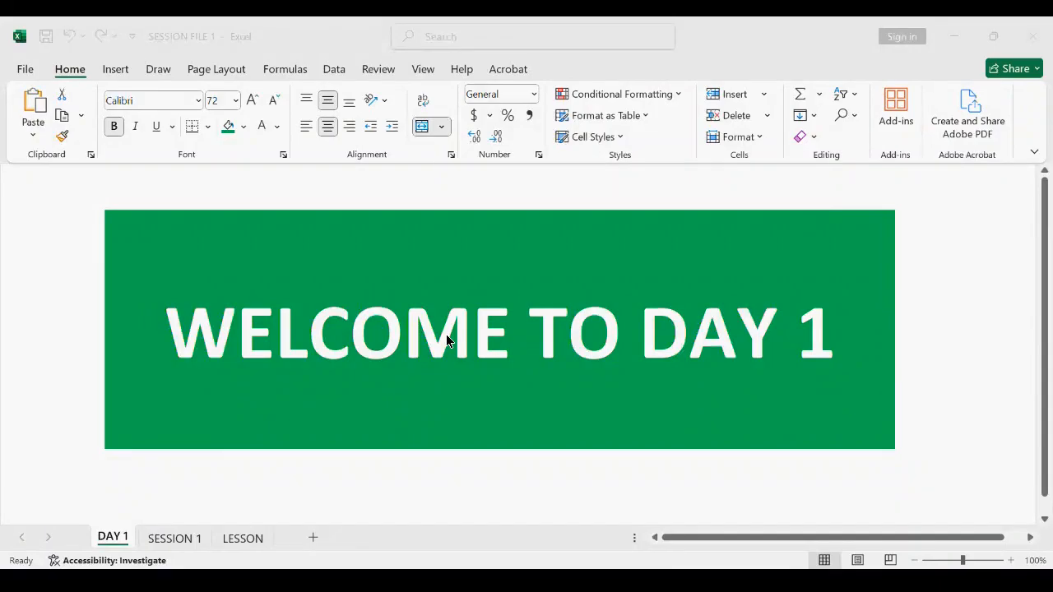
Switch to the SESSION 1 sheet and look through its list of Excel Interface topics
left_click(48, 328)
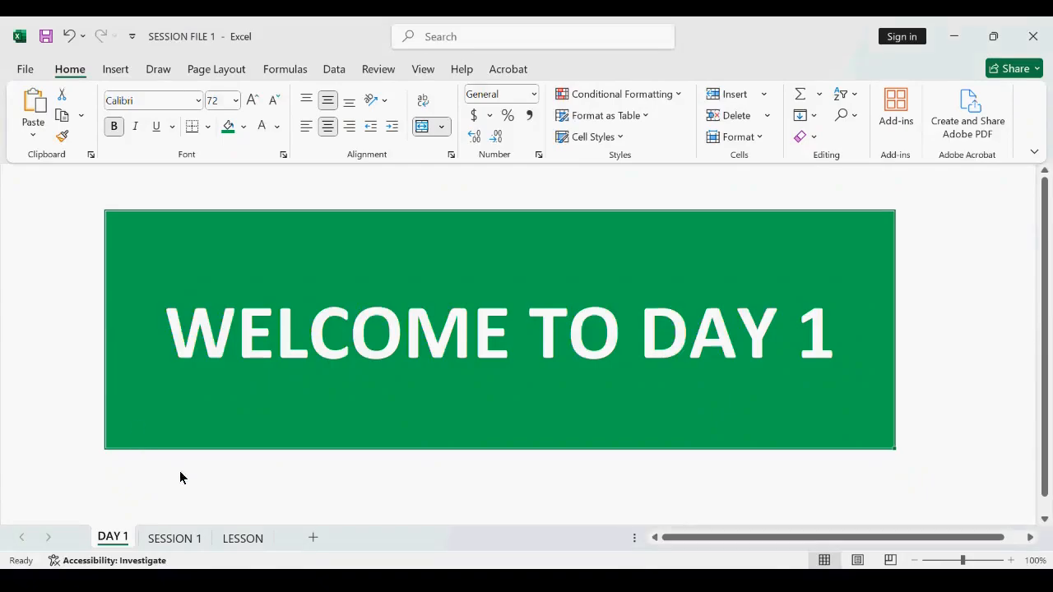
left_click(178, 546)
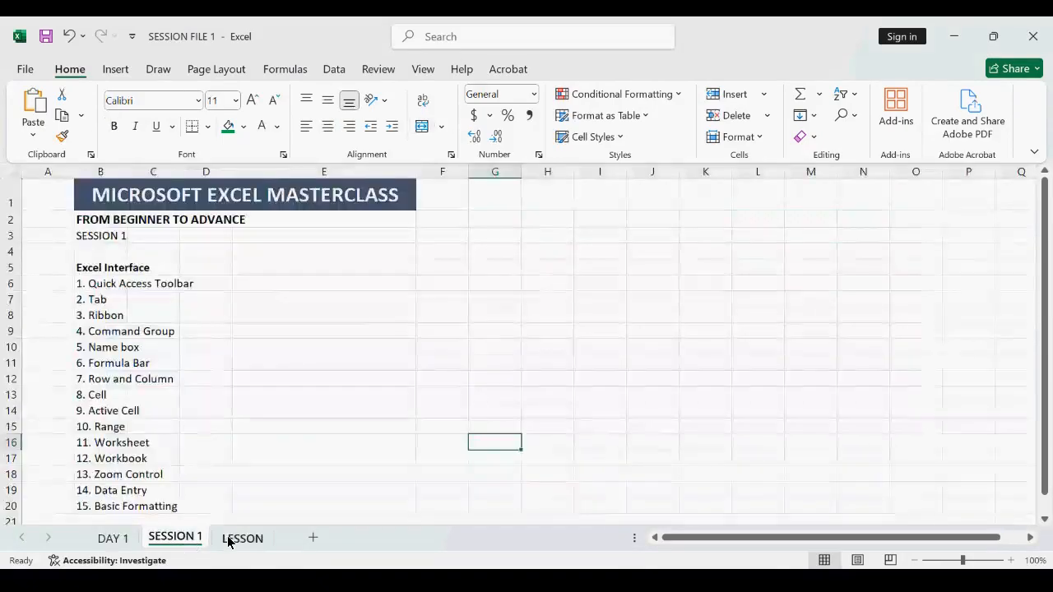
left_click(227, 540)
left_click(183, 543)
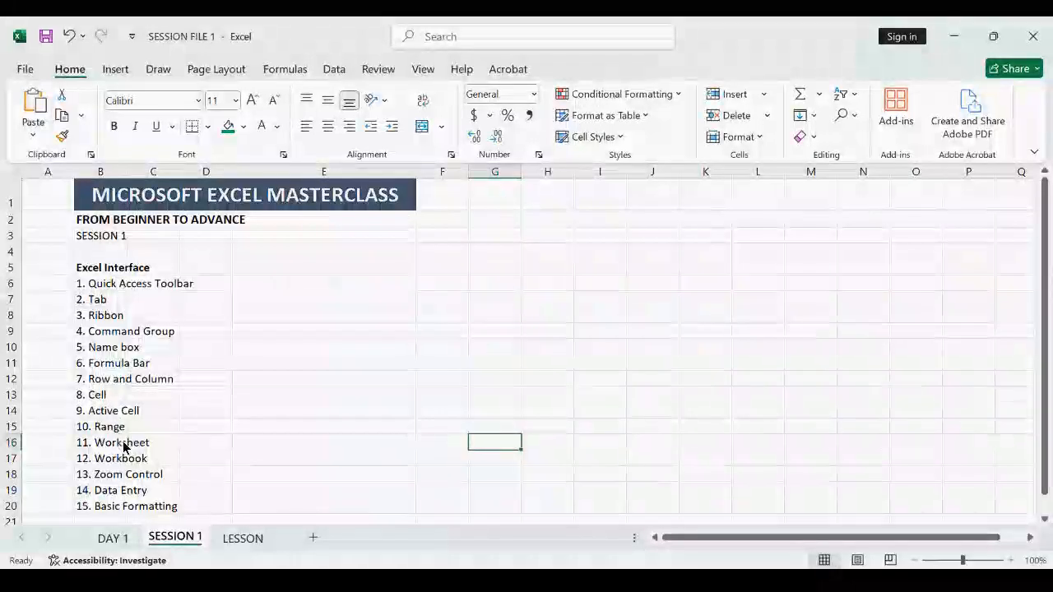
scroll(125, 463, "down", 2)
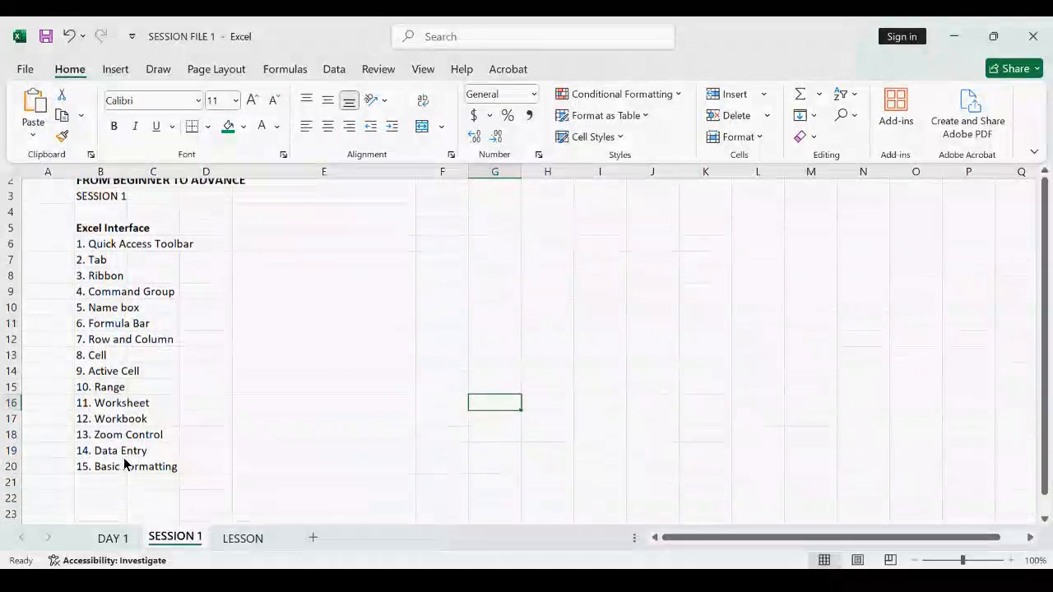
scroll(124, 463, "up", 1)
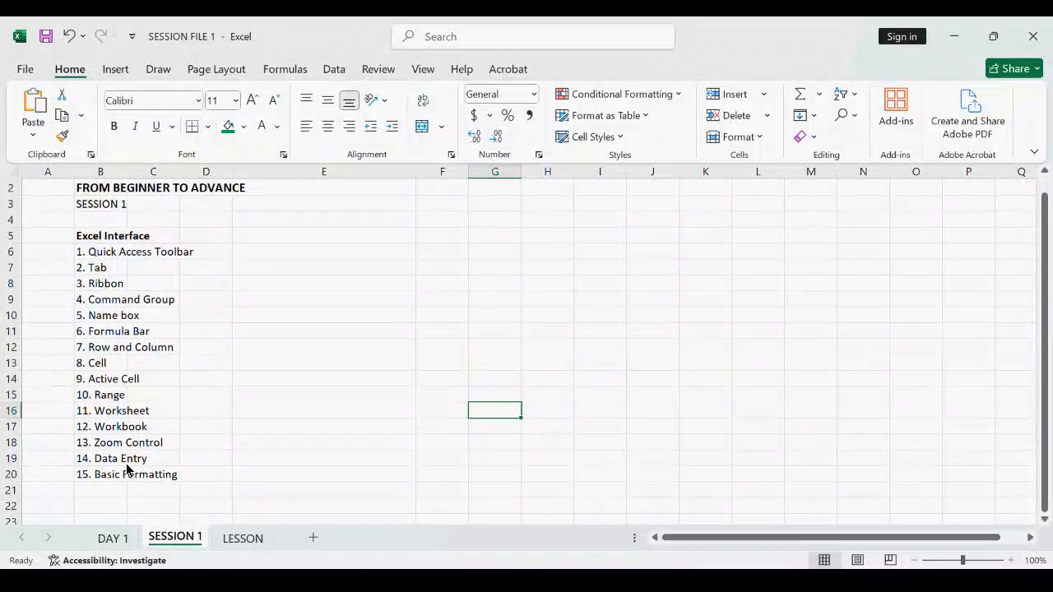
scroll(128, 469, "up", 1)
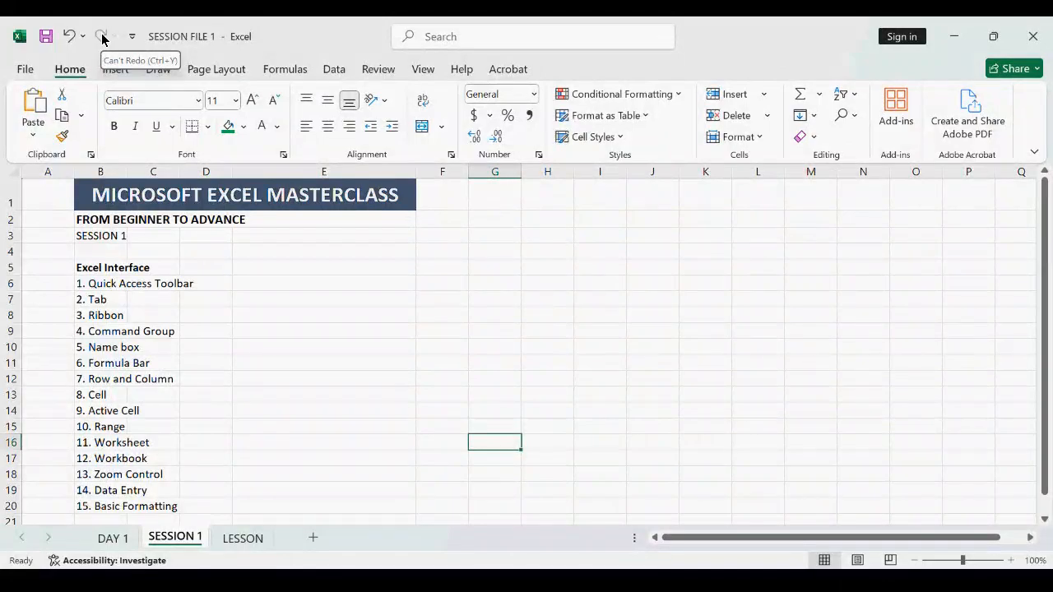
Enter the text "Start\" in cell G7
left_click(495, 299)
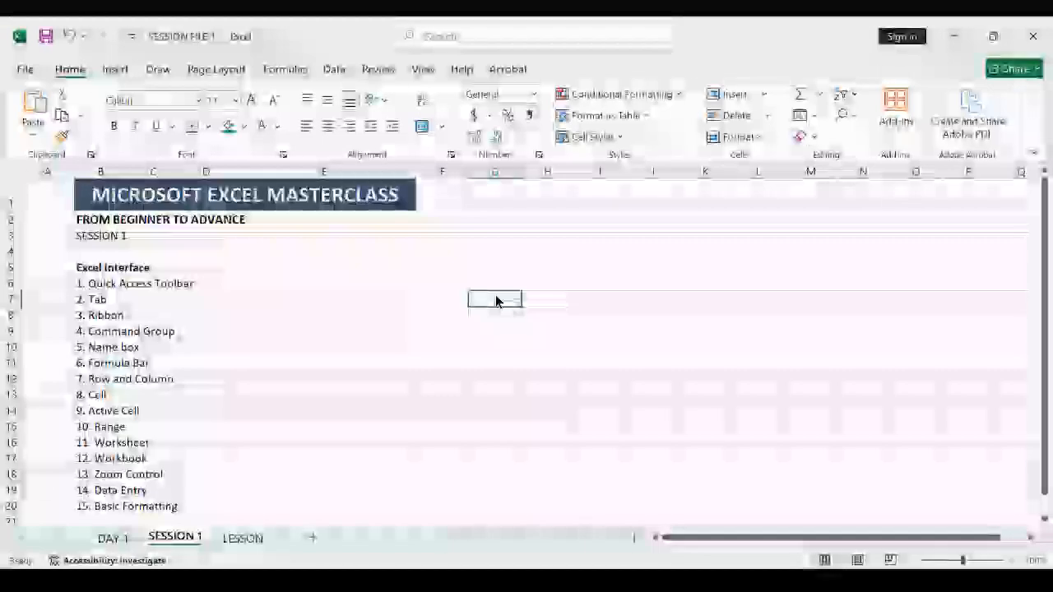
type("sTARTED")
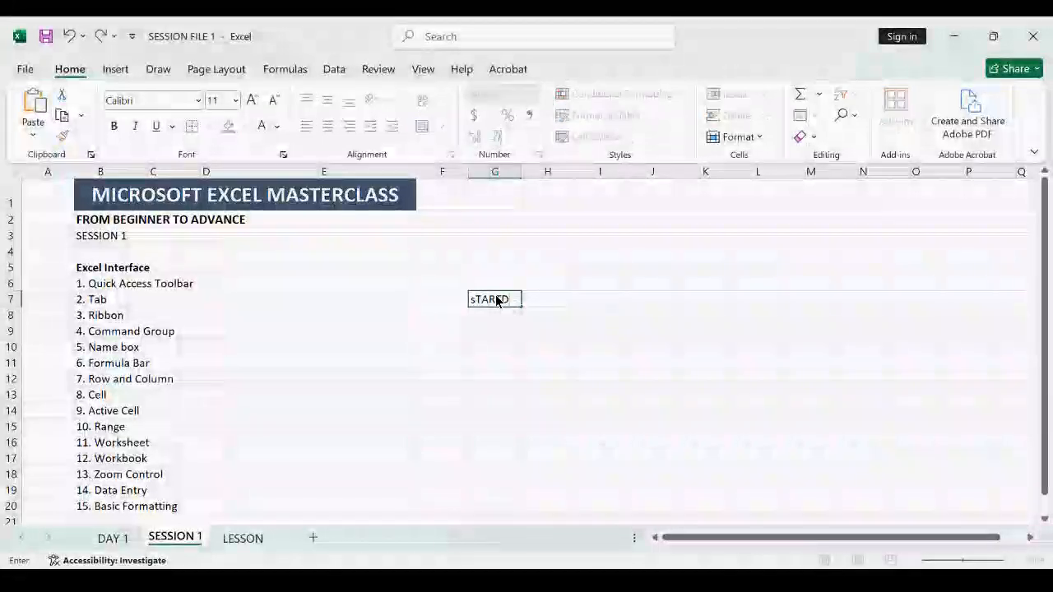
key("BackSpace")
key("BackSpace")
key("BackSpace")
key("BackSpace")
type("Start")
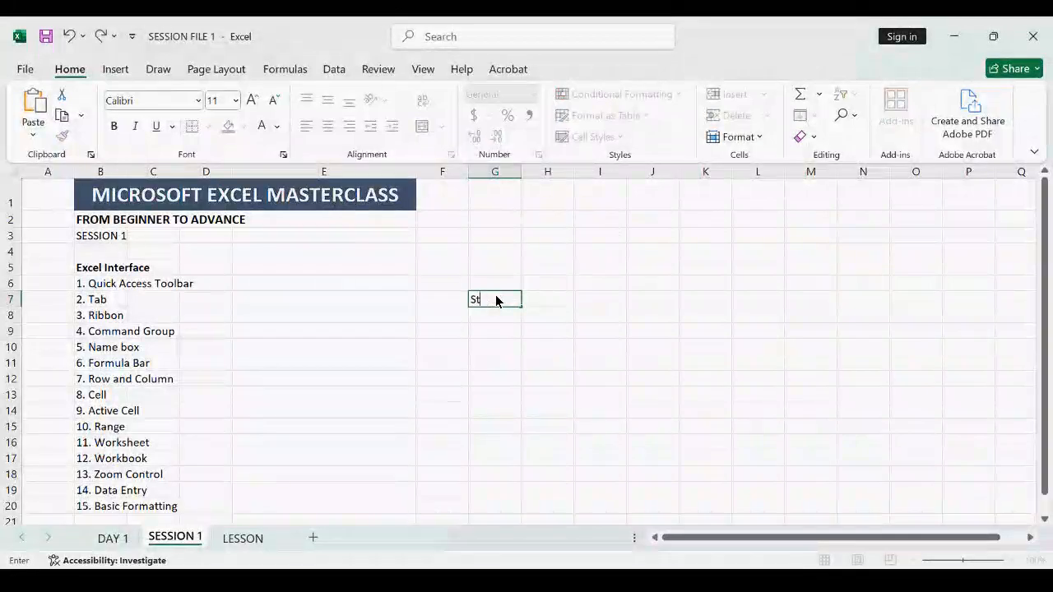
key("Return")
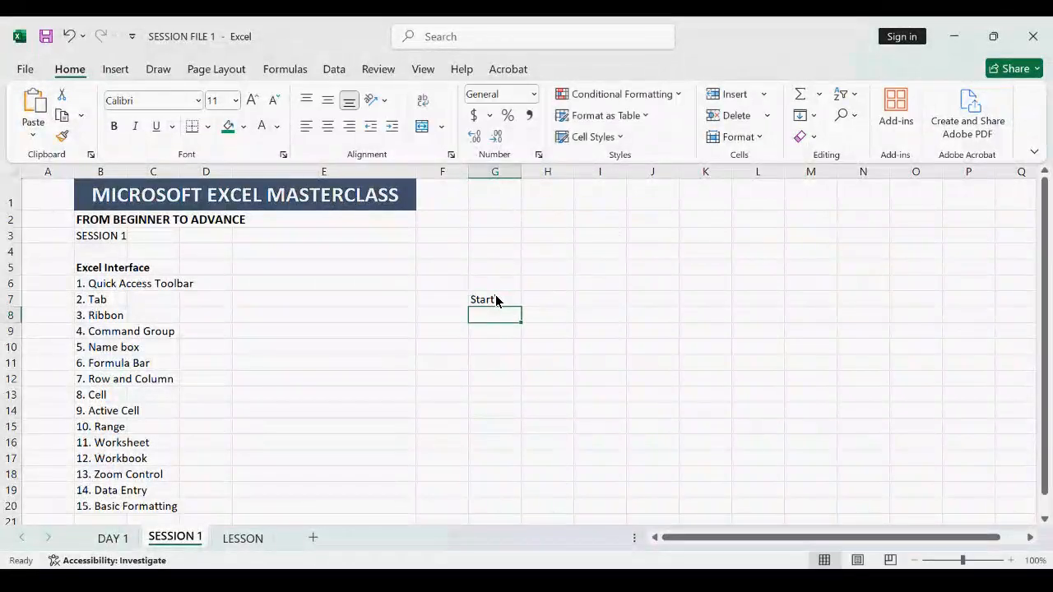
Enter the text "End\" in cell H7
left_click(498, 301)
left_click(545, 303)
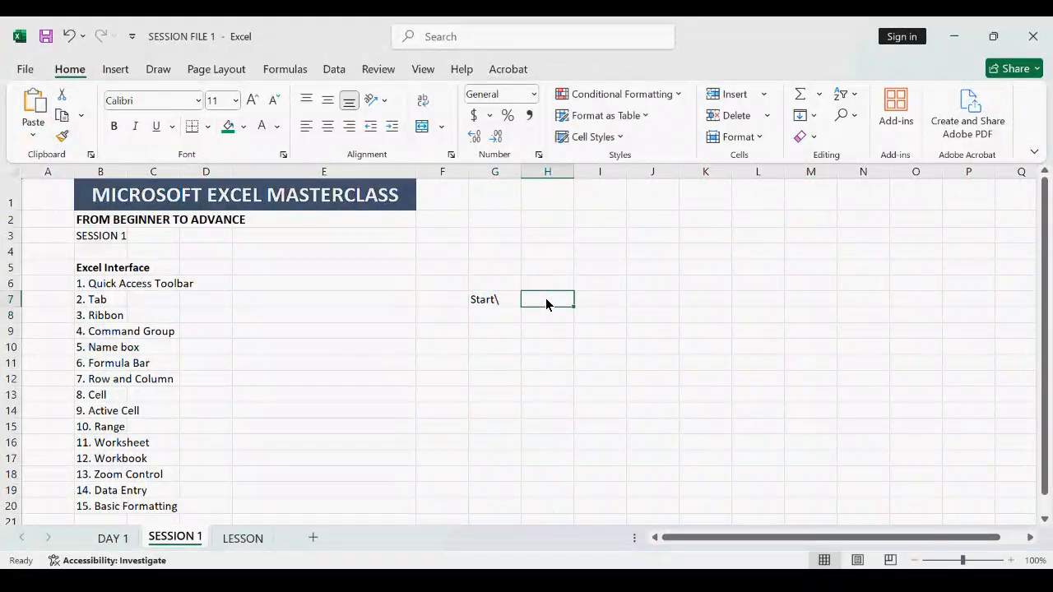
type("End\\")
key("Return")
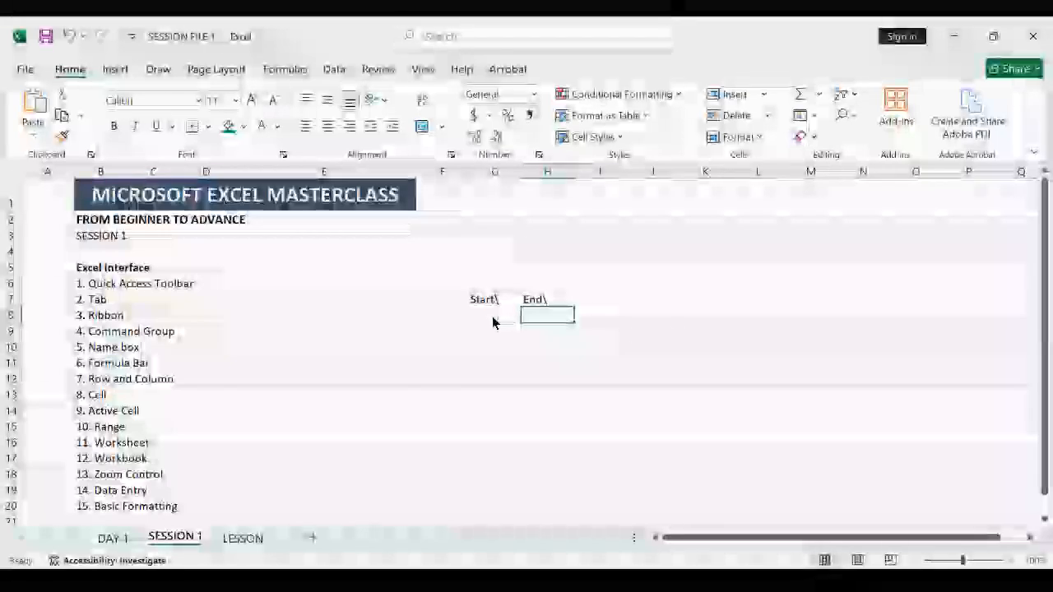
Undo and redo the H7 entry, and finish by undoing both the H7 and G7 entries
key("ctrl+z")
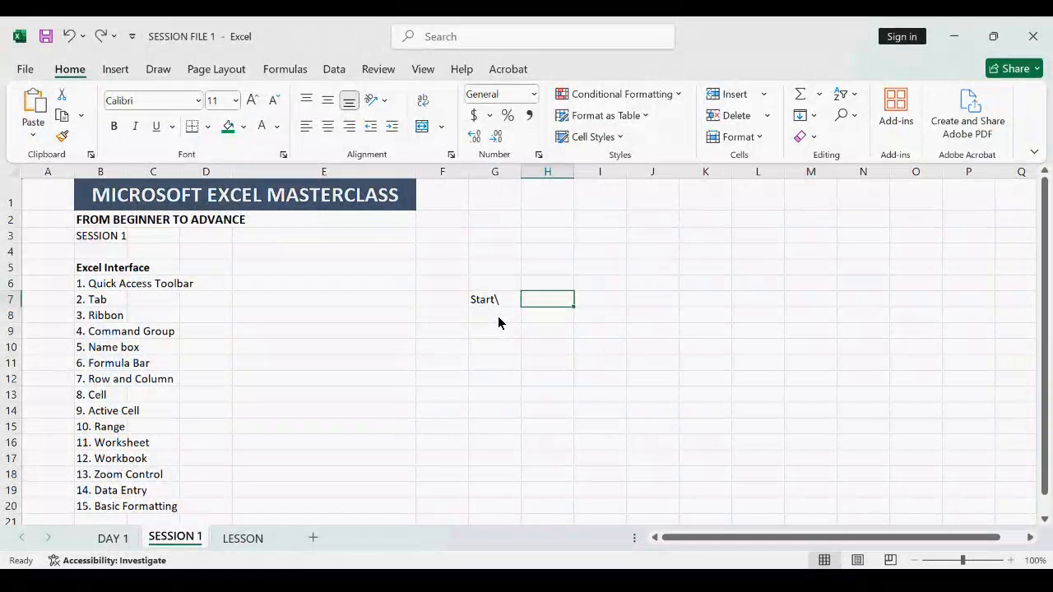
left_click(101, 38)
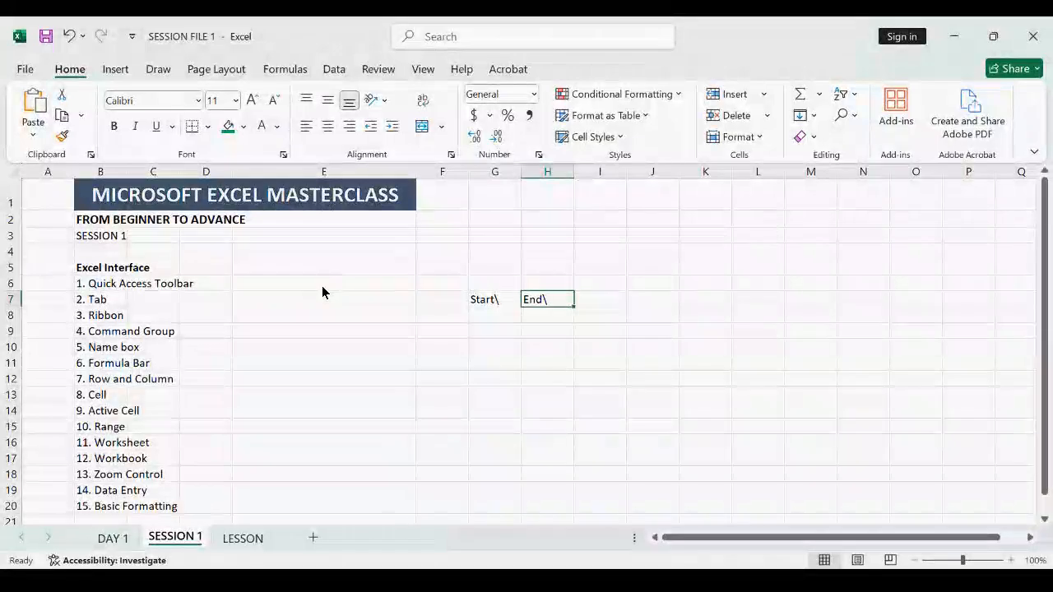
left_click(70, 38)
left_click(70, 38)
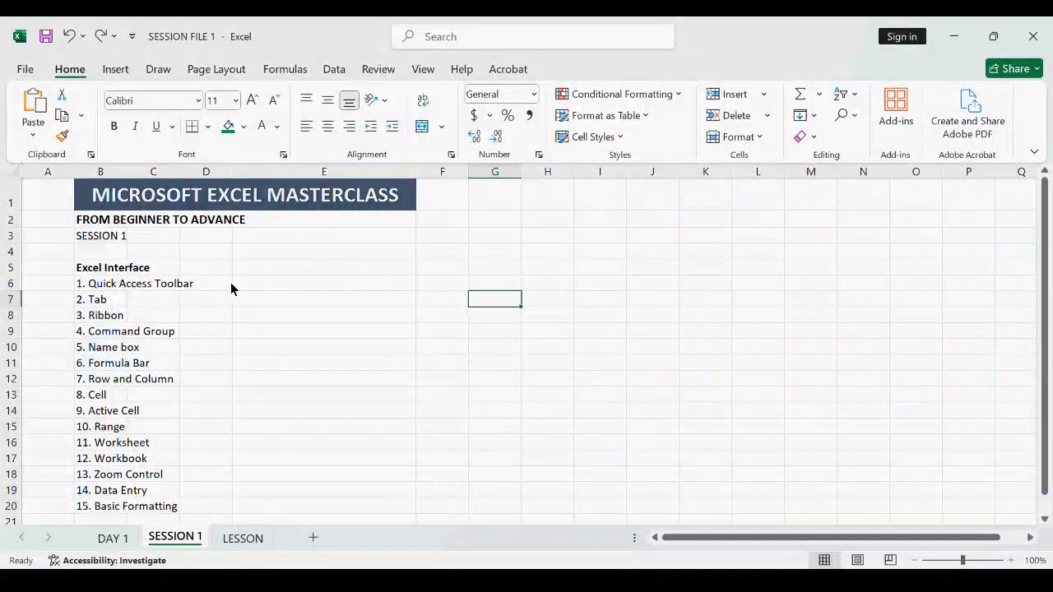
Look over the workbook's file commands, such as Save, Print and Export, and return to the worksheet
left_click(25, 70)
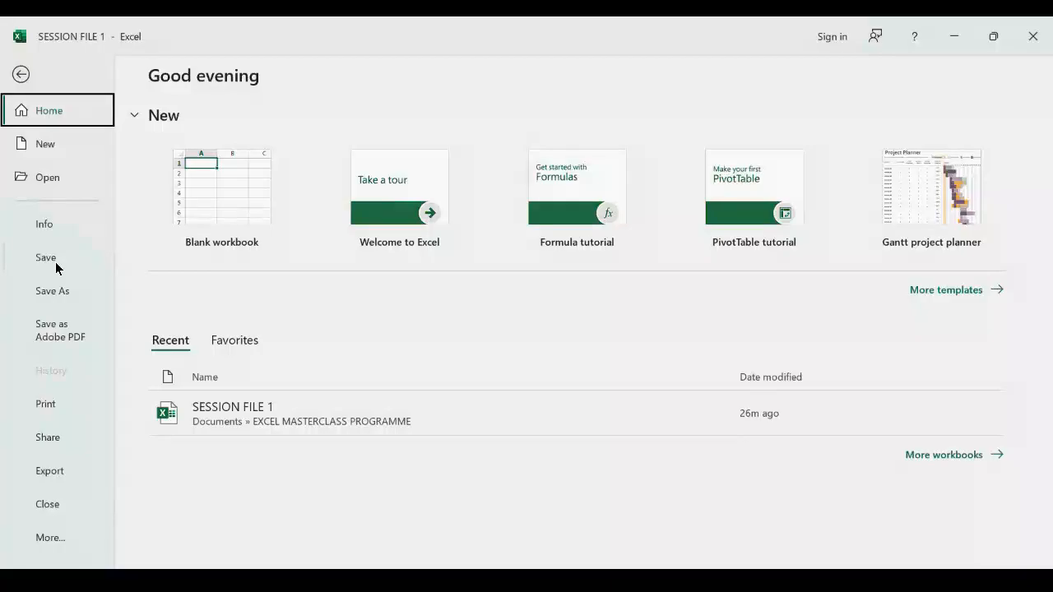
left_click(20, 75)
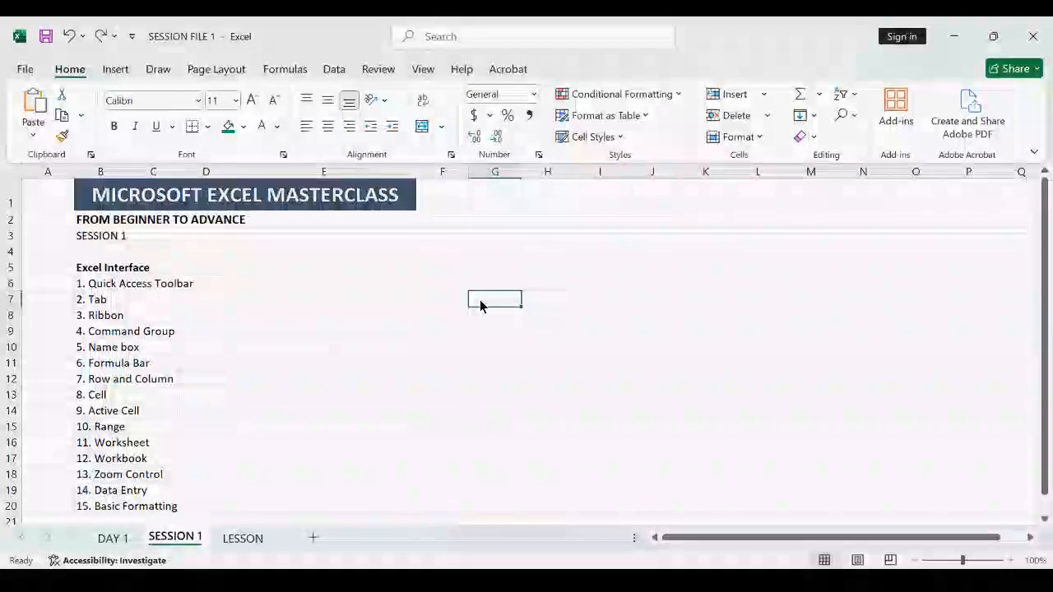
Enter a person's first name in cell G7 and format it bold, italic and underlined
type("Bernard")
key("Escape")
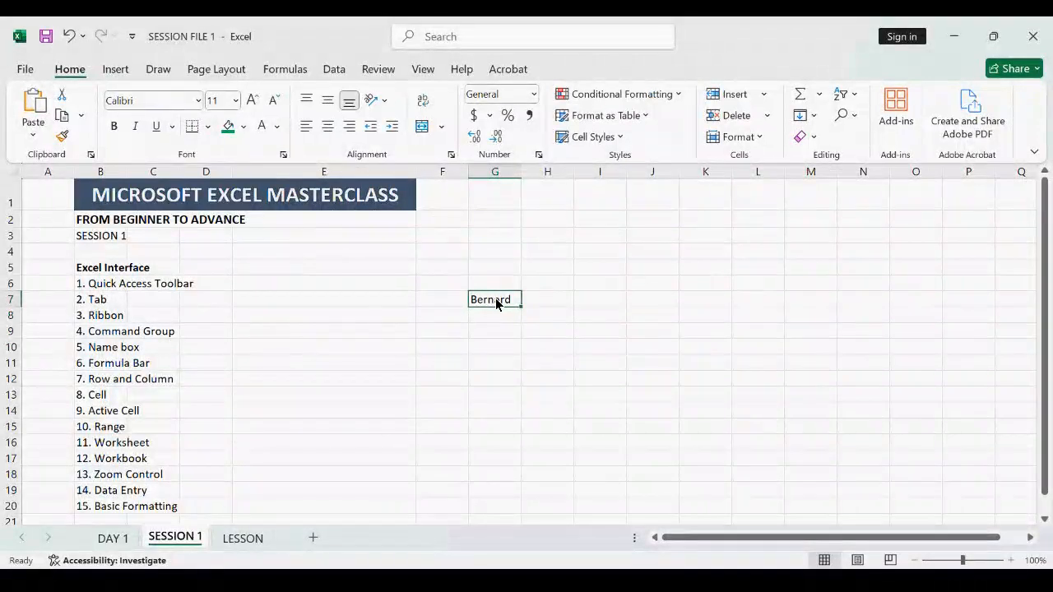
left_click(114, 127)
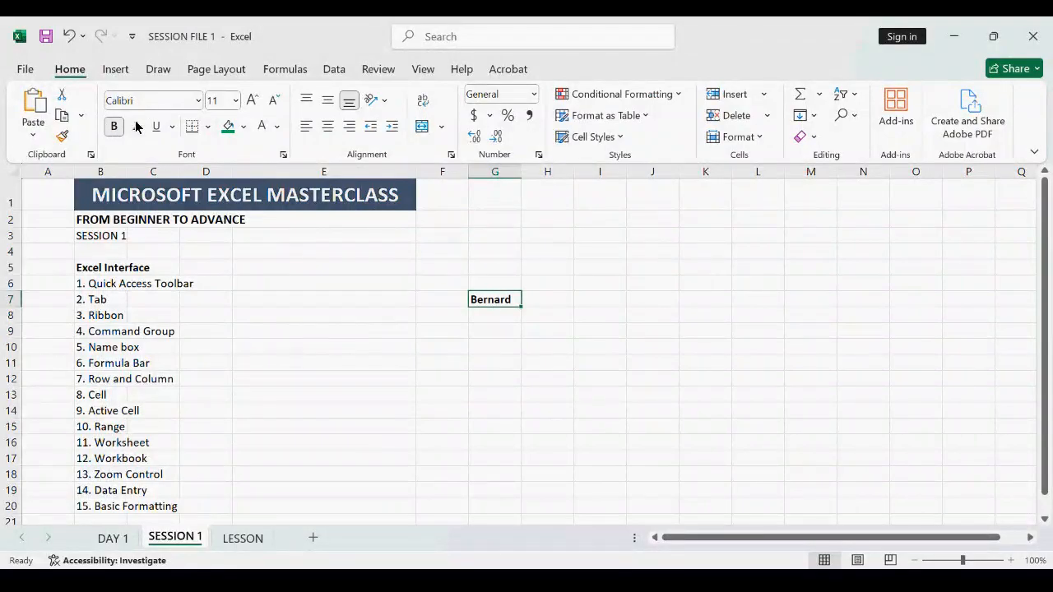
left_click(136, 127)
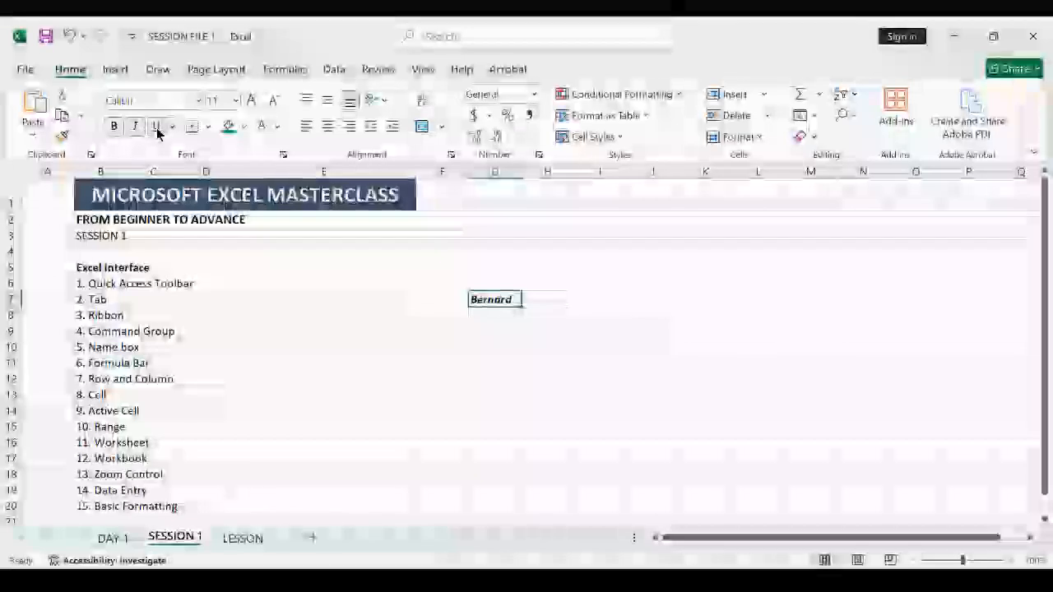
left_click(157, 128)
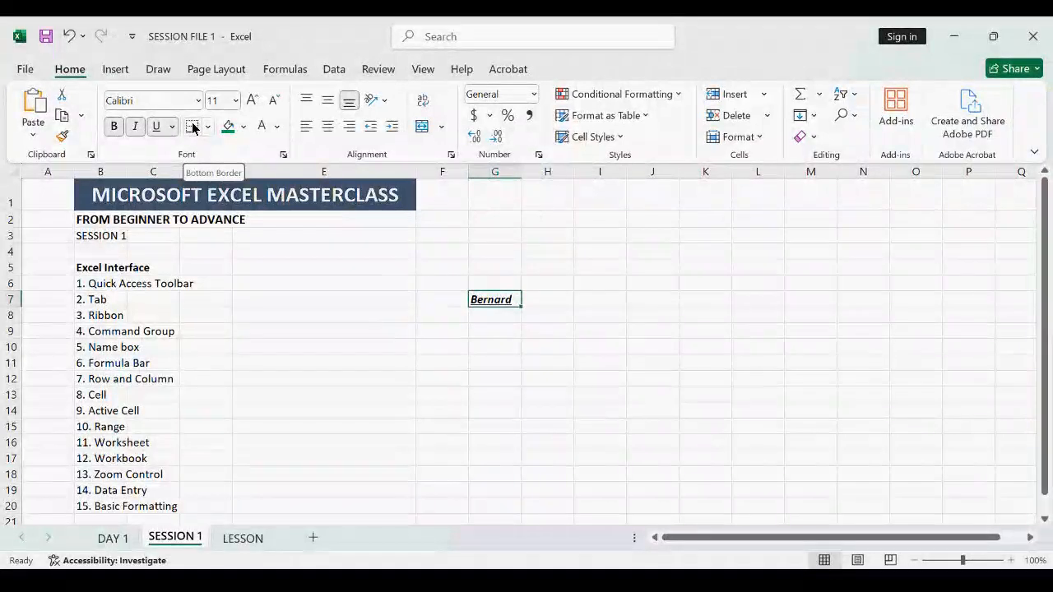
left_click(486, 332)
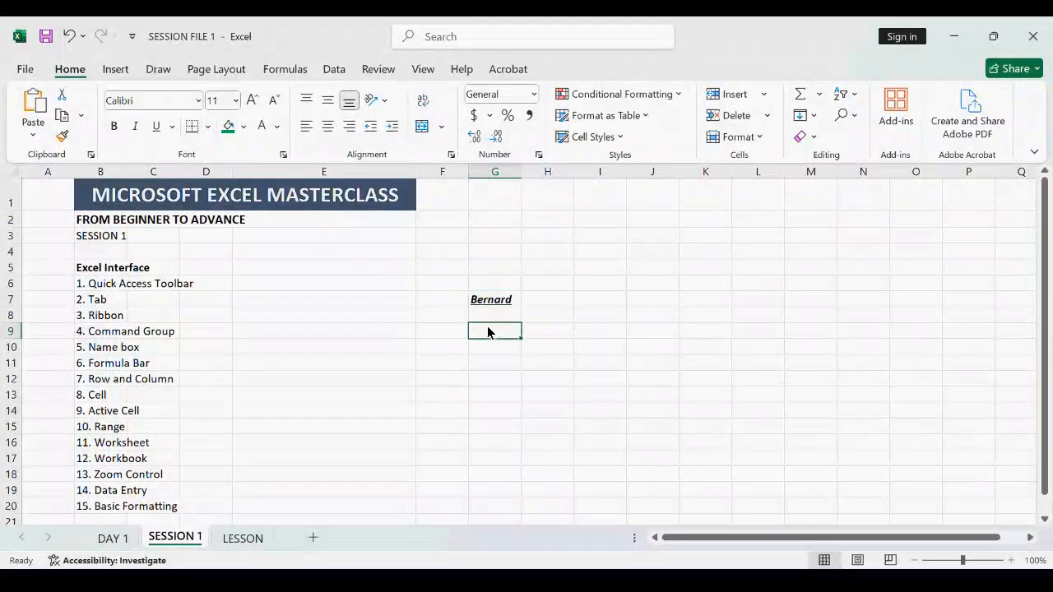
Apply All Borders to the name cell G7
left_click(495, 301)
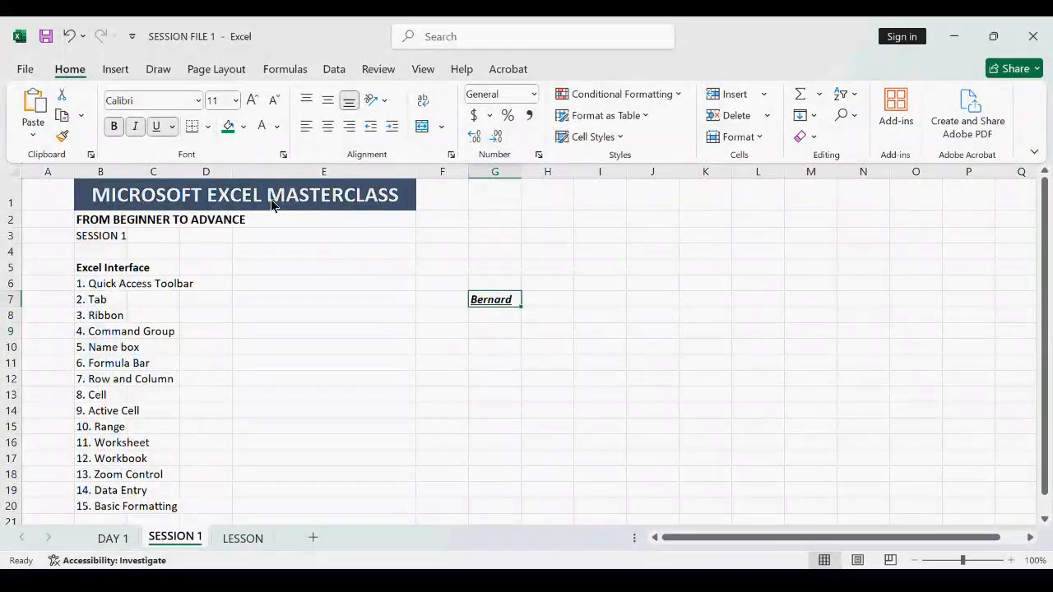
left_click(209, 127)
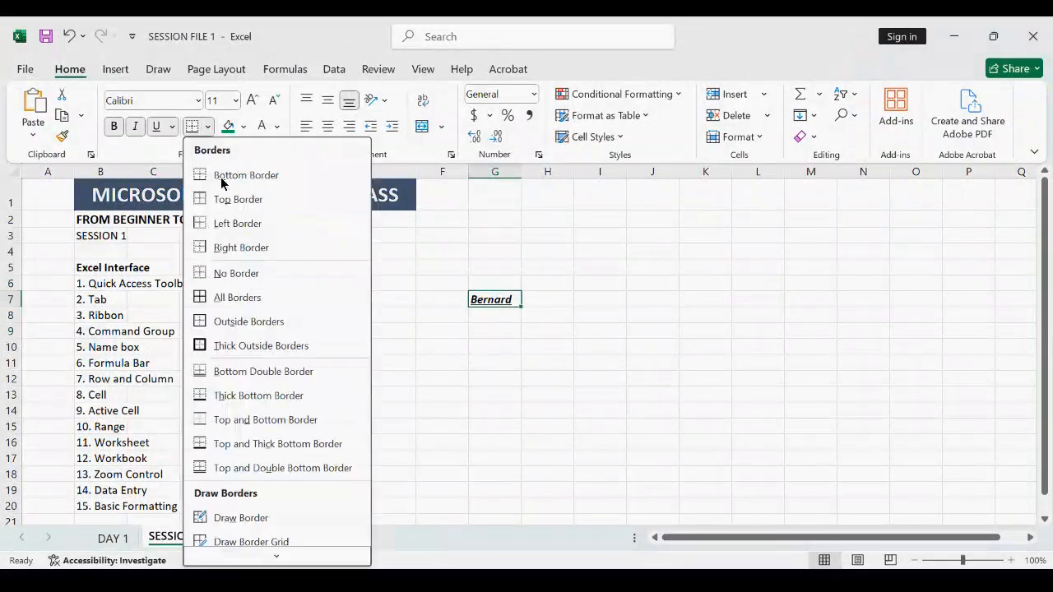
left_click(245, 299)
left_click(455, 335)
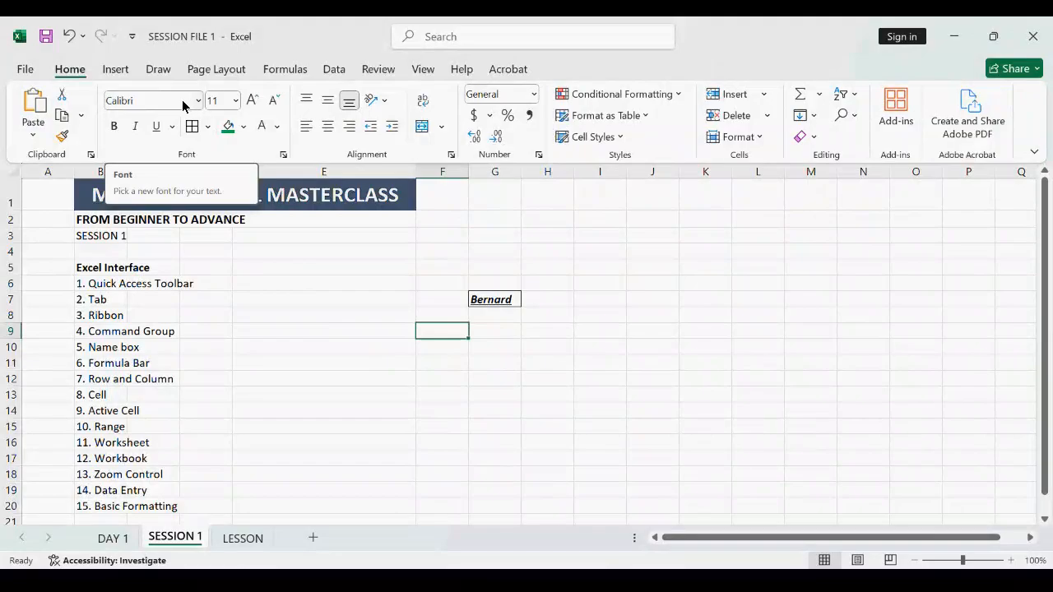
Change the font of the name in G7 to Agency FB
left_click(485, 304)
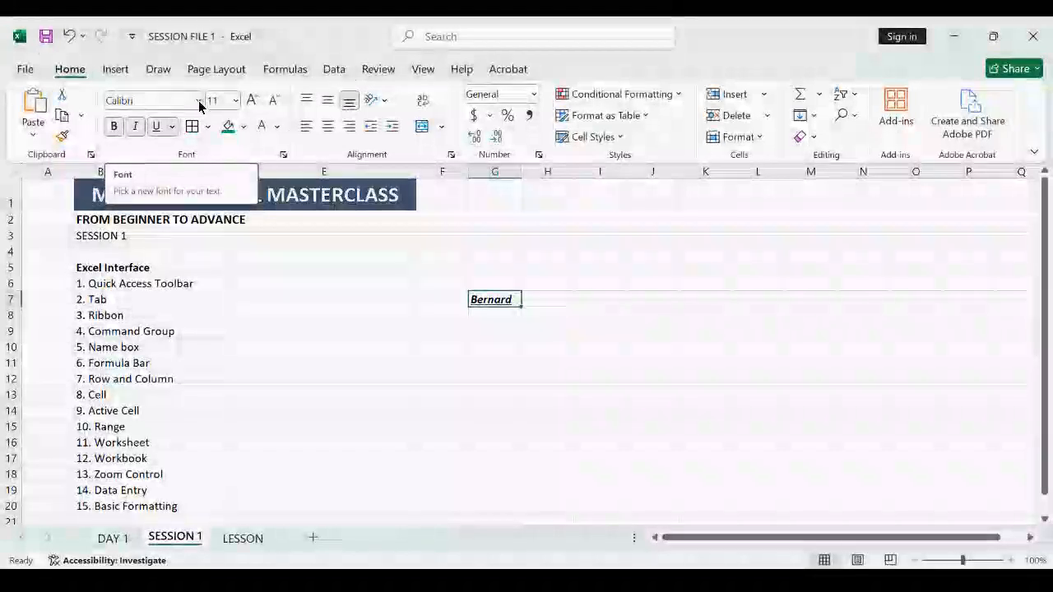
left_click(197, 100)
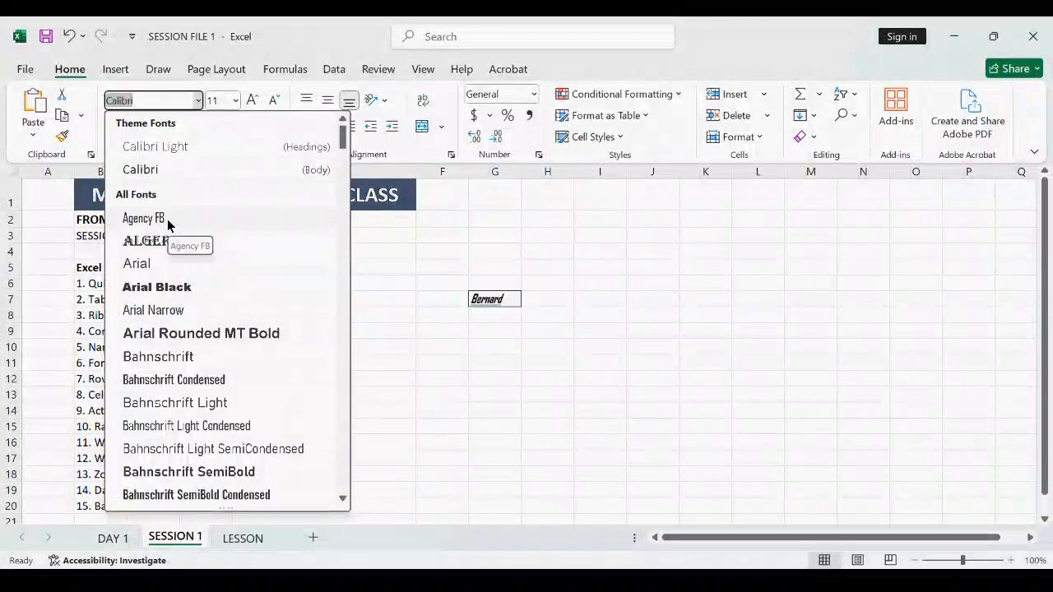
left_click(167, 219)
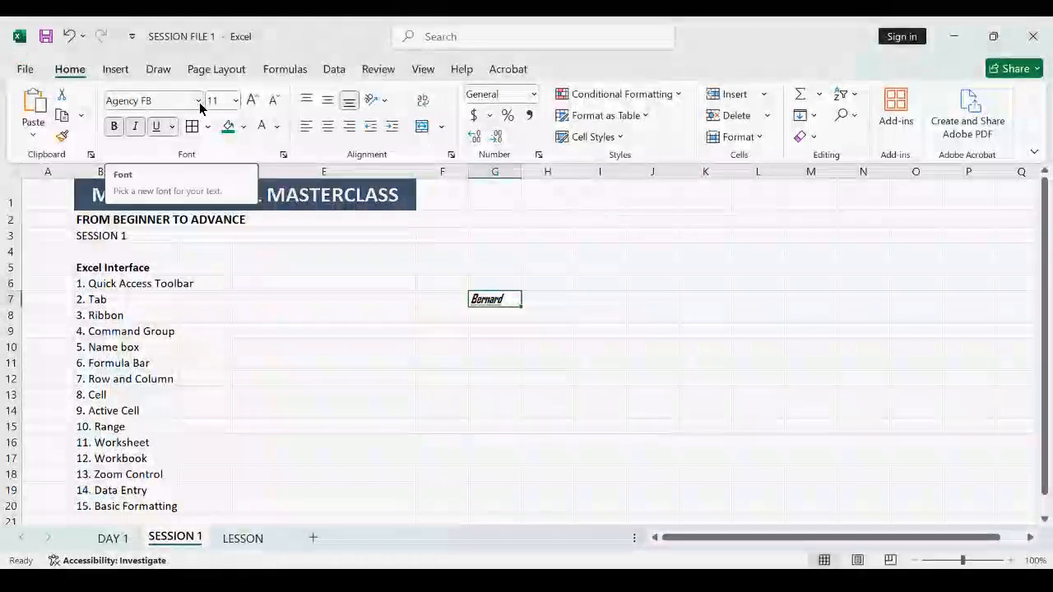
Set the font of the name in G7 to Arial by entering the font name directly
left_click(179, 104)
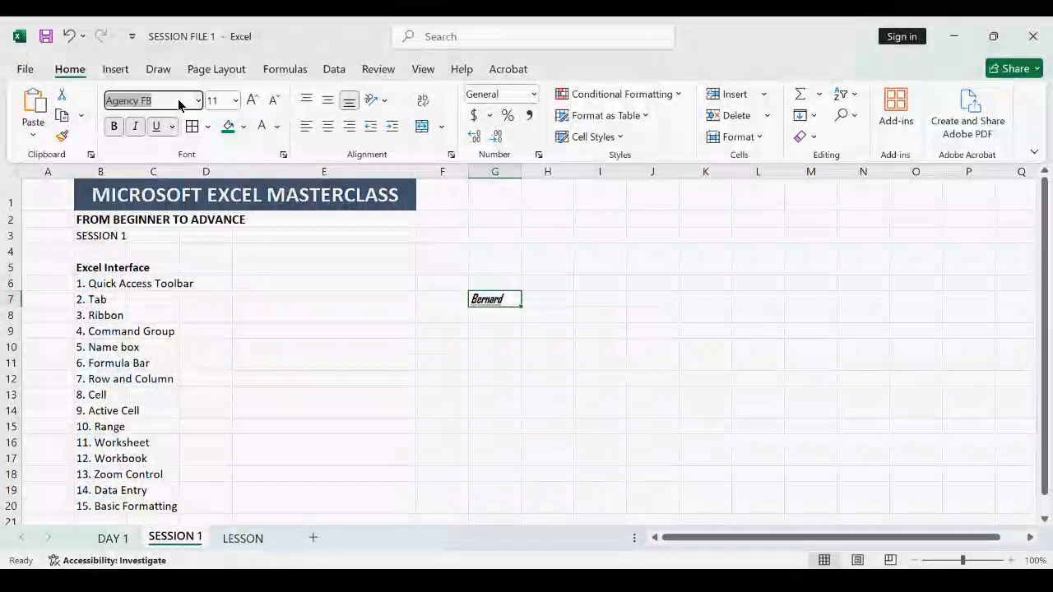
type("PopRon")
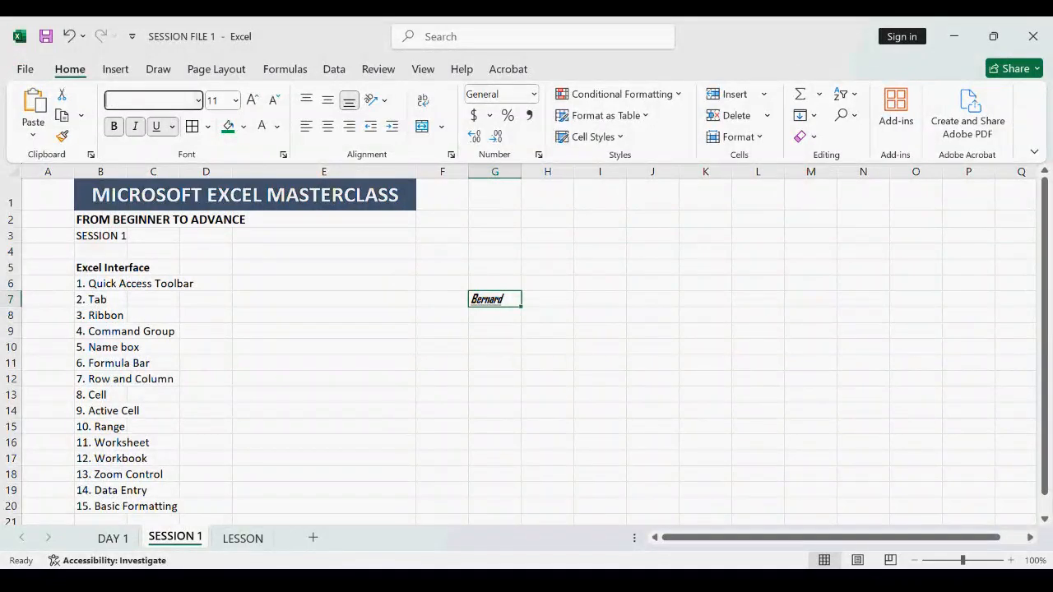
type("Arial")
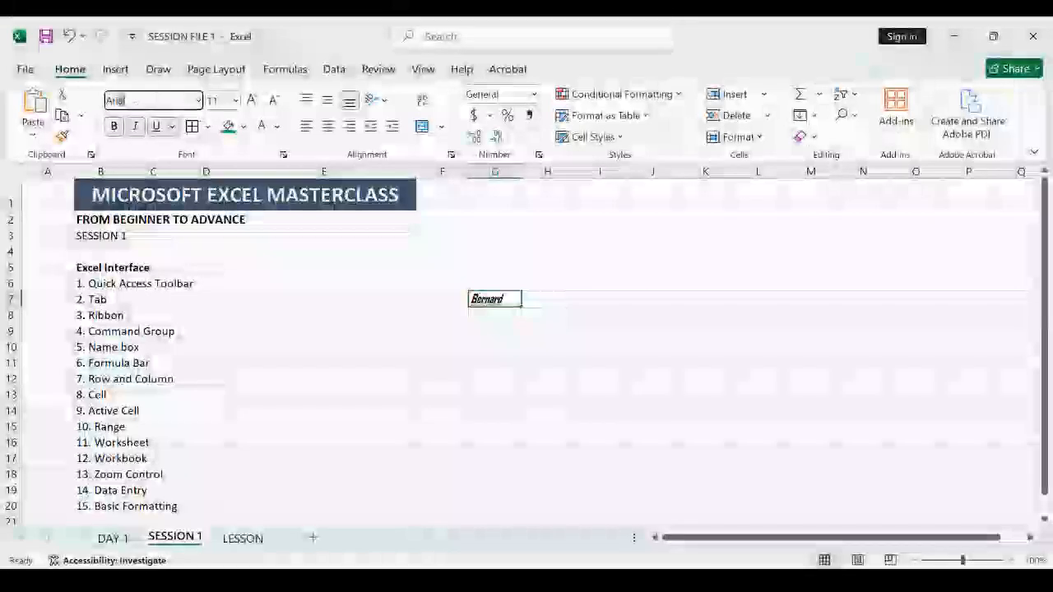
key("Return")
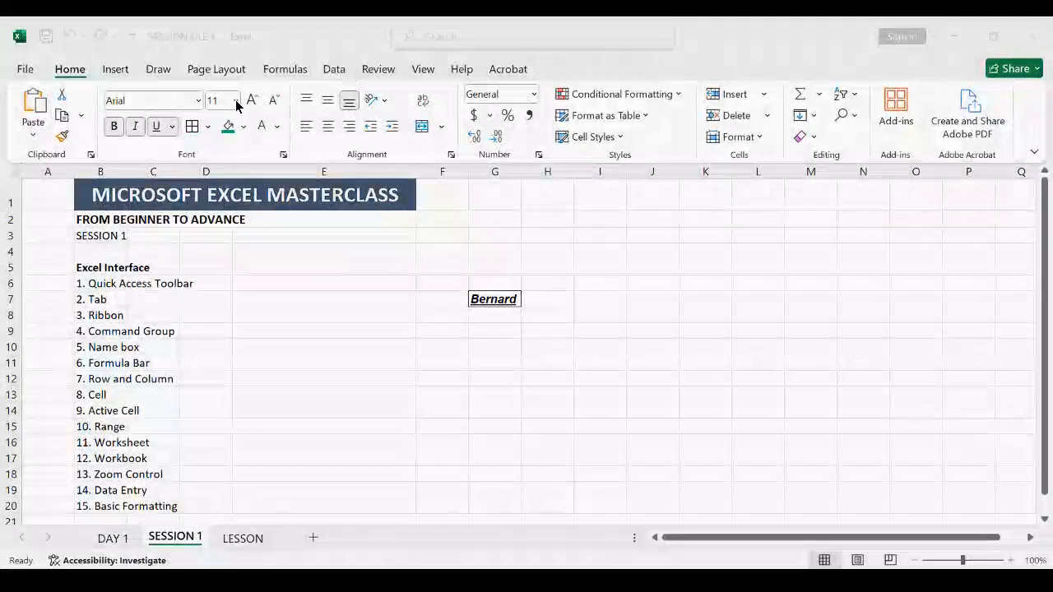
Set the font size of the name in G7 to 19
left_click(495, 301)
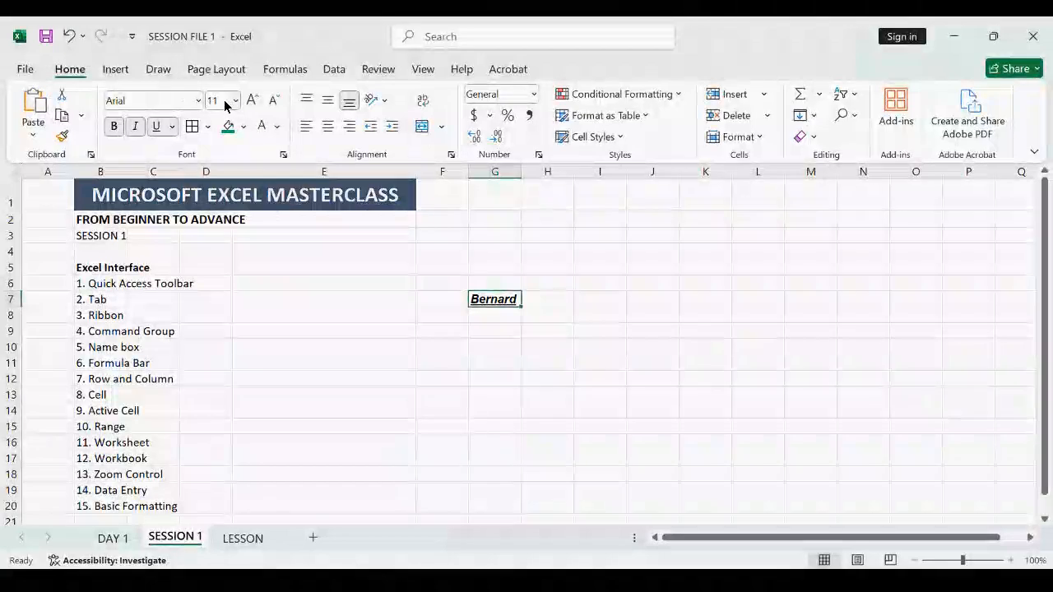
left_click(226, 104)
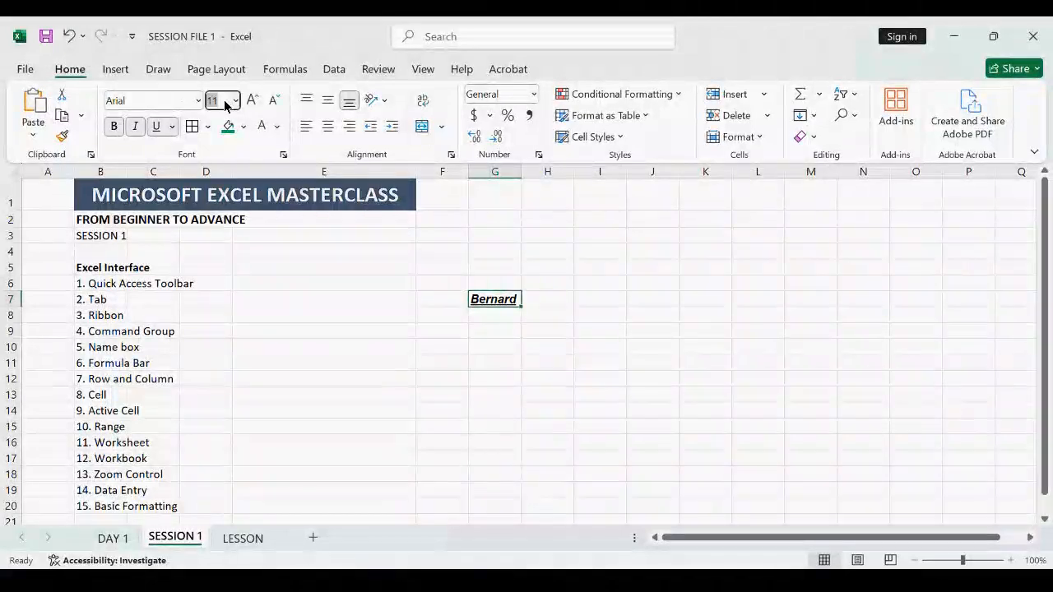
type("19")
key("Return")
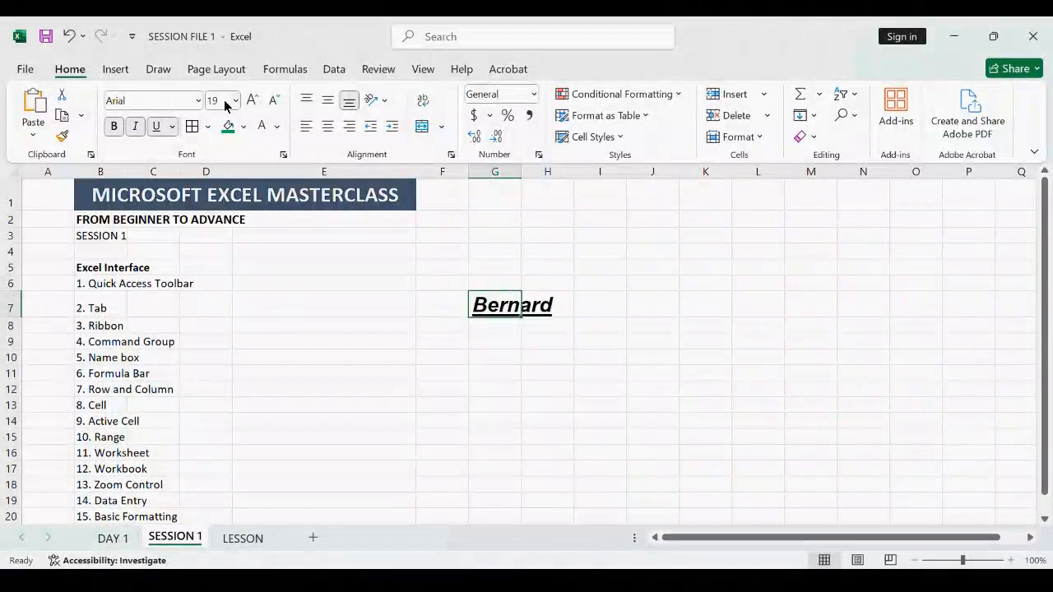
Undo the last font size change in G7 and enlarge the name in increments to size 18
key("ctrl+z")
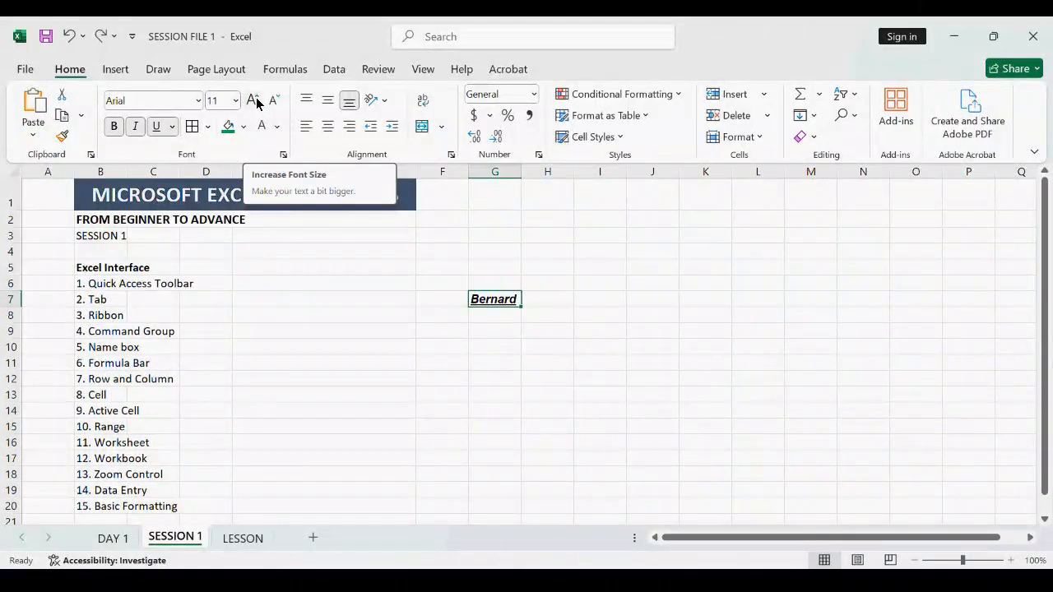
left_click(255, 101)
left_click(255, 100)
left_click(255, 100)
left_click(255, 100)
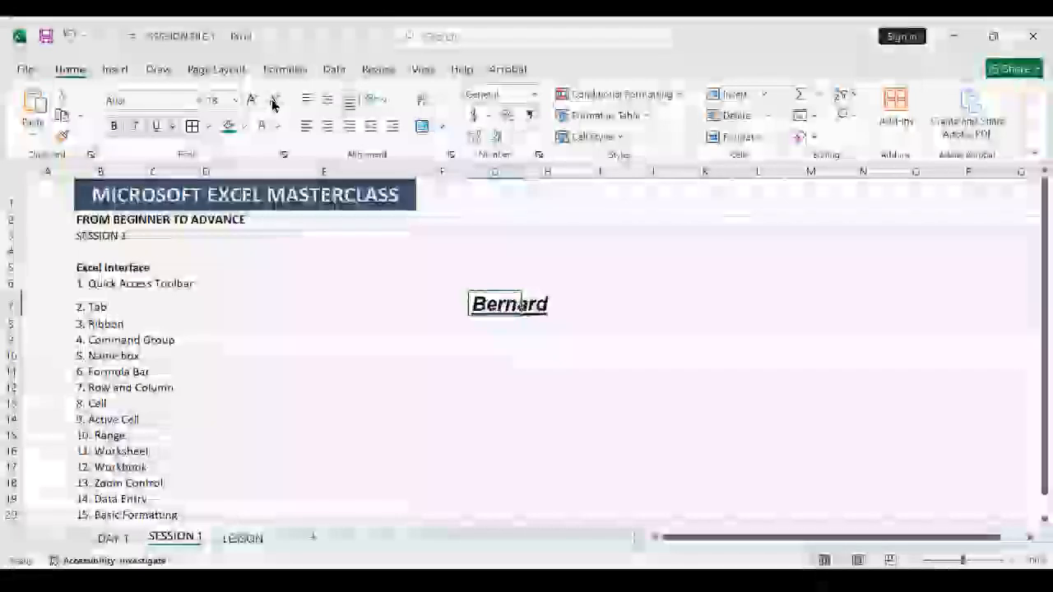
Decrease the font size of the name in G7 in increments to 11
left_click(274, 100)
left_click(274, 100)
left_click(274, 100)
left_click(274, 100)
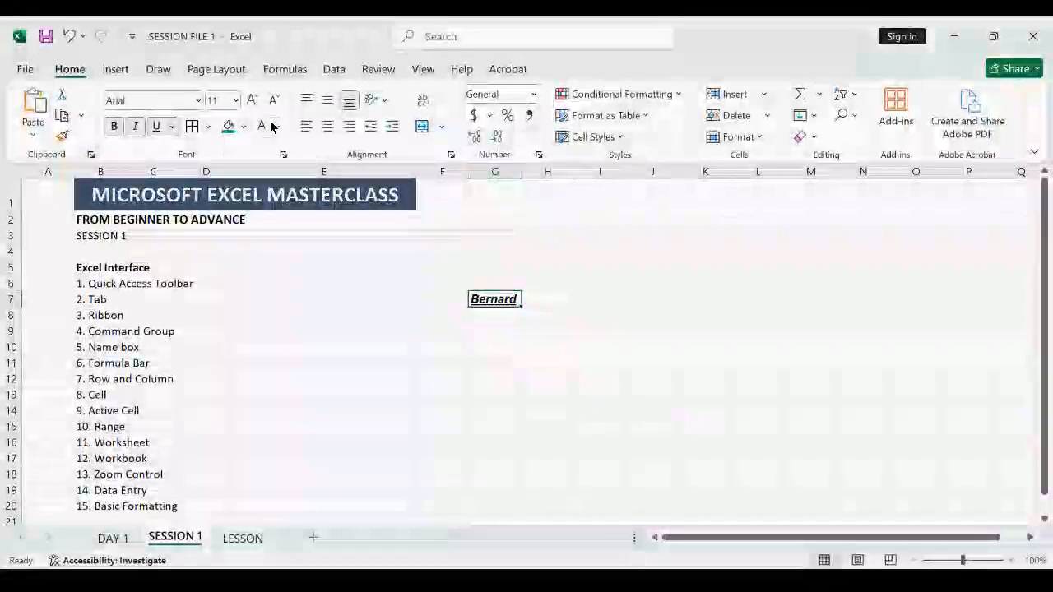
Fill the name cell G7 with green
left_click(227, 129)
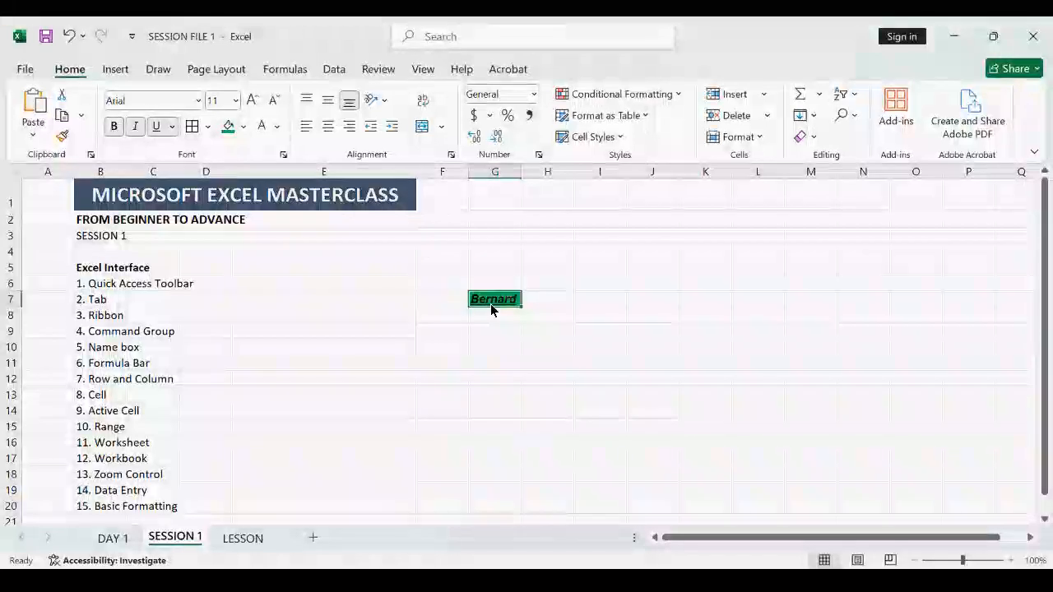
Examine the fill color options for the WELCOME TO DAY 1 banner on the DAY 1 sheet and return to SESSION 1
left_click(112, 539)
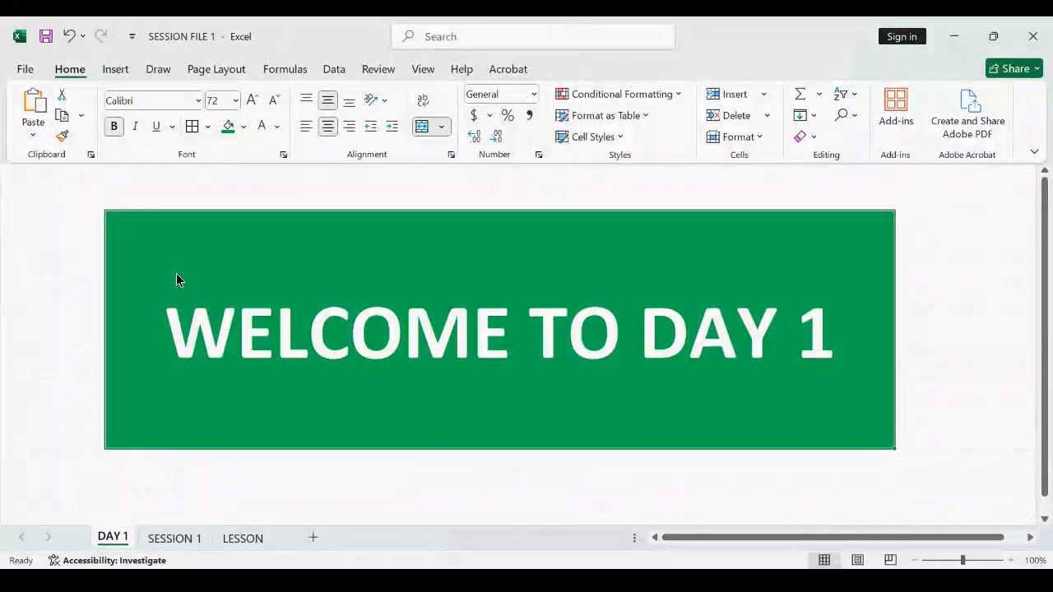
left_click(70, 310)
left_click(147, 235)
left_click(232, 129)
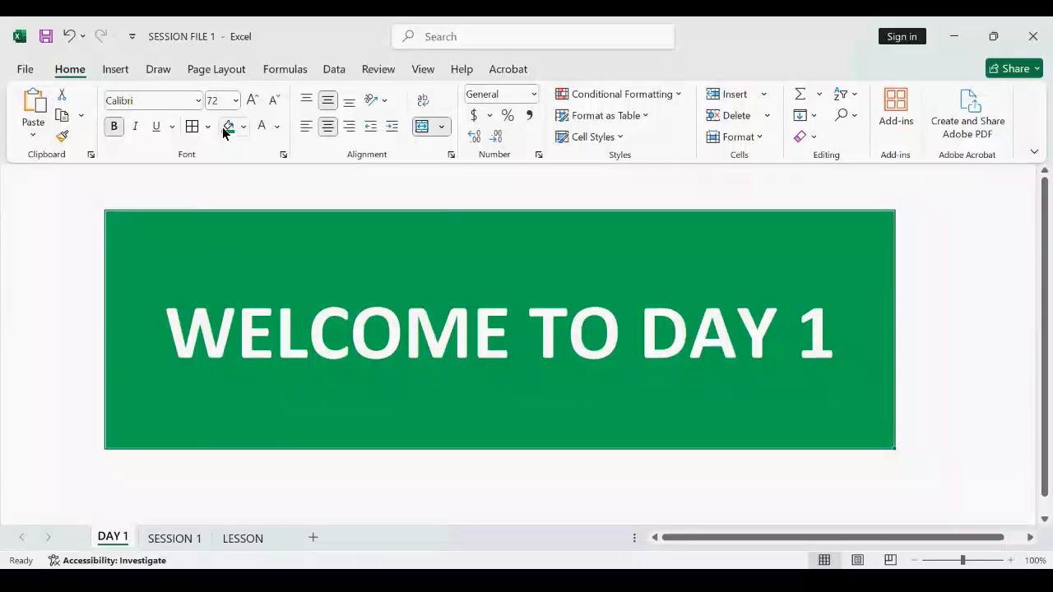
left_click(244, 130)
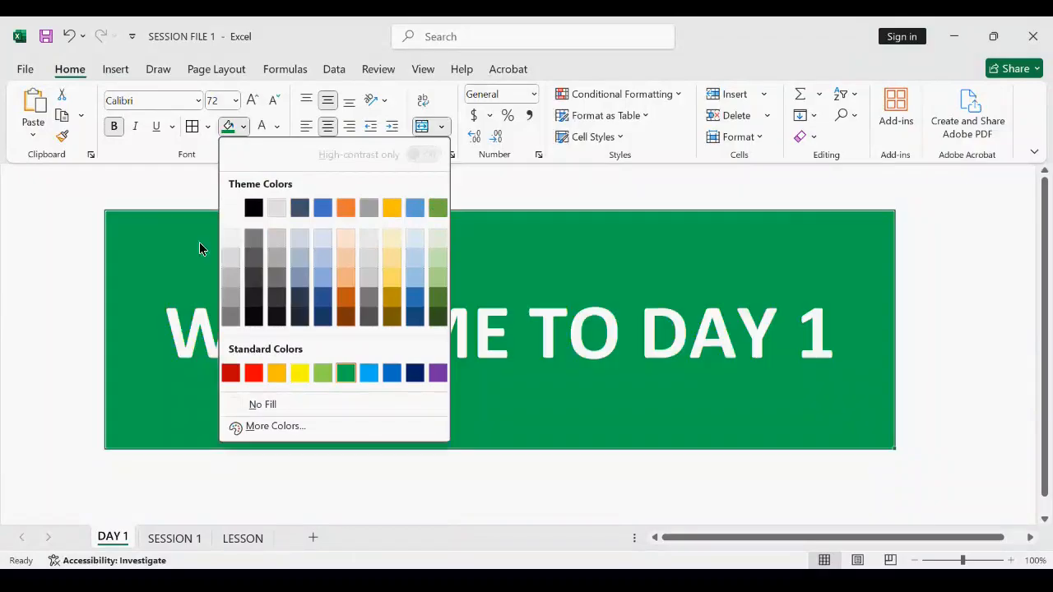
left_click(45, 220)
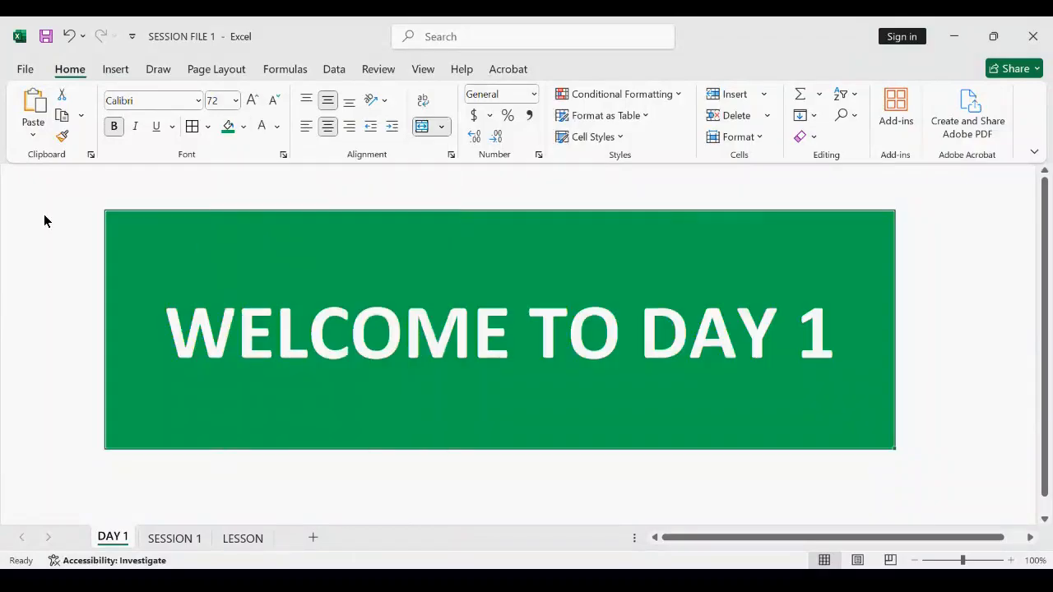
left_click(186, 537)
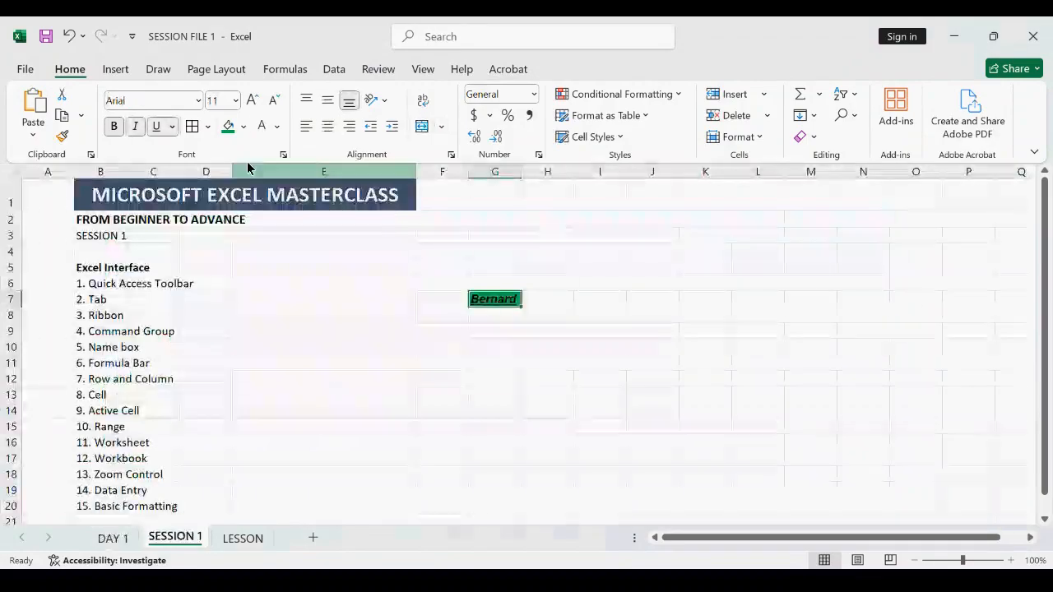
Set the font color of the name in G7 to white
left_click(275, 127)
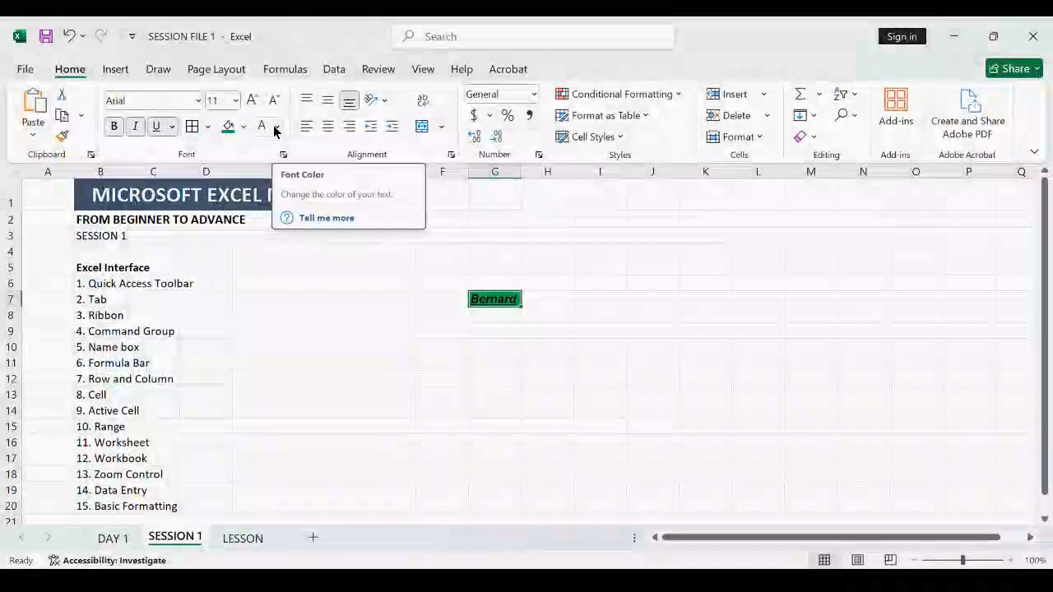
left_click(276, 128)
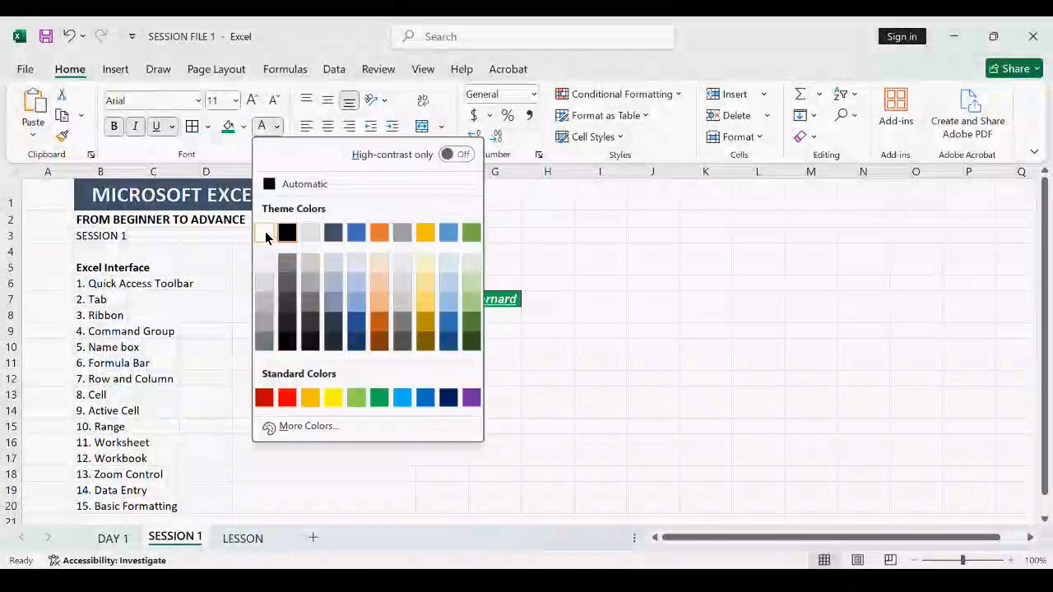
left_click(265, 237)
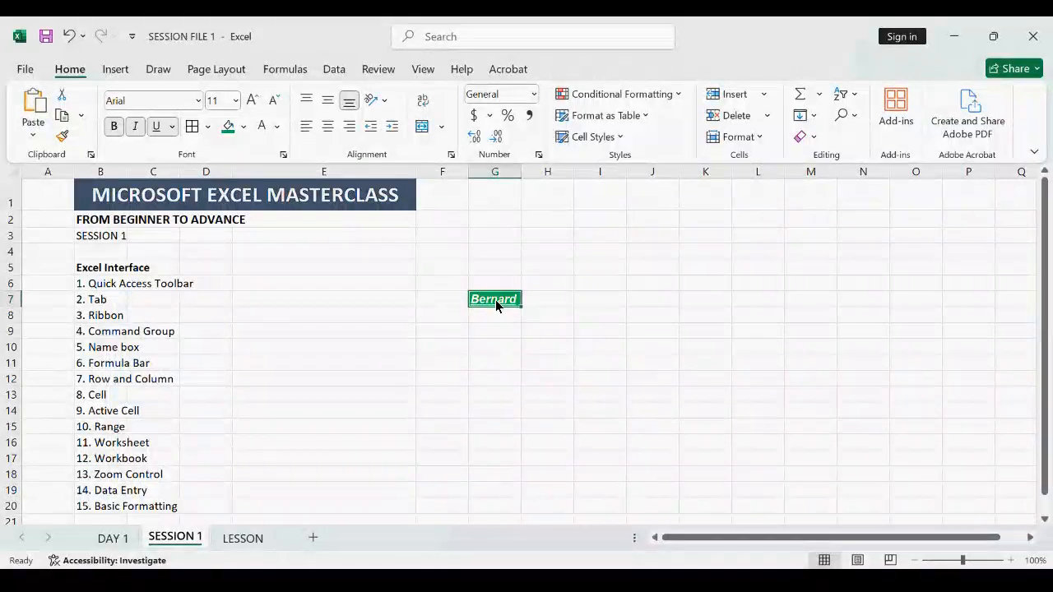
Change the font color of the name in G7 to black
left_click(277, 127)
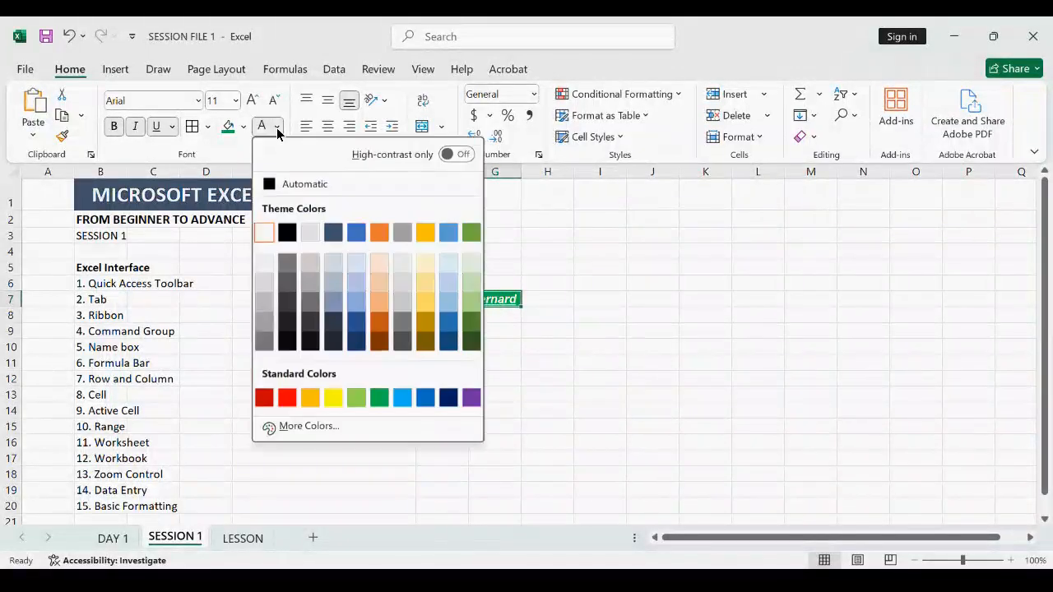
left_click(286, 243)
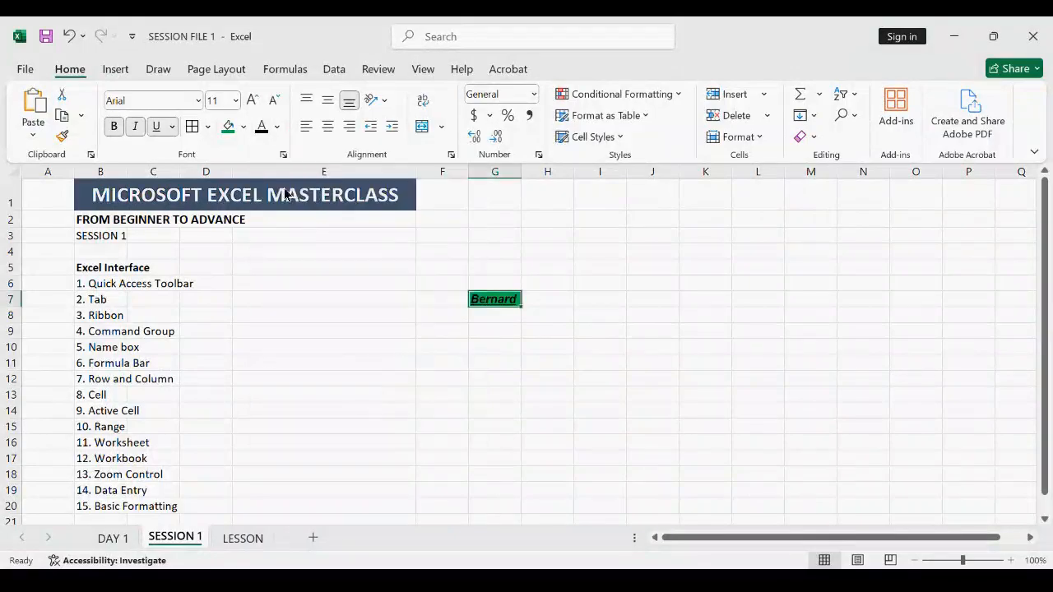
Recolor the name in G7 with a light theme color
left_click(277, 129)
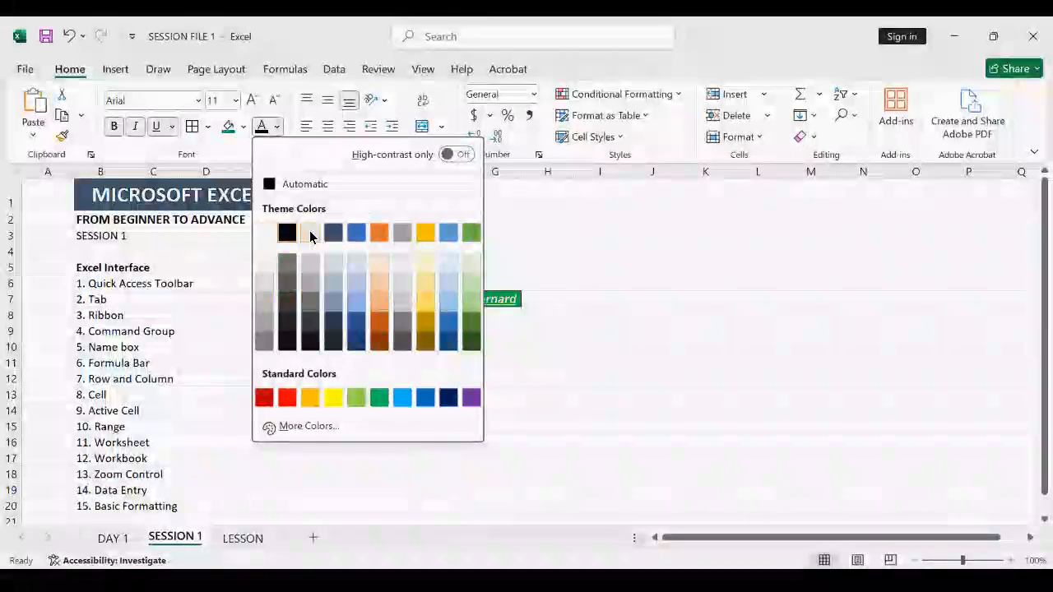
left_click(333, 267)
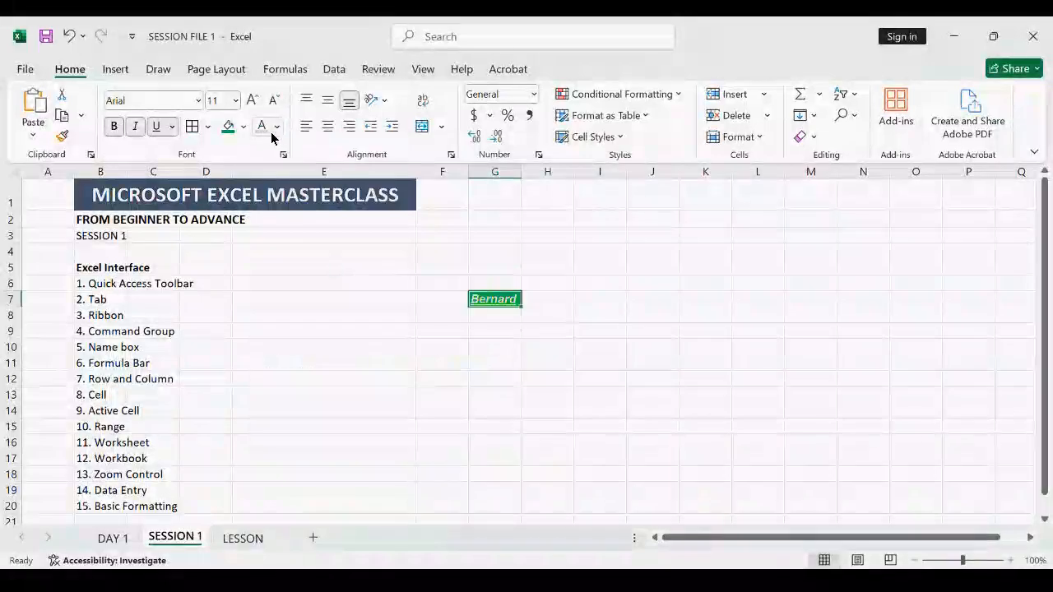
left_click(277, 126)
key("Escape")
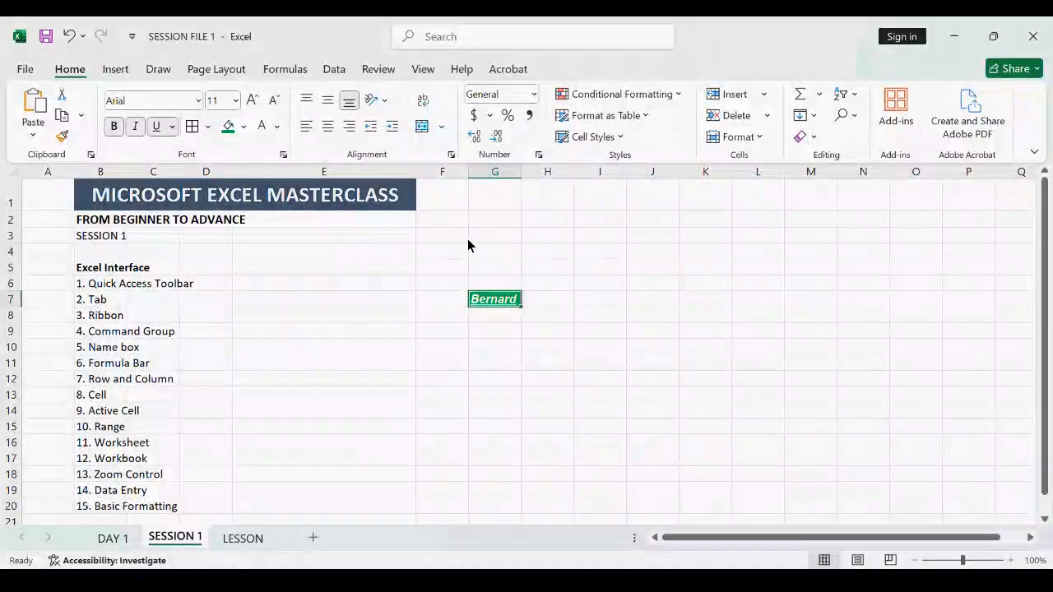
Widen column G so it leaves extra room around the name, and reselect G7
left_click_drag(521, 173, 557, 178)
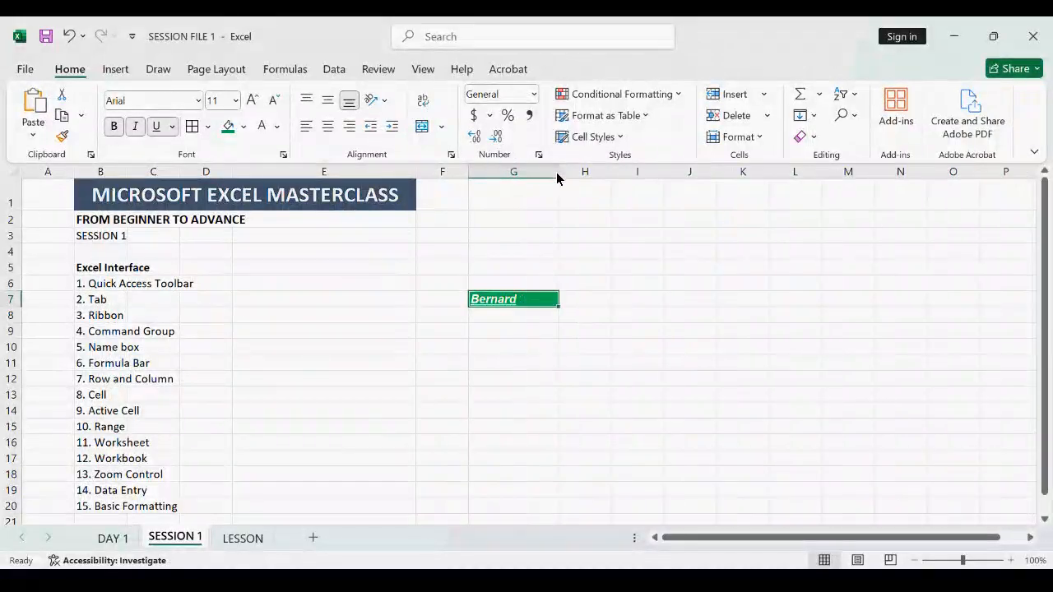
left_click(508, 350)
left_click(520, 300)
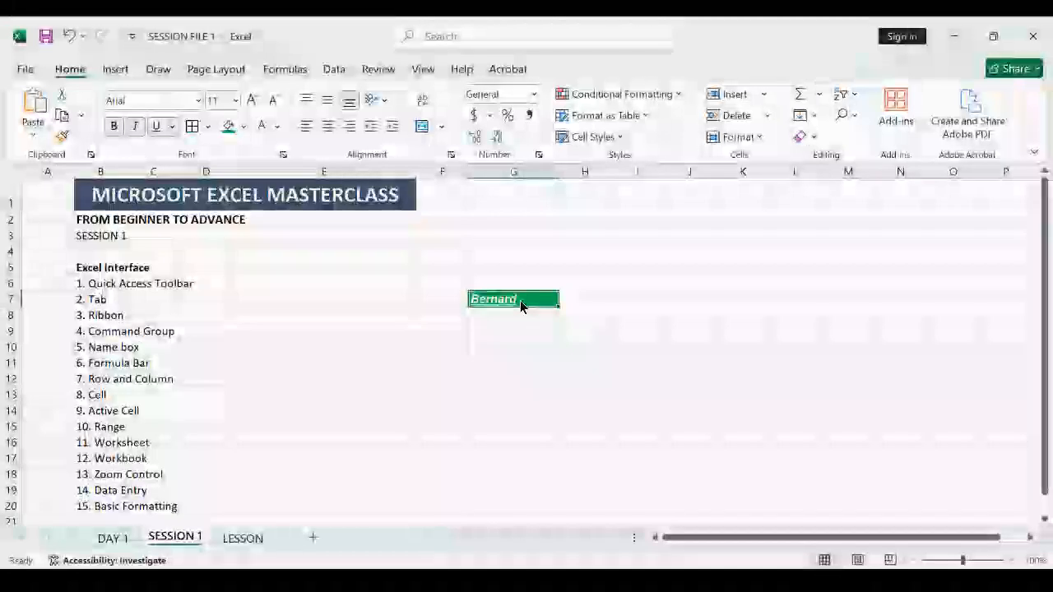
Center the name horizontally in cell G7
left_click(327, 127)
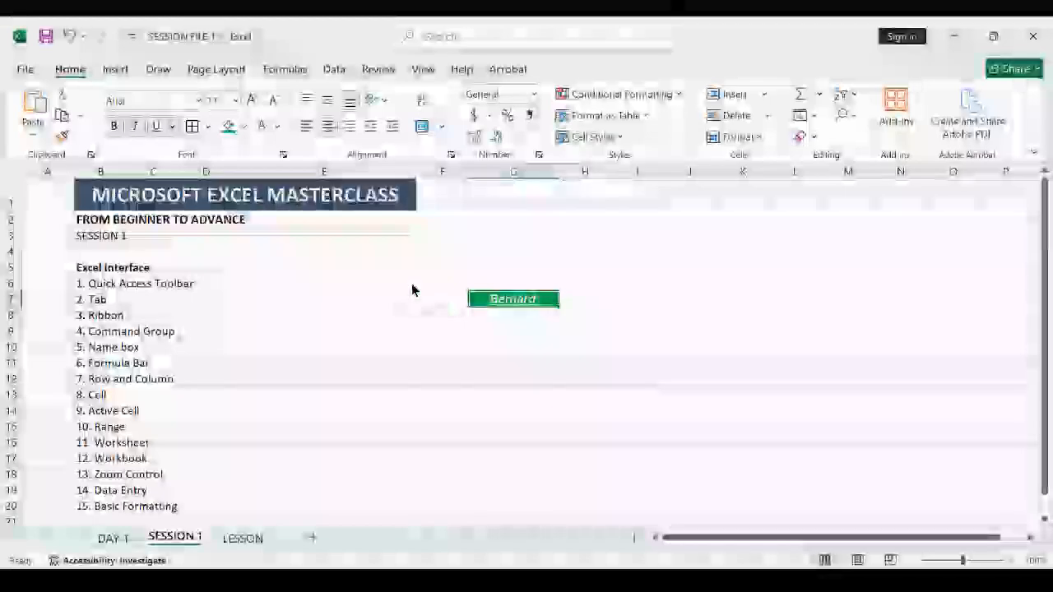
left_click(494, 346)
left_click(512, 299)
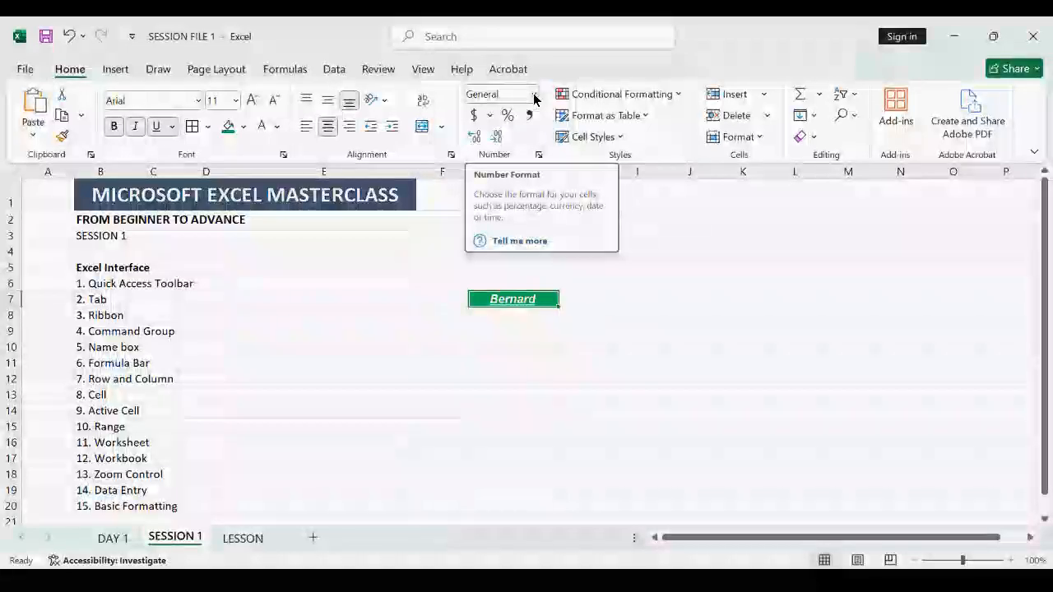
left_click(534, 94)
left_click(534, 94)
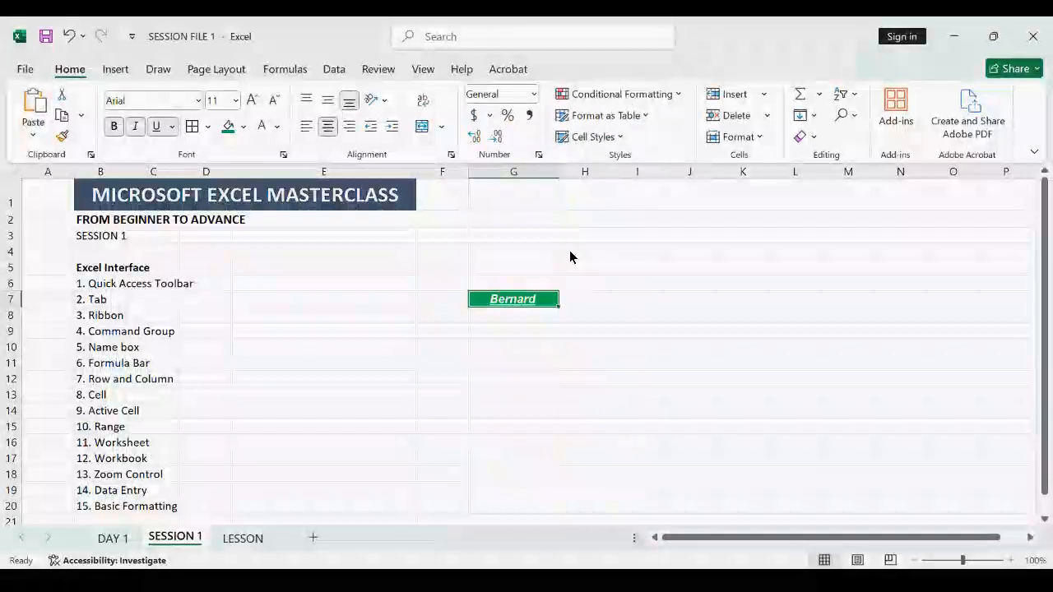
Enter 10 in cell H7, next to the name
left_click(584, 303)
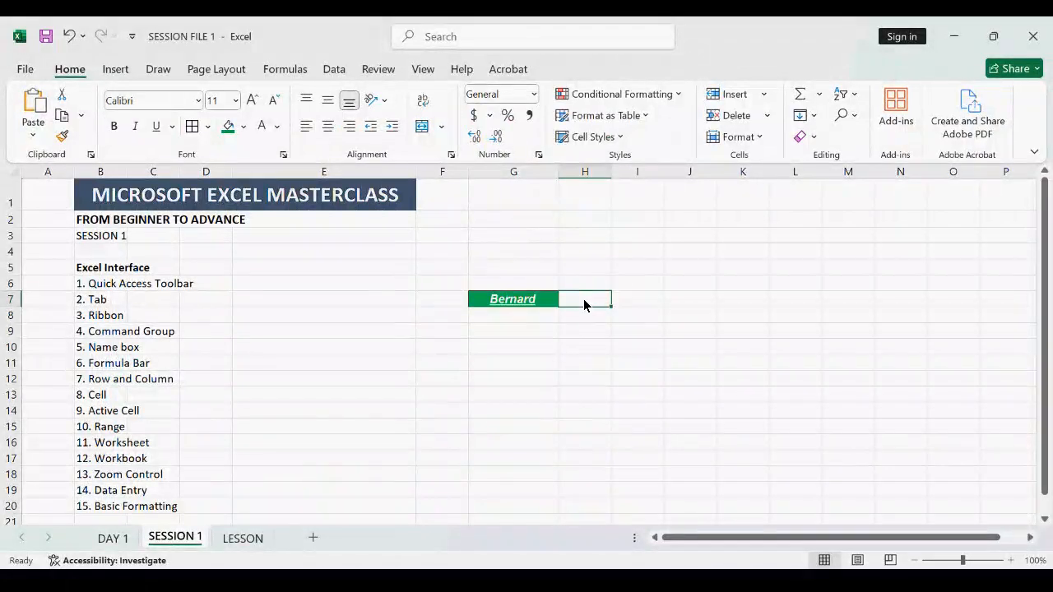
type("10")
key("Return")
View the list of number formats available for the value in H7
left_click(592, 300)
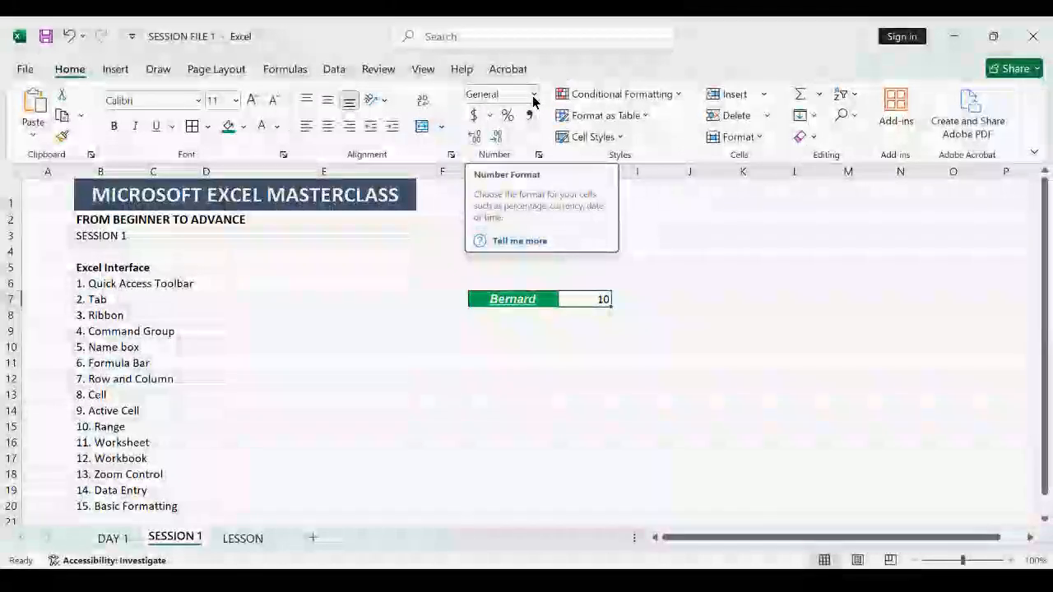
left_click(533, 97)
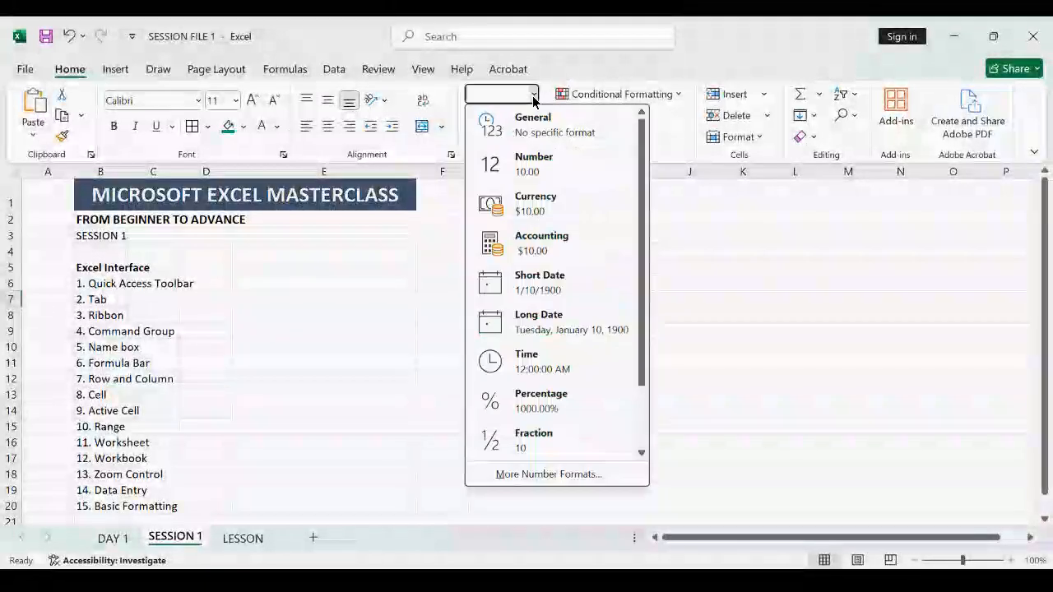
key("Escape")
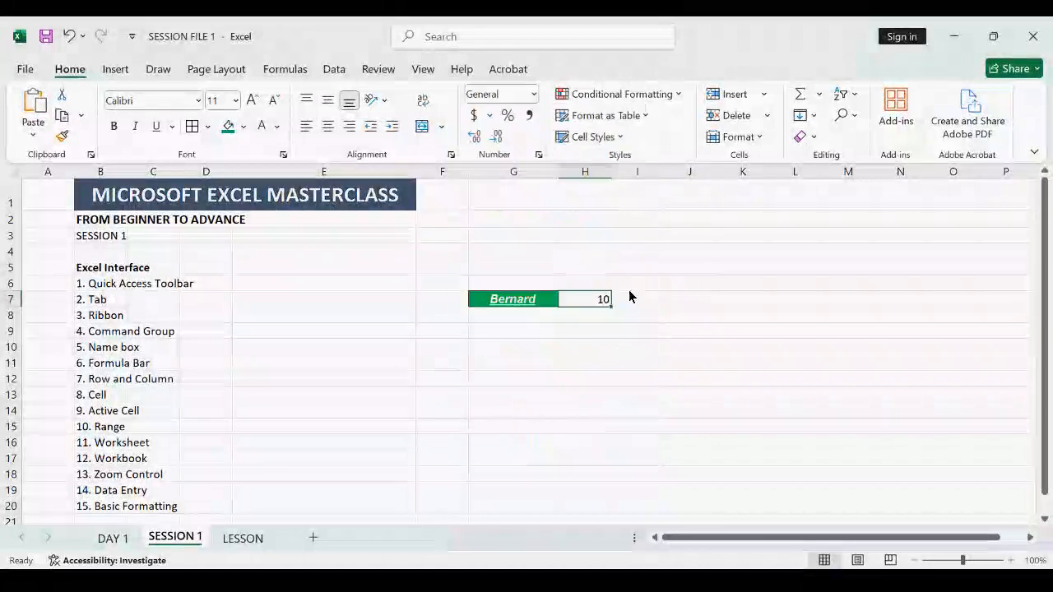
Try the Accounting number format with the dollar sign on the value in H7
left_click(475, 115)
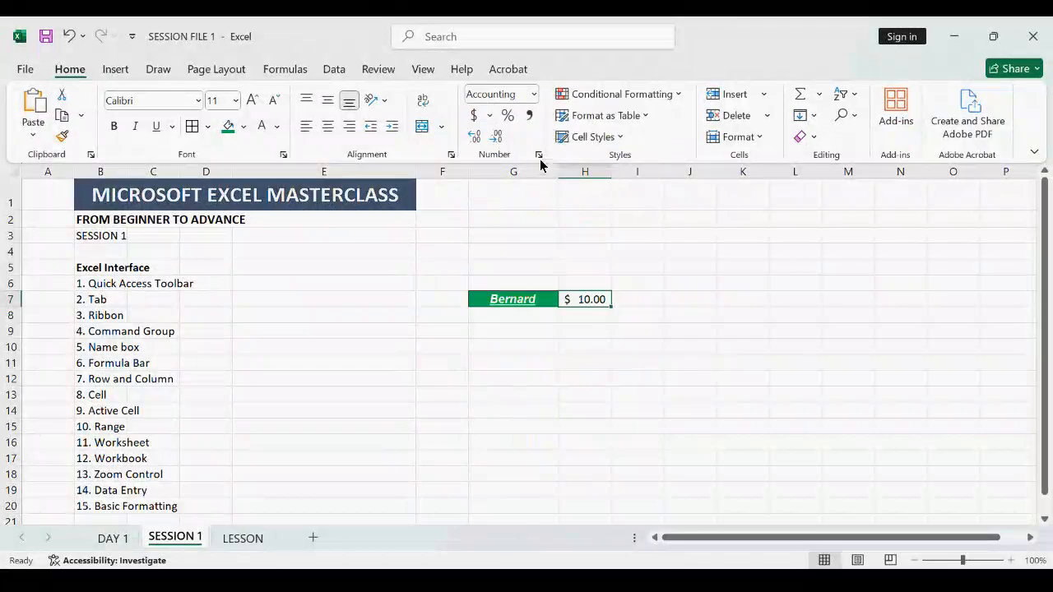
key("ctrl+z")
Apply the Accounting number format to the name cell G7 to show its effect on text
left_click(507, 304)
left_click(475, 116)
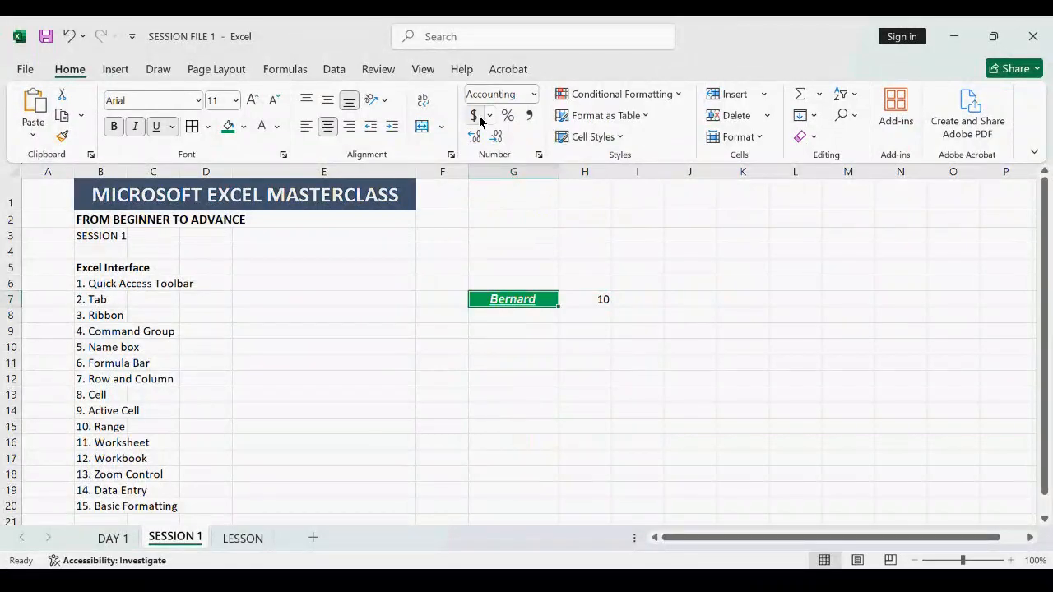
key("ctrl+i")
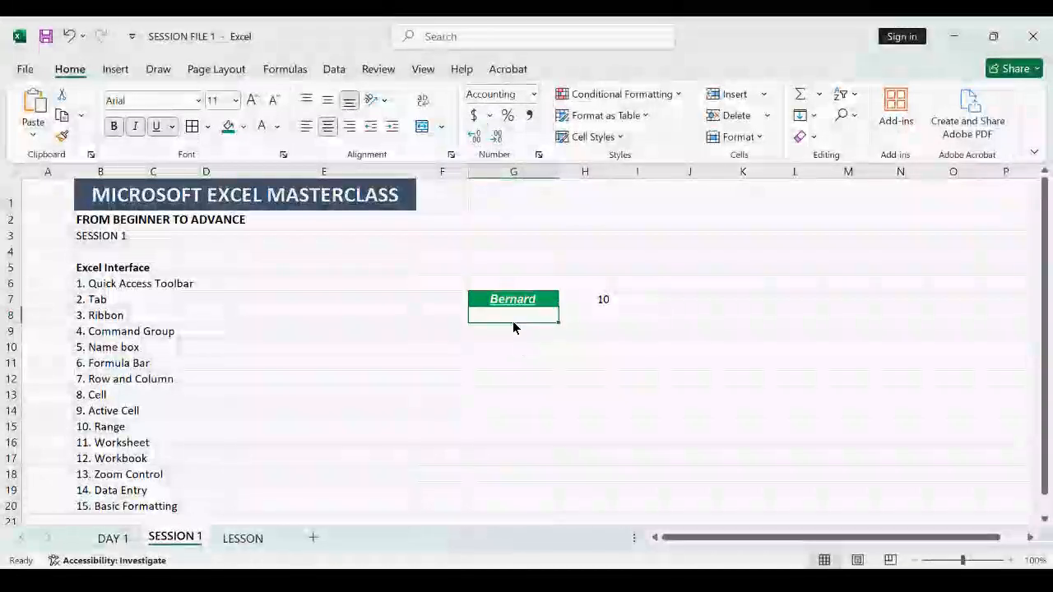
left_click(512, 317)
left_click(514, 301)
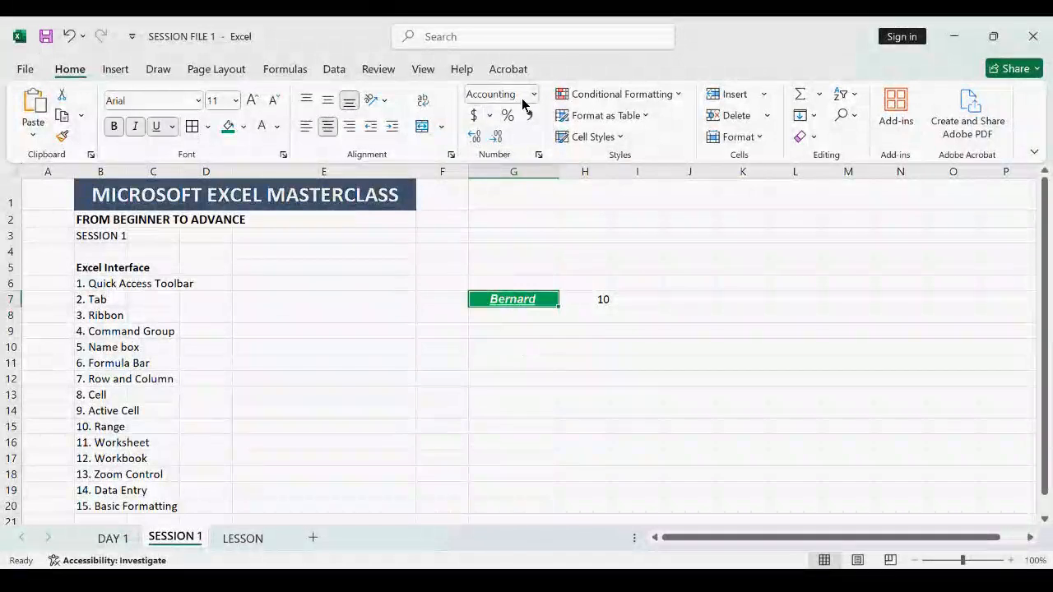
left_click(475, 116)
Apply the dollar Accounting format to the number in H7 for comparison with the text cell, and undo it
left_click(585, 301)
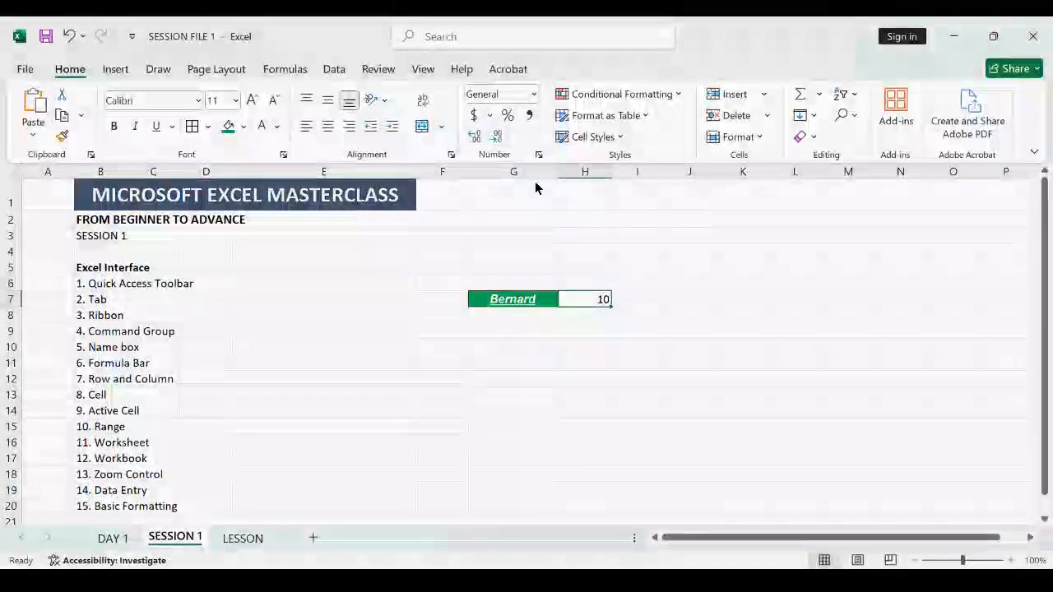
left_click(472, 121)
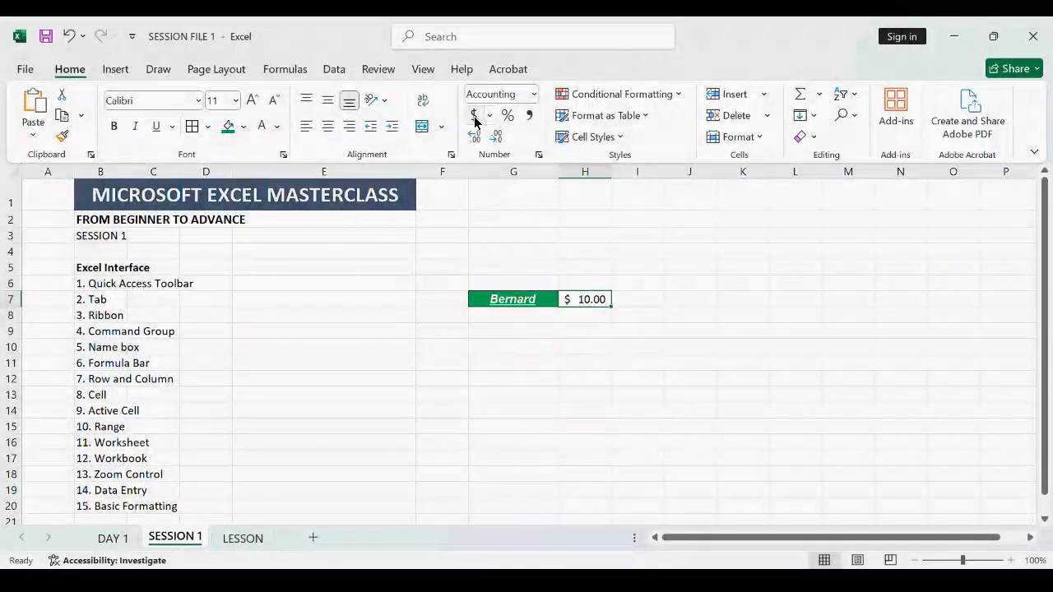
key("ctrl+z")
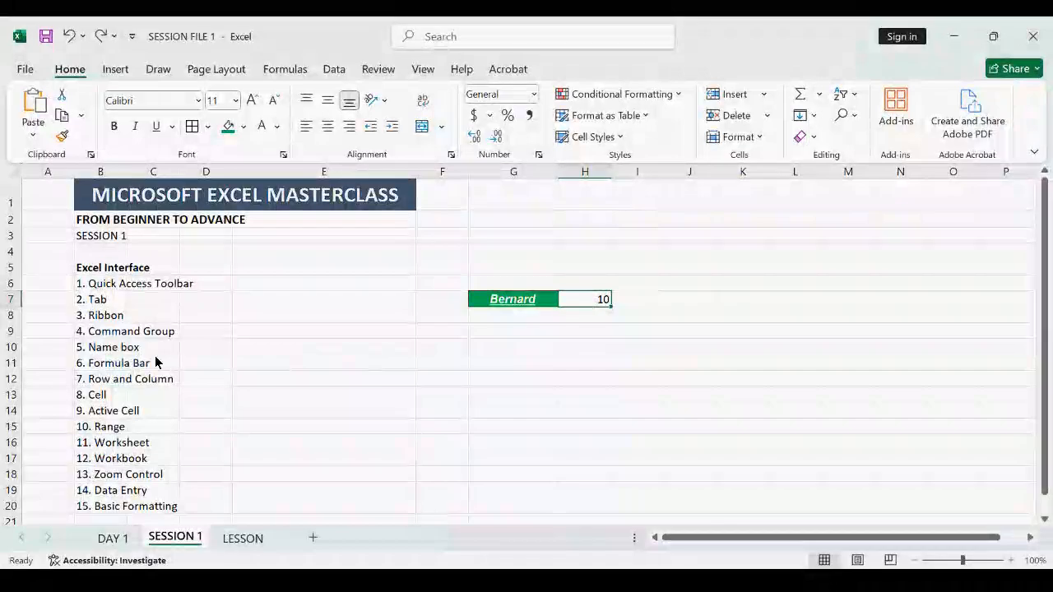
left_click(141, 352)
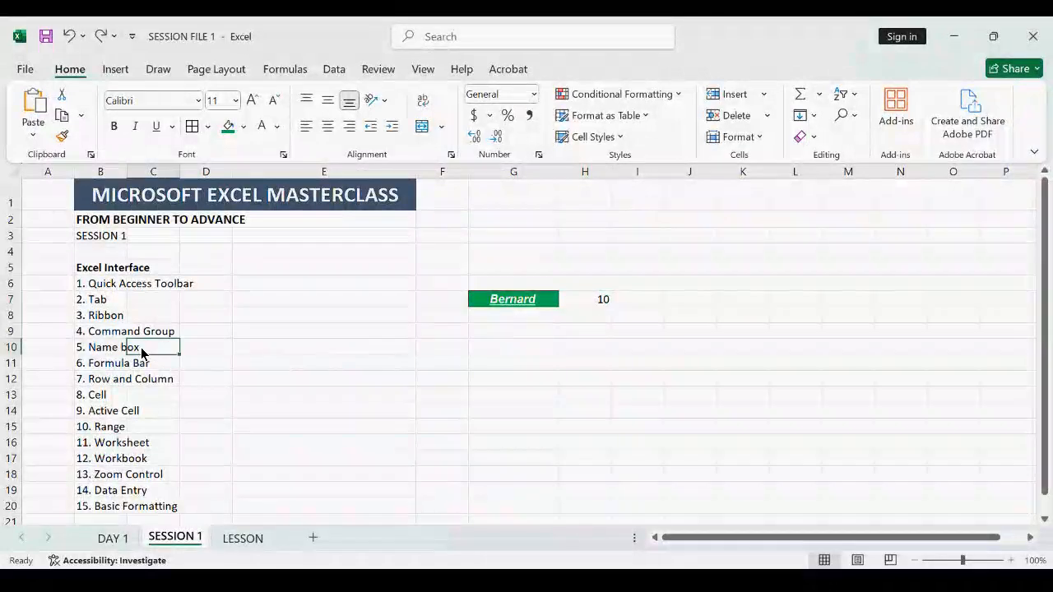
left_click(443, 301)
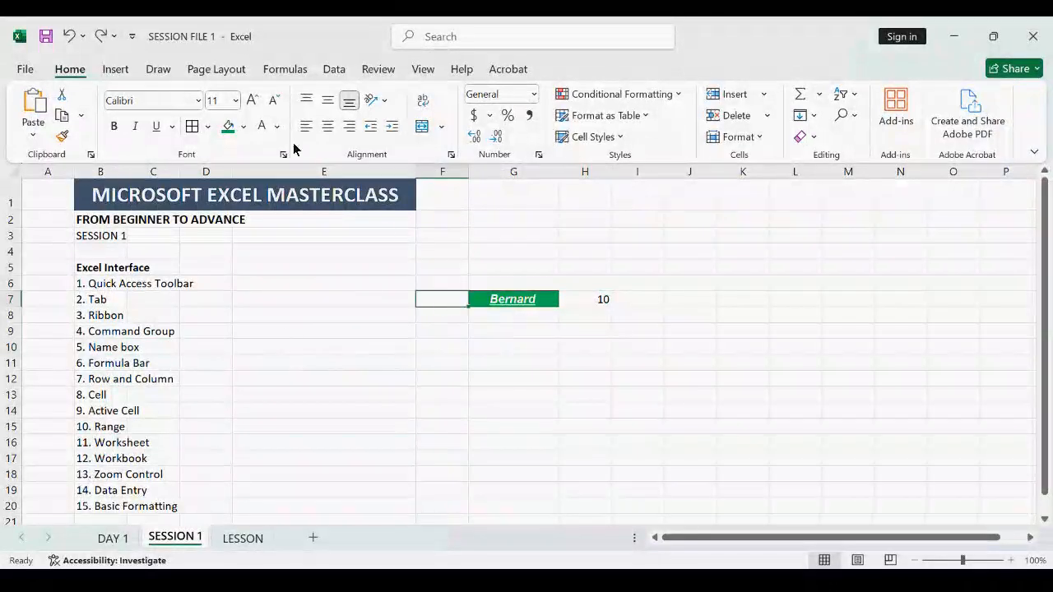
Turn on the Formula Bar so it shows above the worksheet grid
left_click(421, 71)
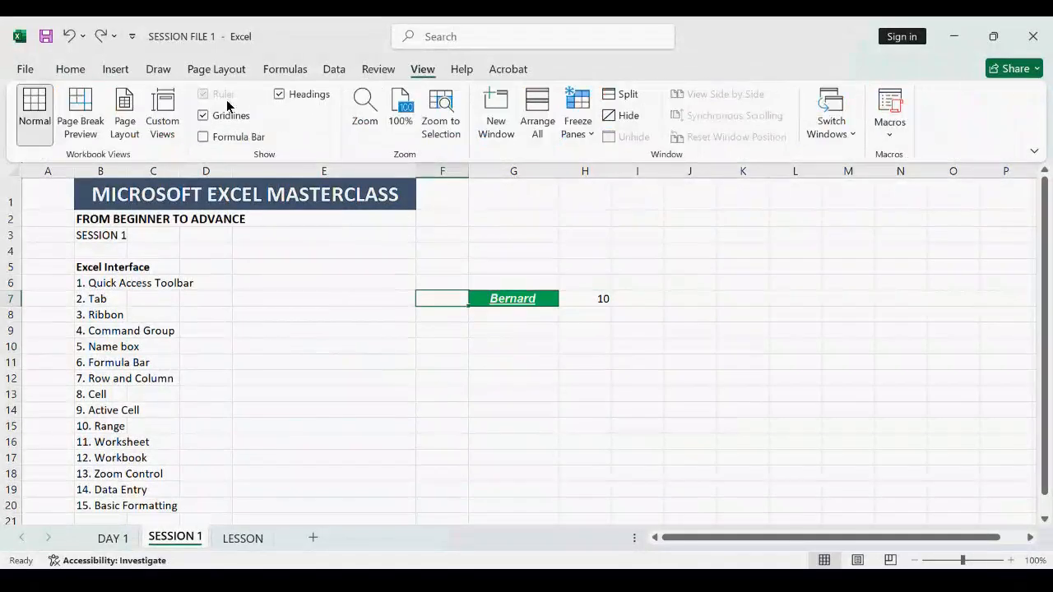
left_click(72, 71)
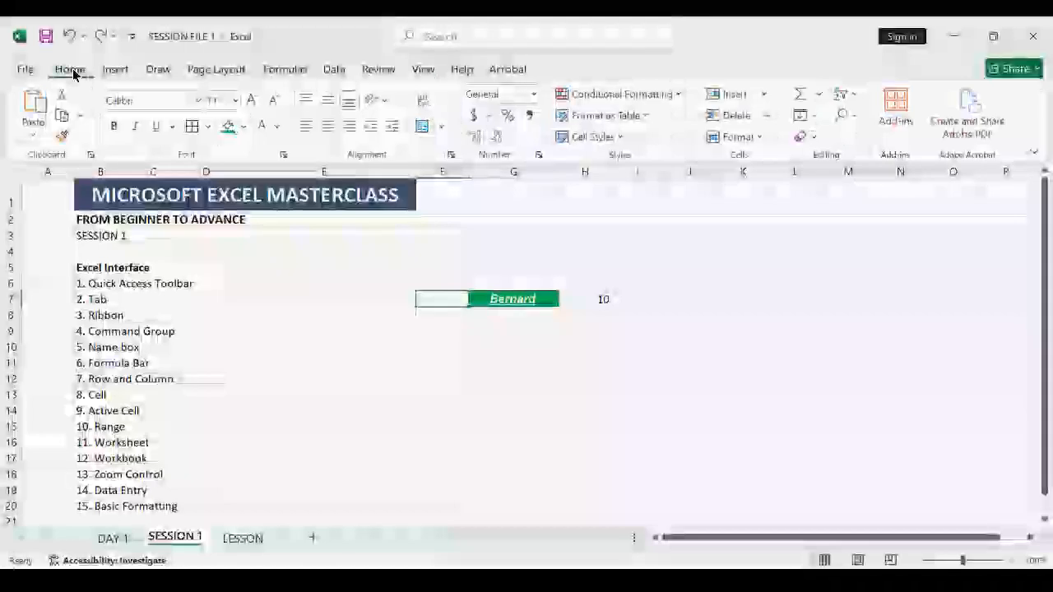
left_click(288, 70)
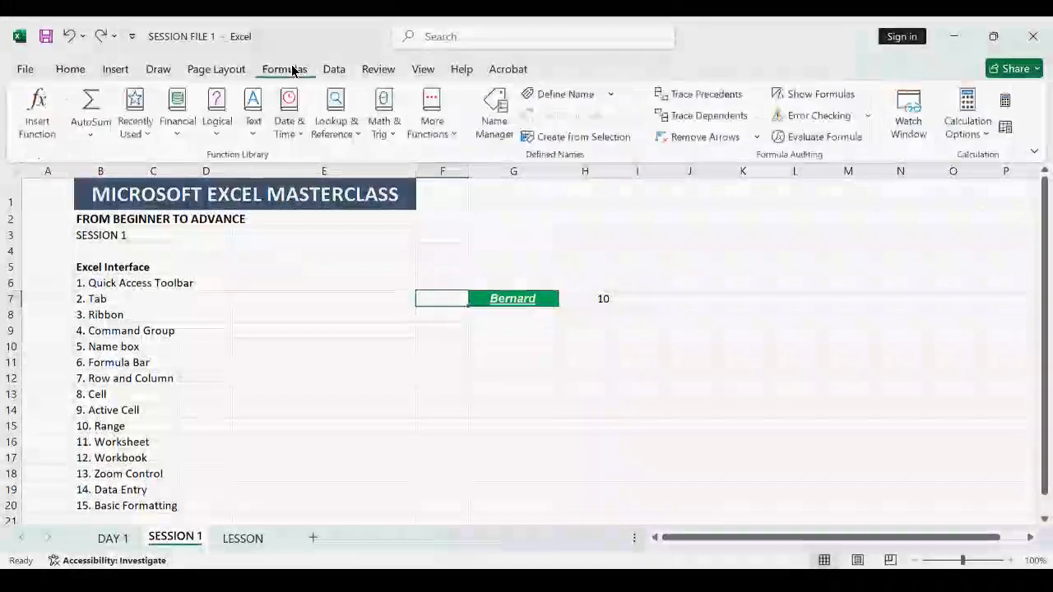
left_click(418, 70)
left_click(204, 138)
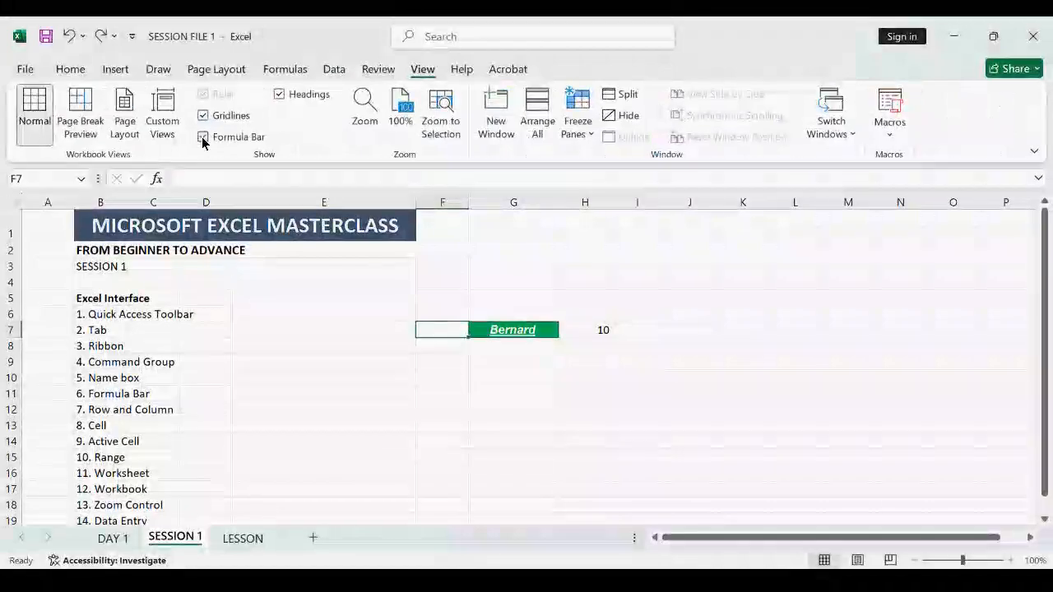
Check the cell references and contents of F10, H7, the name cell G7 and H5 in the Name Box and formula bar
left_click(448, 377)
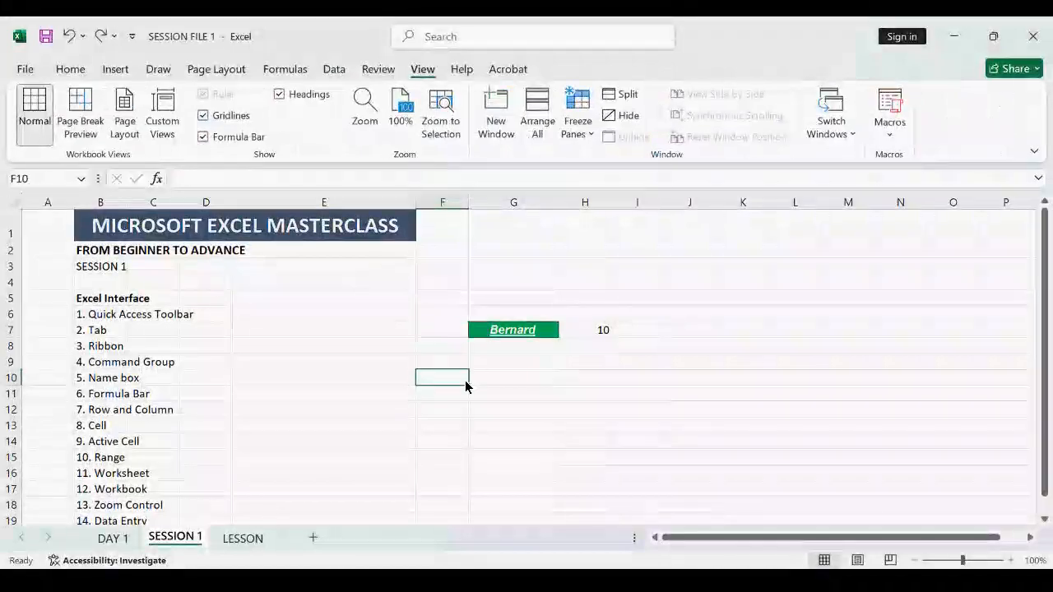
left_click(586, 329)
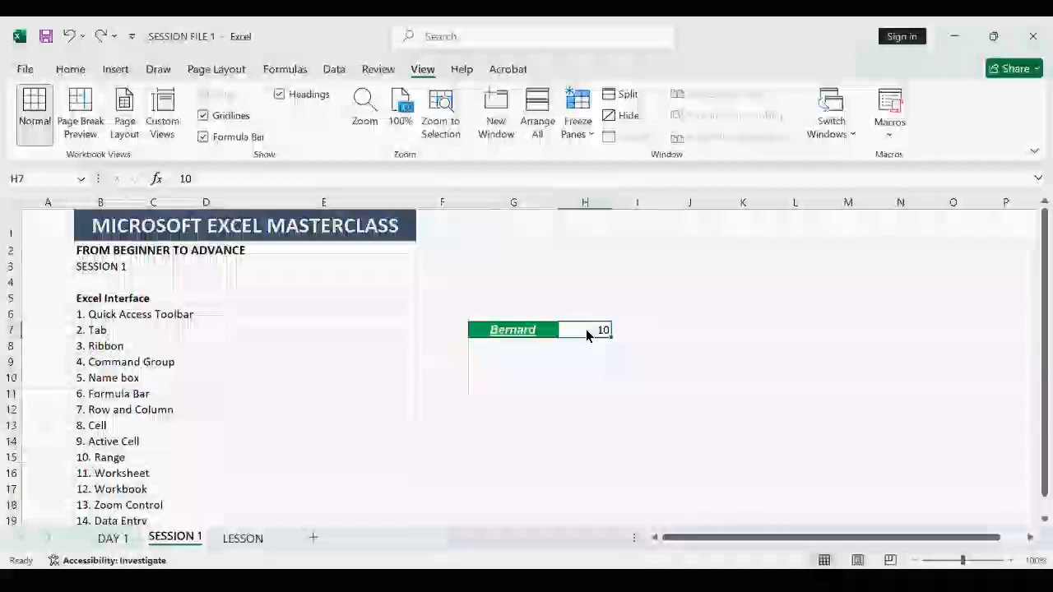
left_click(536, 337)
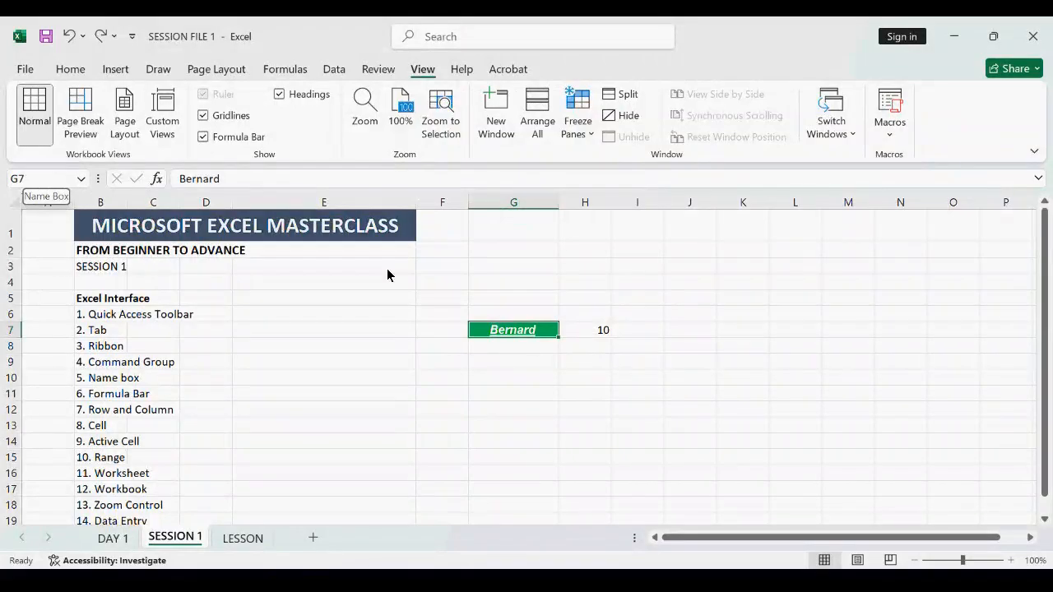
left_click(592, 302)
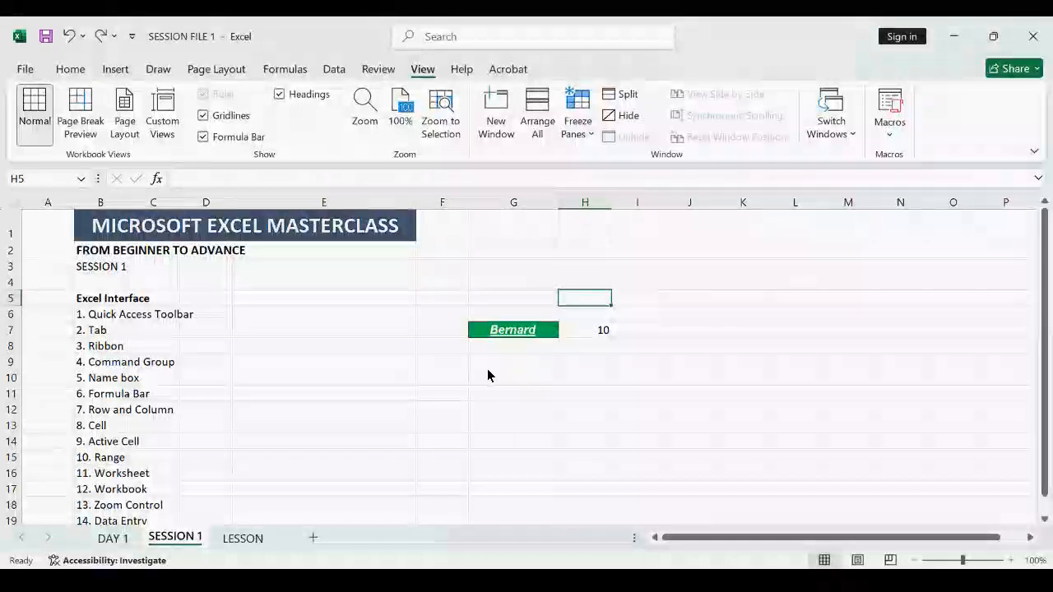
Enter a second person's first name in G8 and the value 20 beside it in H8
left_click(504, 350)
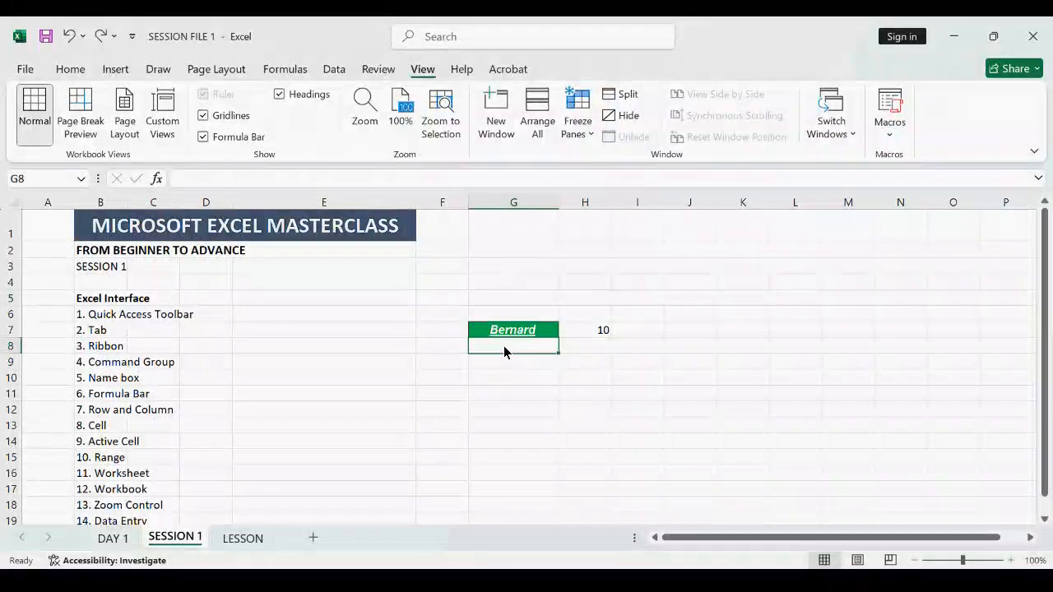
type("Samuel")
key("Return")
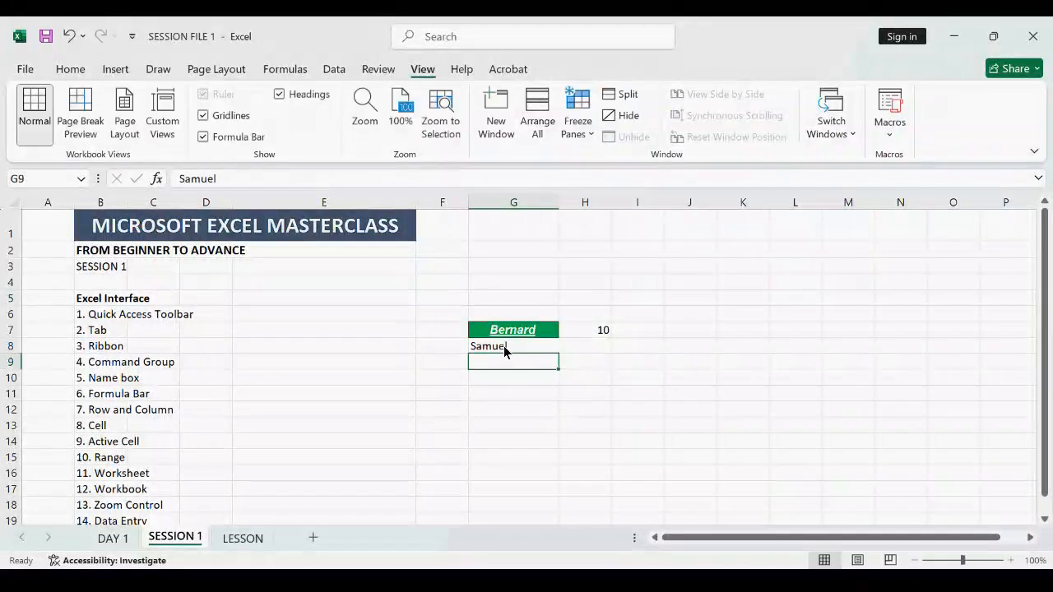
left_click(518, 347)
left_click(550, 369)
left_click(585, 351)
double_click(586, 350)
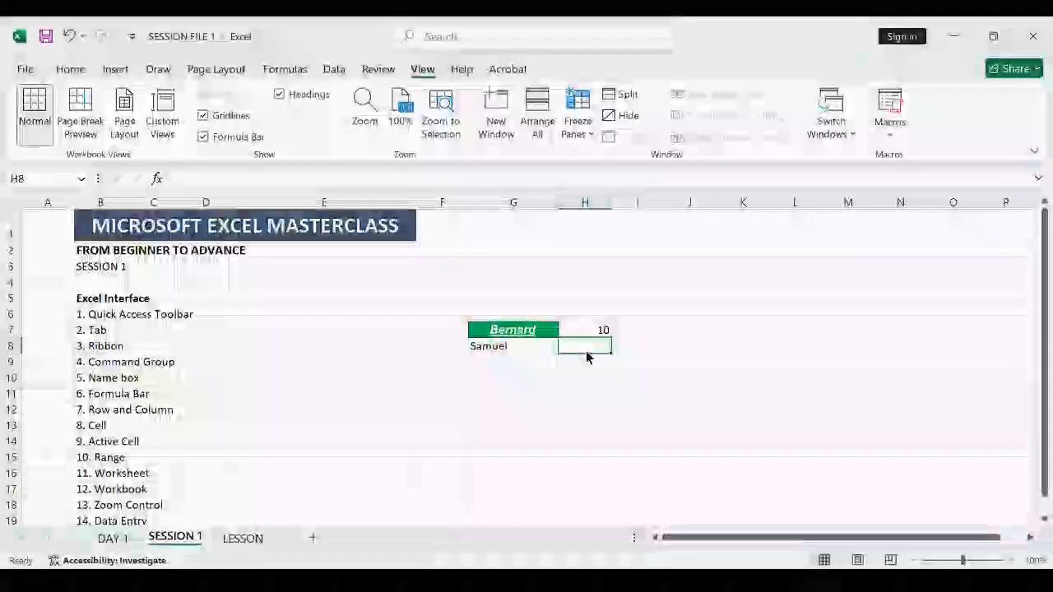
type("20")
key("Return")
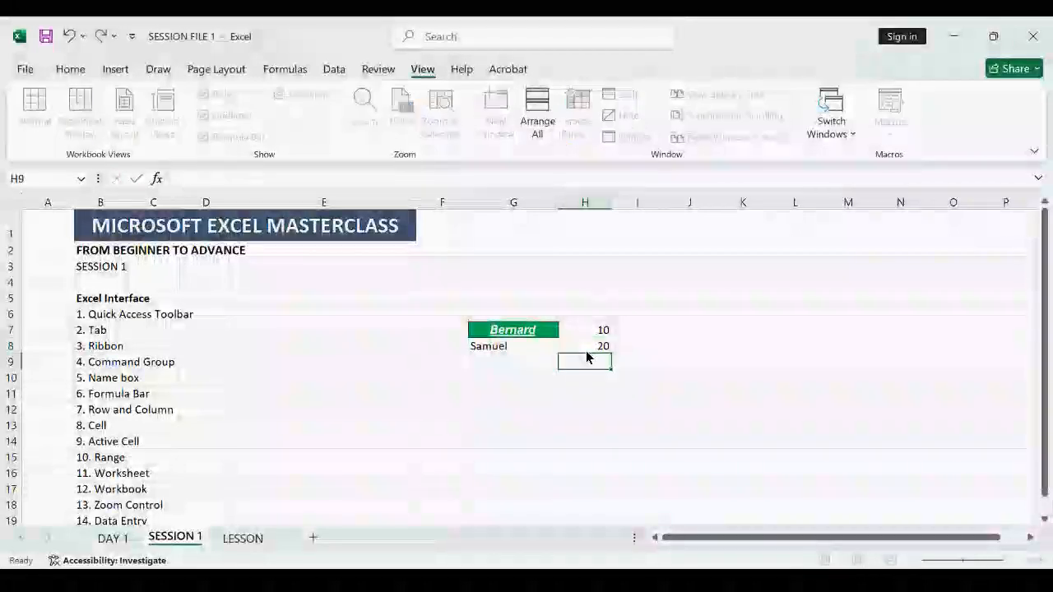
Enter the heading "total" in I6, above and beside the column of numbers
left_click(588, 351)
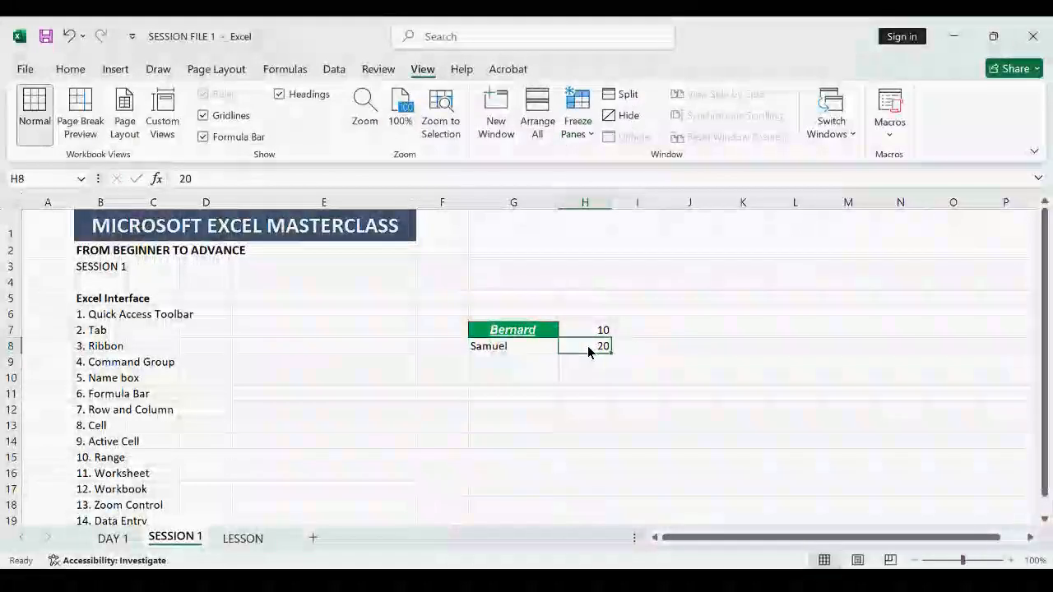
left_click(640, 315)
type("total")
key("Return")
type("su")
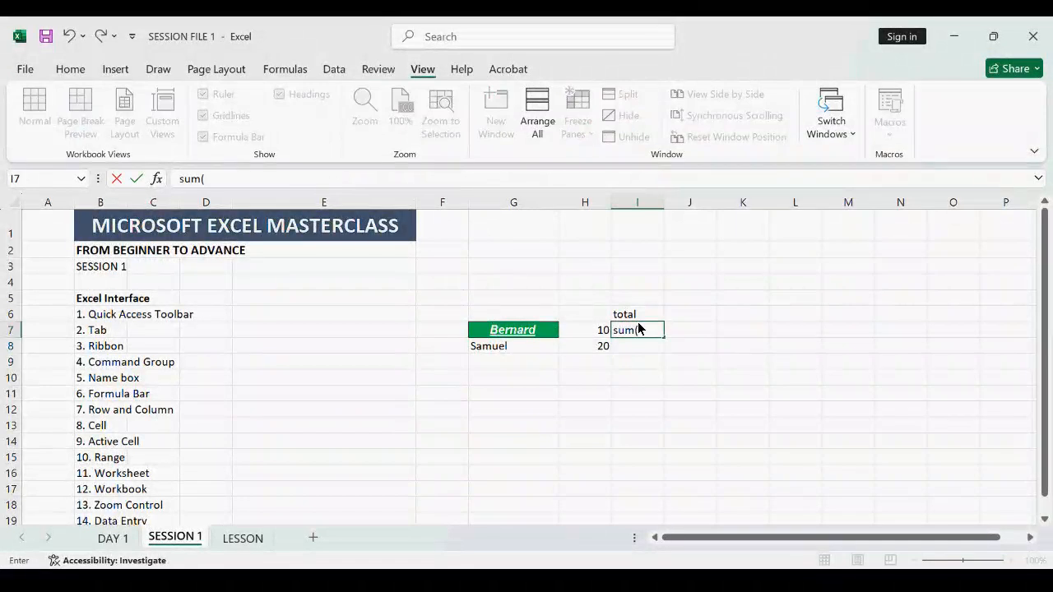
type("m(")
key("BackSpace")
key("BackSpace")
key("BackSpace")
key("BackSpace")
Add up the two numbers with the formula =SUM(H7:H8) in I7 under the total heading
type("=")
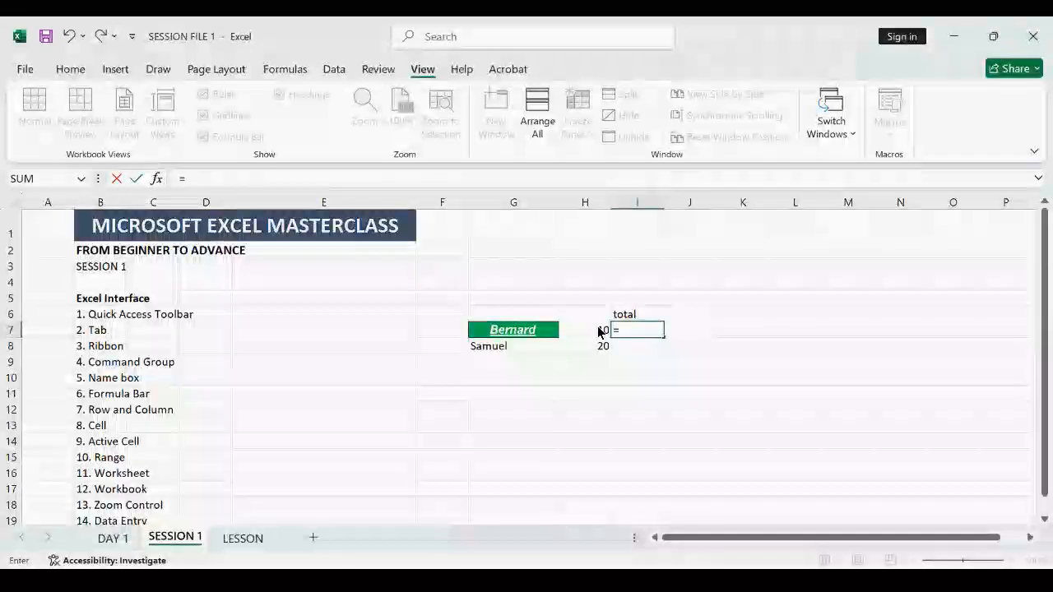
type("sum")
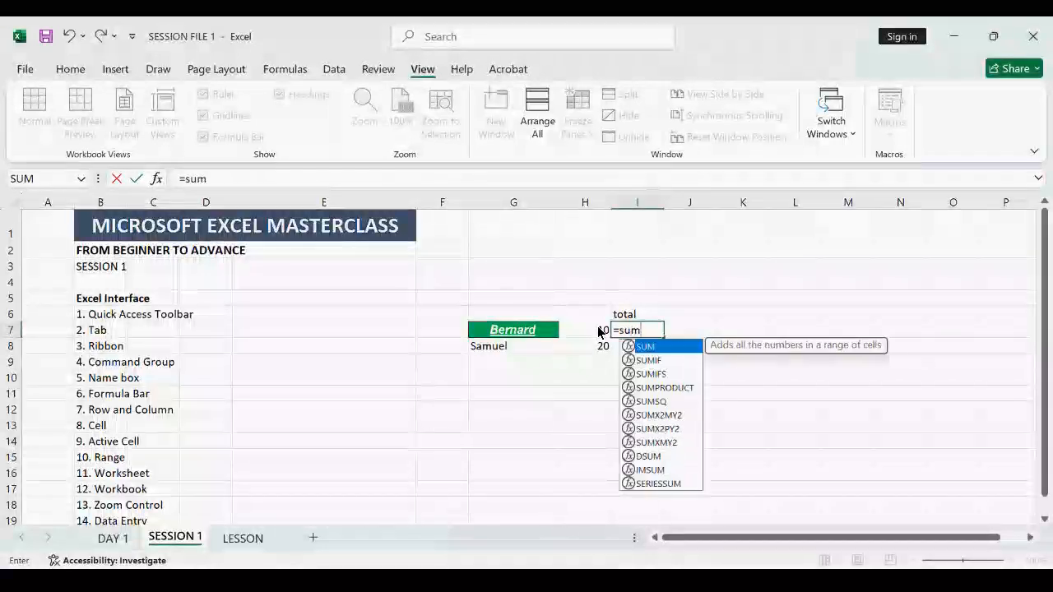
double_click(647, 346)
left_click_drag(580, 329, 579, 346)
key("Return")
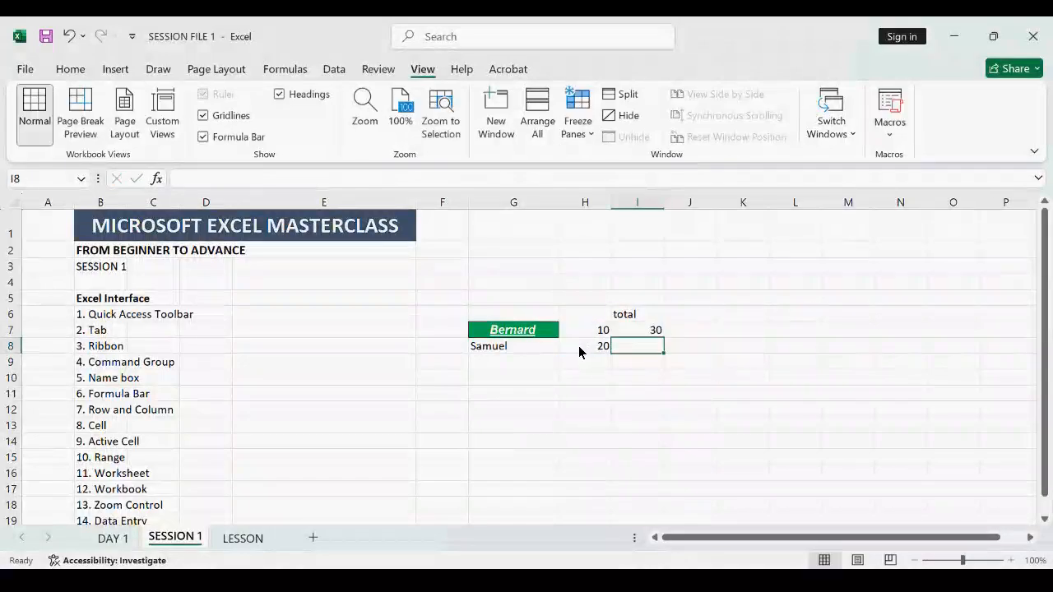
Examine the SUM formula behind the result in I7, both inside the cell and in the formula bar
left_click(645, 333)
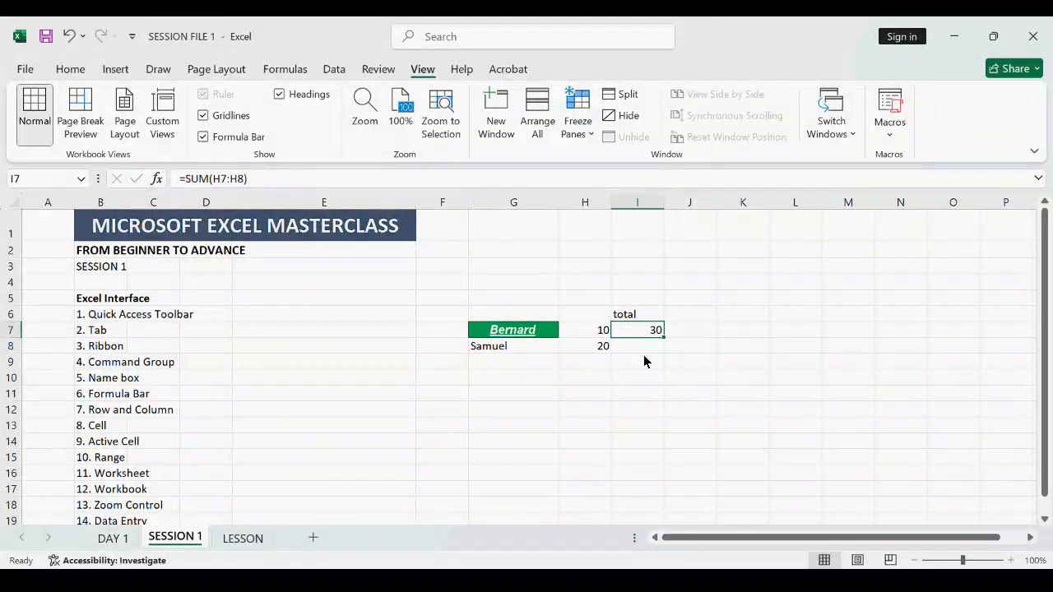
left_click(658, 395)
left_click(647, 327)
double_click(646, 326)
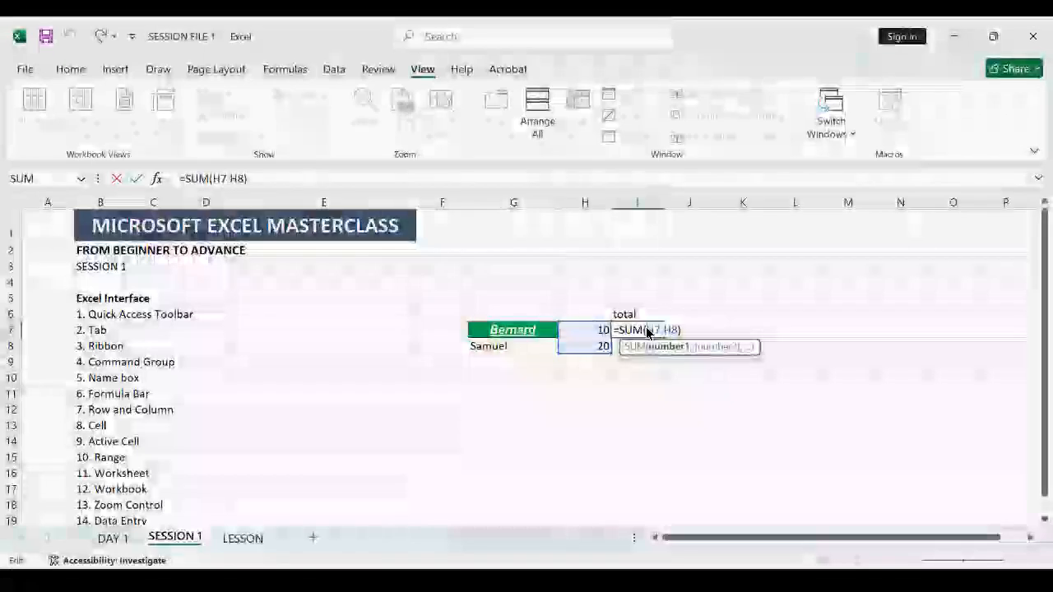
key("Return")
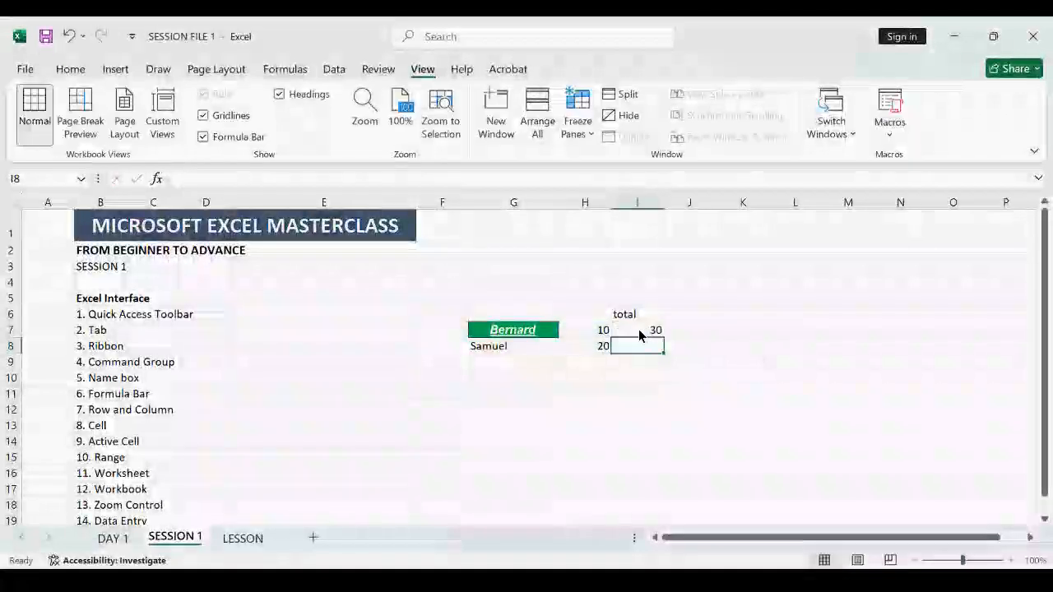
left_click(638, 329)
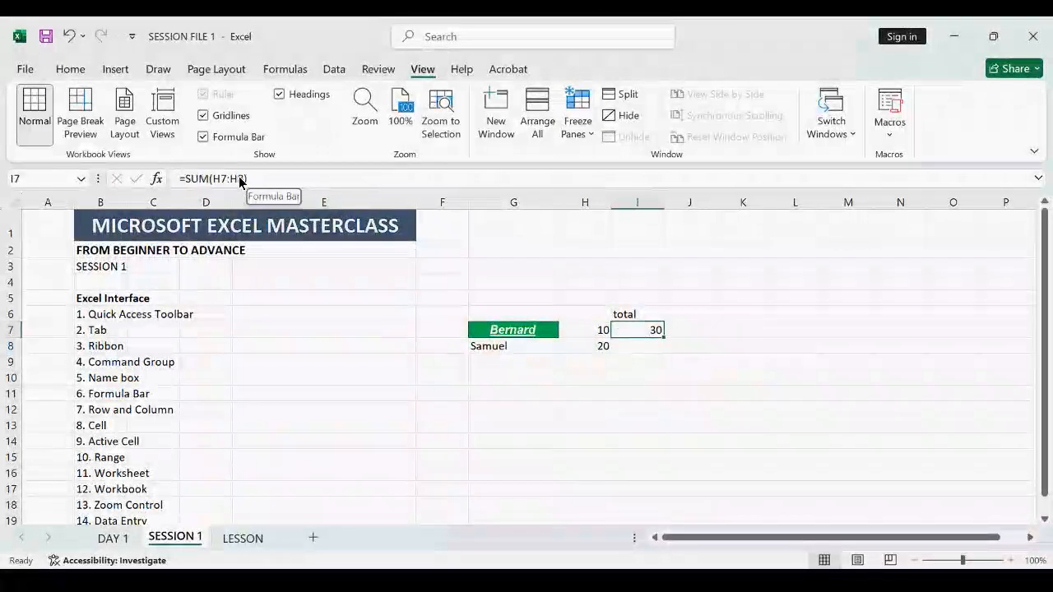
Undo the sample entries for the total, the second name and its number
key("ctrl+z")
key("ctrl+z")
key("ctrl+z")
key("ctrl+z")
key("ctrl+z")
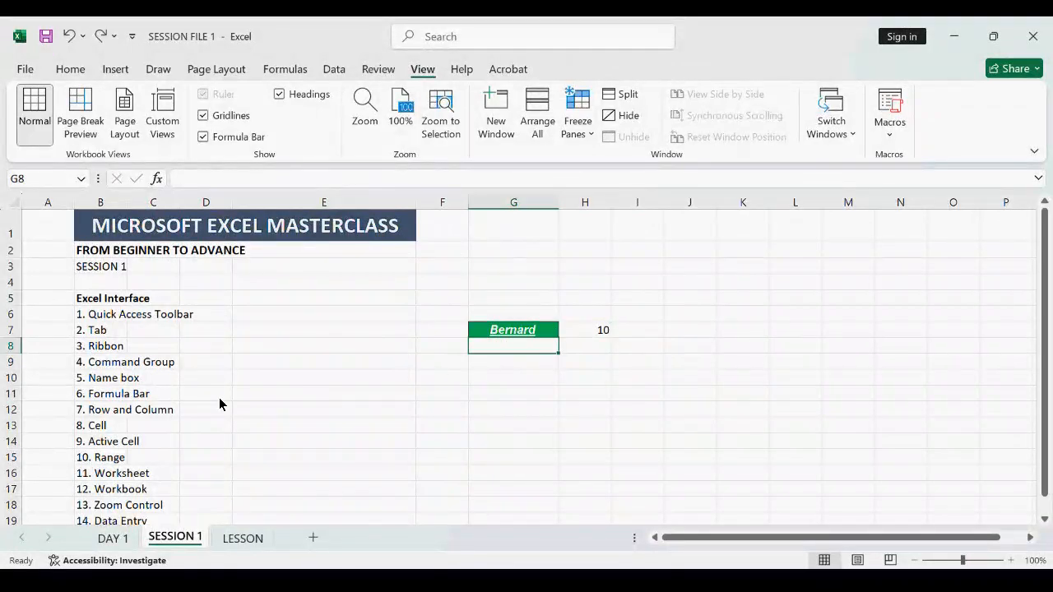
Select whole rows 4 to 12 one after another to illustrate what a row is
scroll(155, 369, "down", 1)
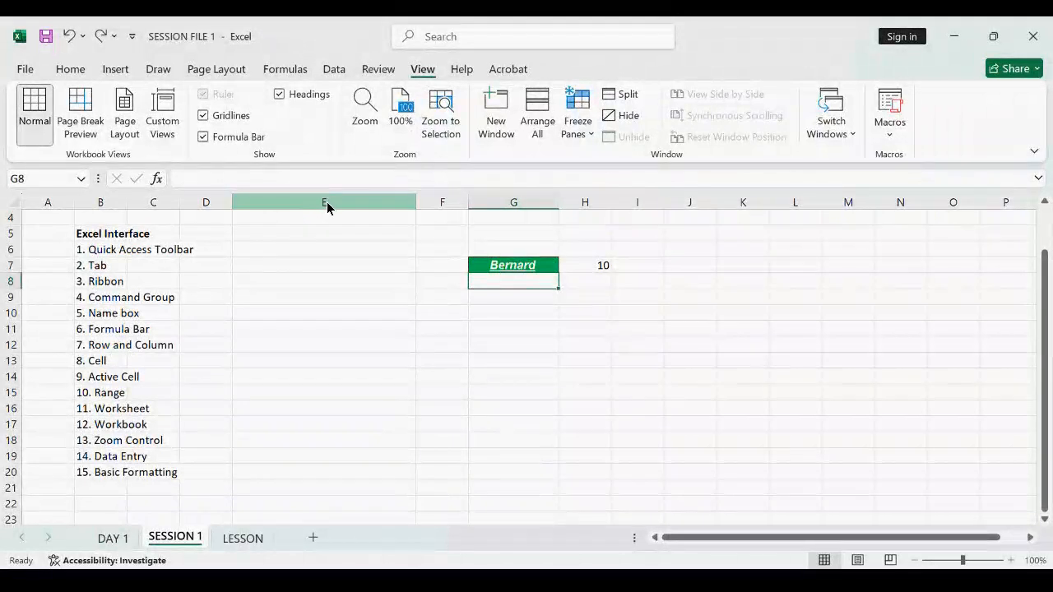
left_click(7, 218)
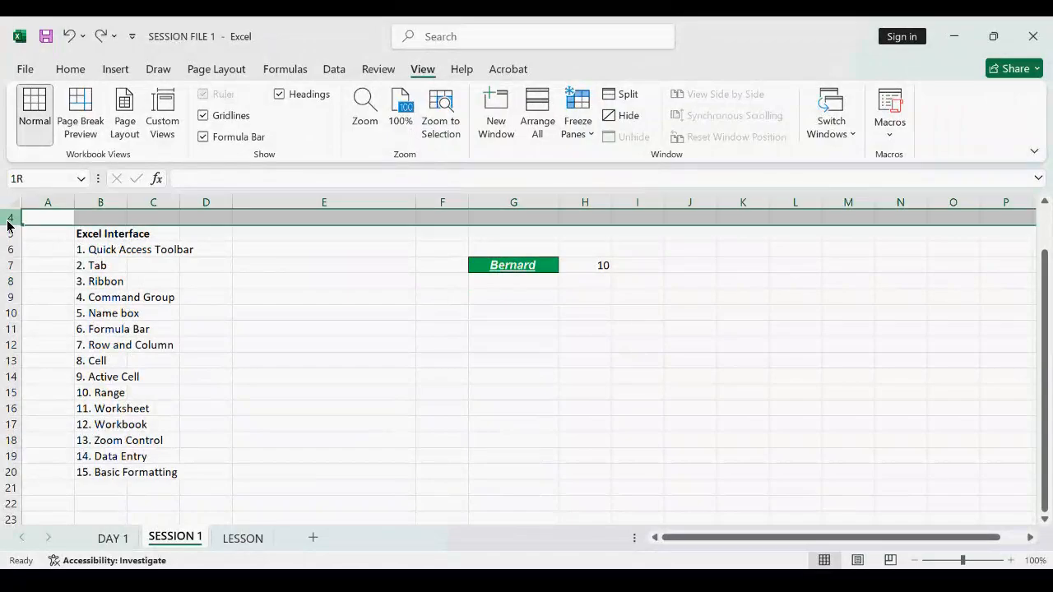
left_click(9, 234)
left_click_drag(9, 243, 10, 260)
left_click(10, 251)
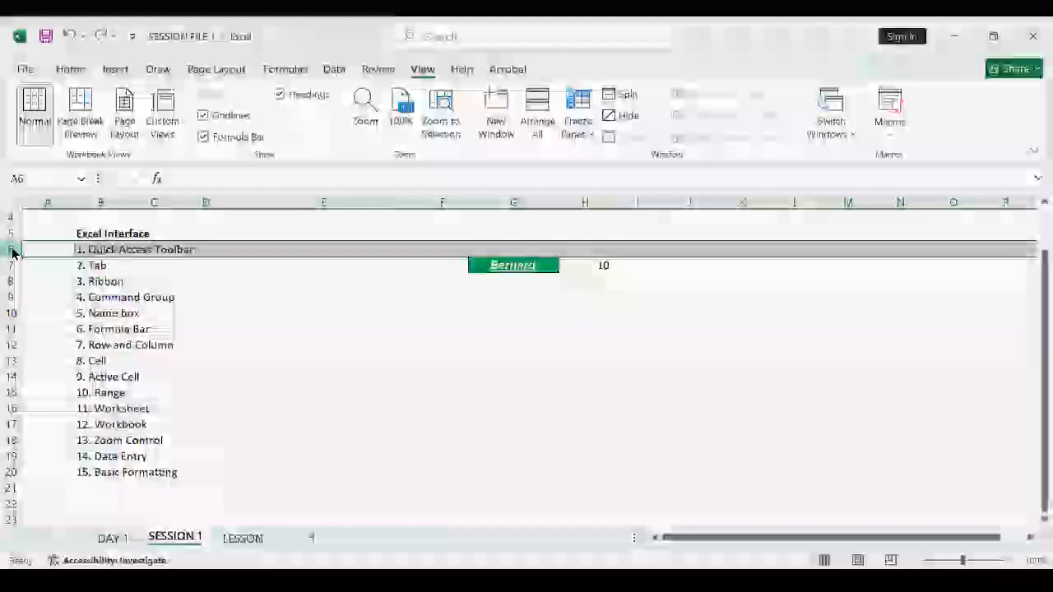
left_click(10, 265)
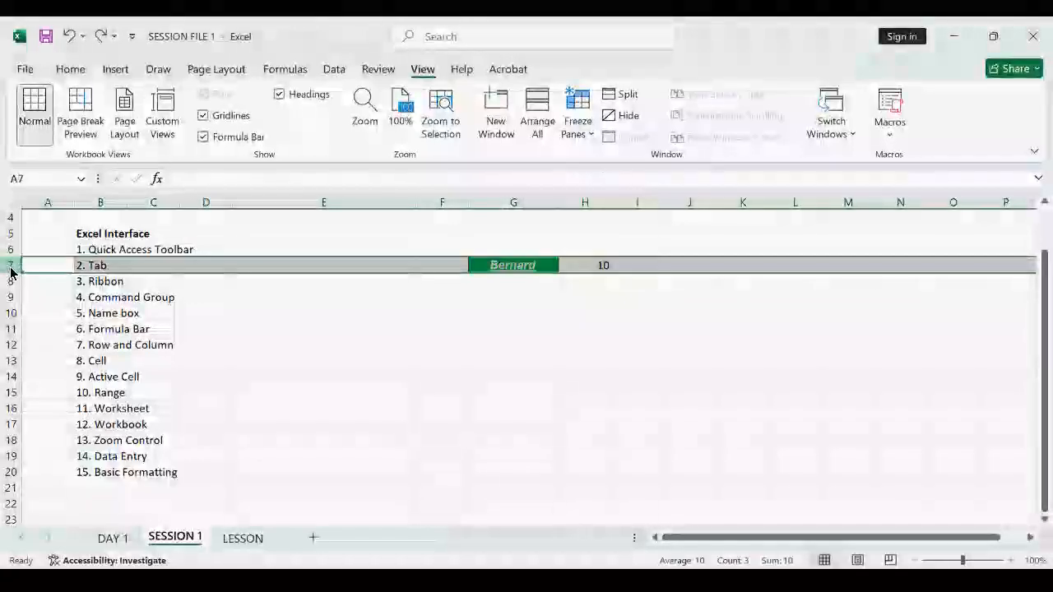
left_click(10, 282)
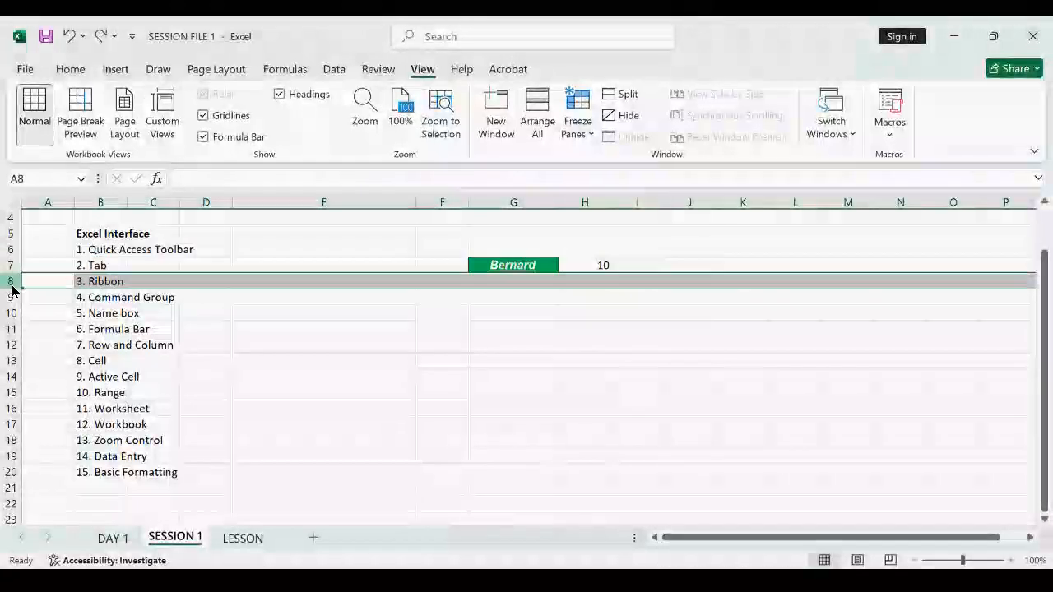
left_click(11, 298)
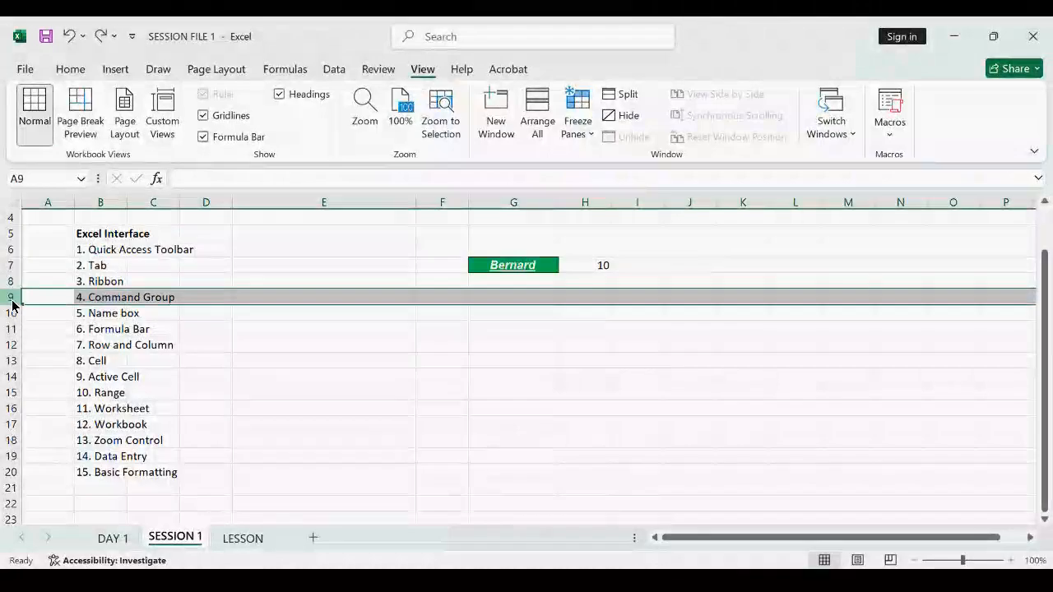
left_click(11, 319)
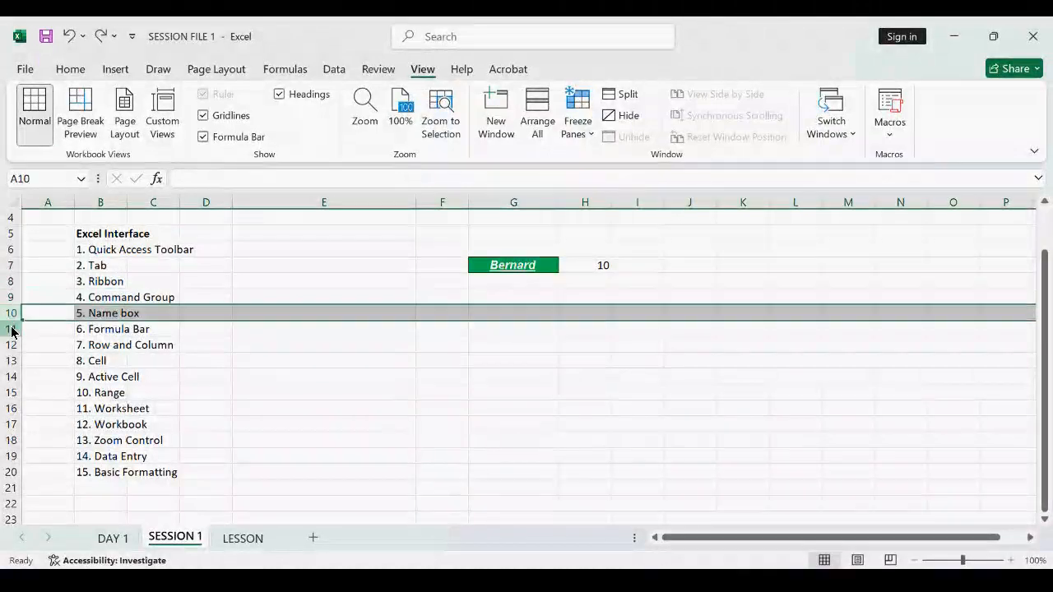
left_click(10, 330)
left_click(11, 346)
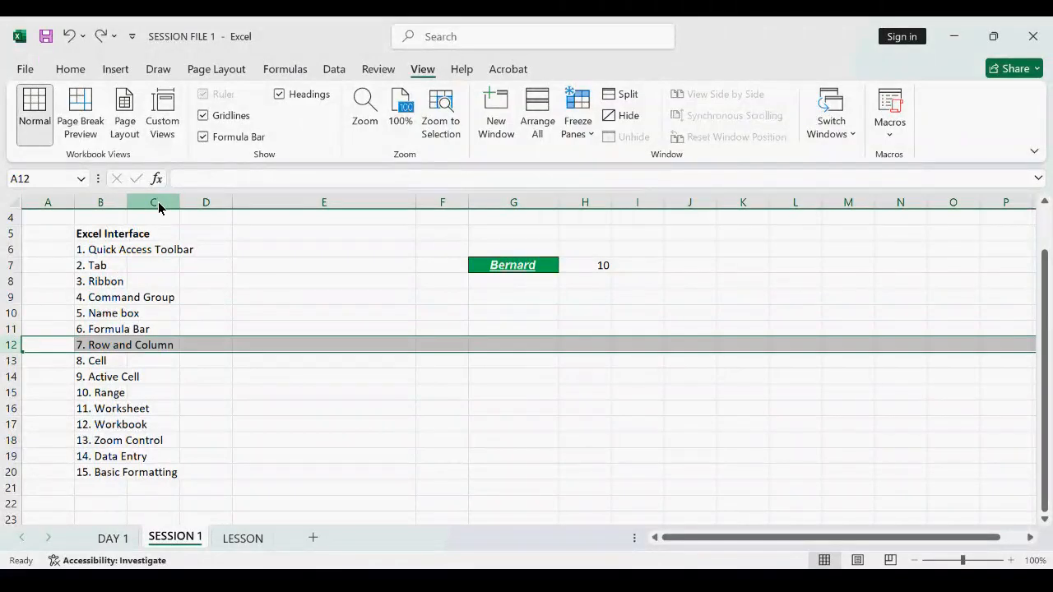
Select whole columns D, E, F and G in turn to illustrate what a column is
left_click(206, 202)
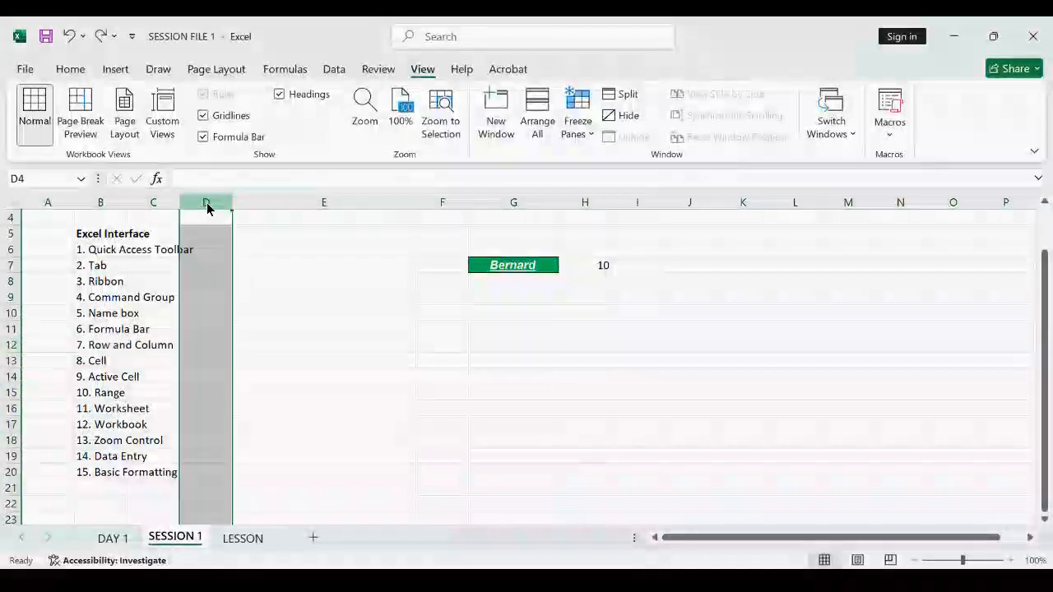
left_click(284, 203)
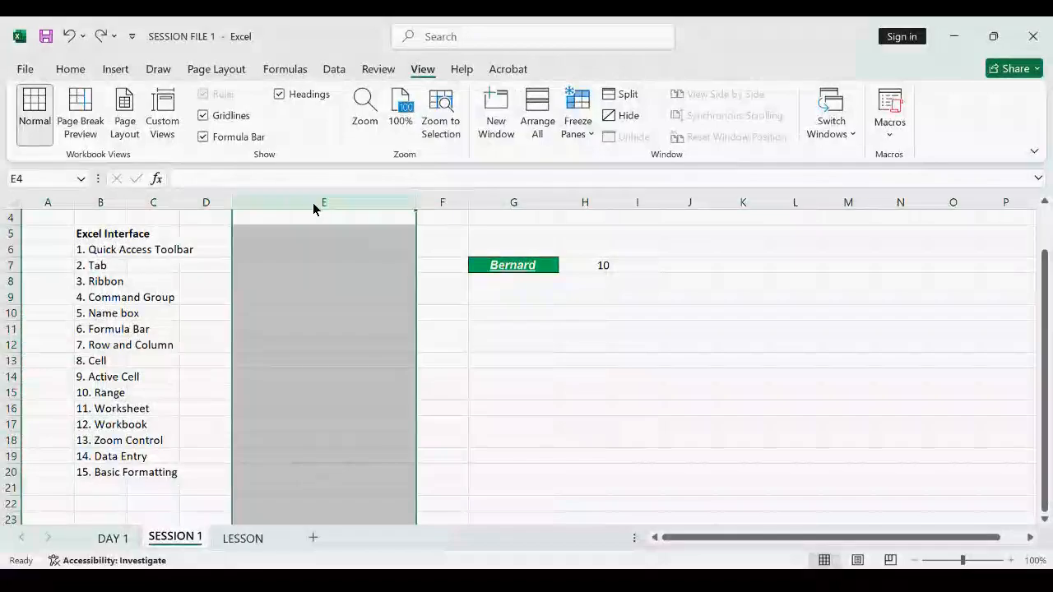
left_click(442, 205)
left_click(497, 206)
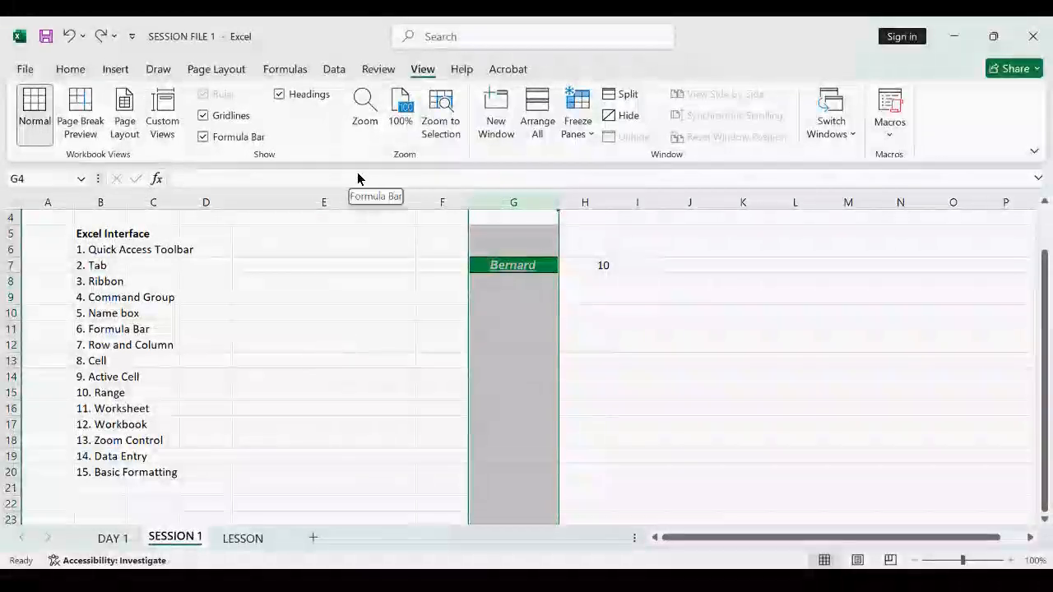
Select the single cell E10 and the name cell G7 to check their cell references
left_click(340, 311)
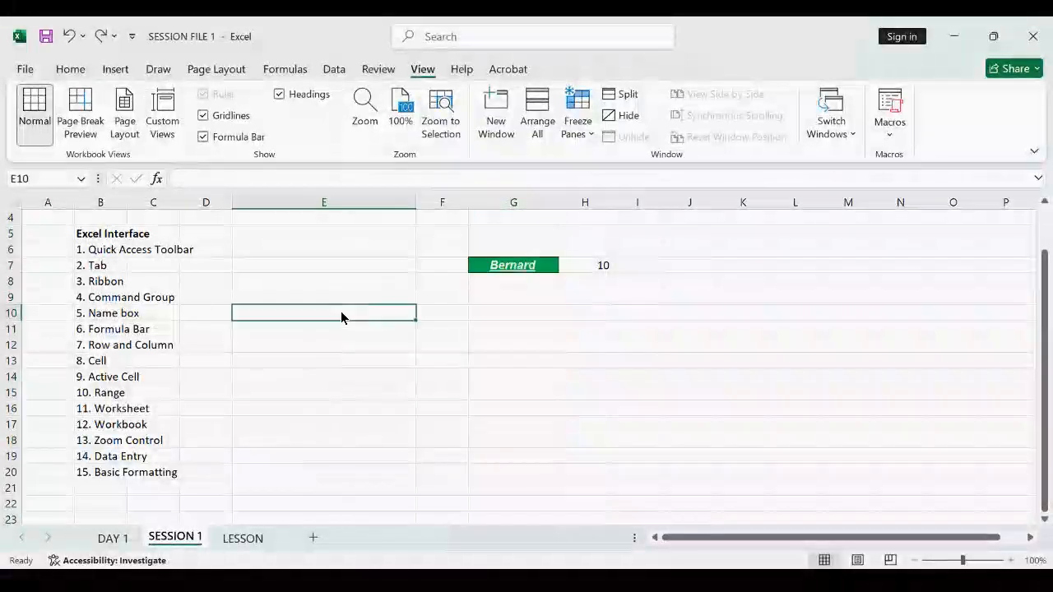
left_click(518, 267)
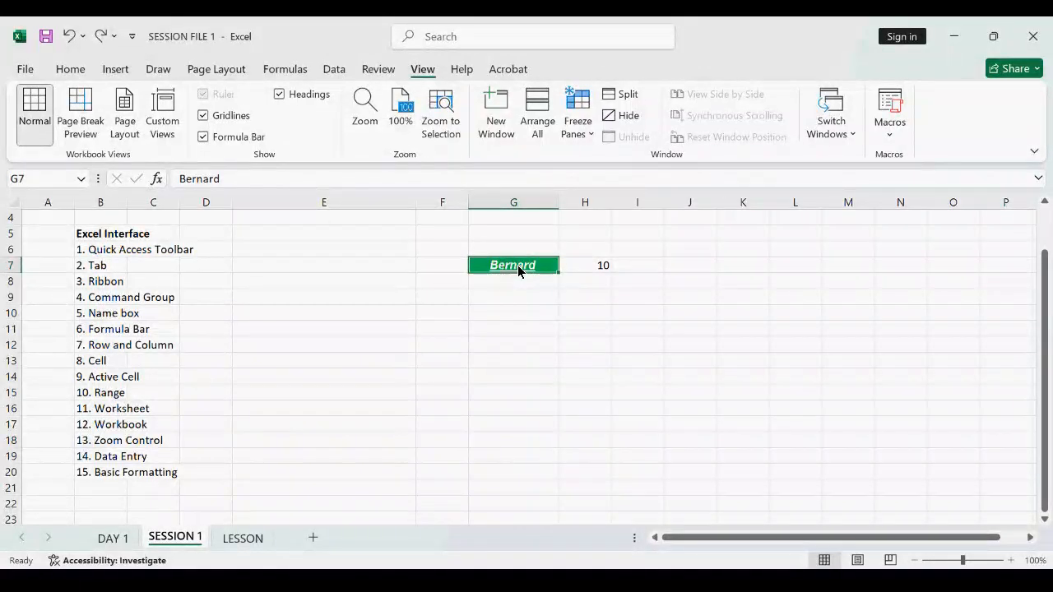
Select the ranges E9:E17, F13:I13 and E11:I18 one after another to illustrate what a range is, finishing on cell E7
left_click(386, 301)
left_click_drag(385, 307, 515, 373)
left_click(375, 238)
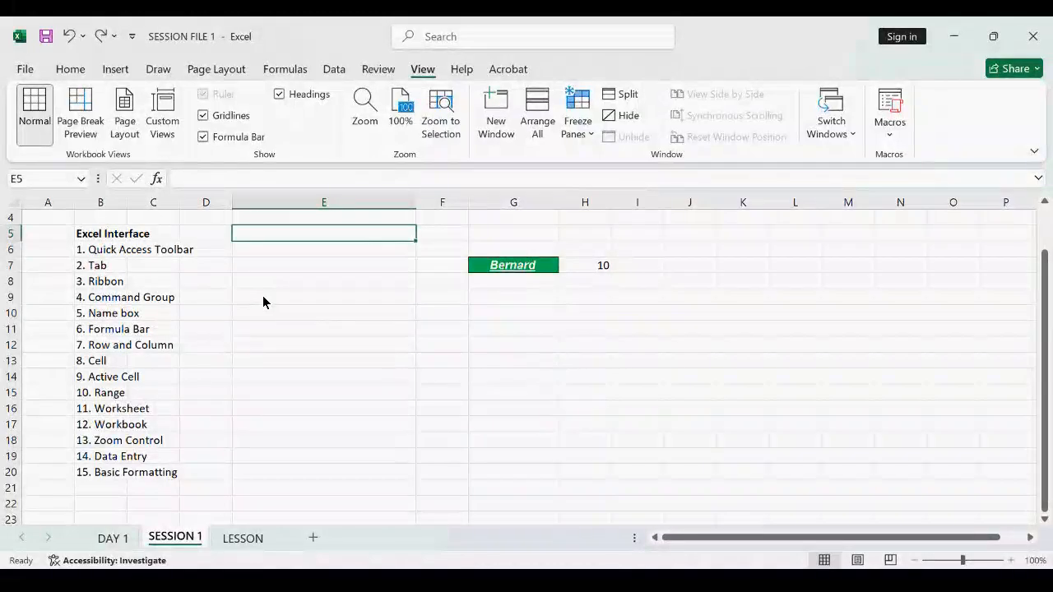
left_click_drag(269, 296, 270, 427)
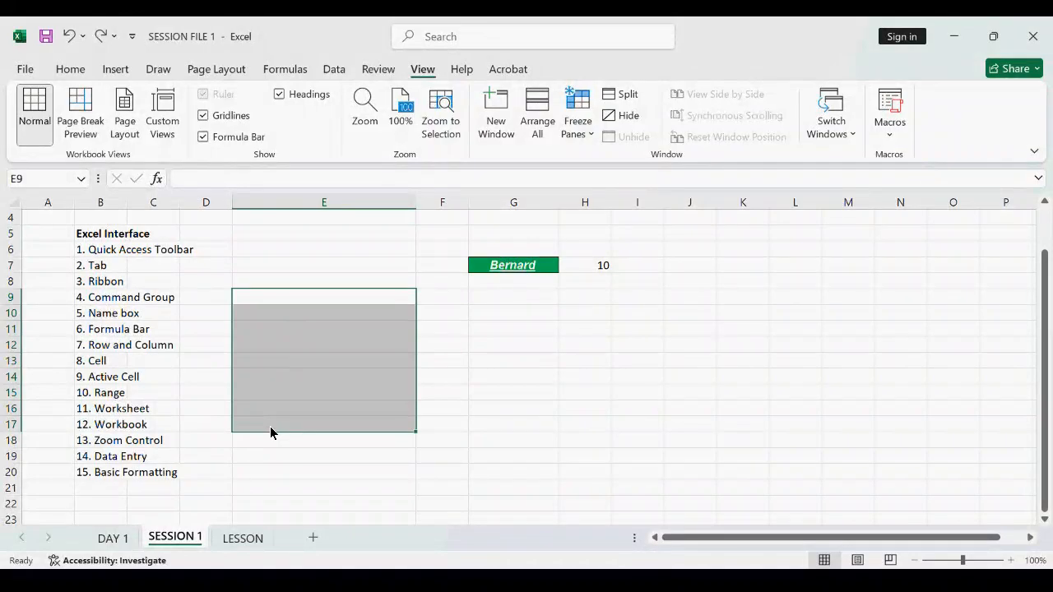
left_click_drag(419, 381, 641, 365)
left_click(430, 362)
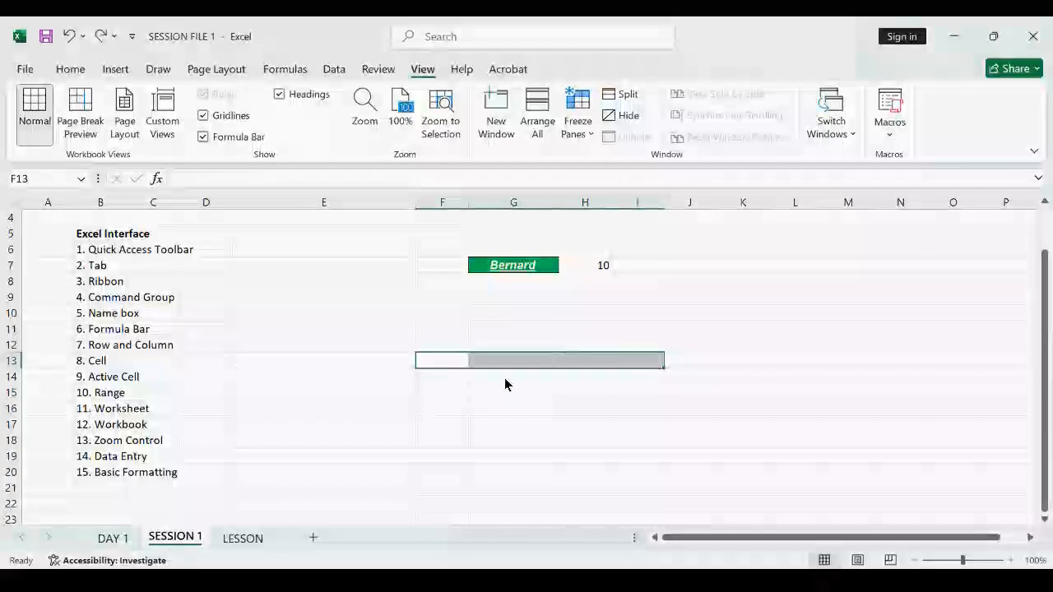
left_click(362, 412)
left_click_drag(336, 330, 651, 446)
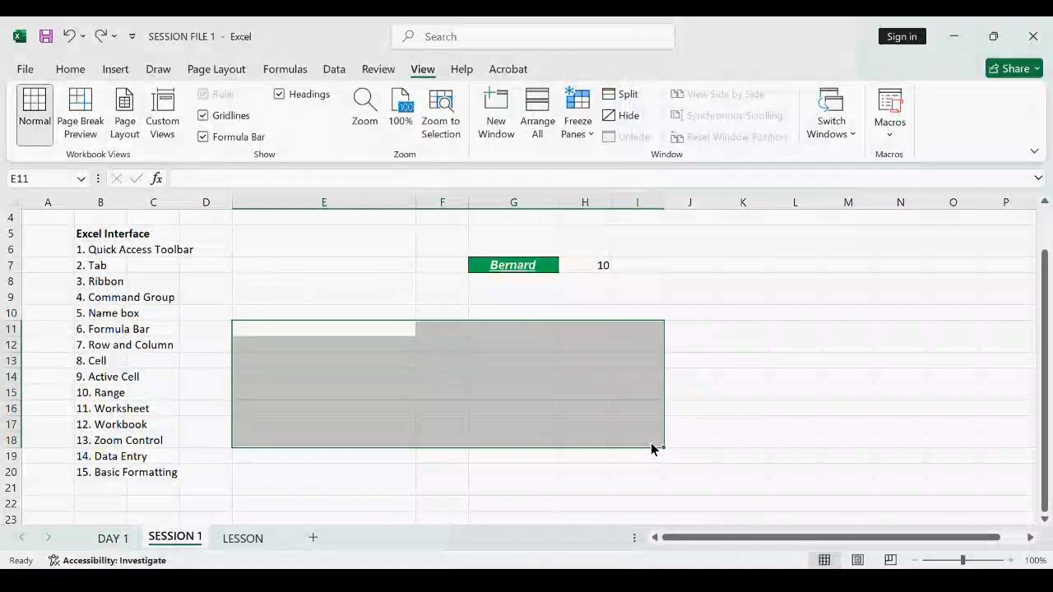
left_click(362, 267)
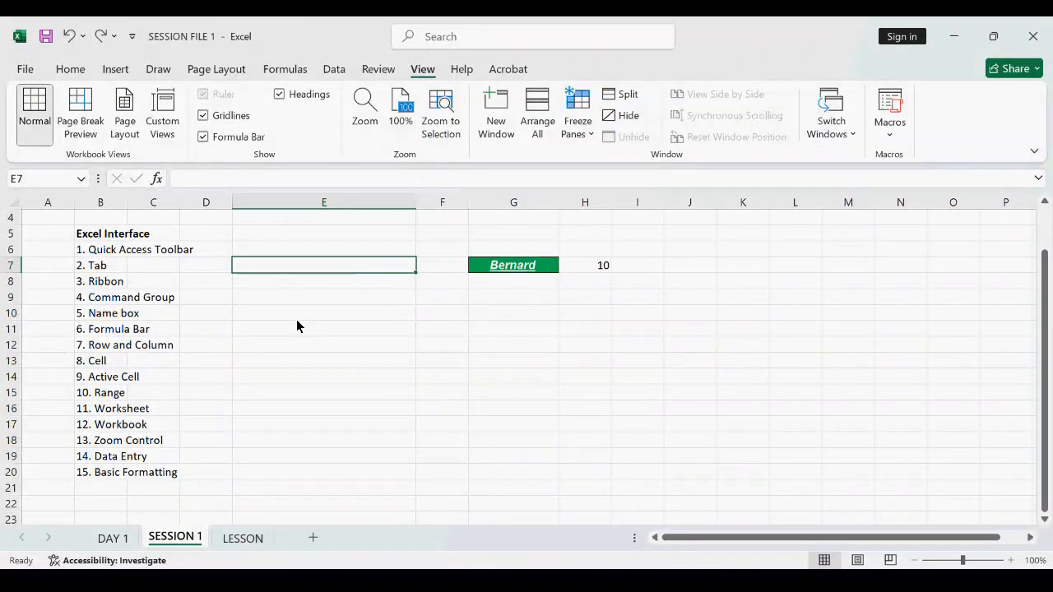
View the DAY 1 and LESSON worksheets and return to SESSION 1 to illustrate what a worksheet is
left_click(117, 539)
left_click(166, 538)
left_click(242, 539)
left_click(181, 539)
Rename the SESSION 1 sheet as NAME and undo the renaming
double_click(178, 538)
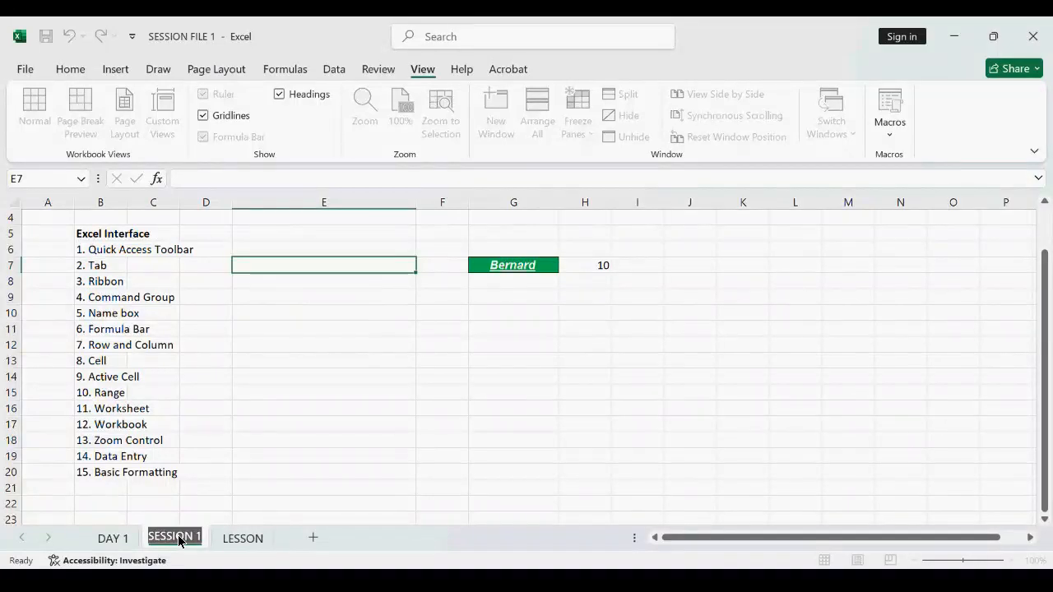
type("NAME")
key("Return")
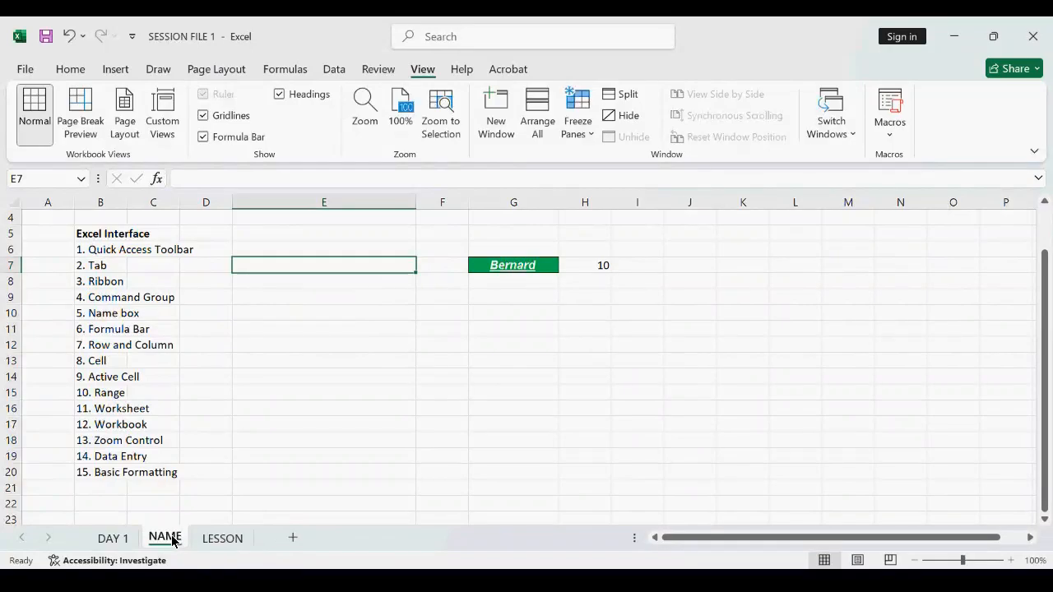
key("ctrl+z")
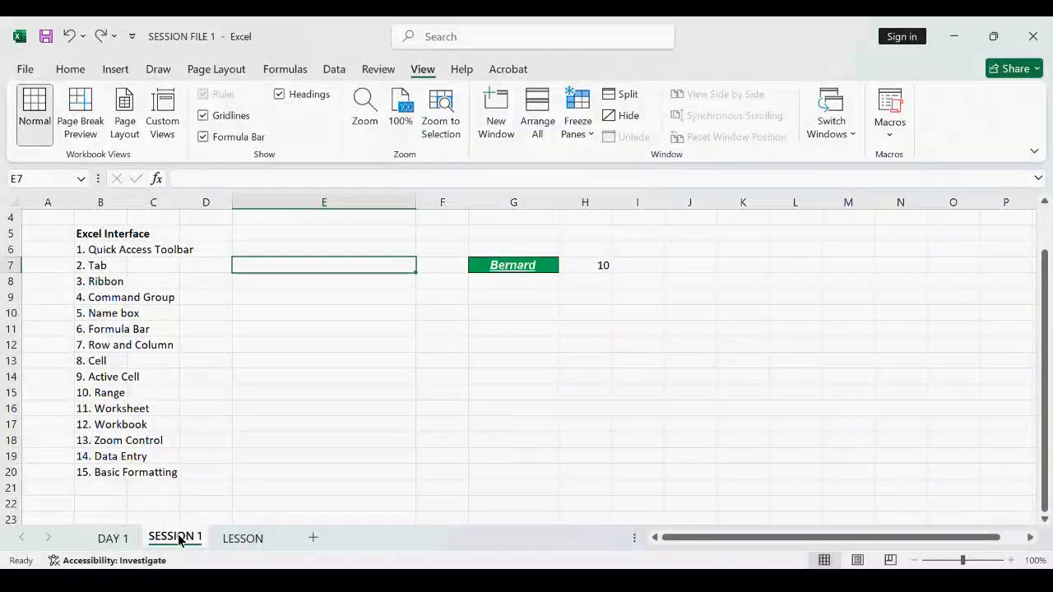
Give the SESSION 1 sheet a yellow tab color from the standard colors
right_click(179, 539)
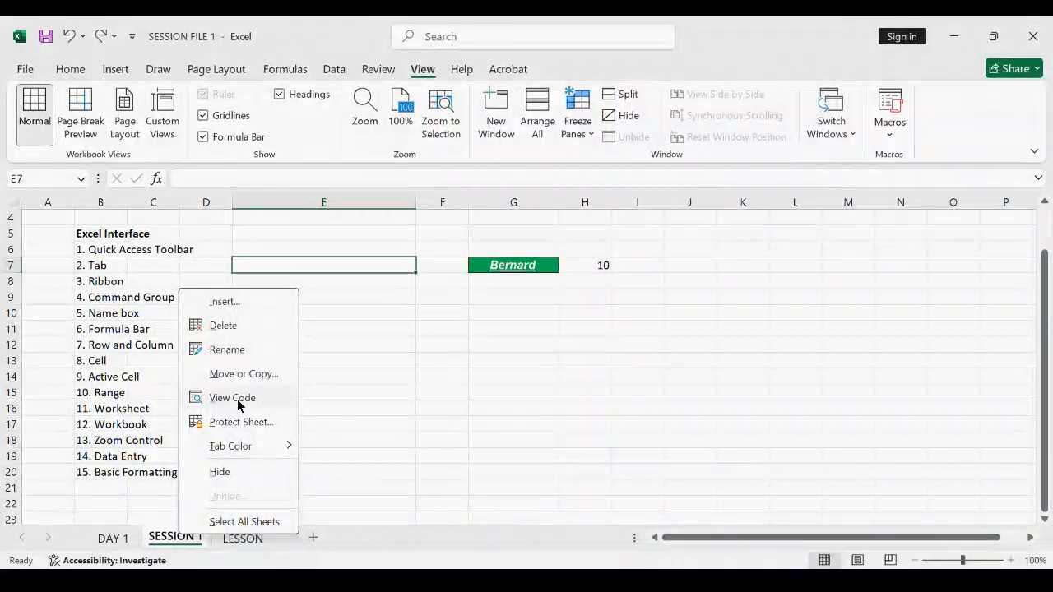
mouse_move(235, 446)
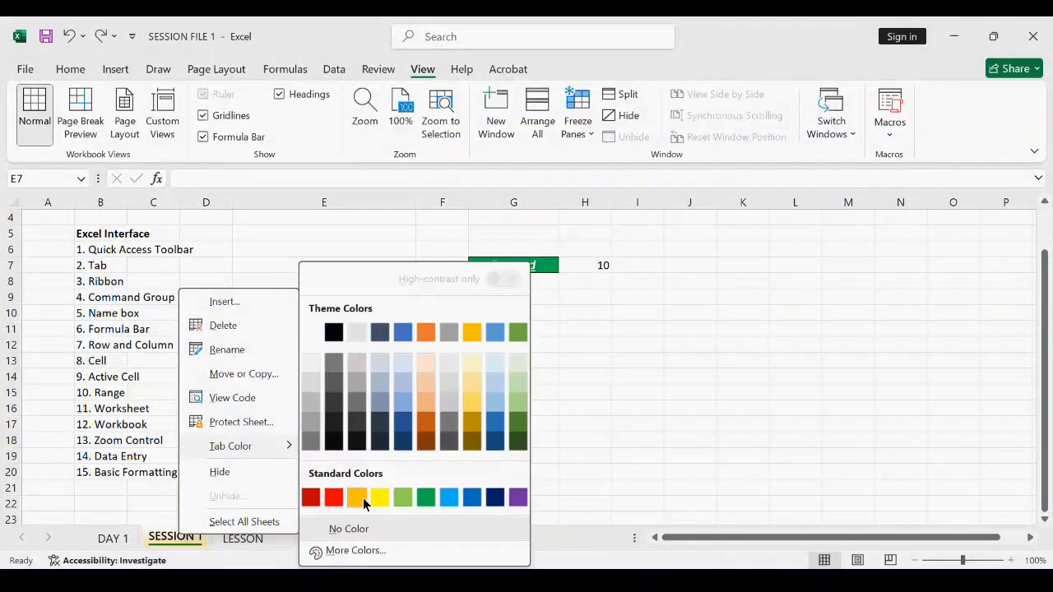
left_click(379, 499)
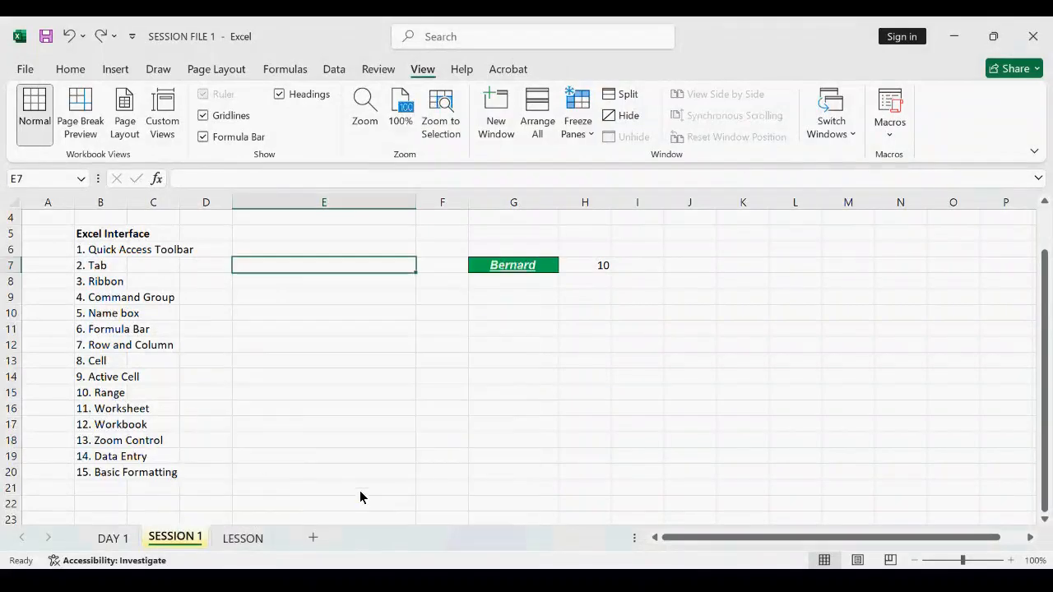
Hide the SESSION 1 sheet and unhide it again
right_click(182, 542)
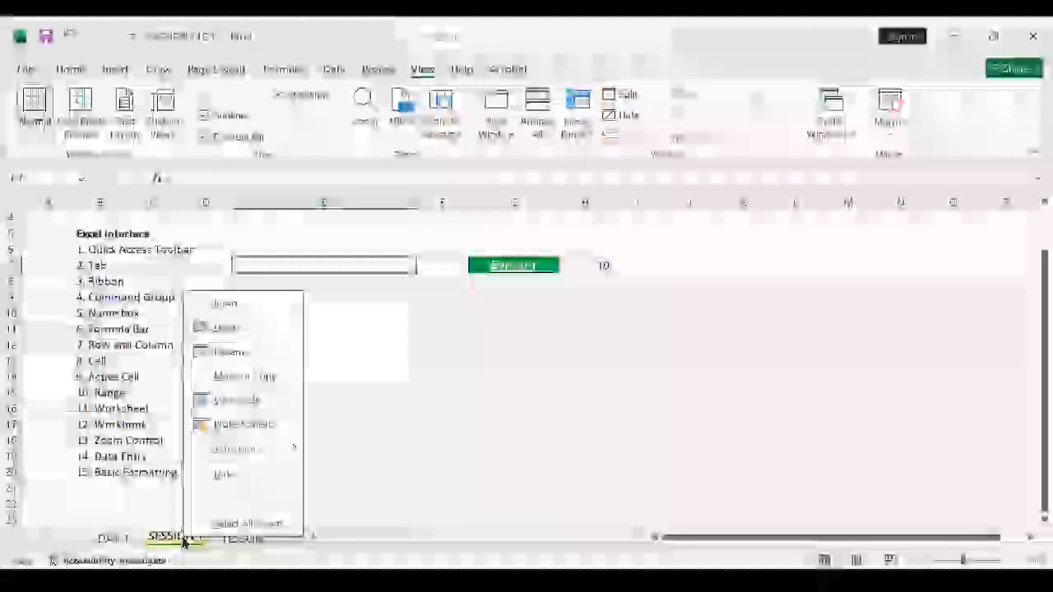
left_click(231, 476)
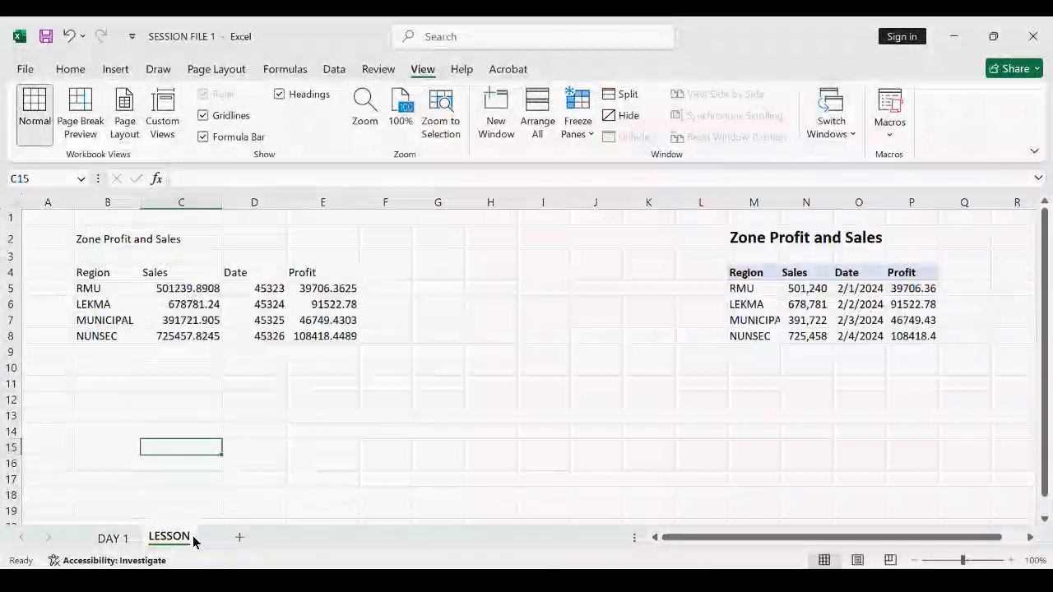
right_click(185, 538)
left_click(215, 499)
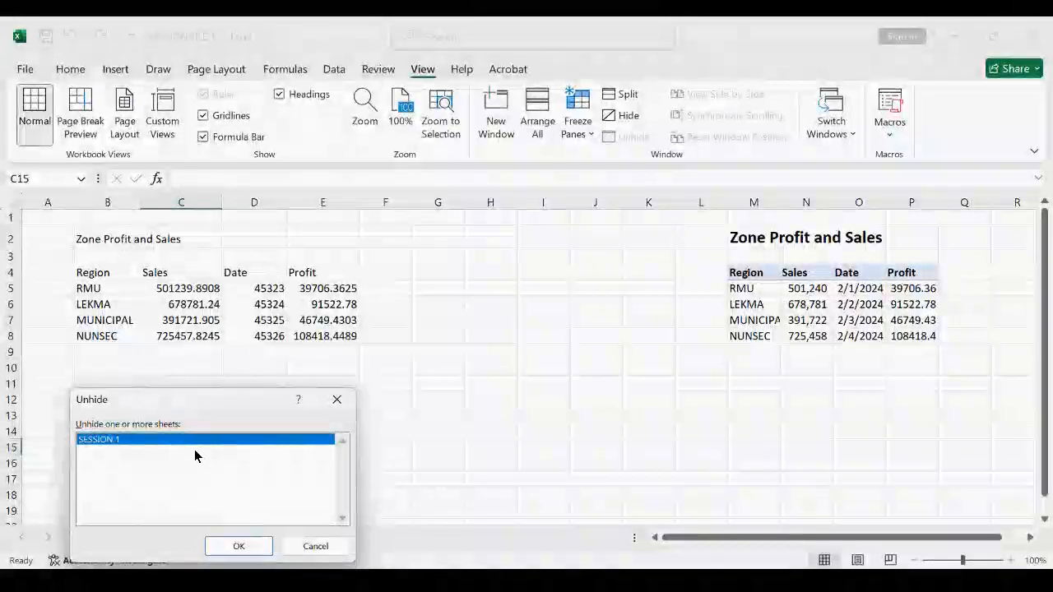
left_click(237, 546)
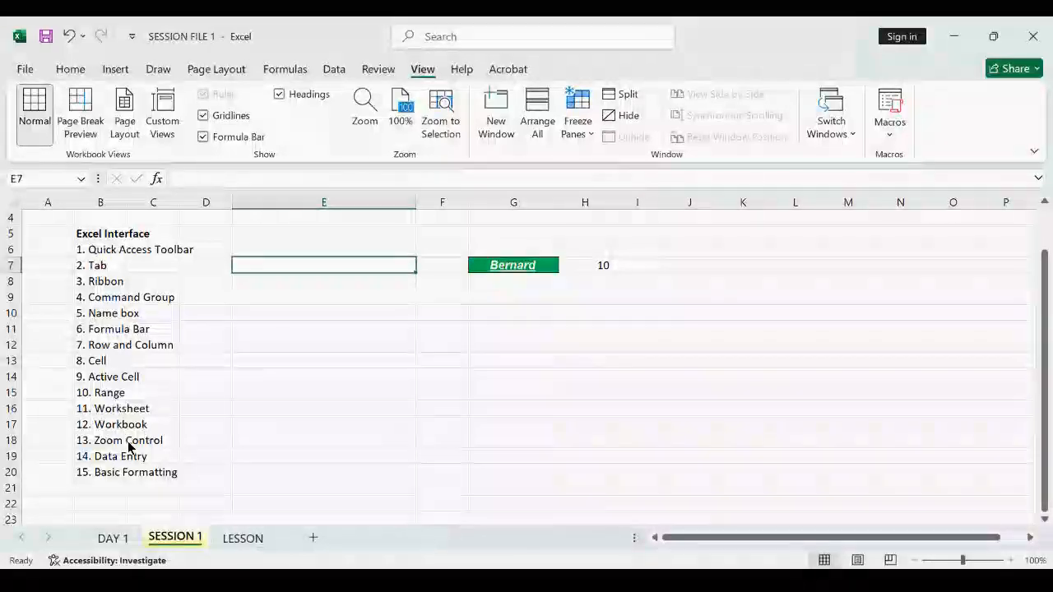
Fill cells B6:C17, list items 1 to 12, with green and replace that fill with the lightest gray theme color
left_click_drag(110, 247, 150, 427)
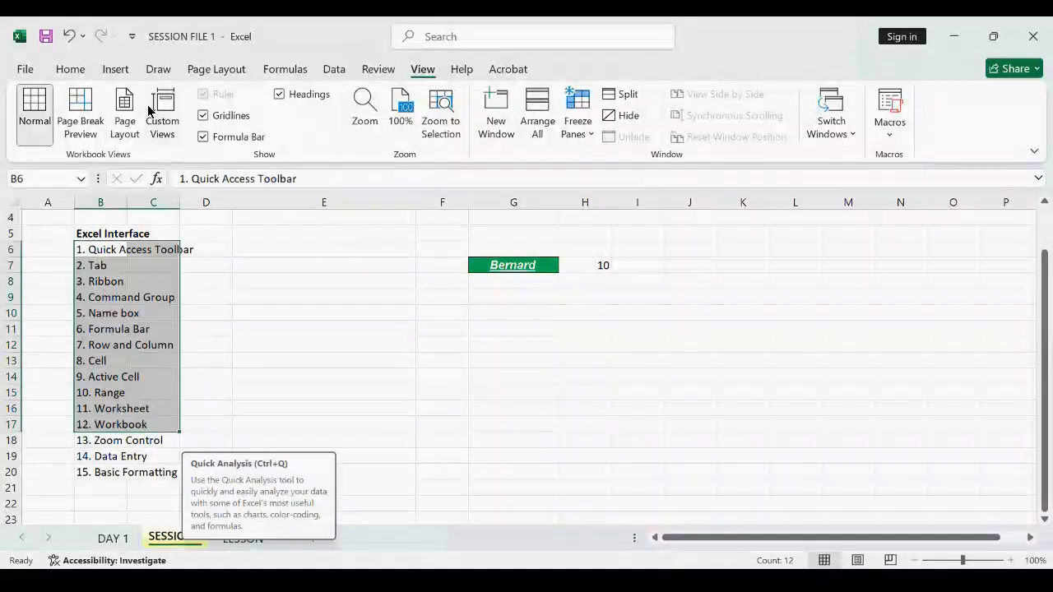
left_click(73, 71)
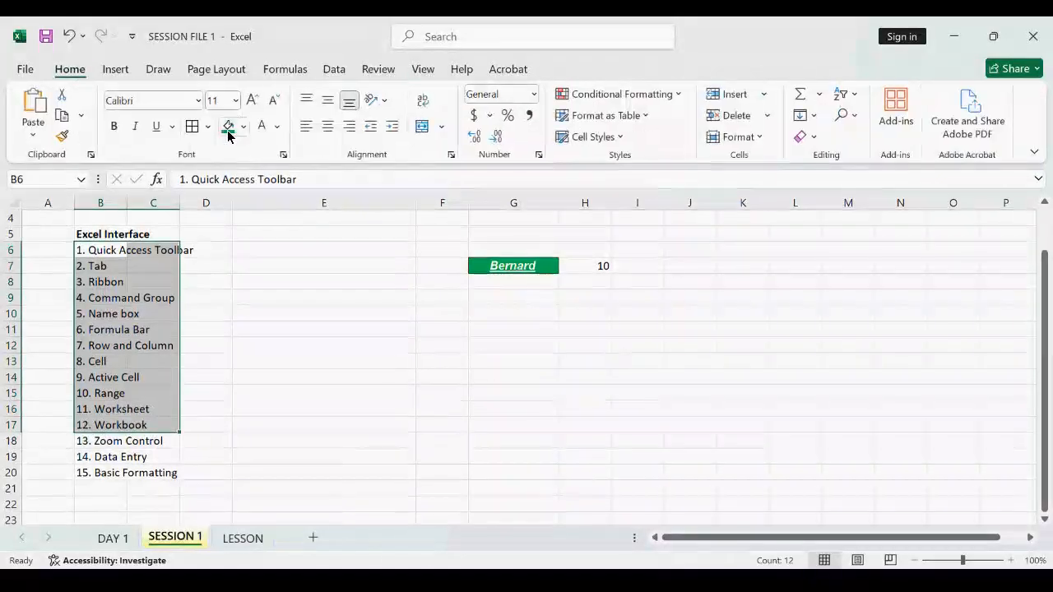
left_click(228, 126)
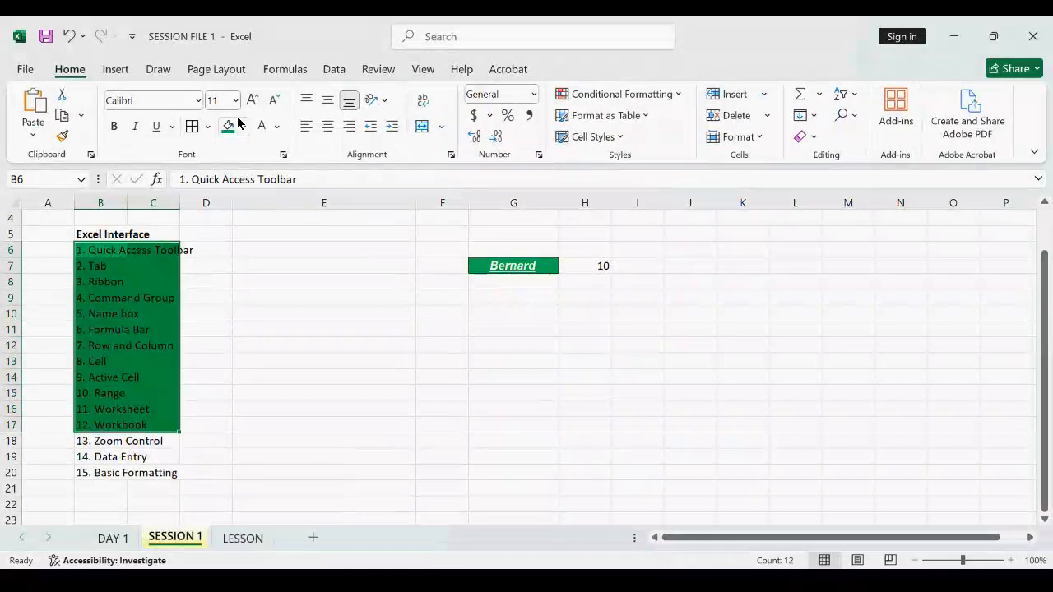
left_click(243, 127)
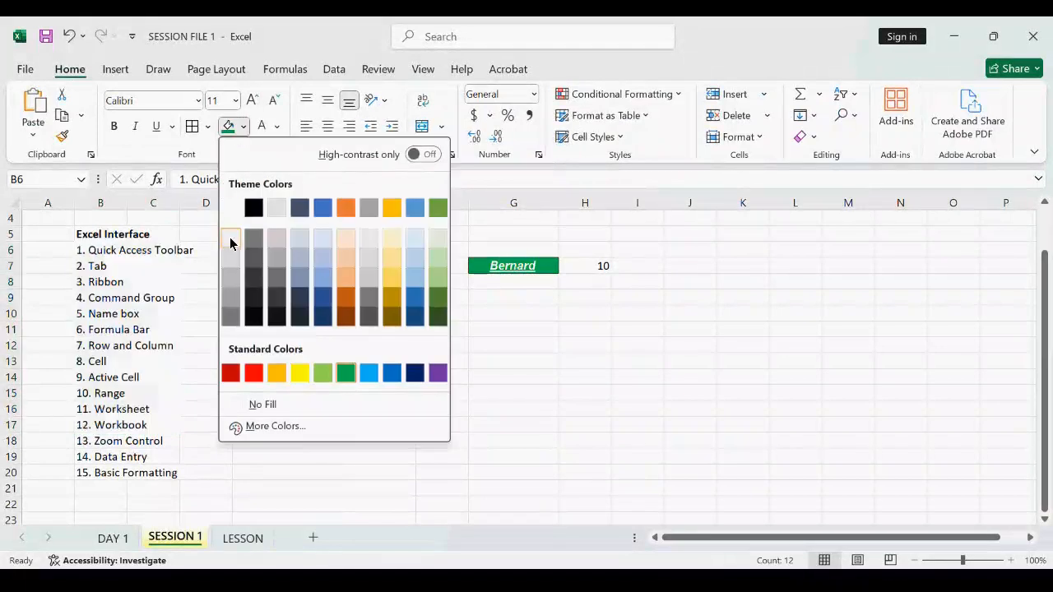
left_click(230, 243)
left_click(422, 384)
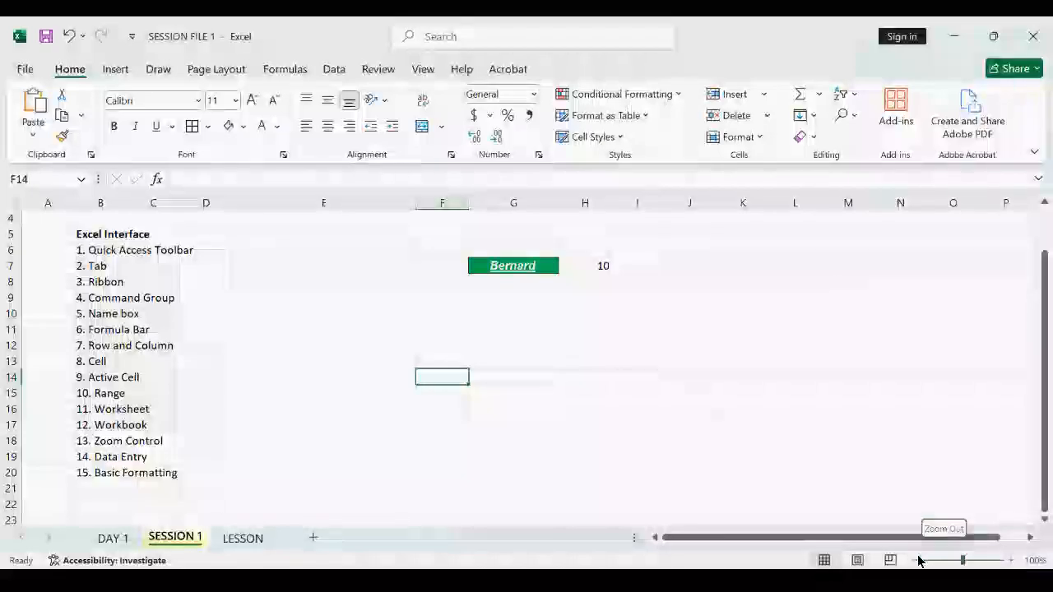
Magnify the SESSION 1 sheet in 10% increments beyond 200% to demonstrate zooming in
left_click(1011, 560)
left_click(1010, 560)
left_click(1011, 560)
left_click(1011, 560)
left_click(1011, 560)
left_click(1010, 560)
left_click(1010, 560)
left_click(1010, 560)
left_click(1010, 560)
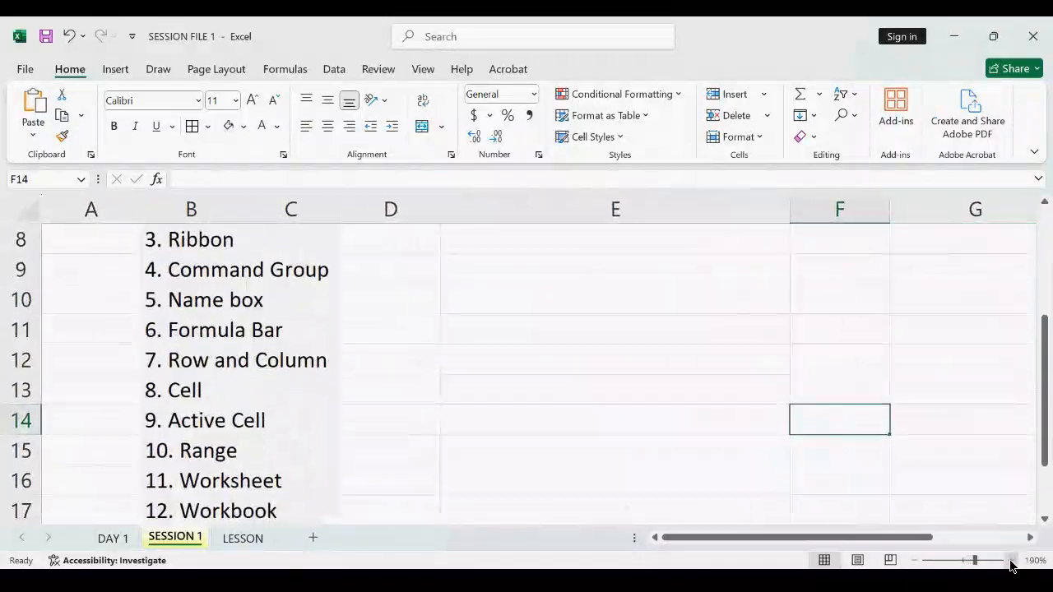
left_click(1011, 560)
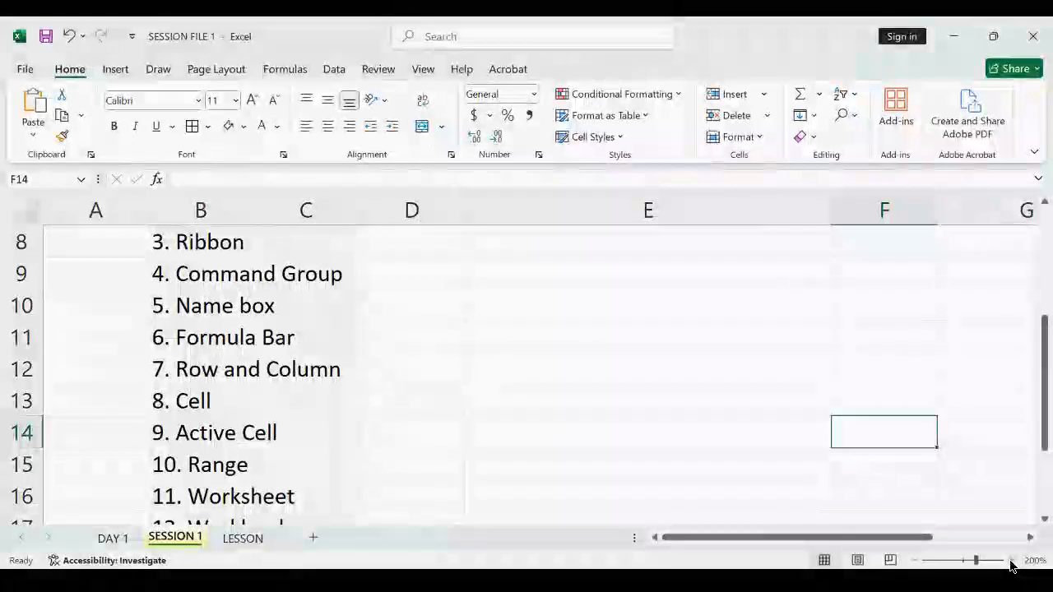
left_click(1011, 560)
left_click(1011, 560)
left_click(1011, 560)
Reduce the SESSION 1 sheet's zoom to 110% to demonstrate zooming out
left_click(913, 561)
left_click(913, 561)
left_click(913, 561)
left_click(913, 561)
left_click(912, 560)
left_click(913, 561)
left_click(913, 561)
left_click(913, 561)
left_click(913, 561)
left_click(913, 561)
left_click(913, 561)
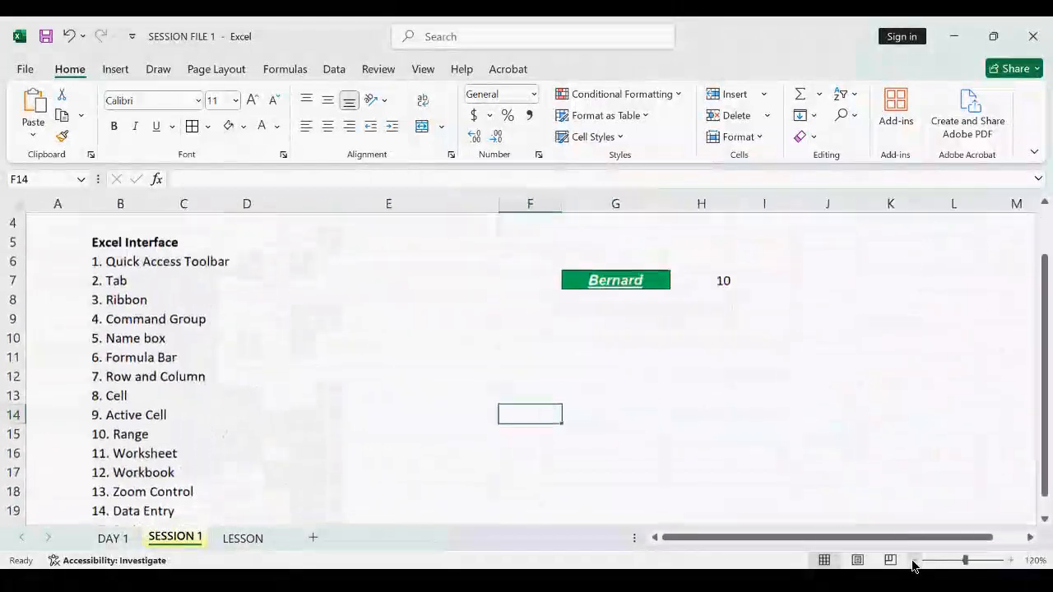
left_click(913, 561)
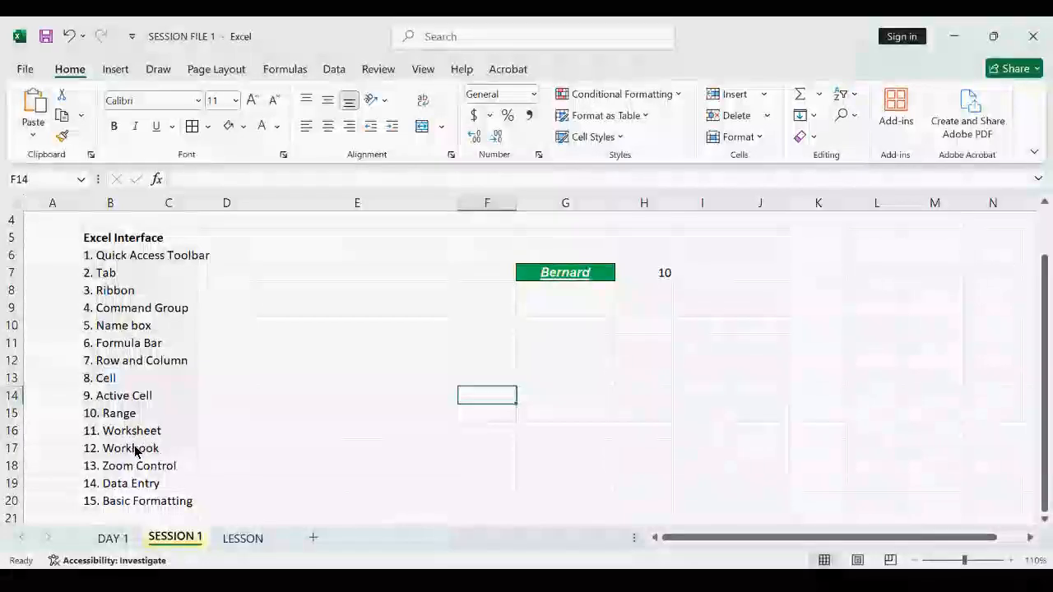
Go through the LESSON, SESSION 1 and DAY 1 sheets and return to SESSION 1 to illustrate what a workbook contains
left_click(234, 456)
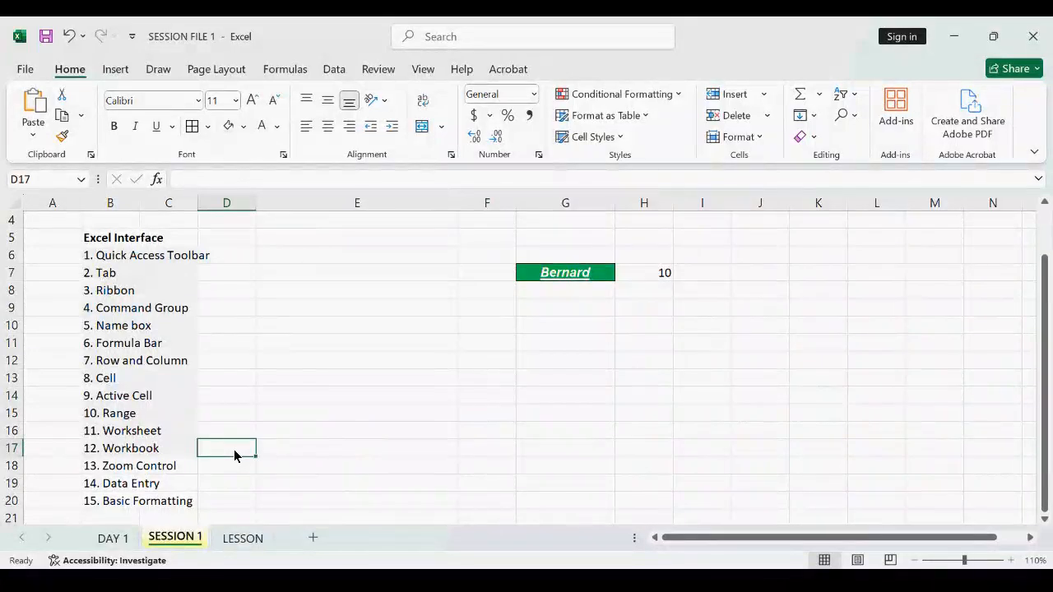
left_click(242, 537)
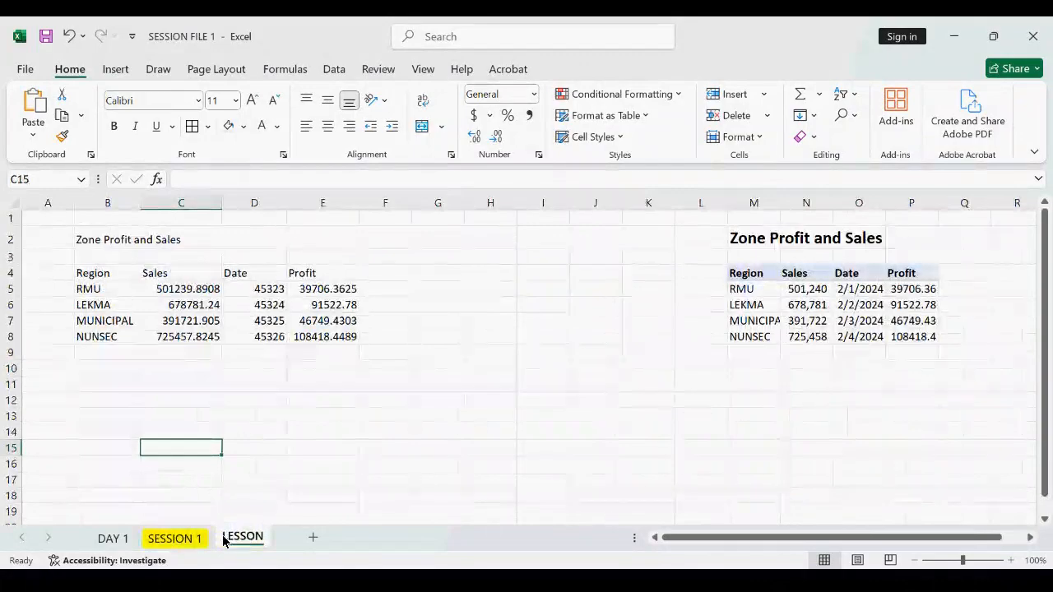
left_click(170, 538)
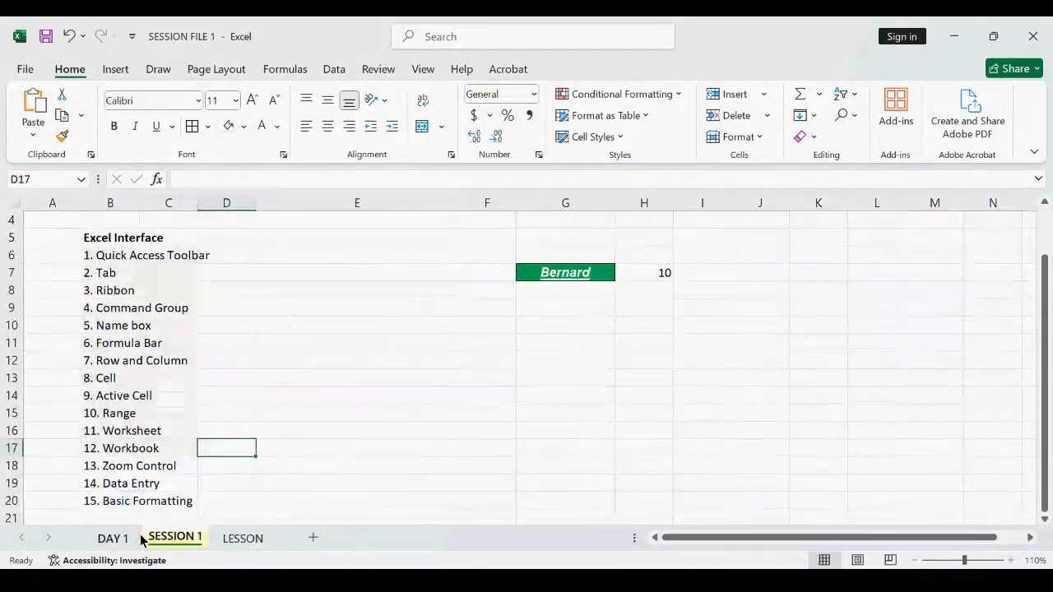
left_click(114, 537)
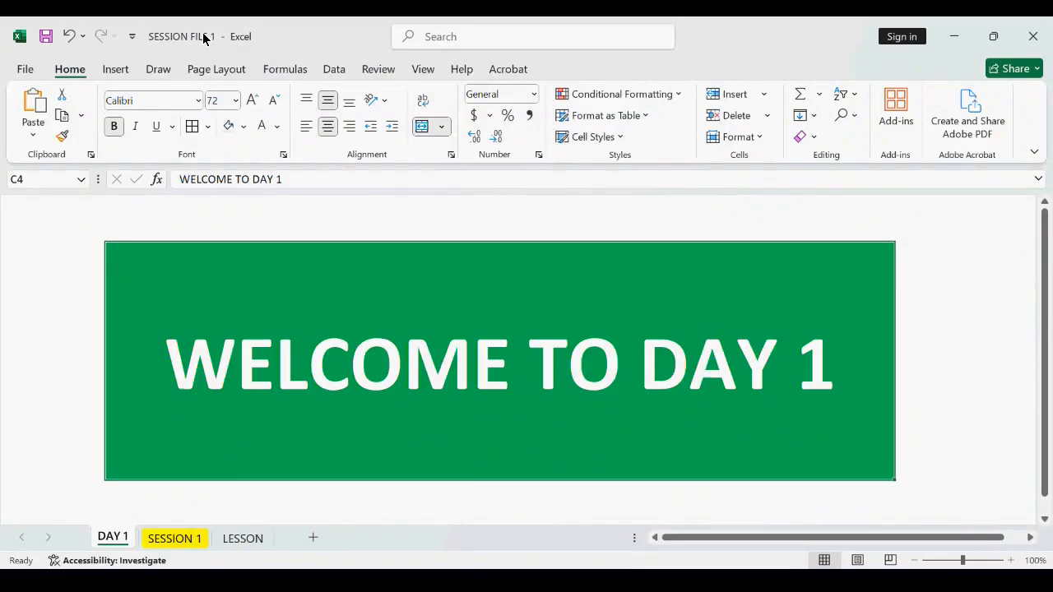
left_click(245, 539)
left_click(172, 537)
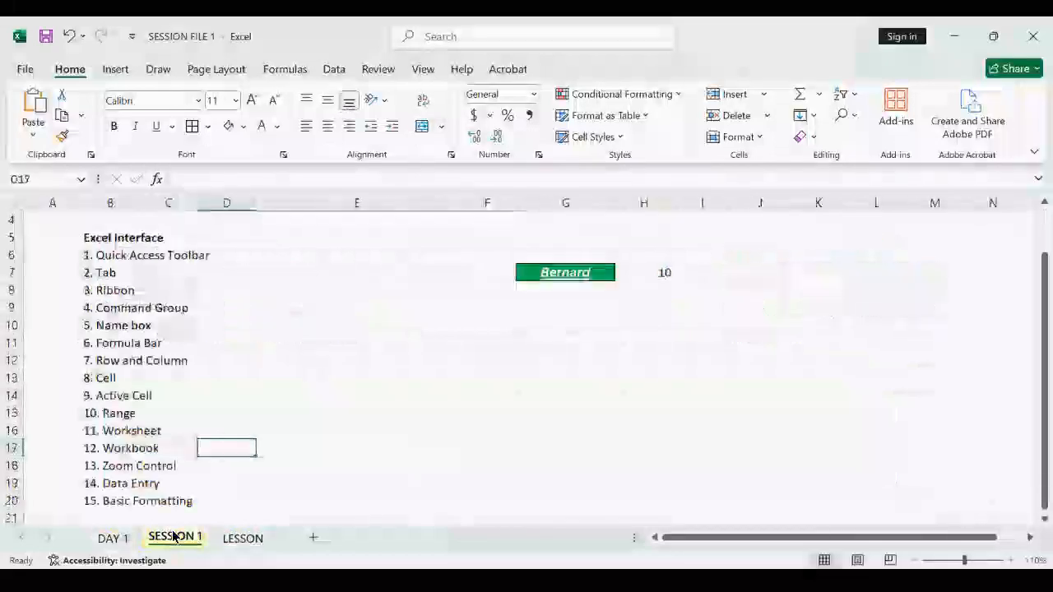
scroll(140, 403, "down", 2)
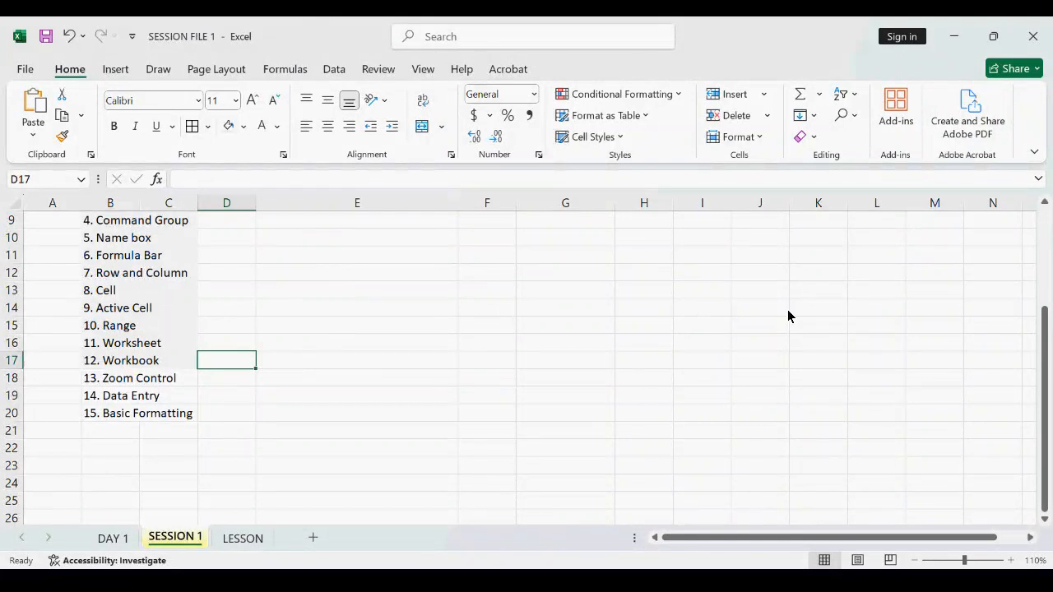
right_click(286, 36)
left_click(285, 38)
left_click(955, 40)
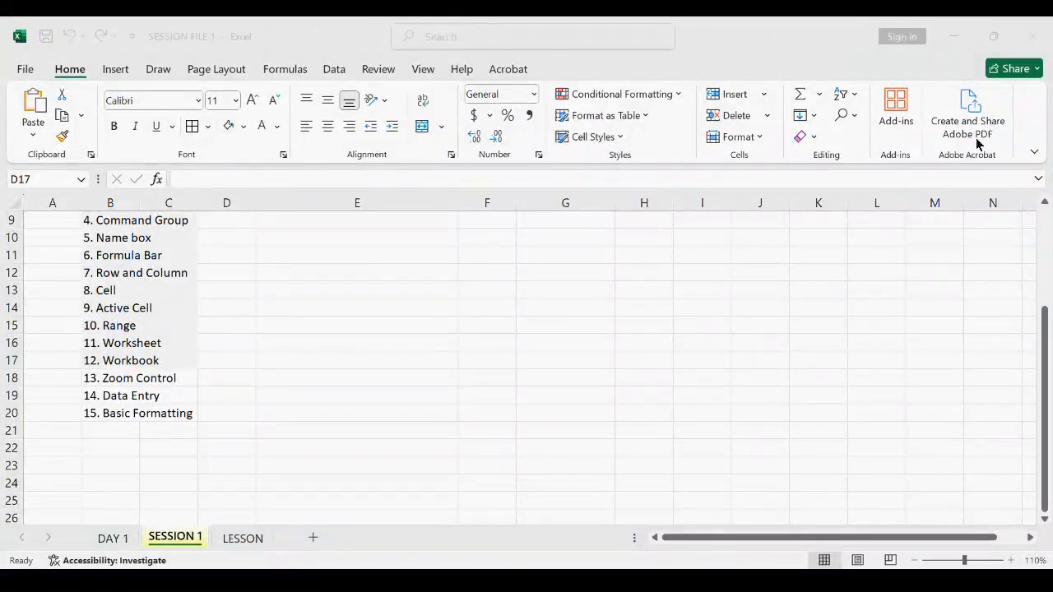
left_click(1037, 73)
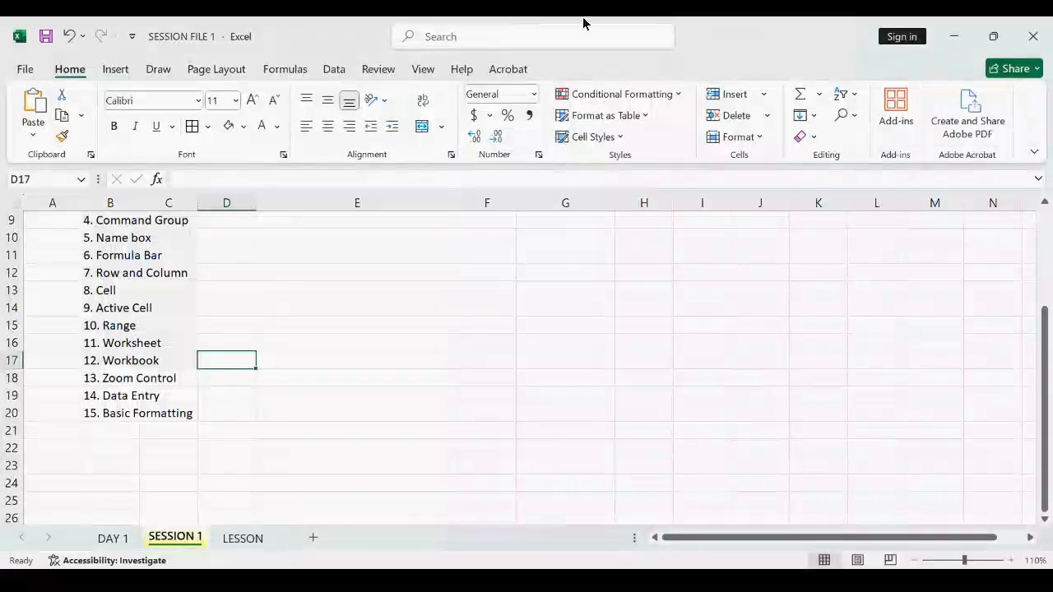
Restore the workbook window to its smaller size and maximize it again
double_click(339, 36)
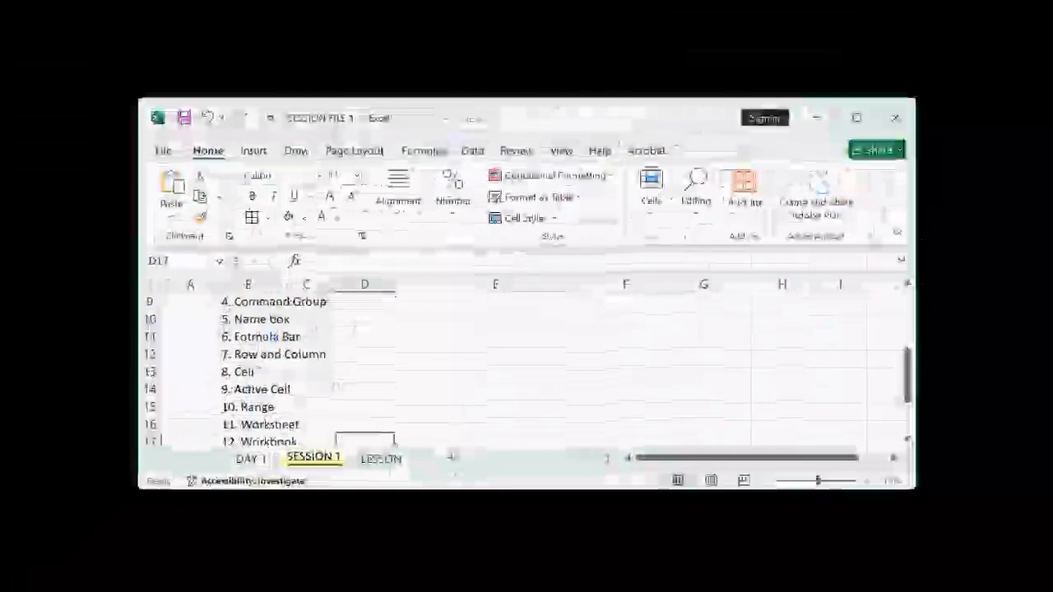
double_click(409, 112)
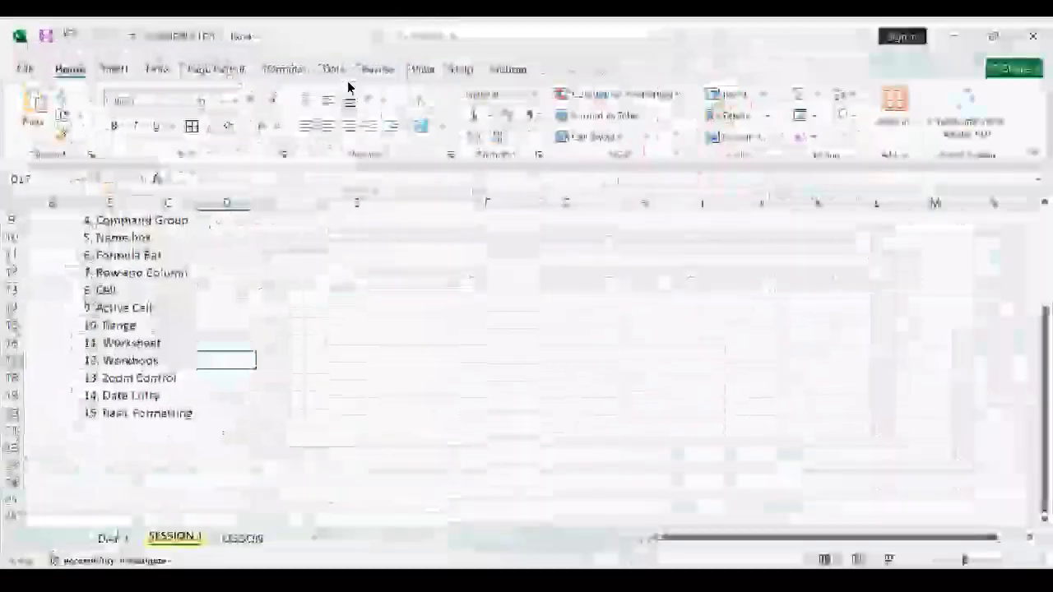
right_click(304, 36)
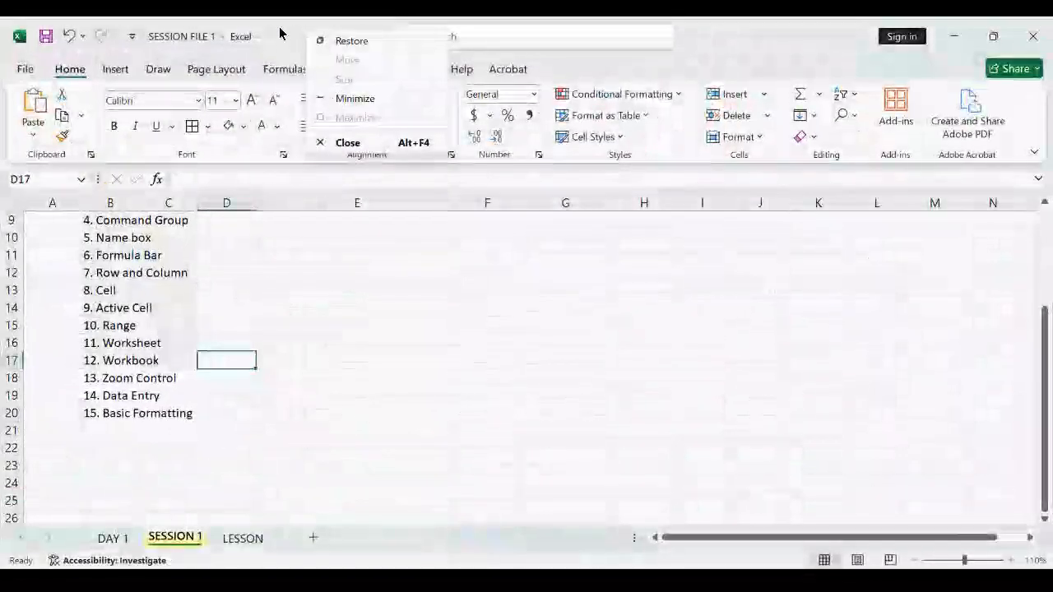
Bring up the ribbon display options to show the available choices, leaving the current ribbon setting in place
left_click(274, 33)
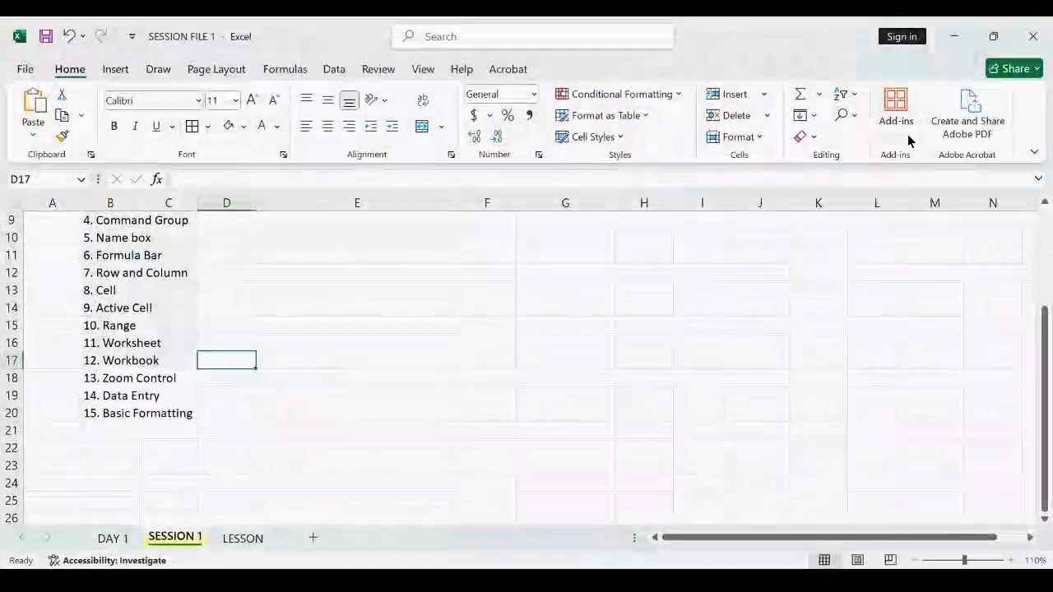
left_click(1035, 155)
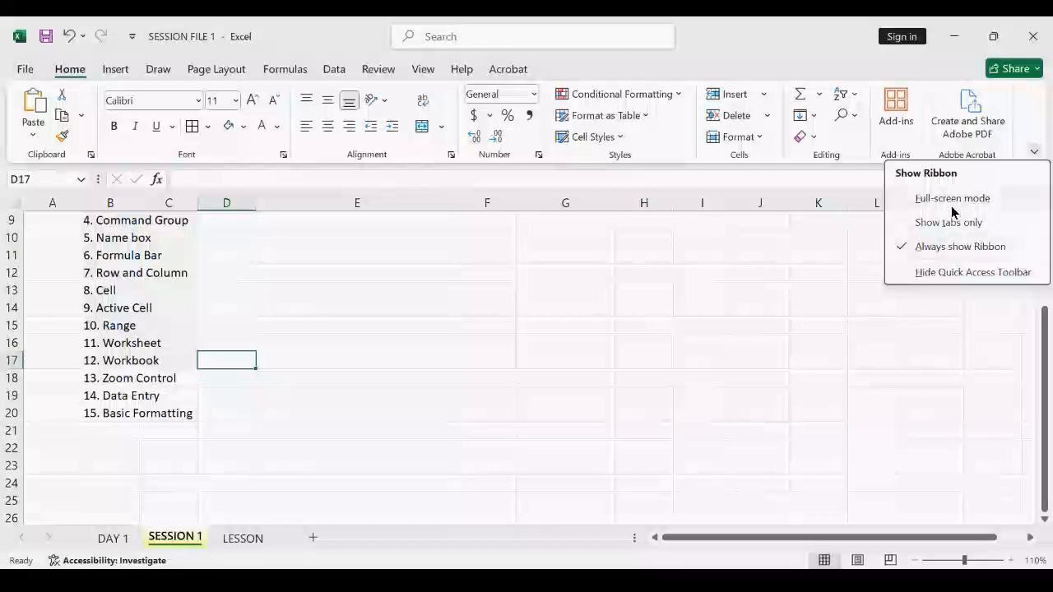
left_click(902, 71)
left_click(1032, 151)
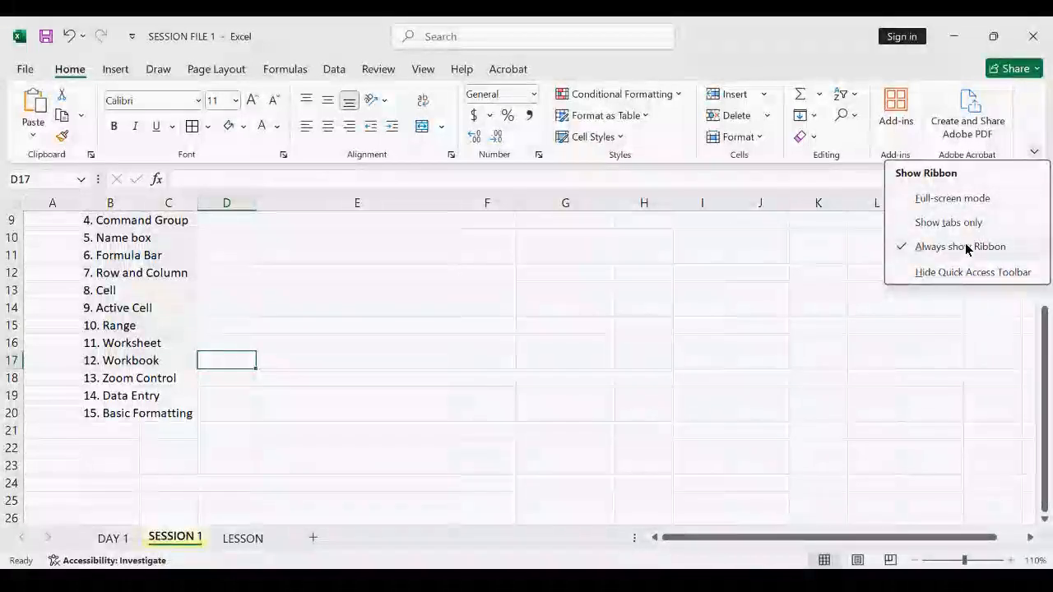
left_click(1034, 156)
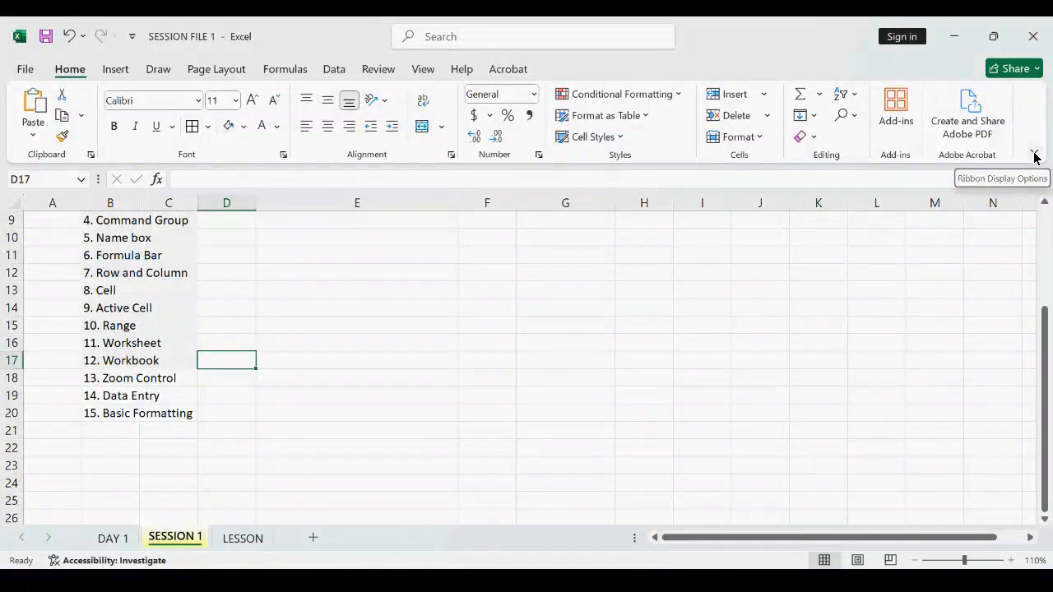
Hide the Quick Access Toolbar through the ribbon display options and show it again
left_click(1034, 155)
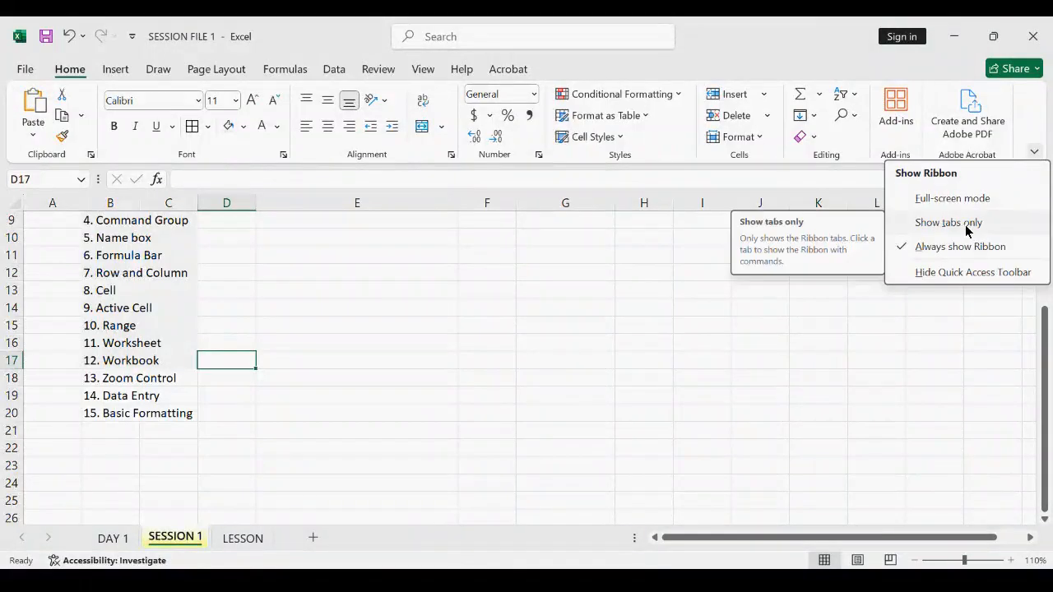
left_click(954, 272)
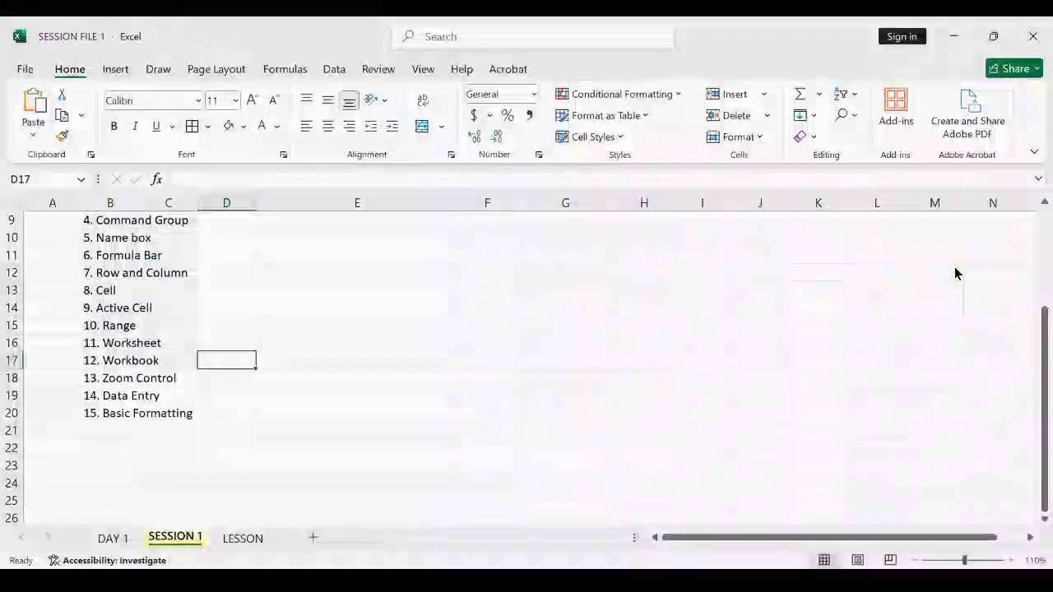
left_click(1035, 154)
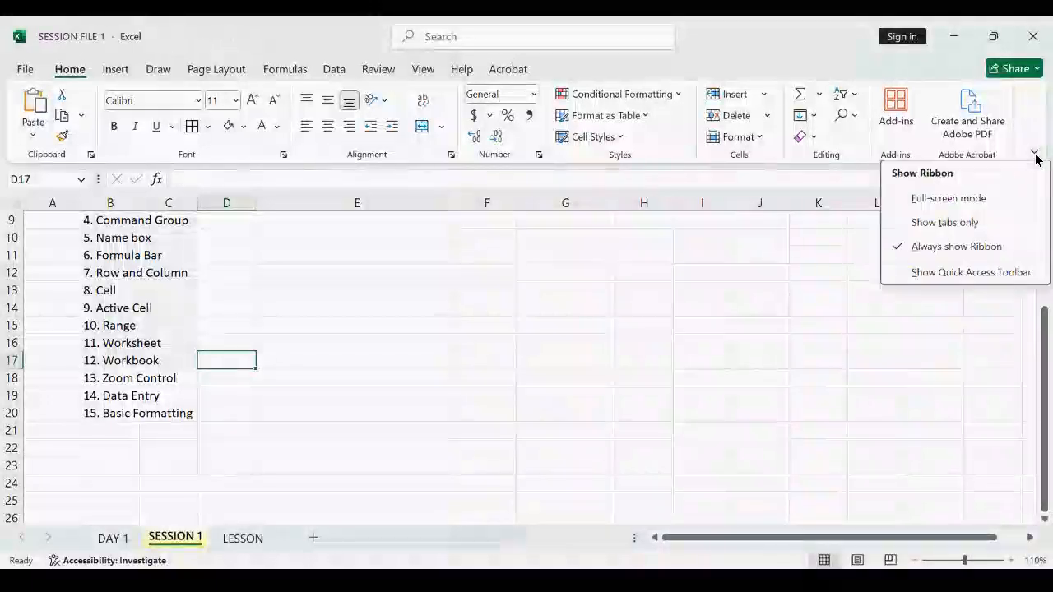
left_click(965, 247)
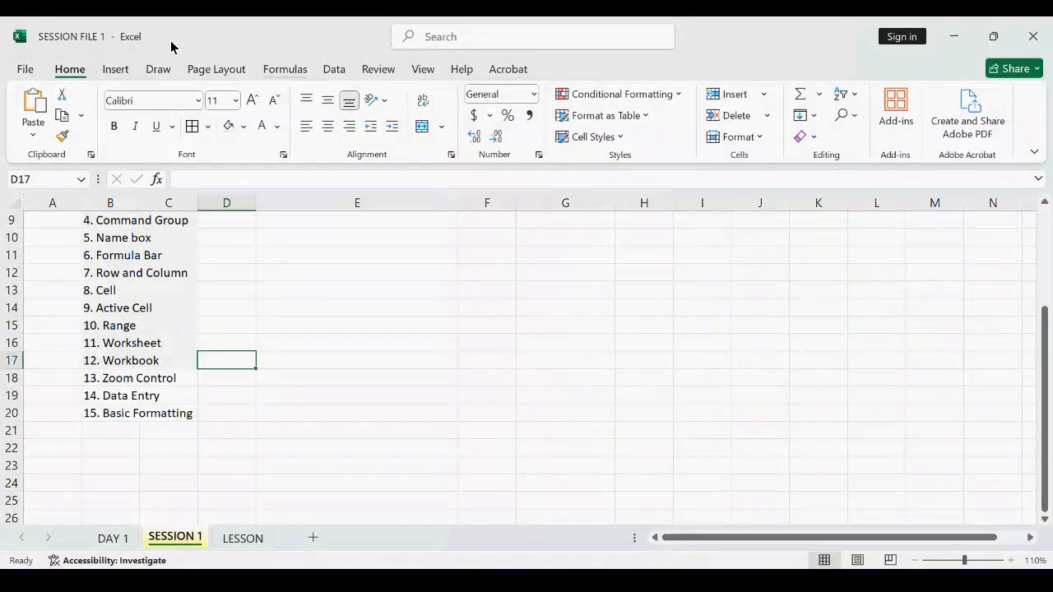
left_click(1034, 153)
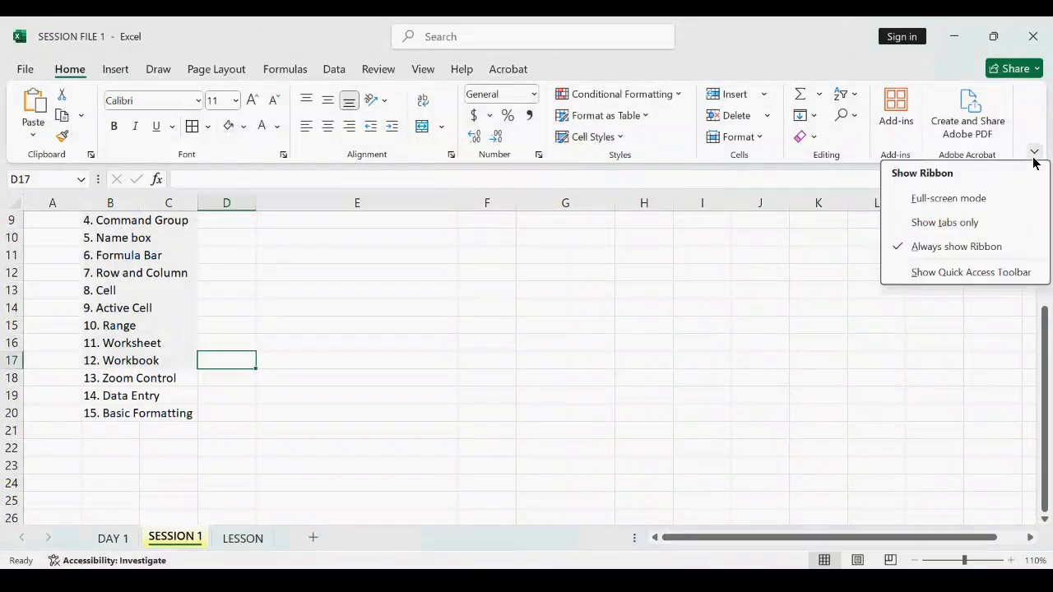
left_click(954, 271)
Repeat hiding and restoring the Quick Access Toolbar, and close the ribbon display options
left_click(1034, 153)
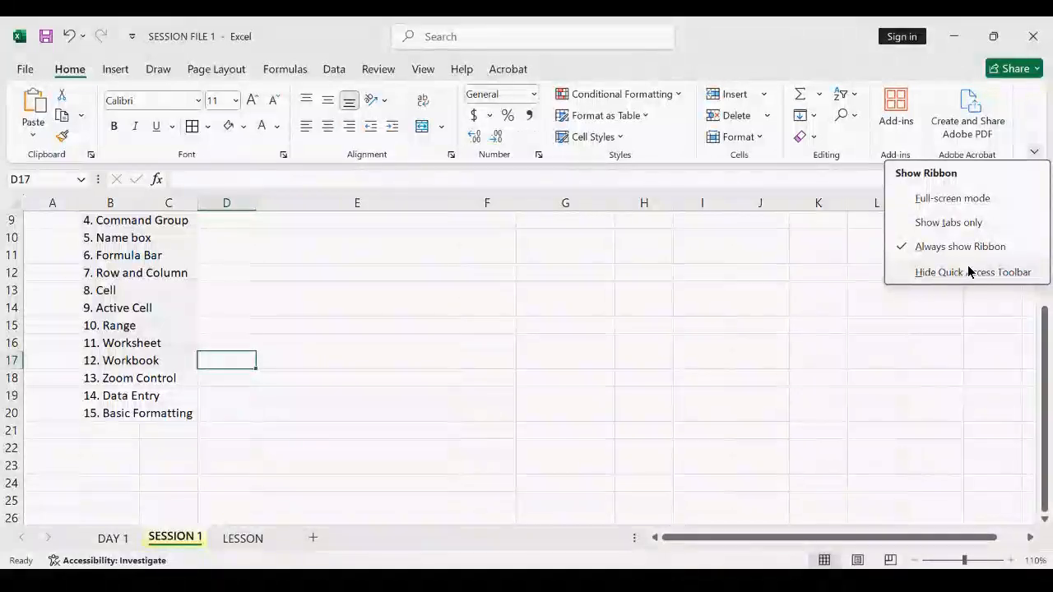
left_click(969, 271)
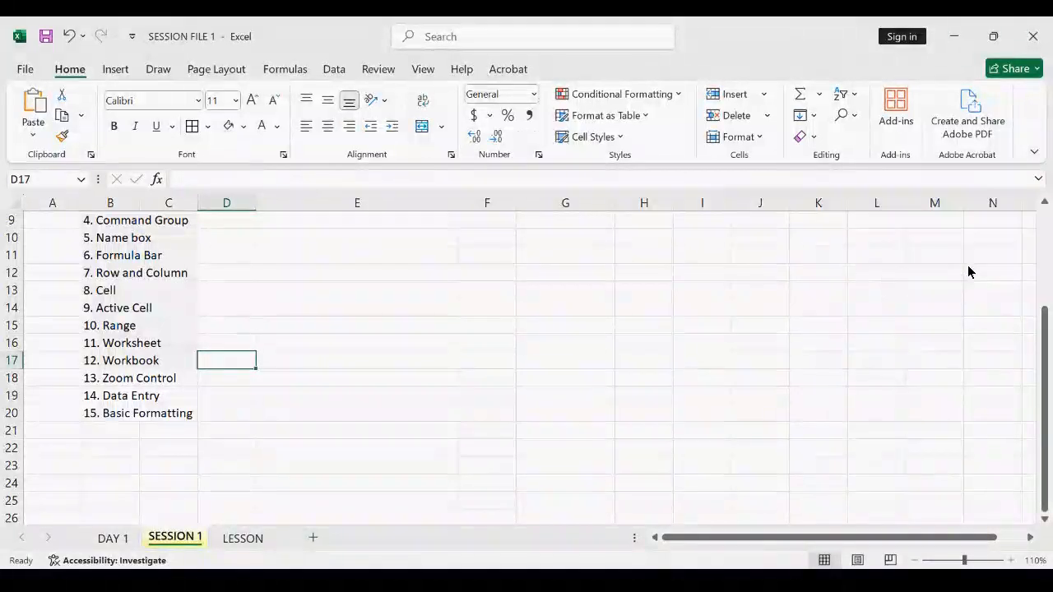
left_click(1033, 154)
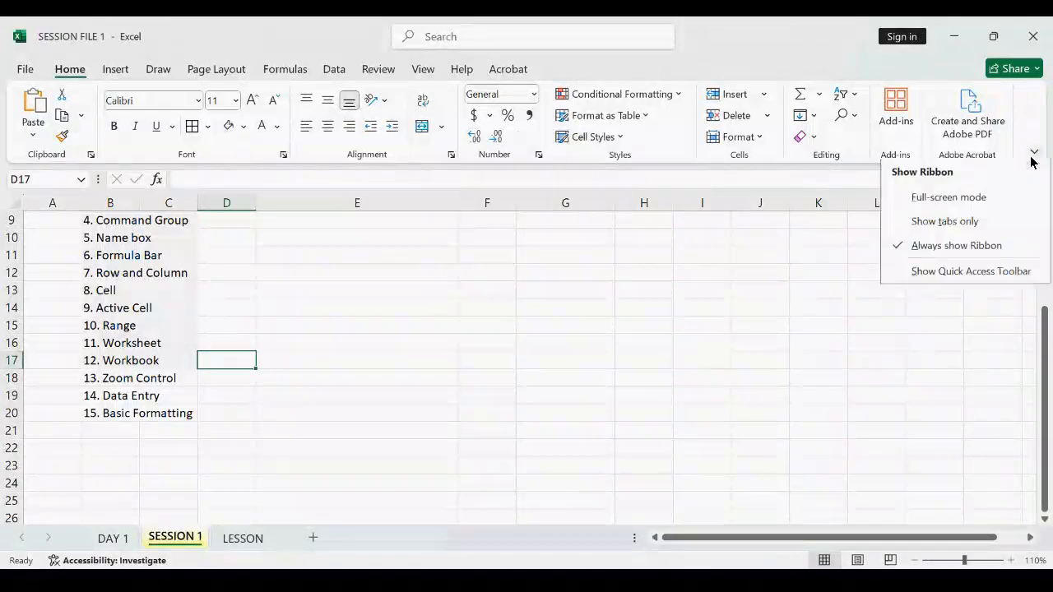
left_click(964, 271)
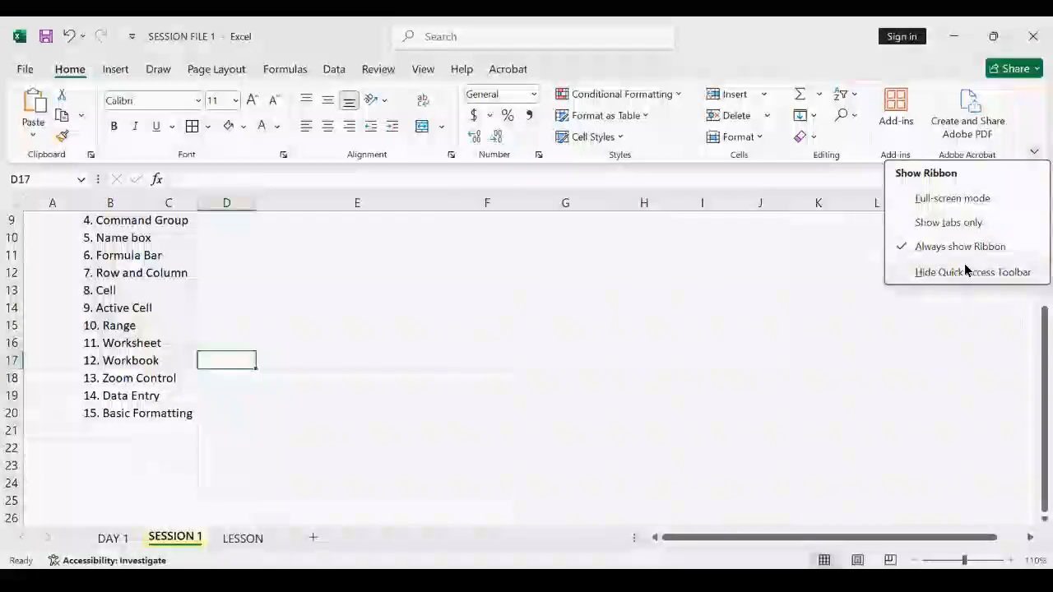
left_click(811, 46)
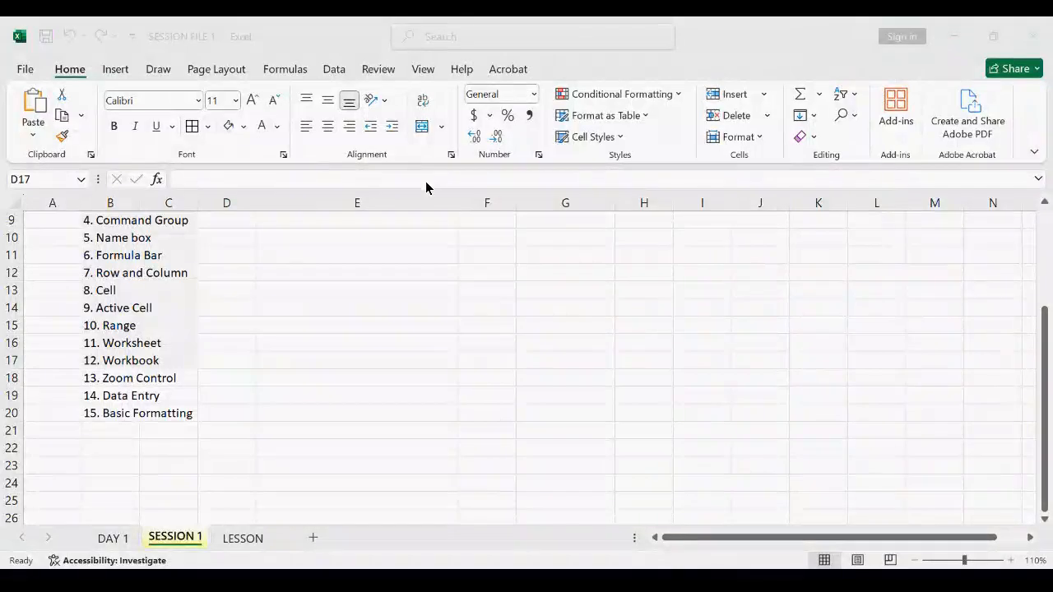
left_click(23, 73)
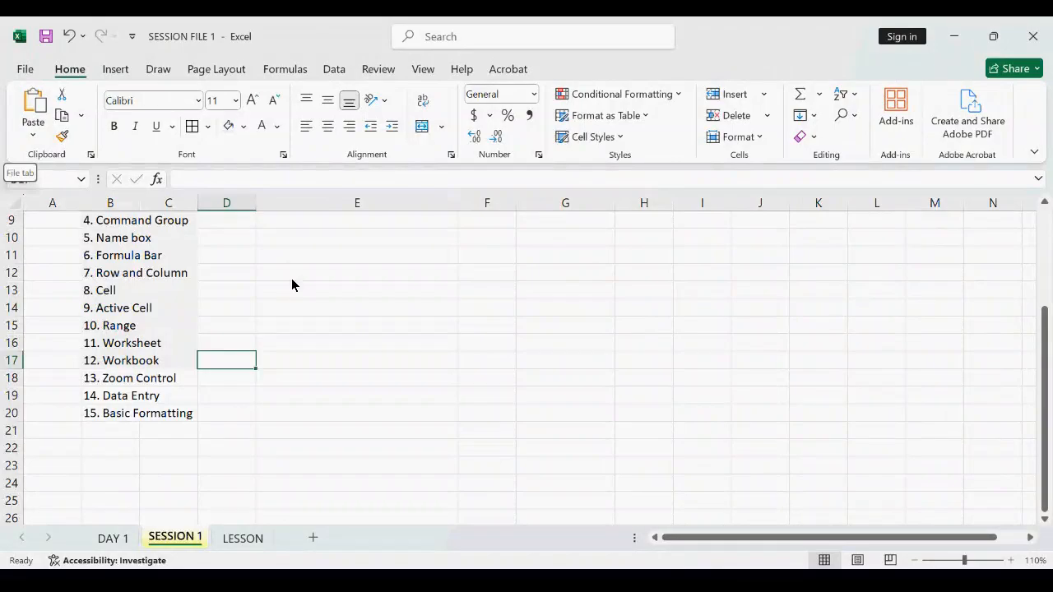
Enter the shortcut note "CTRL + Z = UNDO" in cell E16
left_click(405, 345)
type("CT")
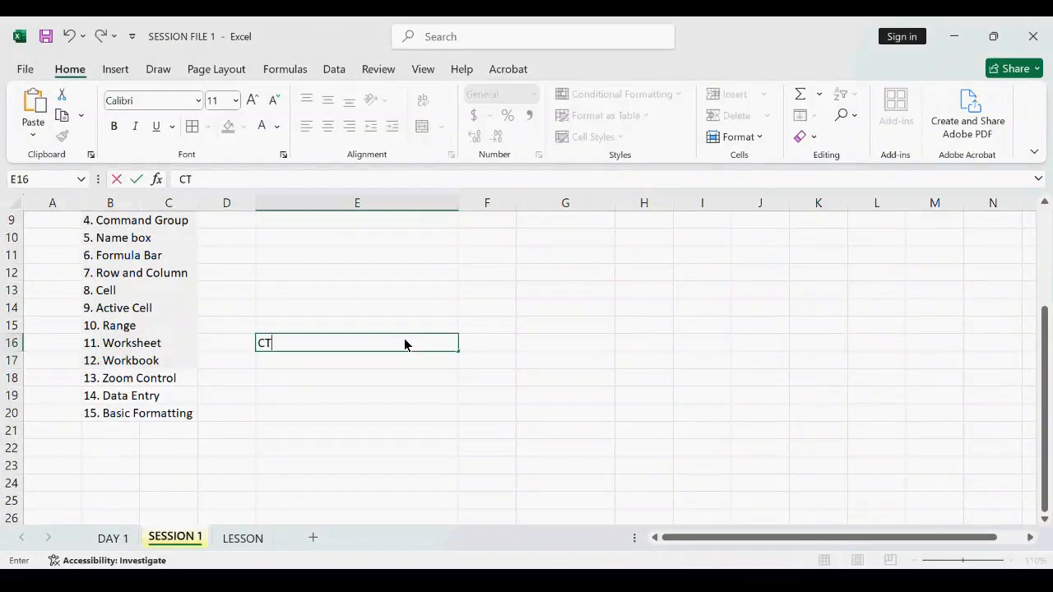
type("RL + Z")
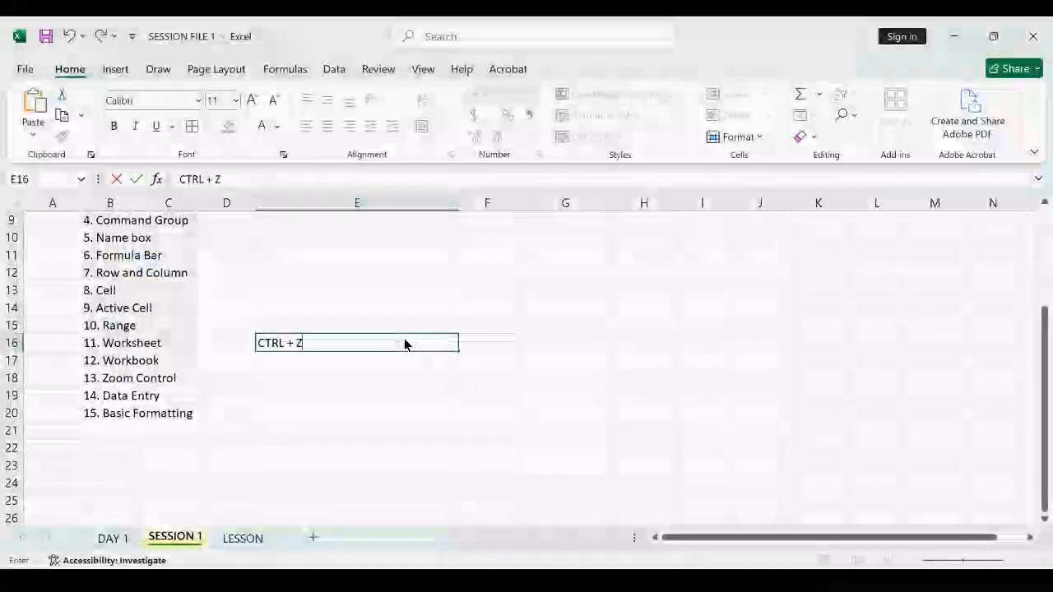
type(" = UNDO")
key("Return")
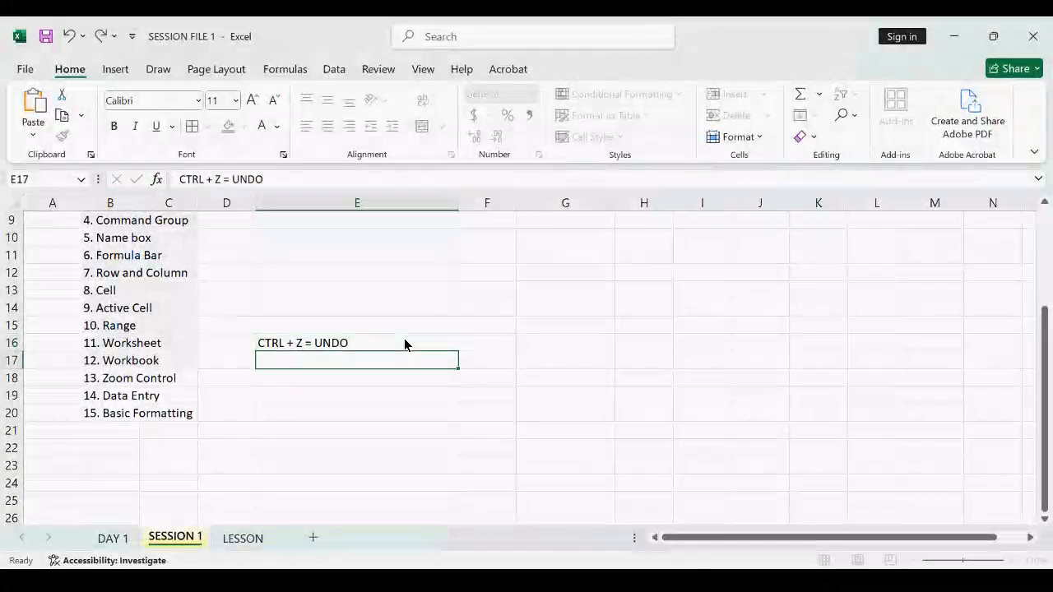
Enter the shortcut note "CTRL + Y = REDO" in cell E17
type("CTRL ")
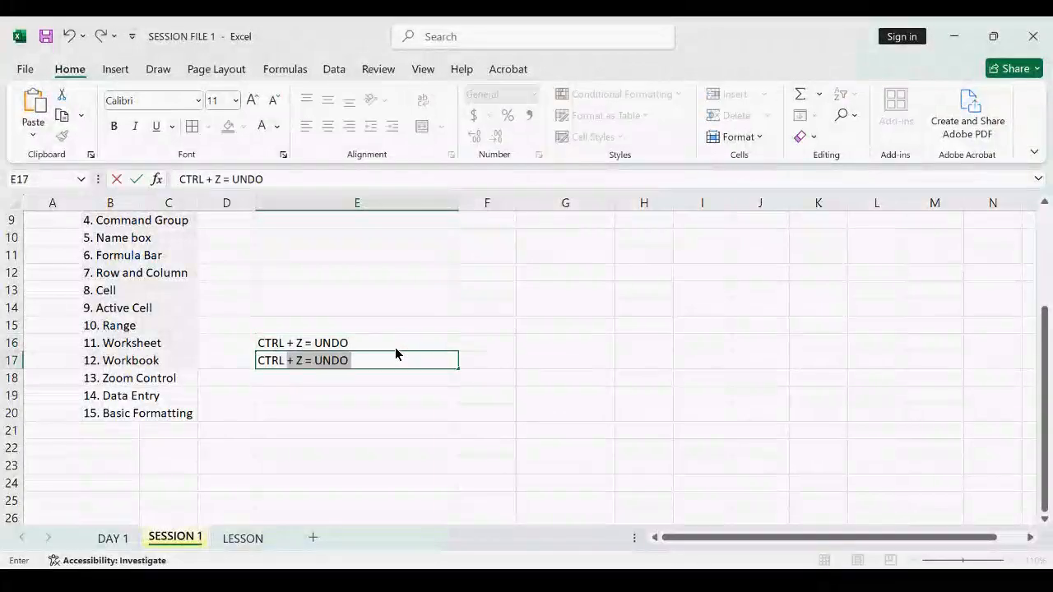
type("+ T")
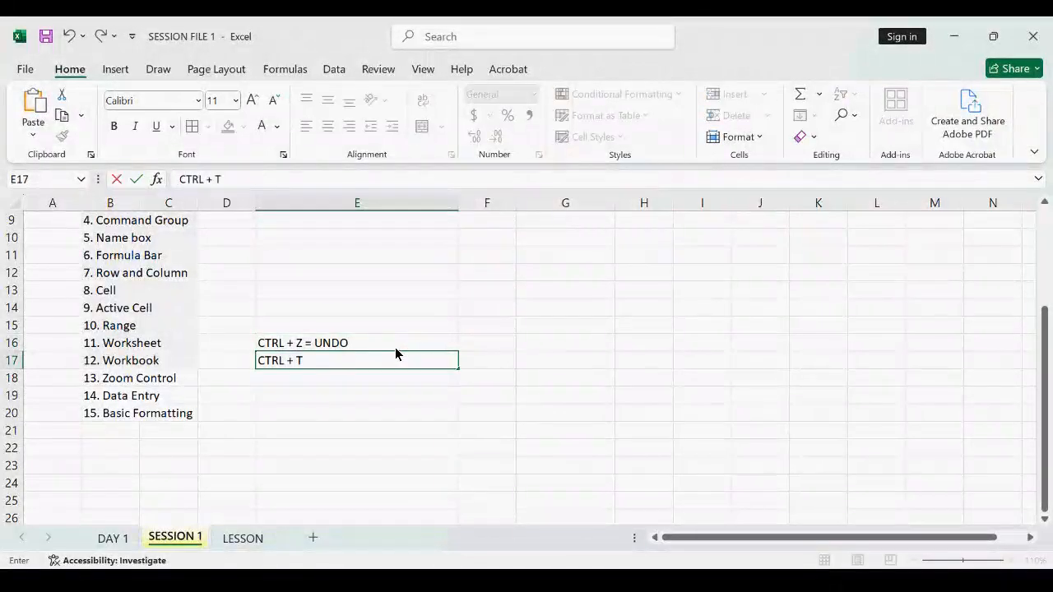
key("BackSpace")
type("Y = REDO")
key("Return")
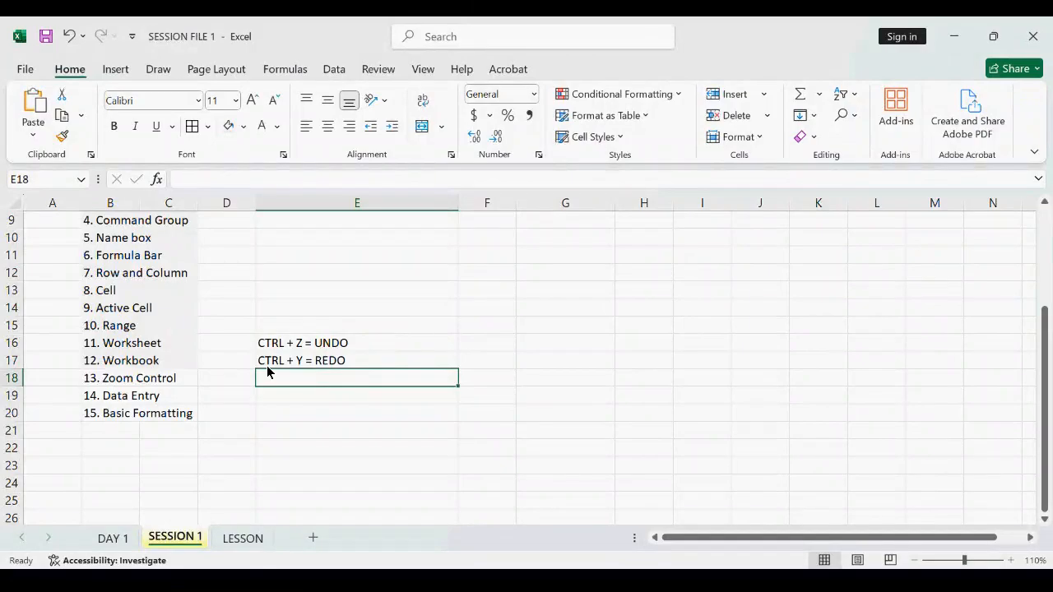
Clear the undo and redo shortcut notes from the range E15:E18
left_click_drag(277, 329, 366, 380)
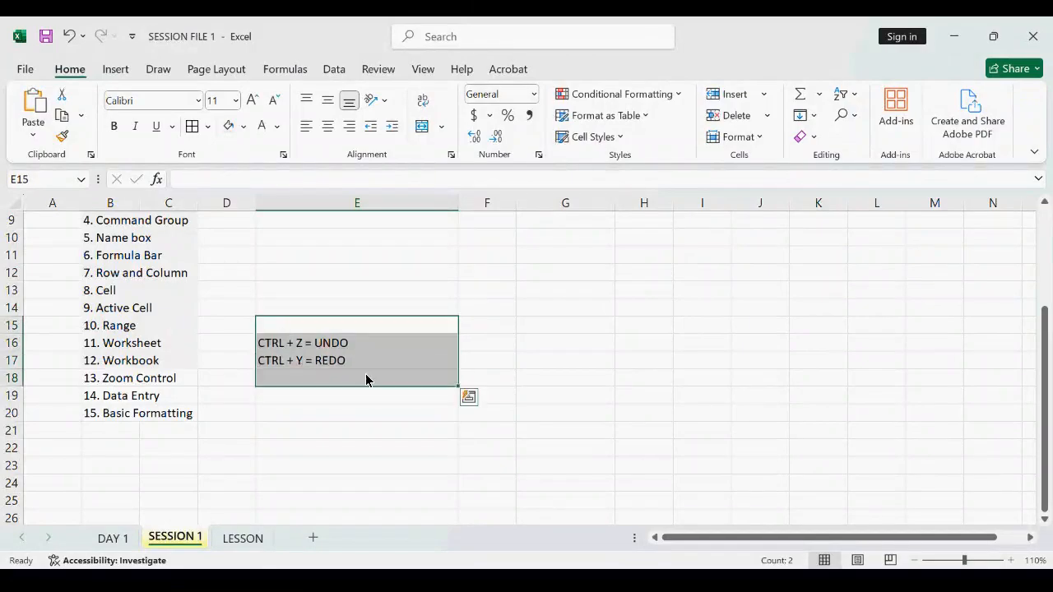
key("Delete")
left_click(301, 450)
Select the Data Entry topic in B19, switch to the LESSON sheet and enter "Excel marsterclASS" in cell B10
left_click(129, 397)
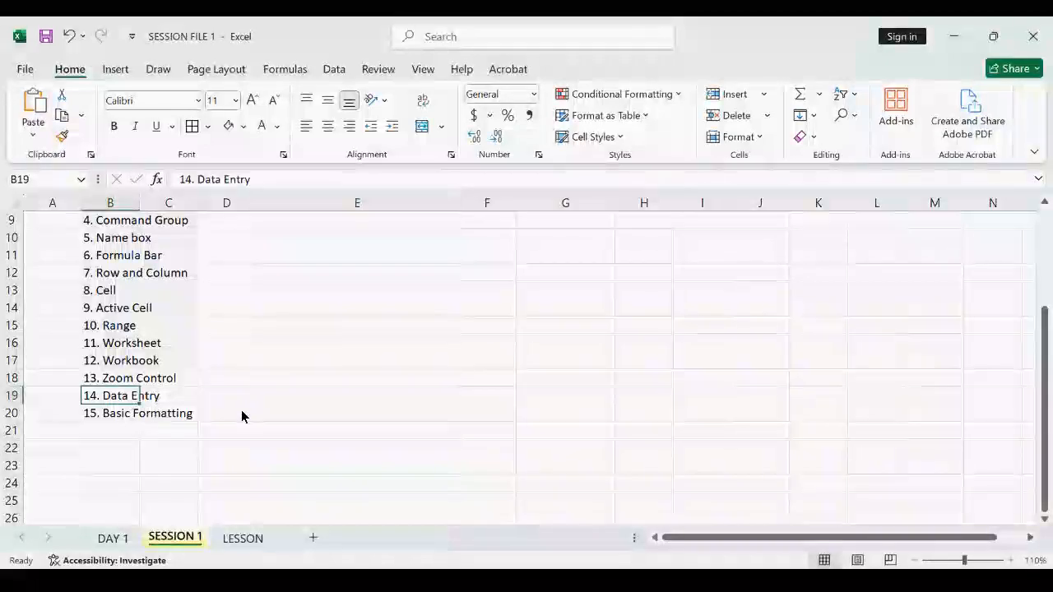
left_click(241, 539)
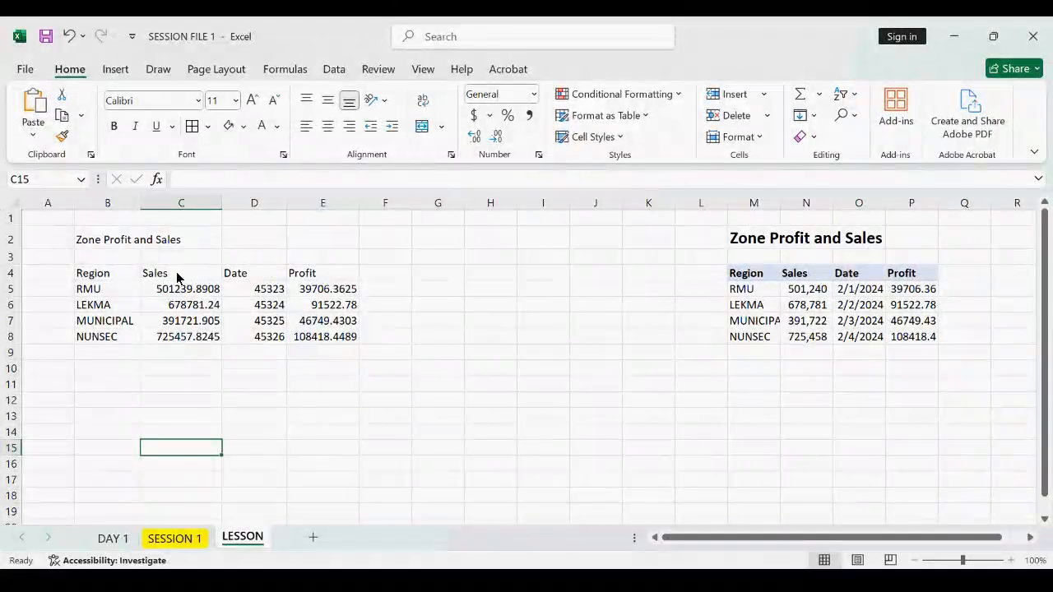
left_click(98, 376)
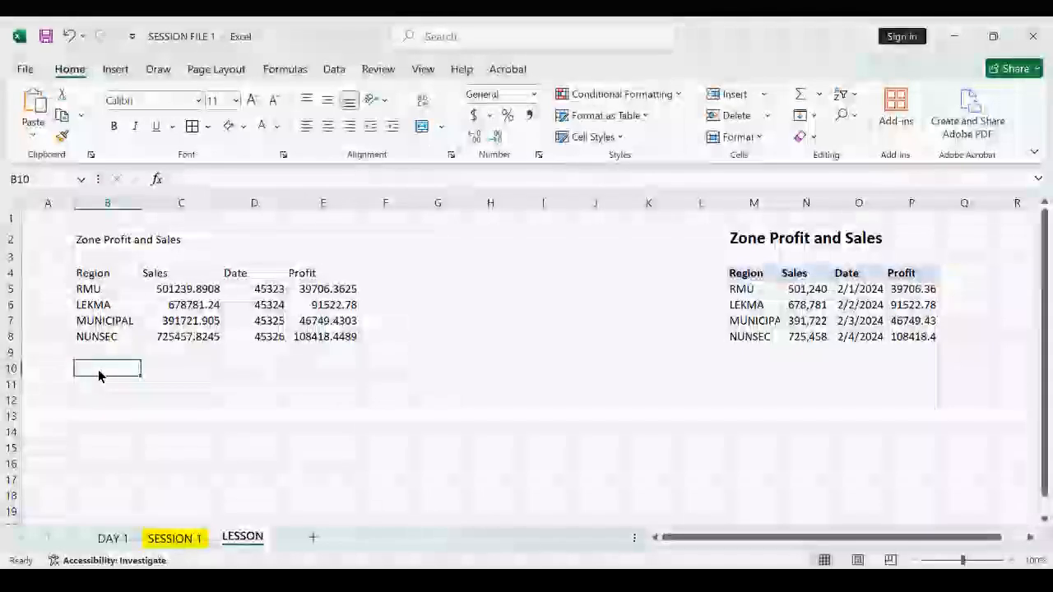
type("E")
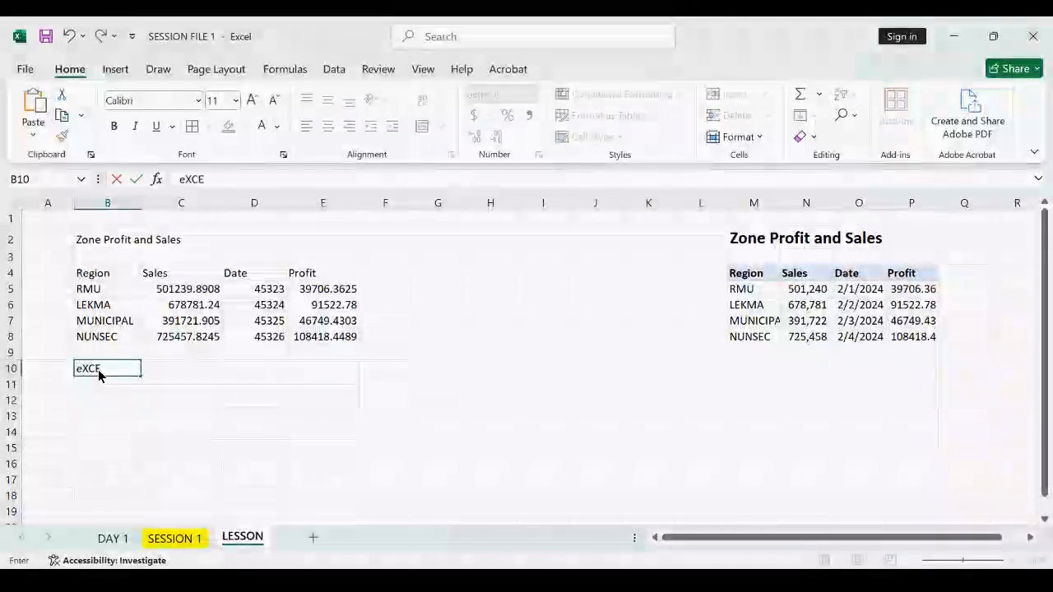
type("xcel marsterclASAS")
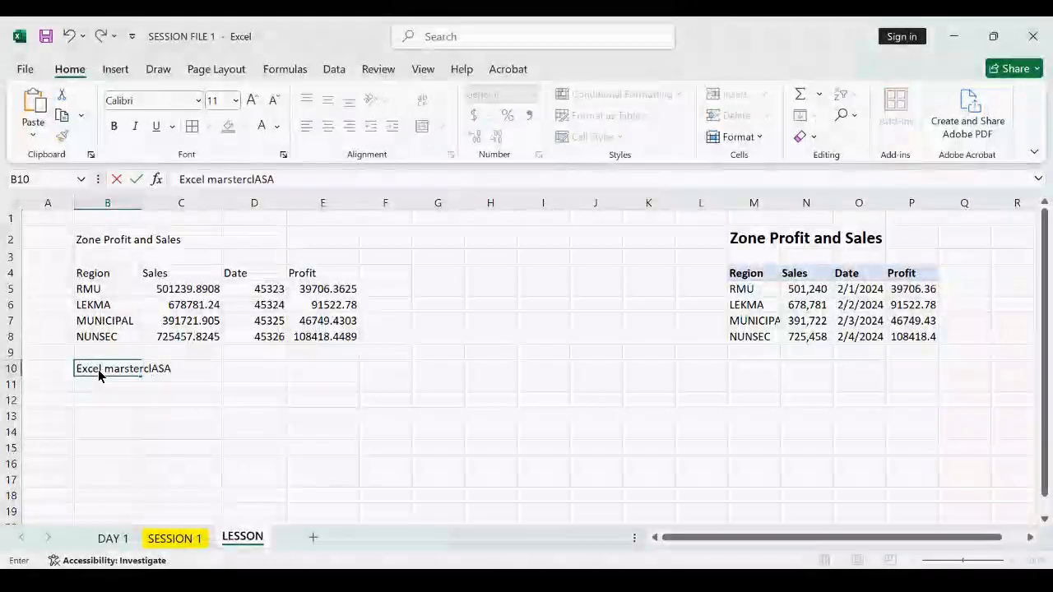
key("BackSpace")
key("BackSpace")
key("BackSpace")
key("BackSpace")
type("A")
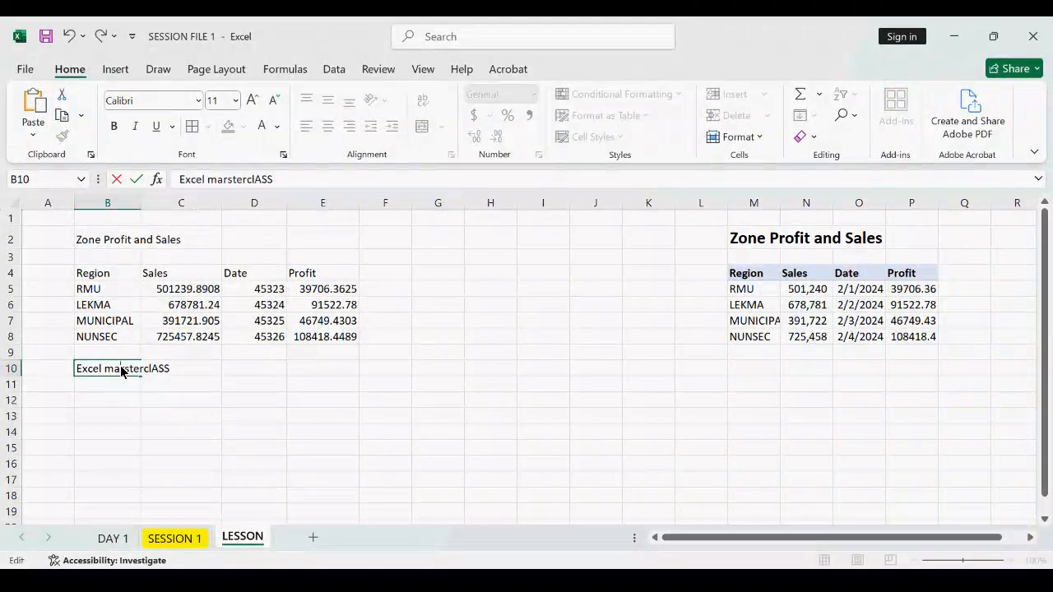
key("Return")
Enter DAY 1, DAY 2 and DAY 3 in cells D10 to D12 of the LESSON sheet
left_click(236, 373)
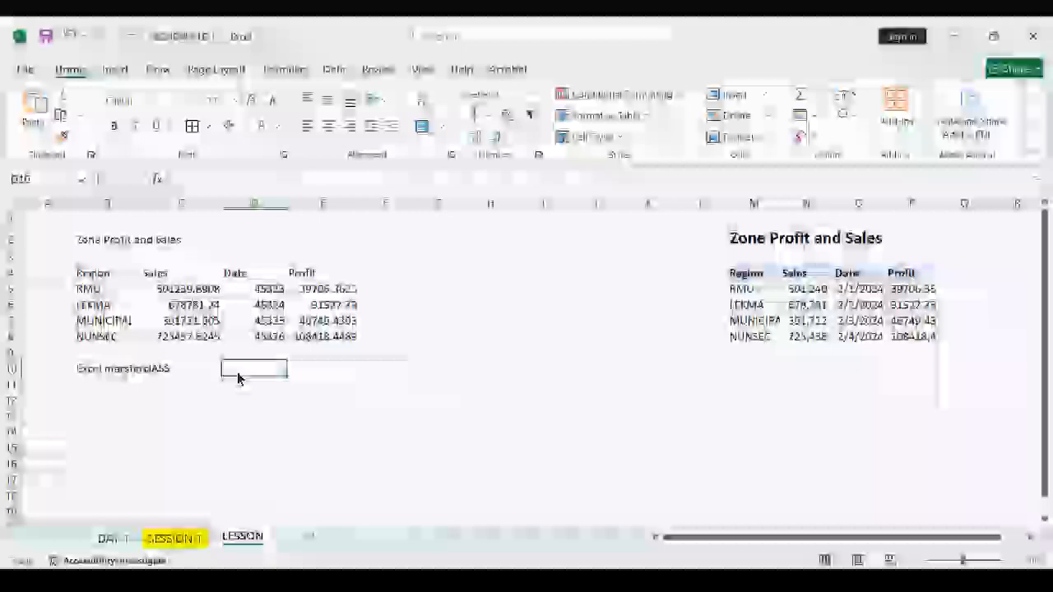
type("DAY 1")
key("Return")
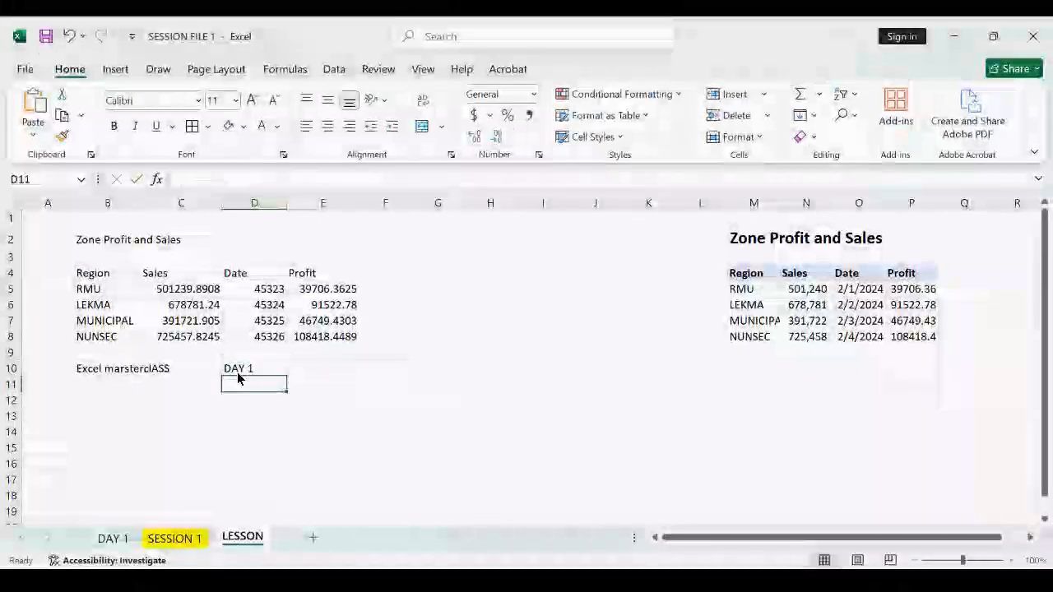
type("DAY 2")
key("Return")
type("SAT")
key("BackSpace")
key("BackSpace")
key("BackSpace")
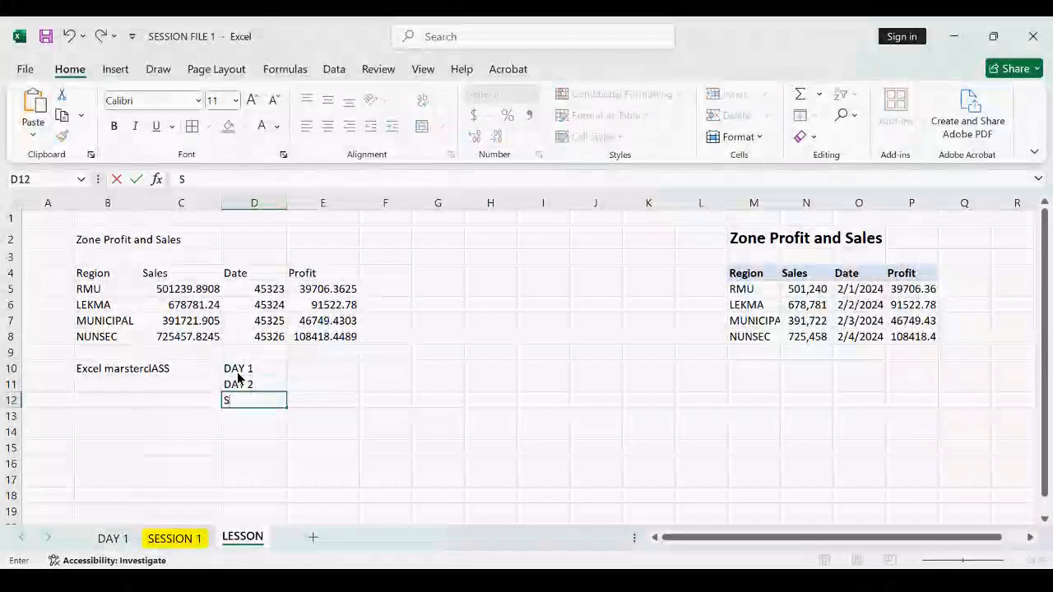
type("DAT")
key("BackSpace")
type("U")
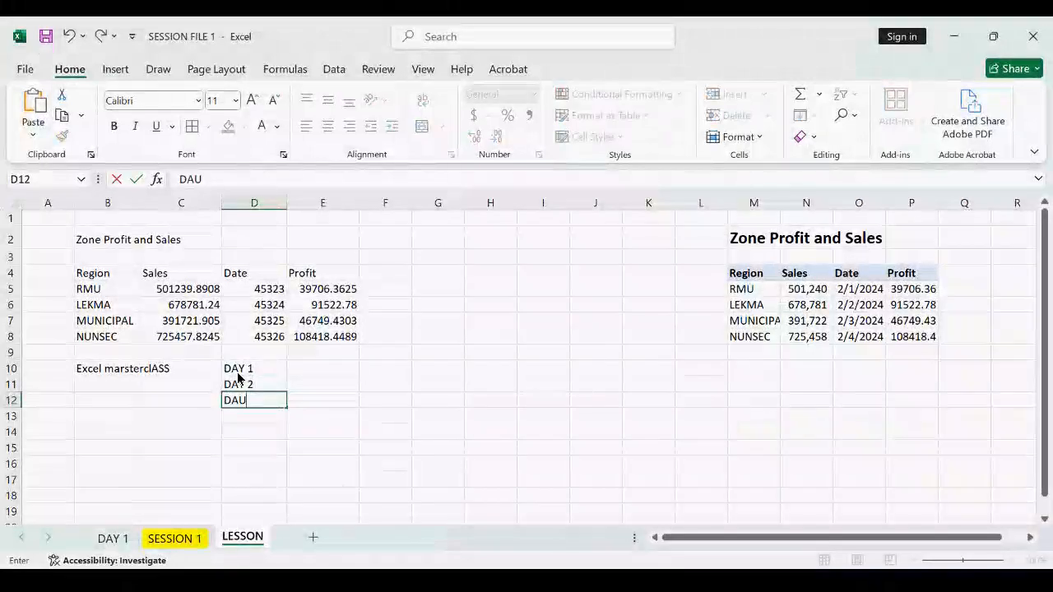
type(" 3")
key("Return")
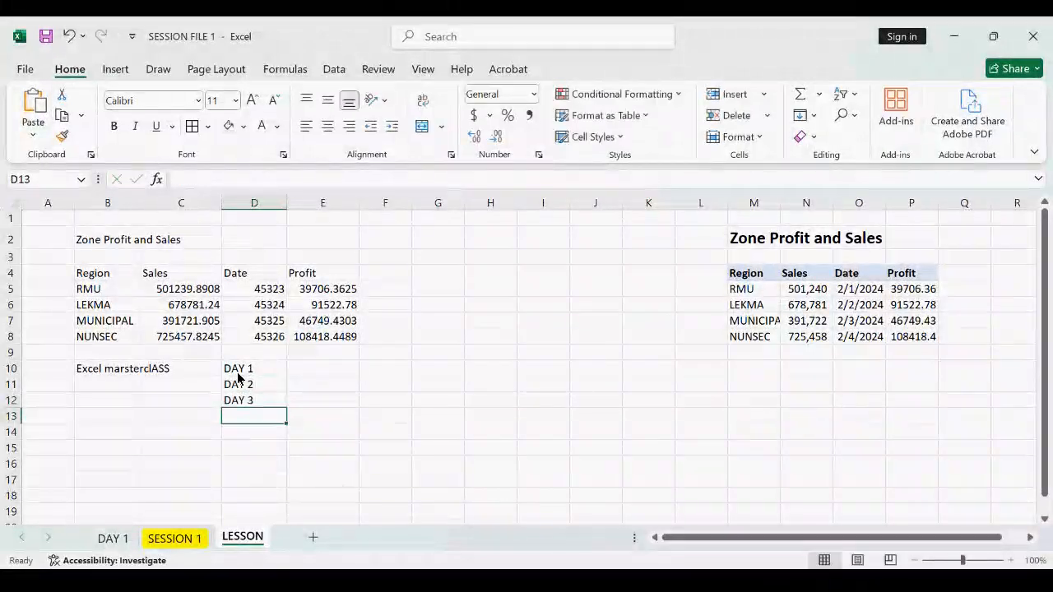
Undo the sample entries in B10 and D10:D12 and return to the SESSION 1 sheet
key("ctrl+z")
key("ctrl+z")
key("ctrl+z")
key("ctrl+z")
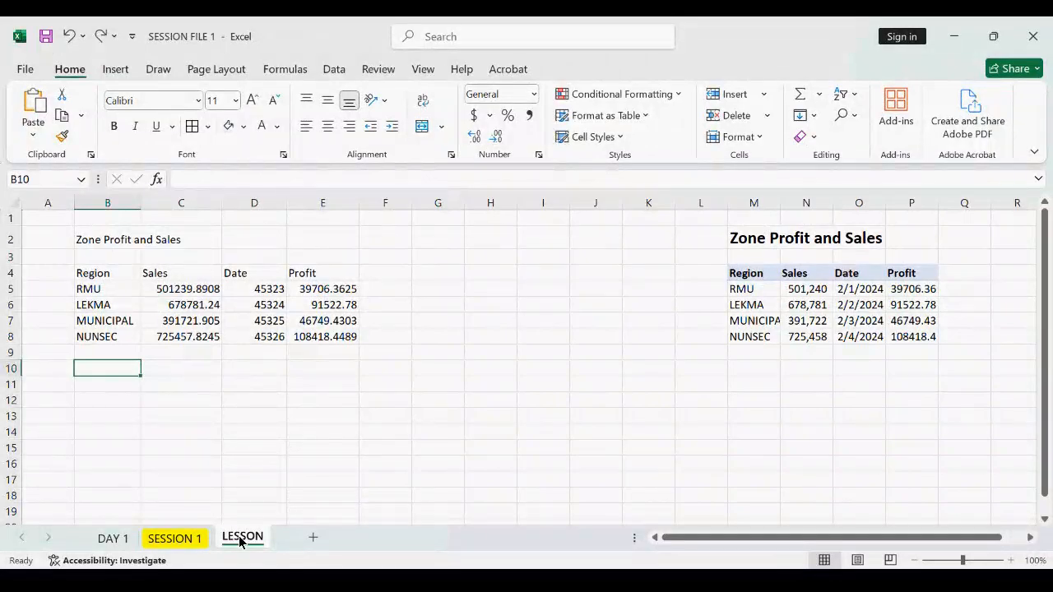
left_click(183, 538)
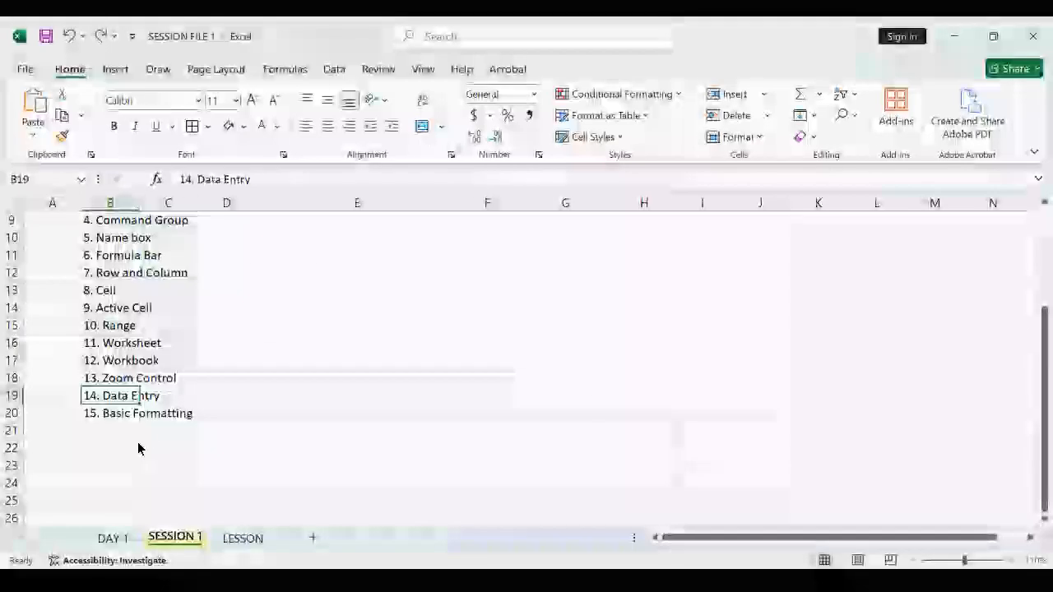
Move from the Basic Formatting topic to the LESSON sheet and merge and center the table title across B2:C2
left_click(157, 416)
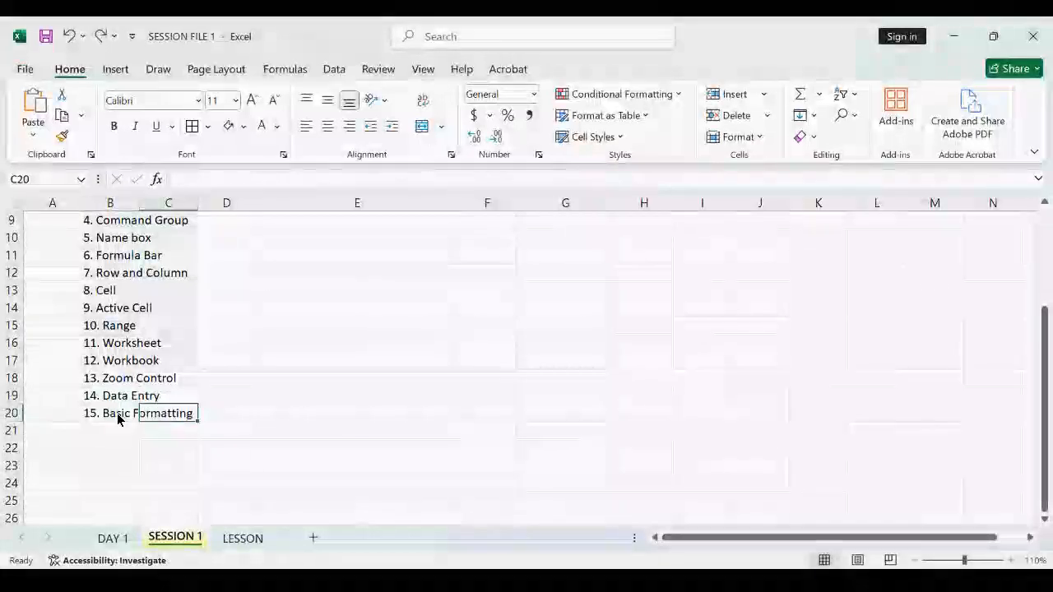
left_click(238, 538)
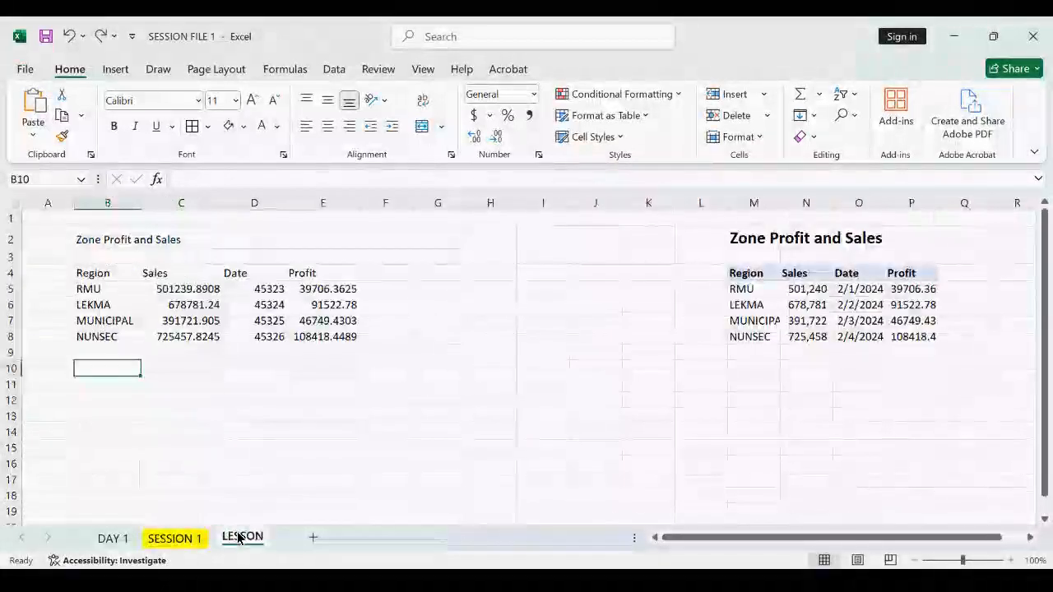
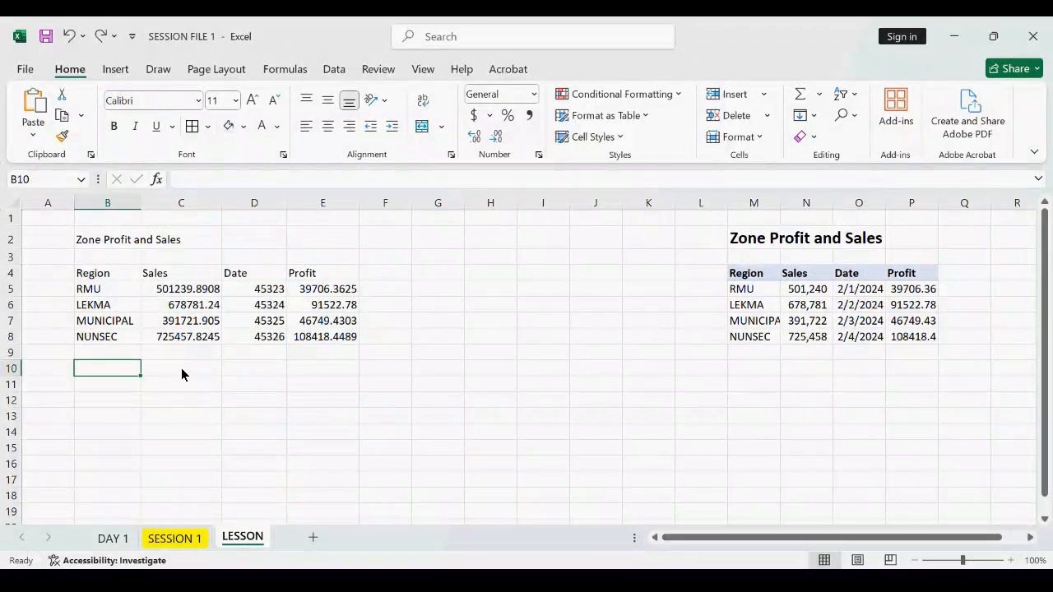
left_click(131, 246)
left_click_drag(129, 243, 176, 240)
left_click(425, 127)
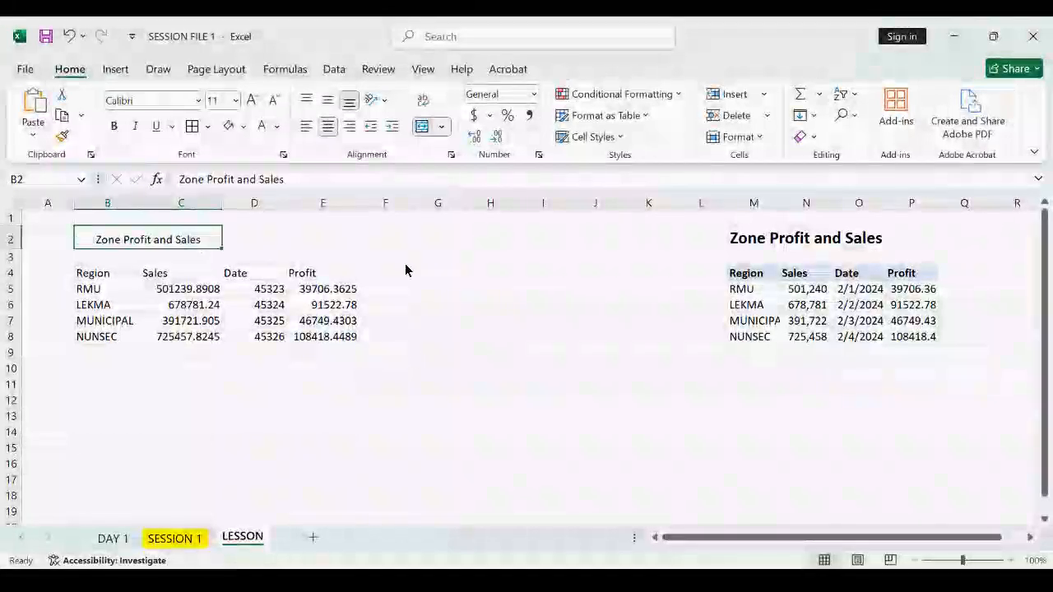
left_click(391, 400)
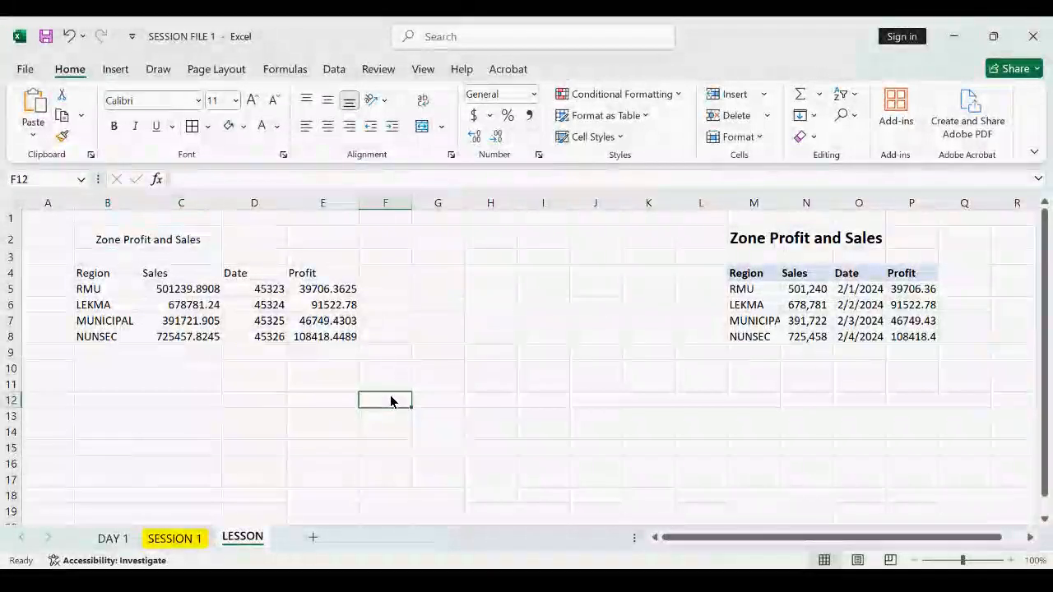
Apply bold, italic and underline to the merged title in B2, and remove the italic and bold again
left_click(122, 245)
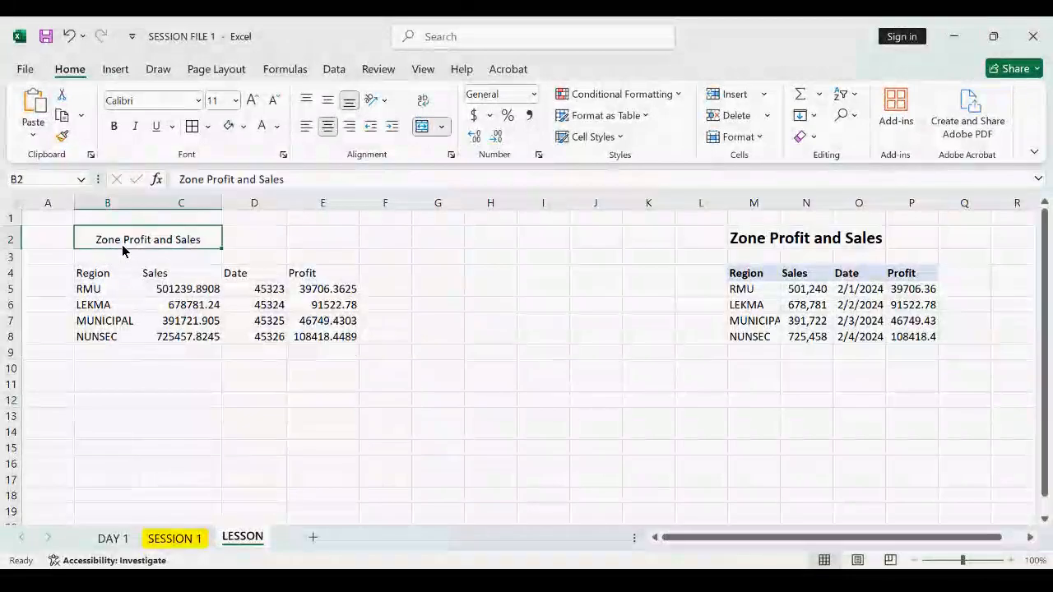
left_click(115, 129)
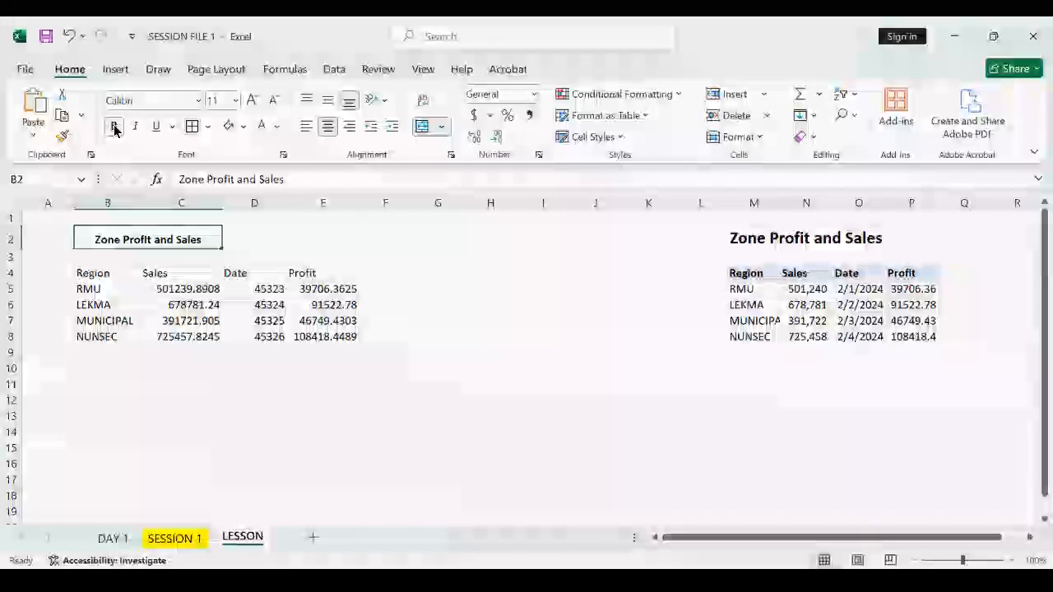
left_click(136, 128)
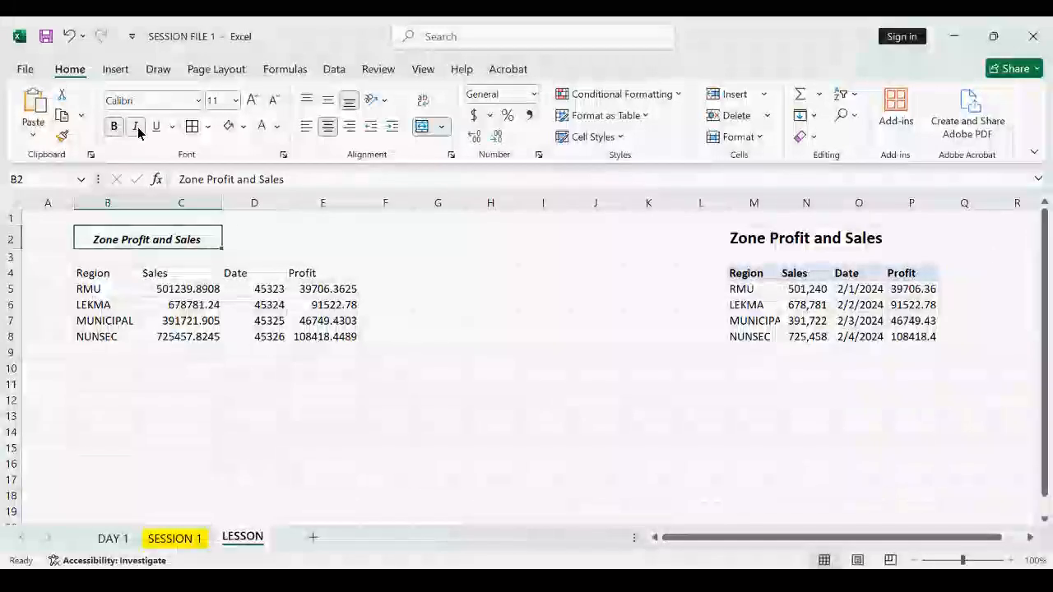
left_click(156, 129)
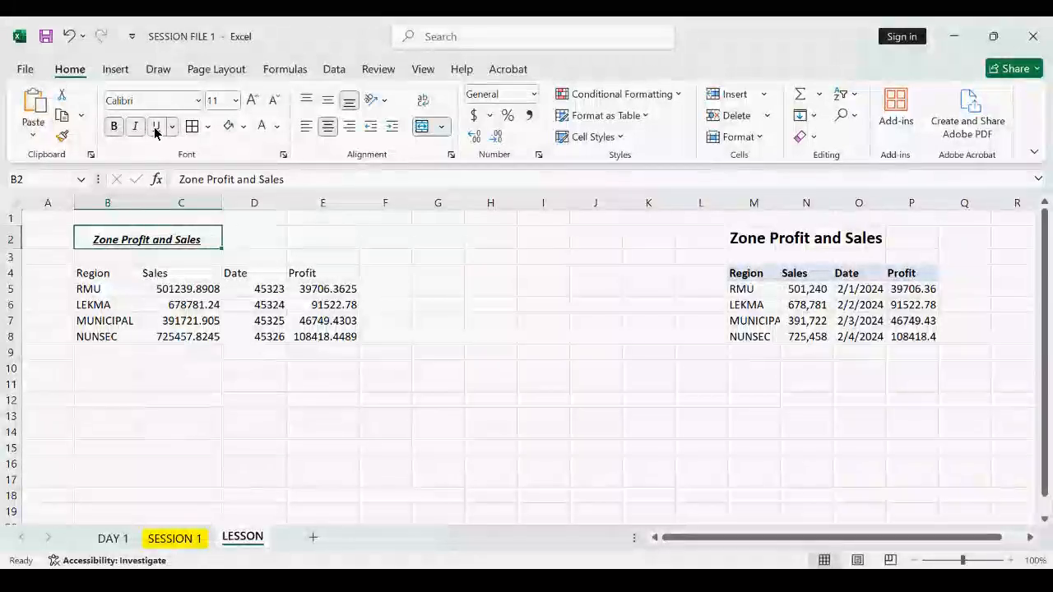
left_click(137, 128)
left_click(115, 127)
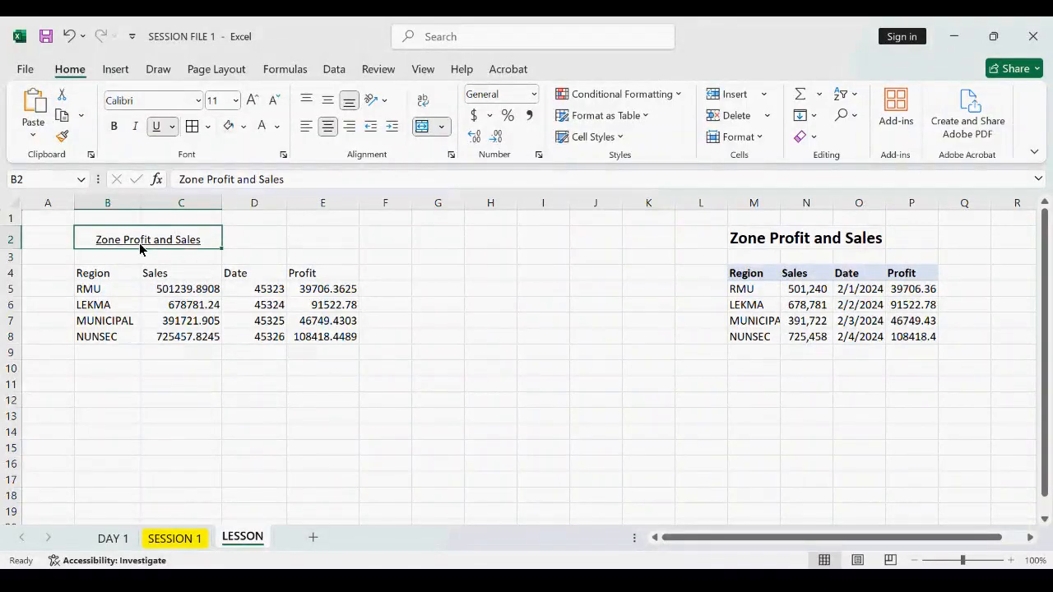
Add a thick outside border around the merged title in B2:C2
left_click(207, 127)
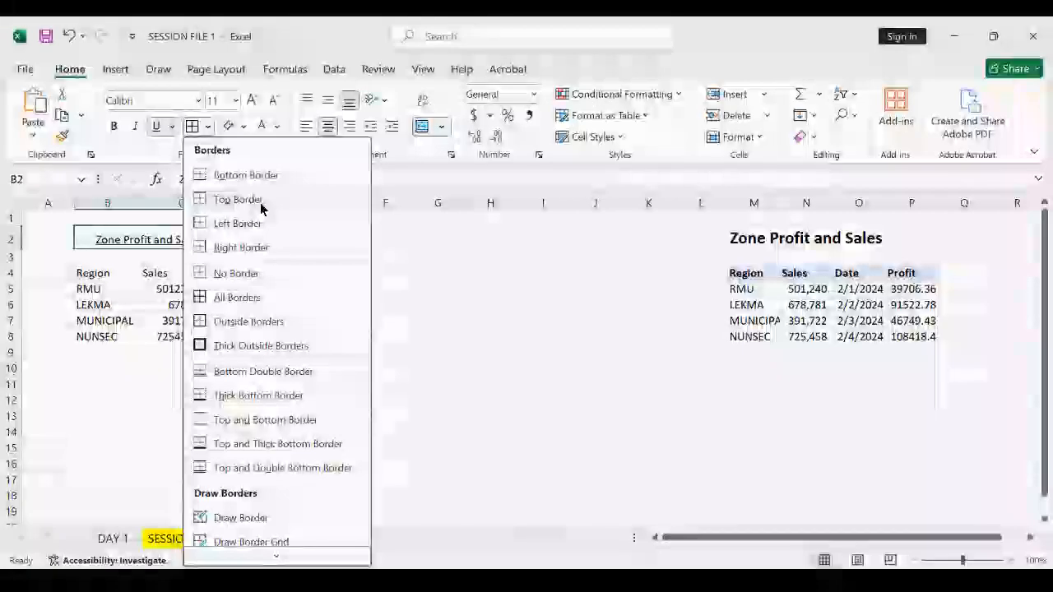
left_click(268, 346)
left_click(322, 369)
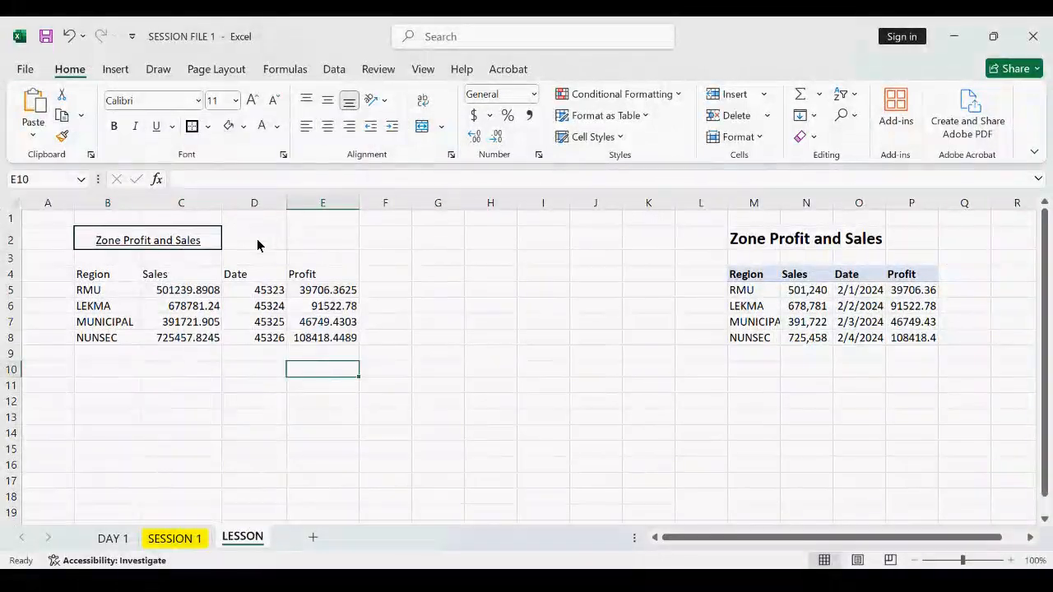
Copy the title from B2, try pasting it at D2, and paste it with its formatting at F2 instead
left_click(183, 238)
key("ctrl+c")
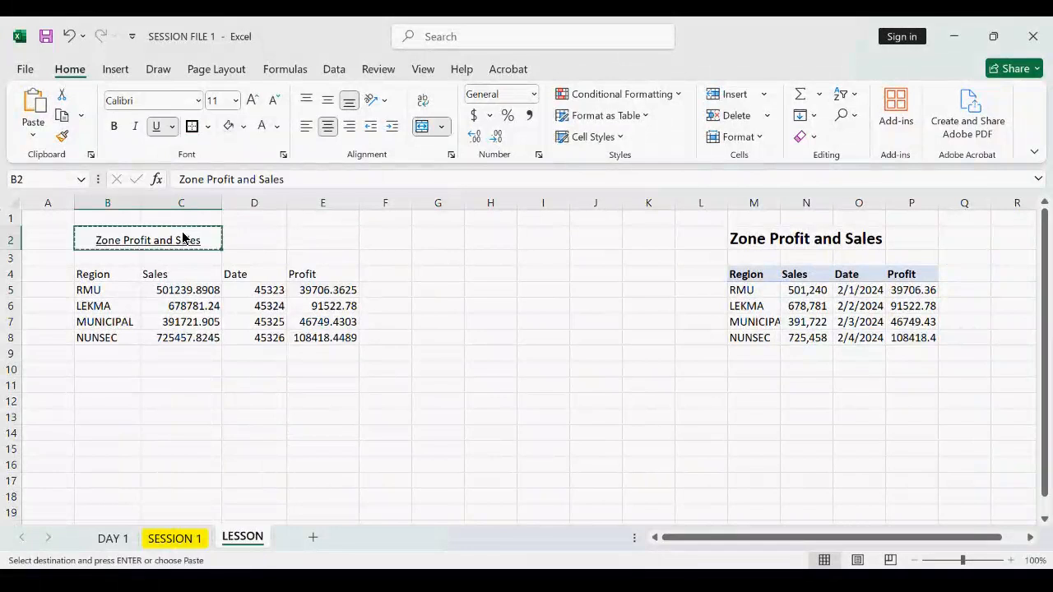
left_click(275, 240)
key("shift+Right")
key("ctrl+v")
key("ctrl+z")
left_click(387, 241)
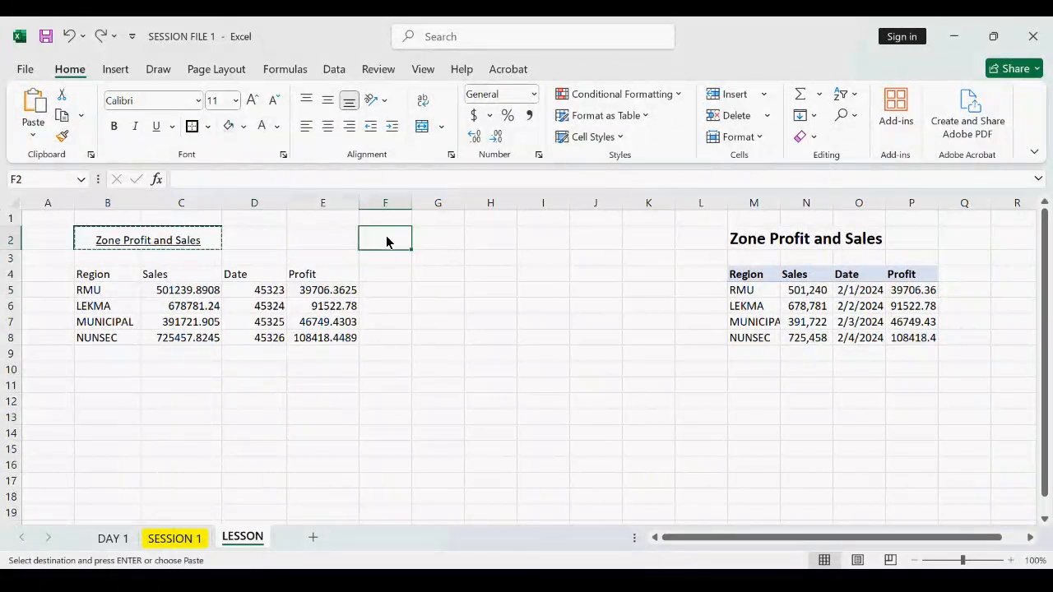
key("ctrl+v")
left_click(420, 309)
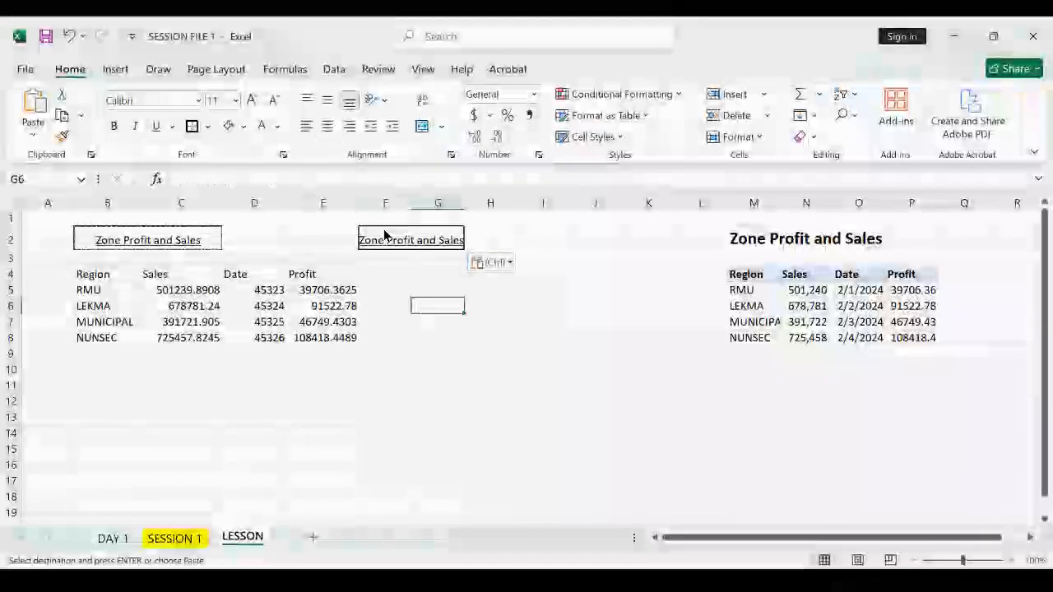
Look through the cell Format options, and undo the pasted title in F2 and the border on B2
left_click(384, 236)
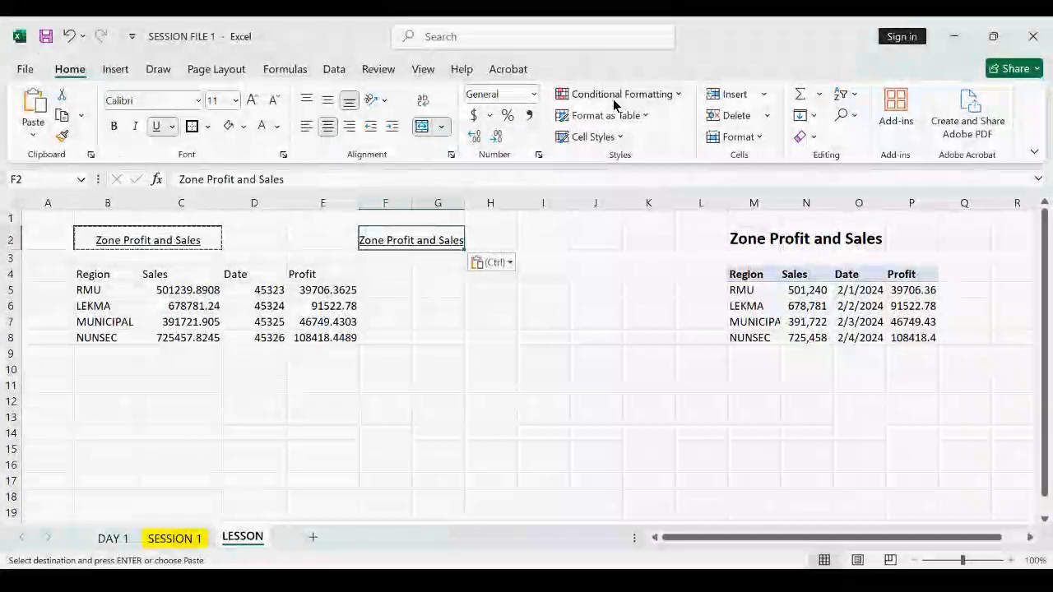
left_click(738, 137)
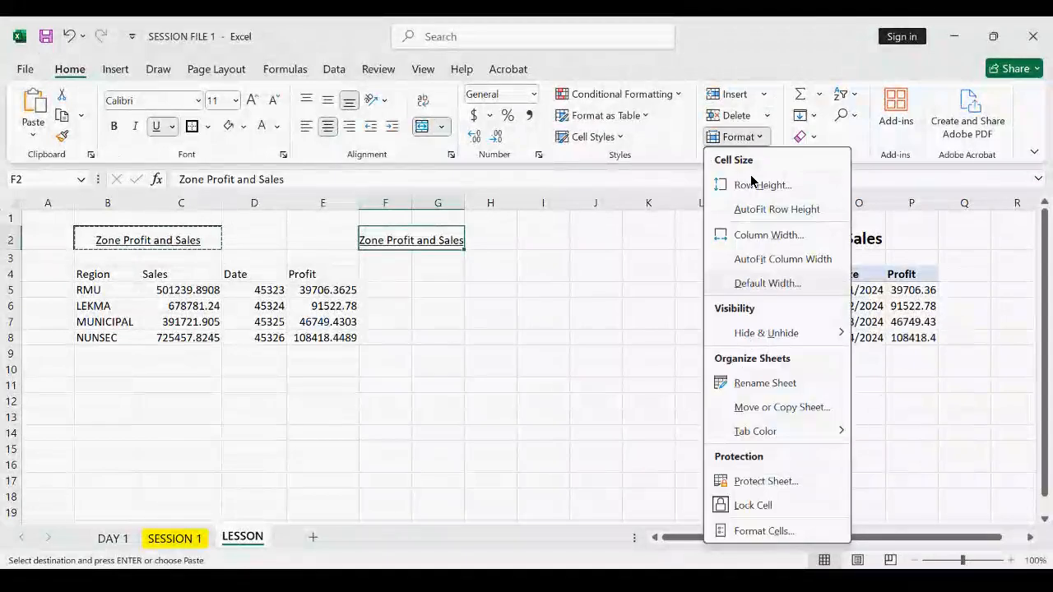
left_click(767, 115)
left_click(767, 120)
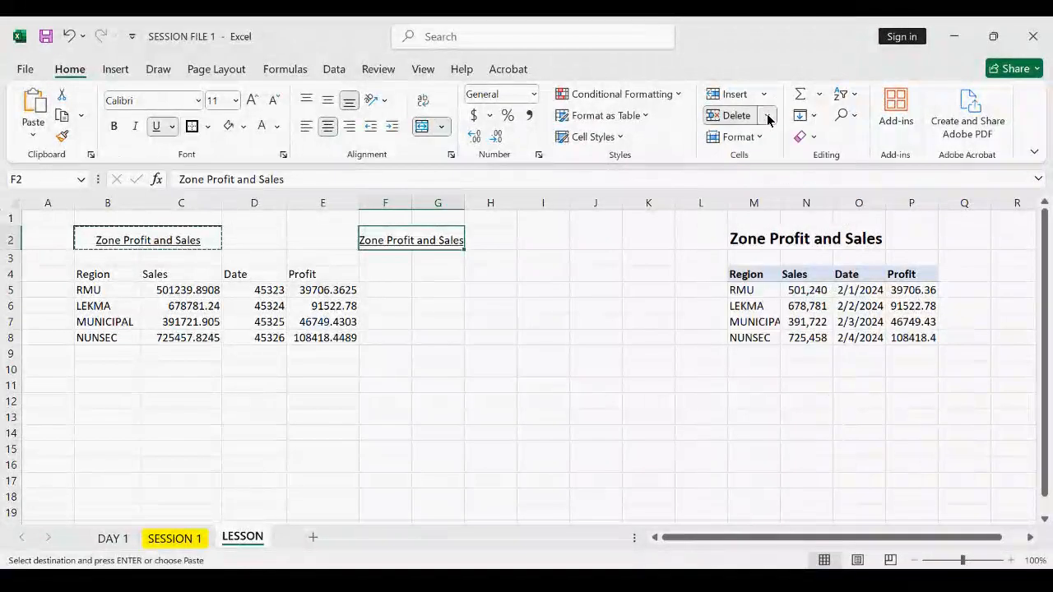
left_click(736, 136)
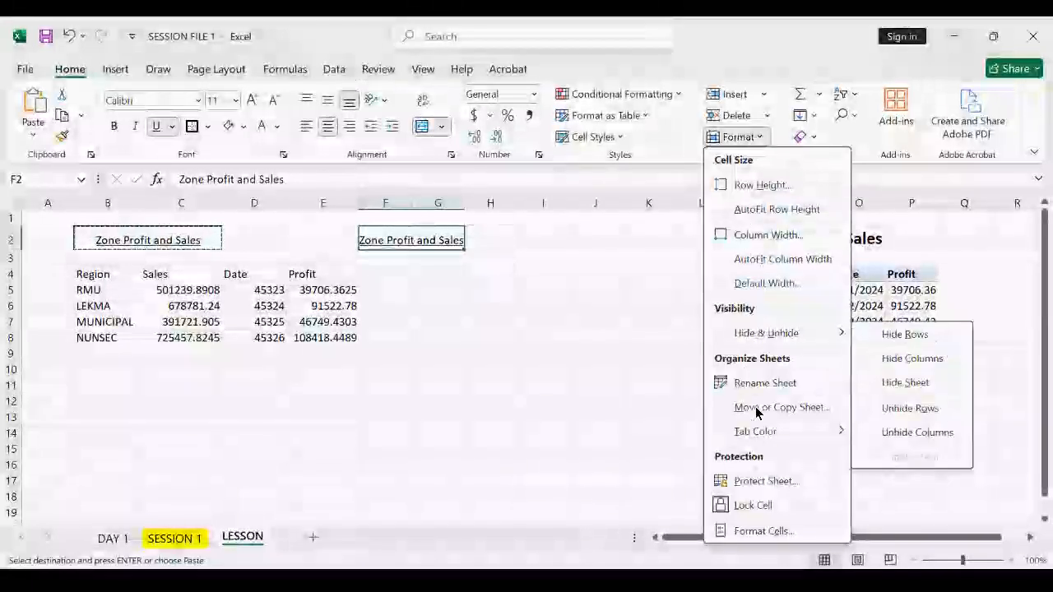
left_click(763, 138)
key("ctrl+z")
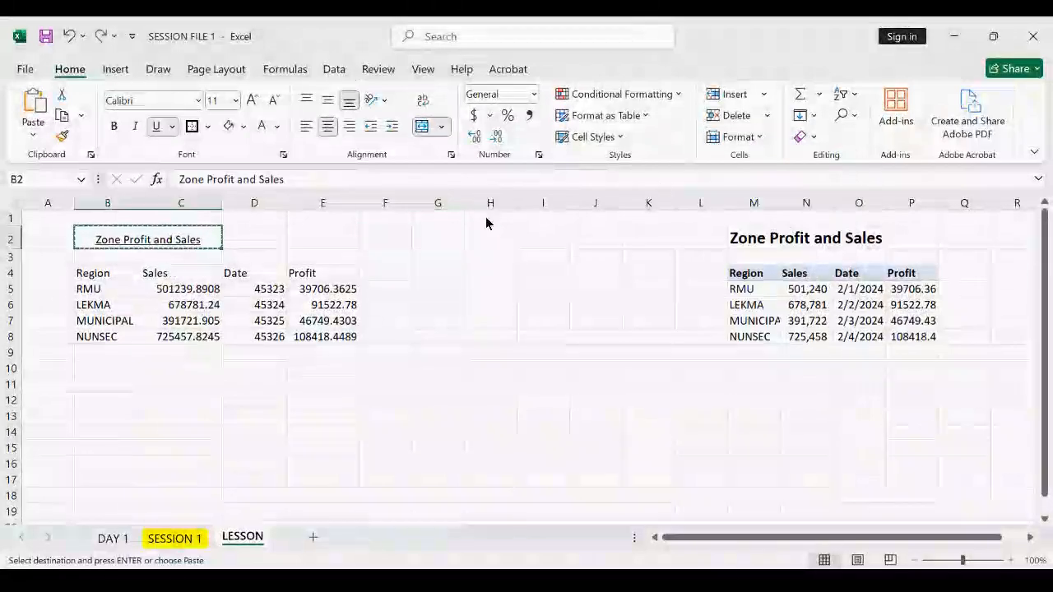
Paste the copied title into F2 as values only and end the copy mode
left_click(386, 240)
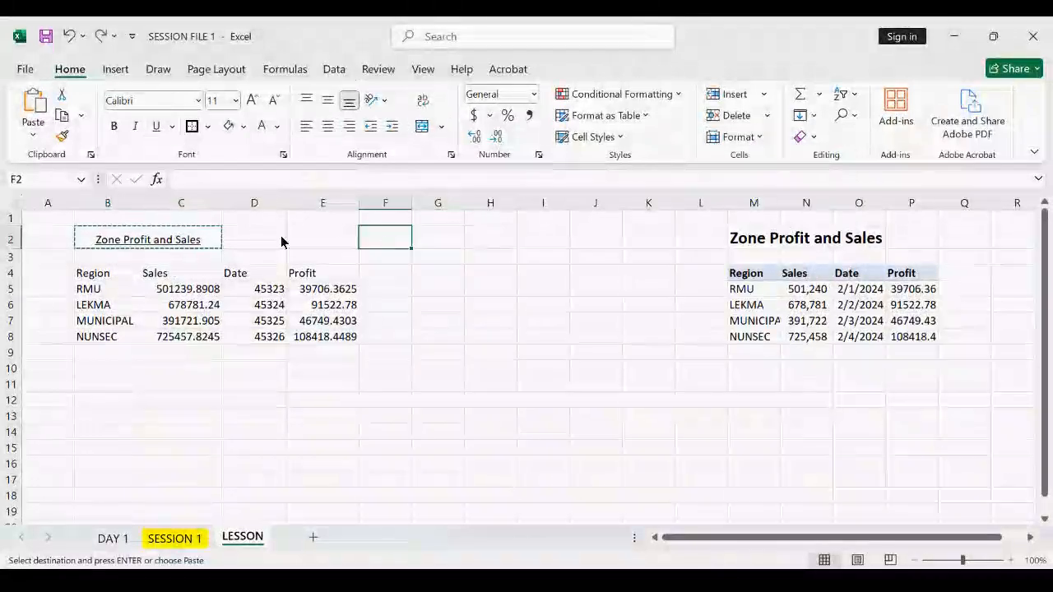
right_click(368, 240)
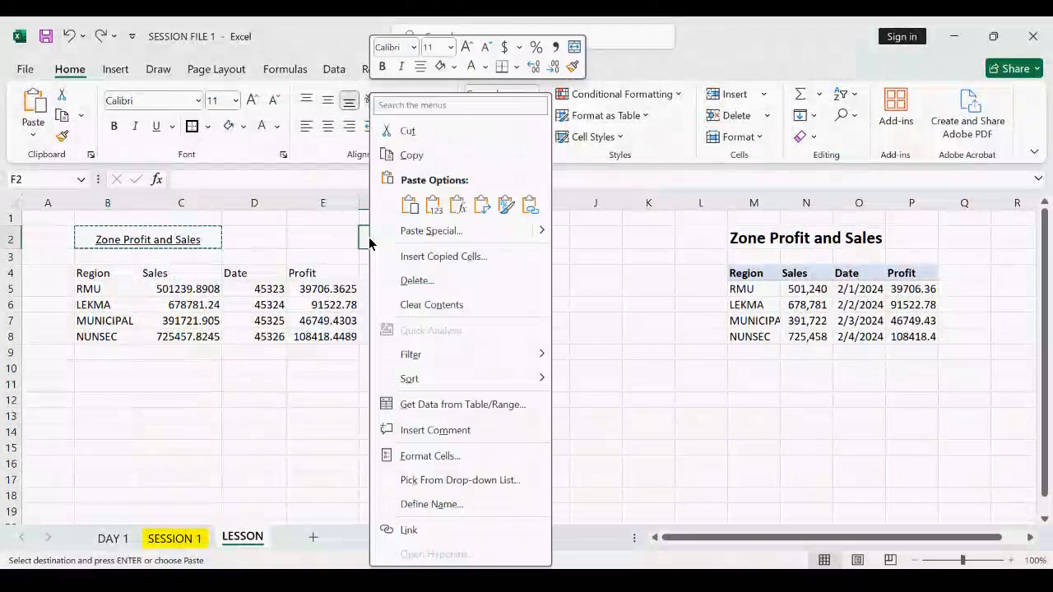
left_click(431, 206)
left_click(430, 351)
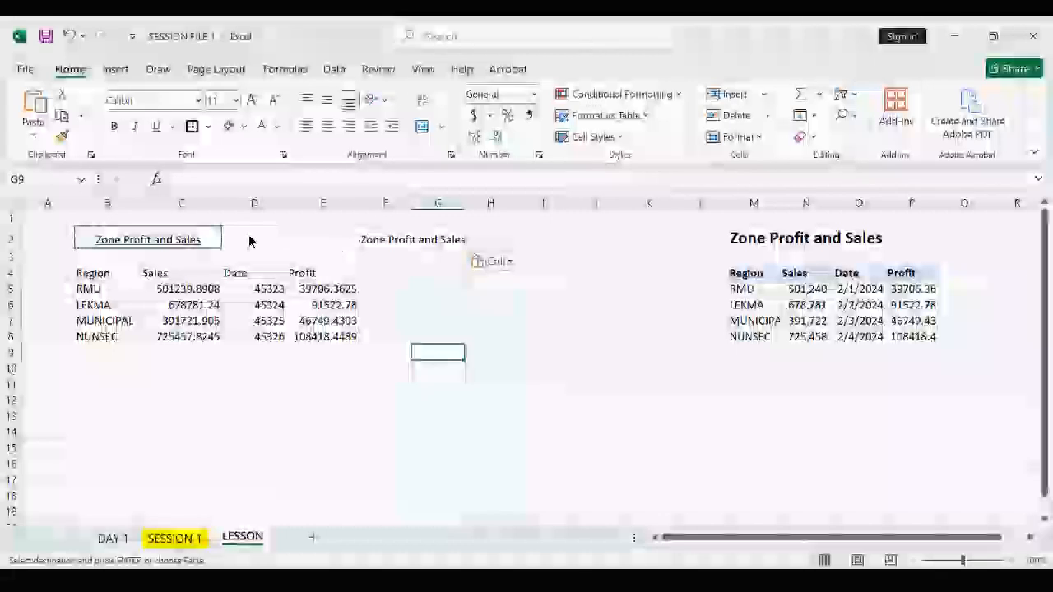
key("Escape")
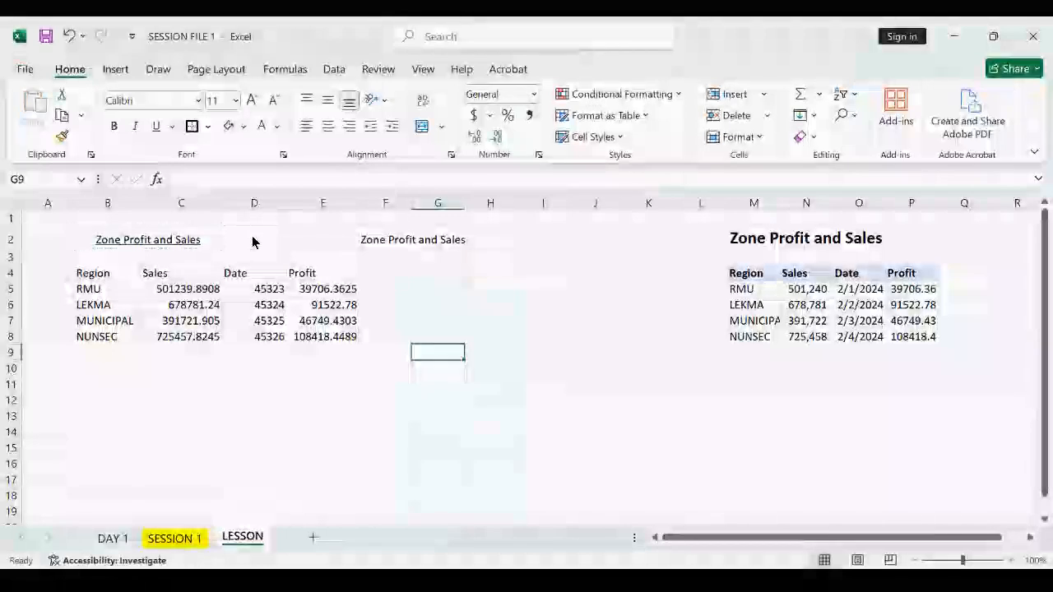
Reapply the thick outside border to the merged title in B2
left_click(183, 240)
left_click(191, 129)
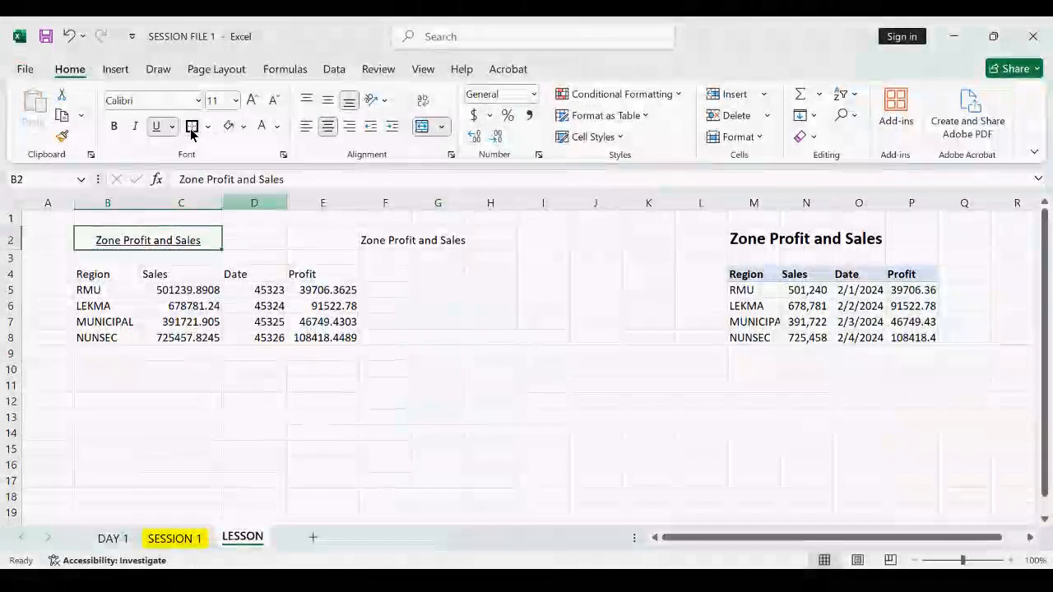
left_click(417, 488)
Apply outside borders to the single cell F2 holding the pasted title
left_click(380, 240)
left_click(207, 128)
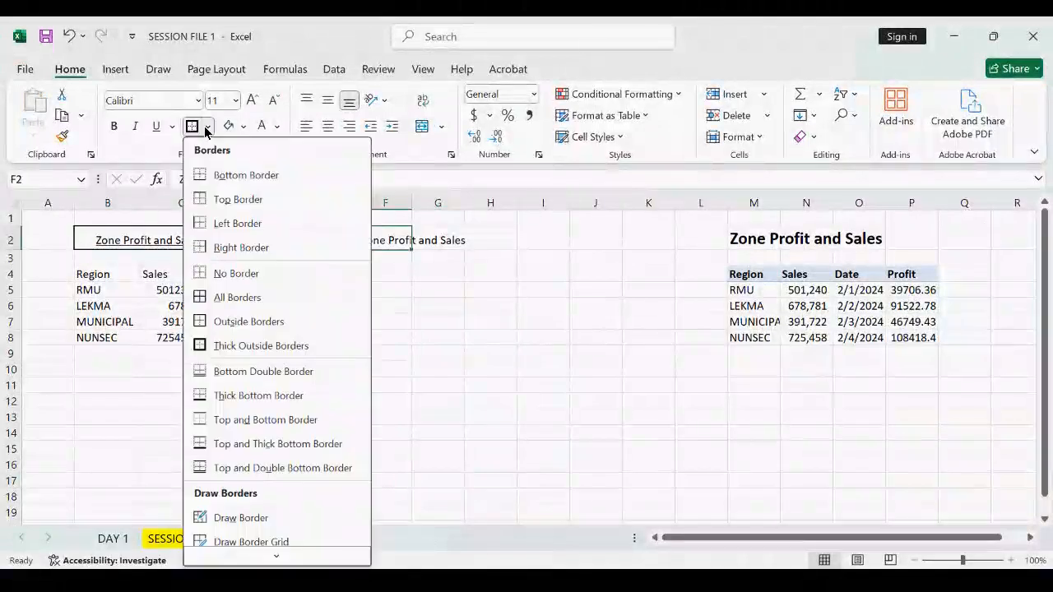
left_click(243, 321)
left_click(431, 322)
left_click(399, 240)
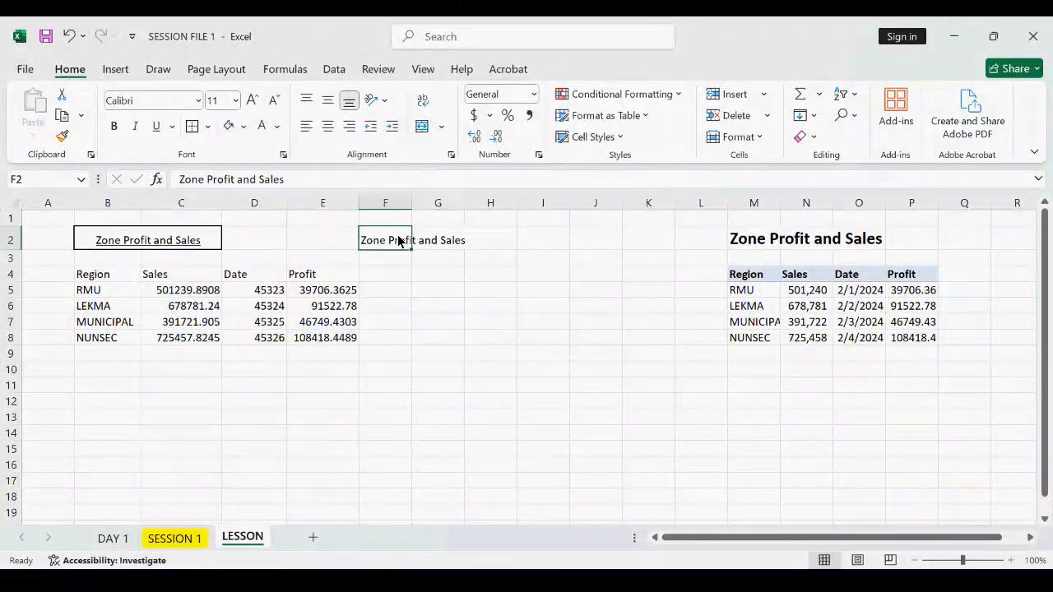
Merge and center the pasted title across F2:G2
left_click_drag(386, 238, 436, 239)
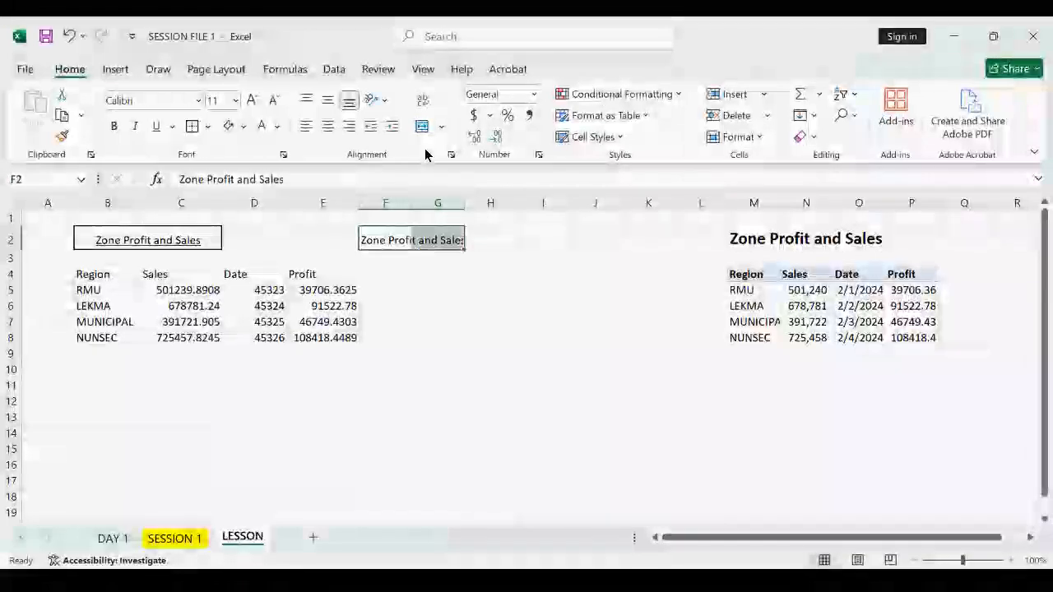
left_click(422, 125)
left_click(415, 339)
Put an outside border around the merged title in F2:G2 and widen column G slightly
left_click(403, 240)
left_click(208, 126)
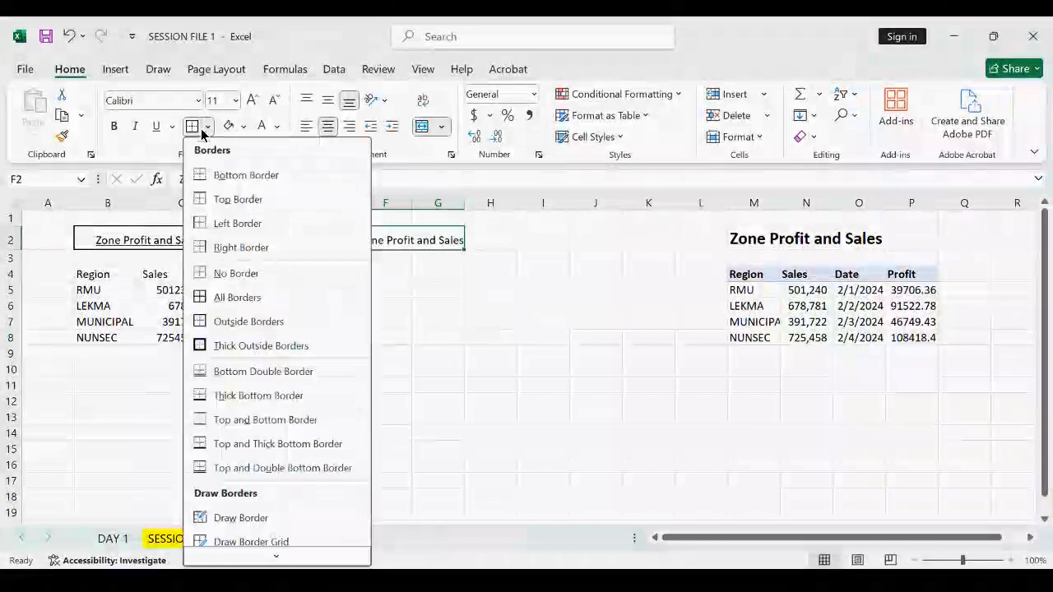
left_click(237, 326)
left_click(401, 326)
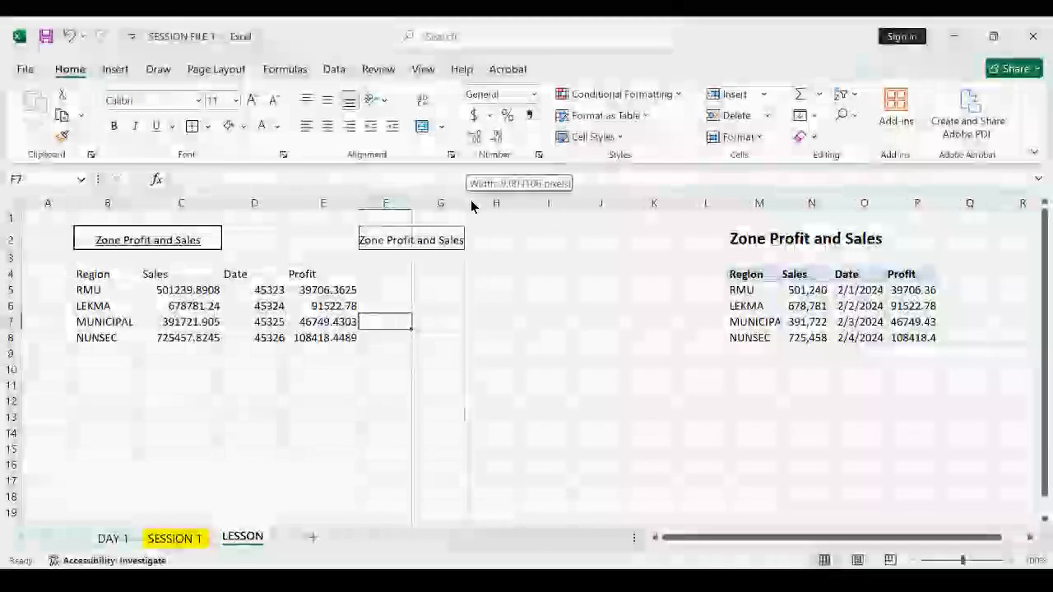
left_click_drag(466, 205, 476, 206)
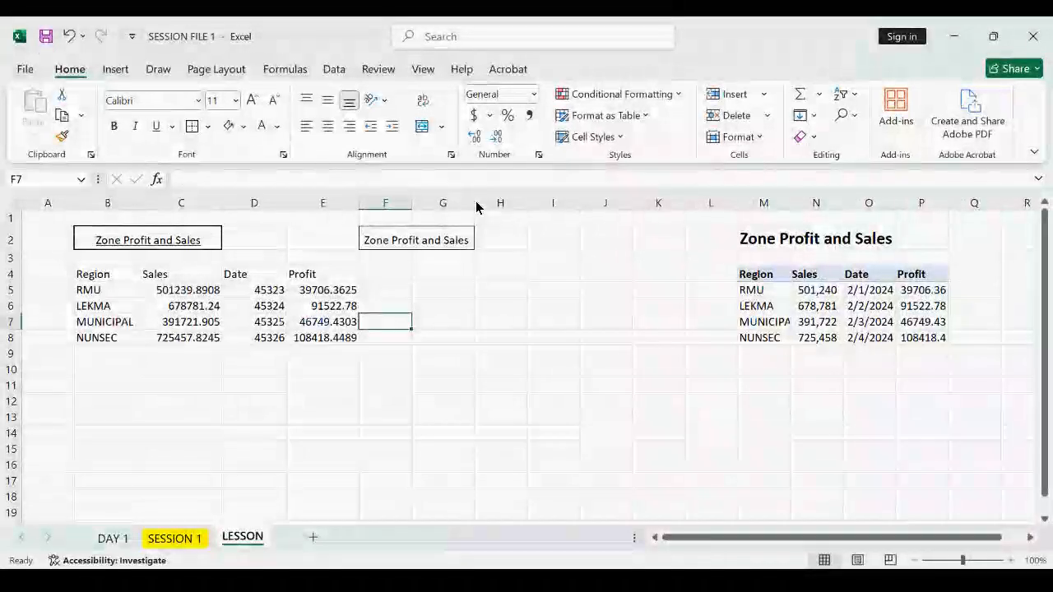
Undo the column, border, paste and font style changes back to the plain merged and centered title in B2
key("ctrl+z")
key("ctrl+z")
key("ctrl+z")
key("ctrl+z")
key("ctrl+z")
key("ctrl+z")
key("ctrl+z")
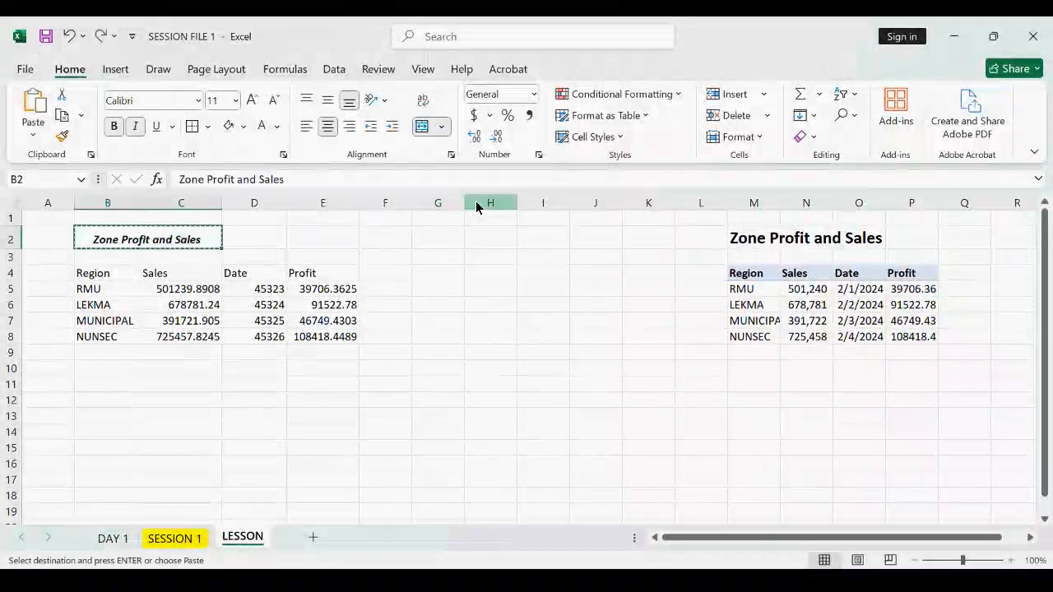
key("ctrl+z")
key("ctrl+z")
Examine the formatted Zone Profit and Sales sample table in columns M to P
scroll(433, 282, "right", 4)
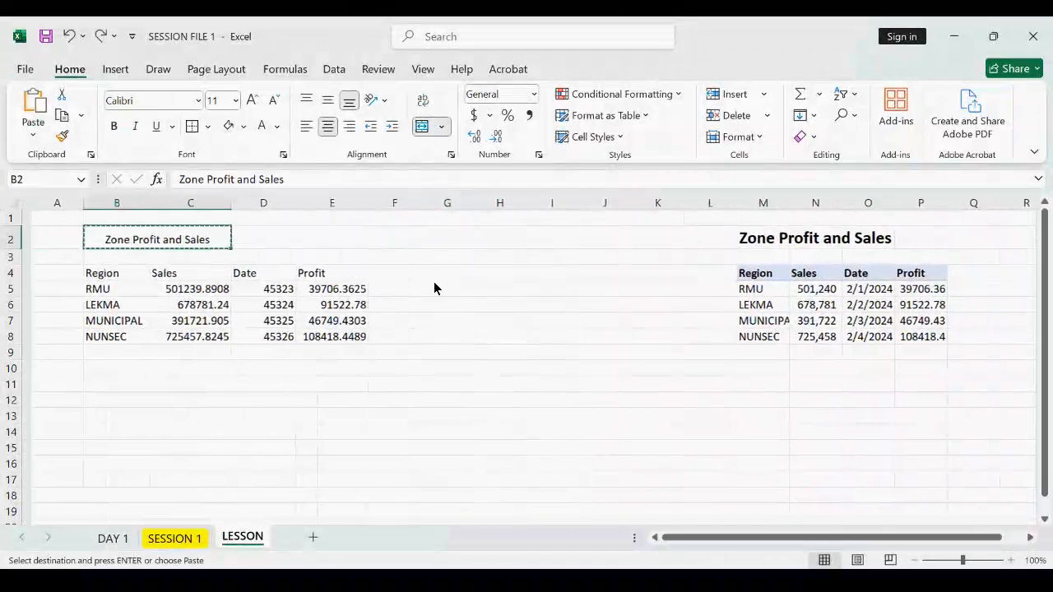
scroll(434, 282, "left", 1)
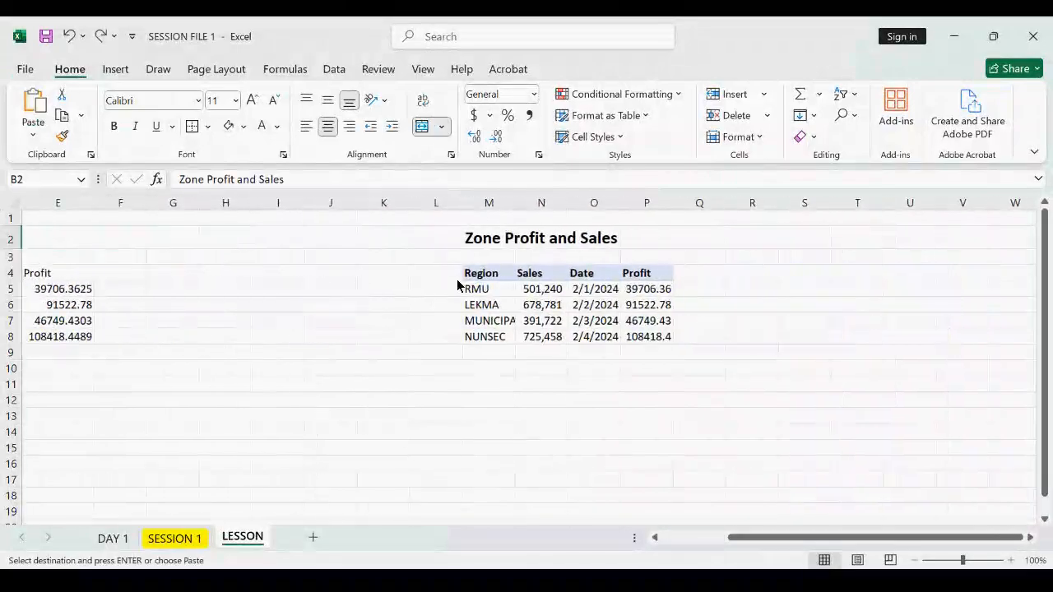
scroll(239, 305, "left", 2)
scroll(239, 304, "left", 1)
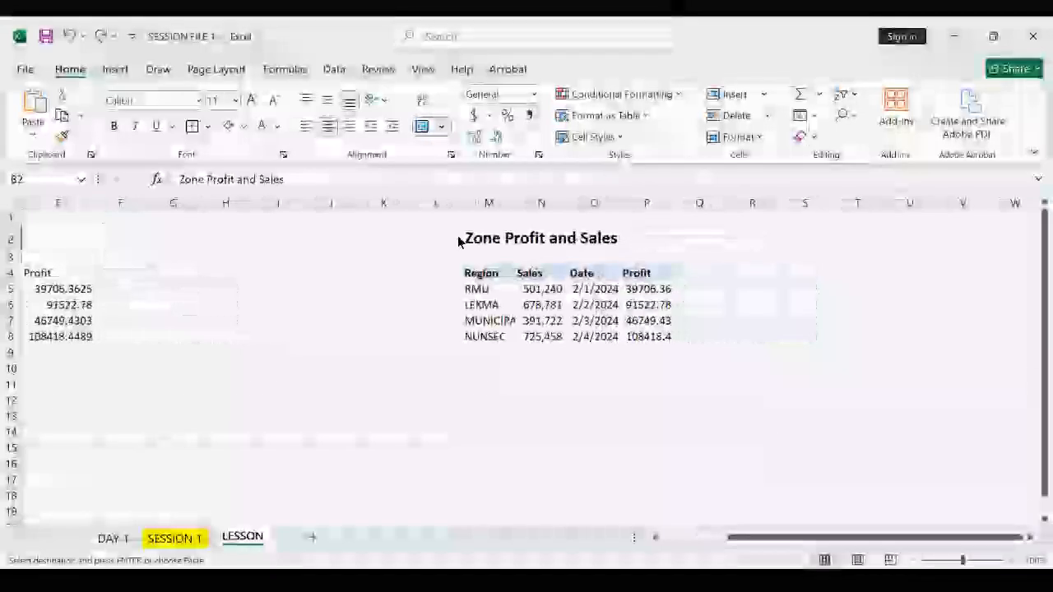
Move the block L2:P8 with the formatted Zone Profit and Sales sample table so that it starts at H2
left_click_drag(458, 240, 670, 344)
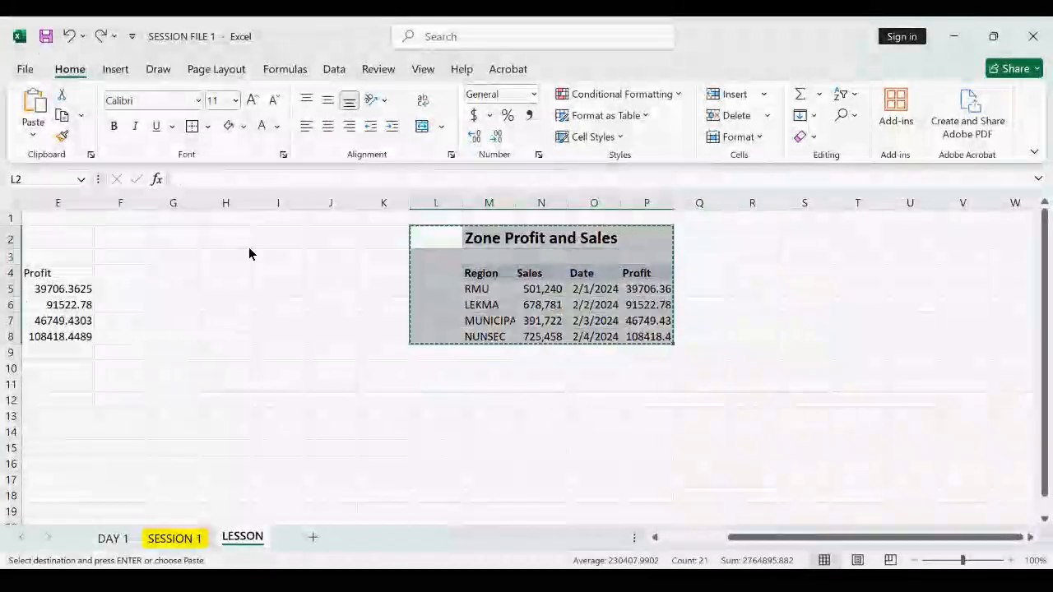
left_click(222, 242)
key("Return")
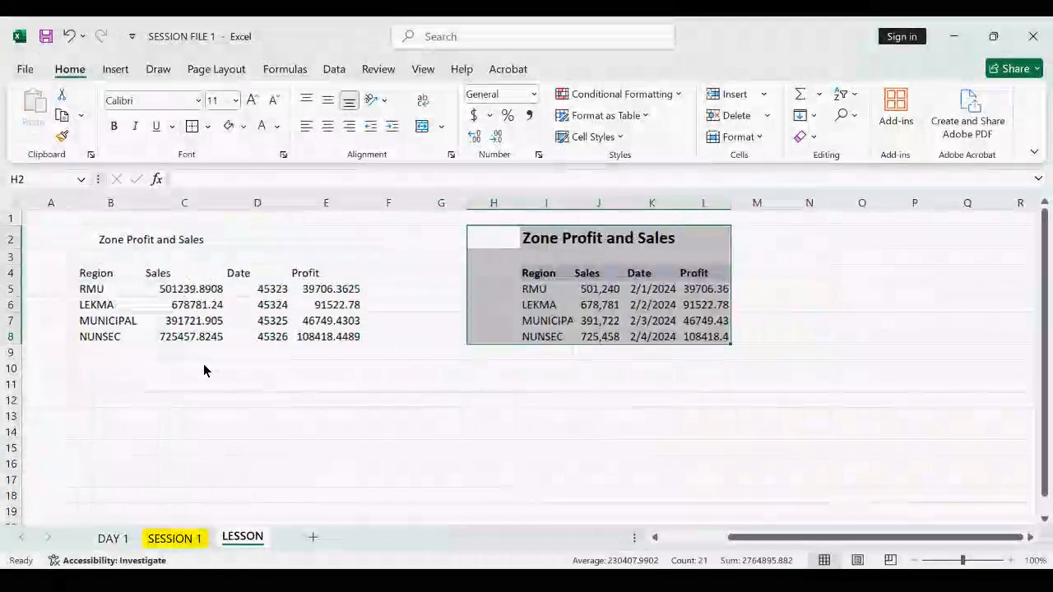
left_click(107, 292)
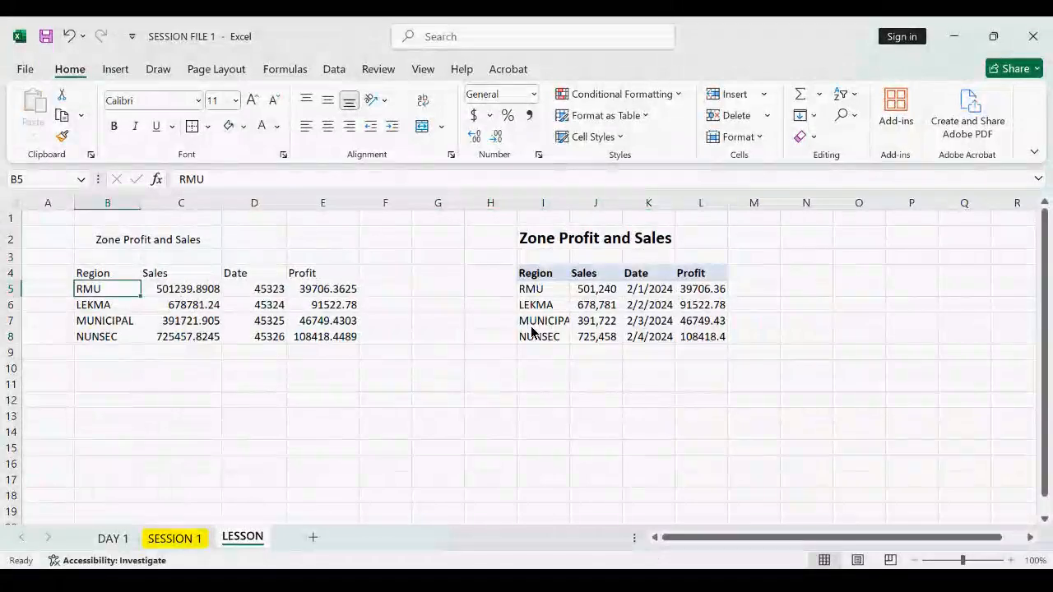
Widen column I so the MUNICIPAL region name fits in the sample table
left_click_drag(569, 210, 583, 204)
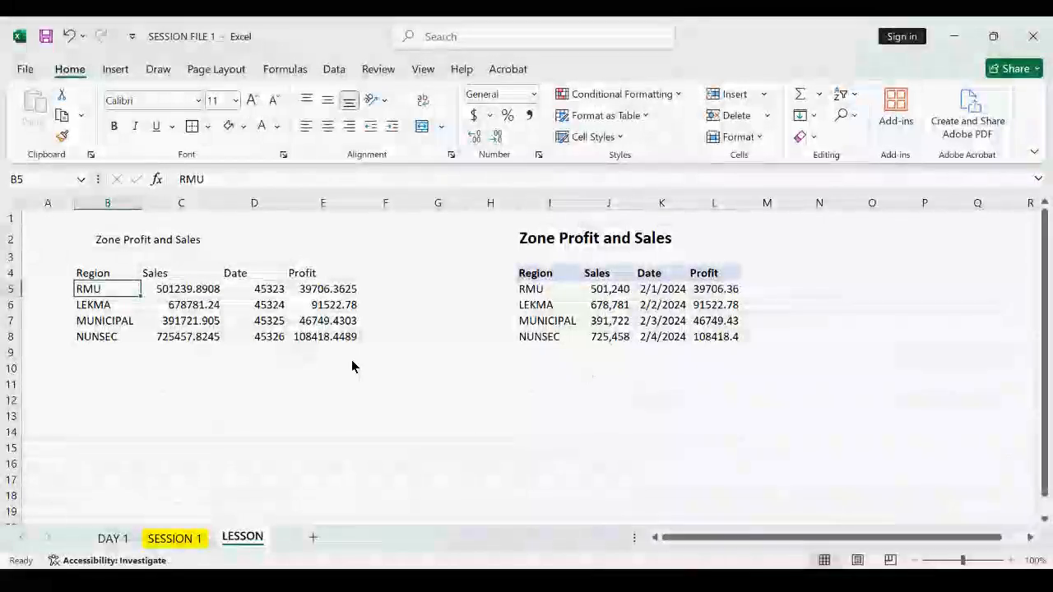
left_click(351, 360)
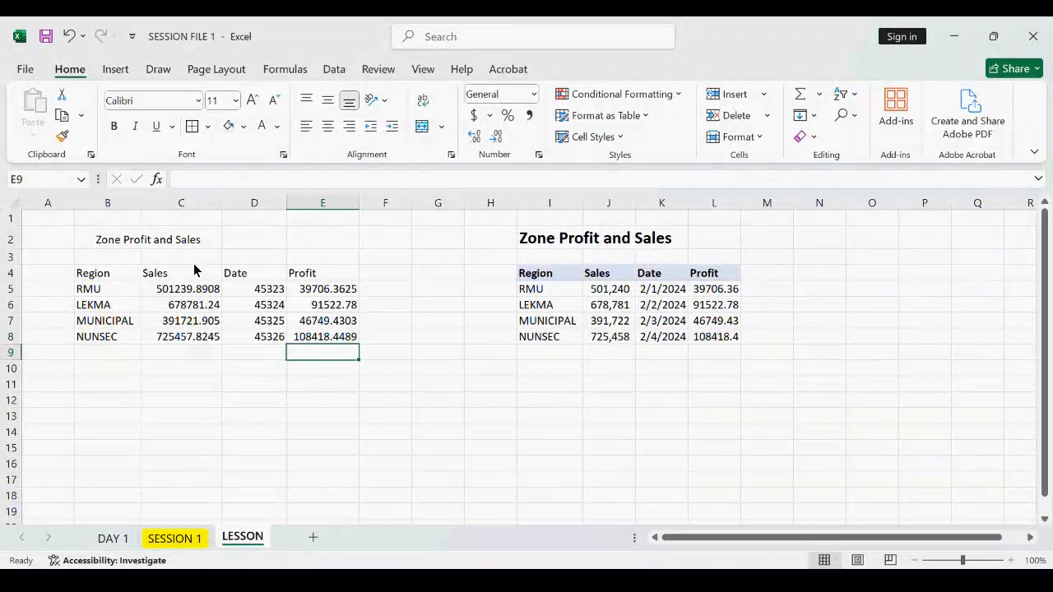
left_click(260, 403)
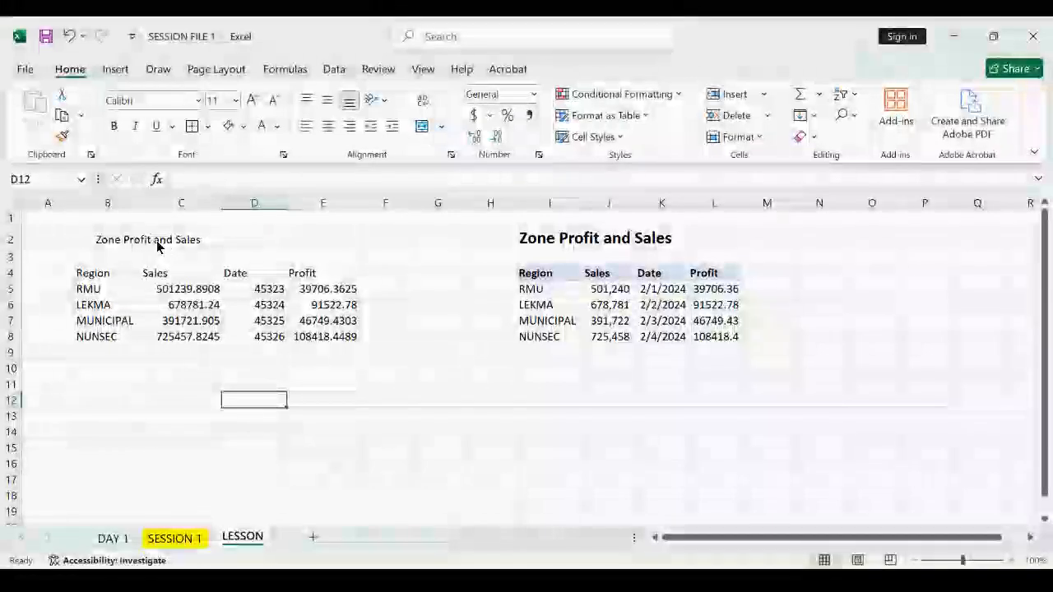
Make the merged title in B2 bold at font size 16 and widen column C until the whole title fits
left_click(157, 246)
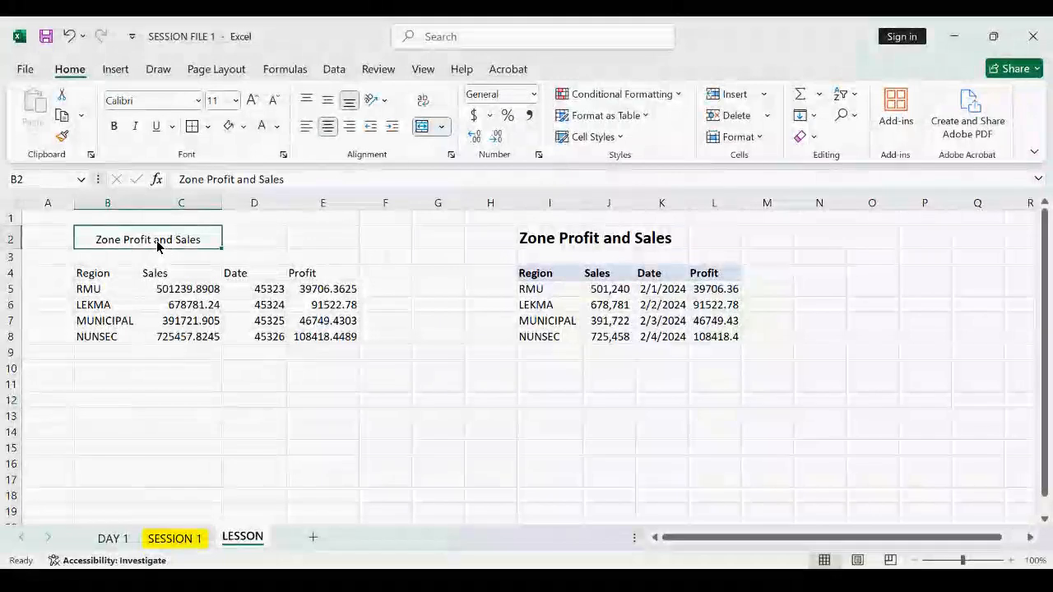
left_click(112, 131)
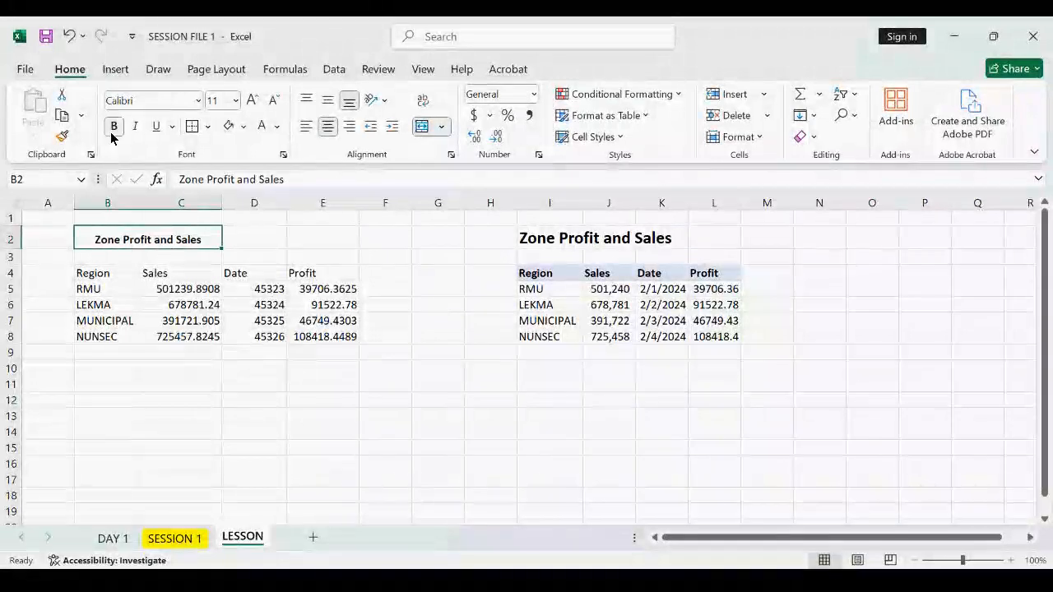
left_click(257, 104)
left_click(257, 105)
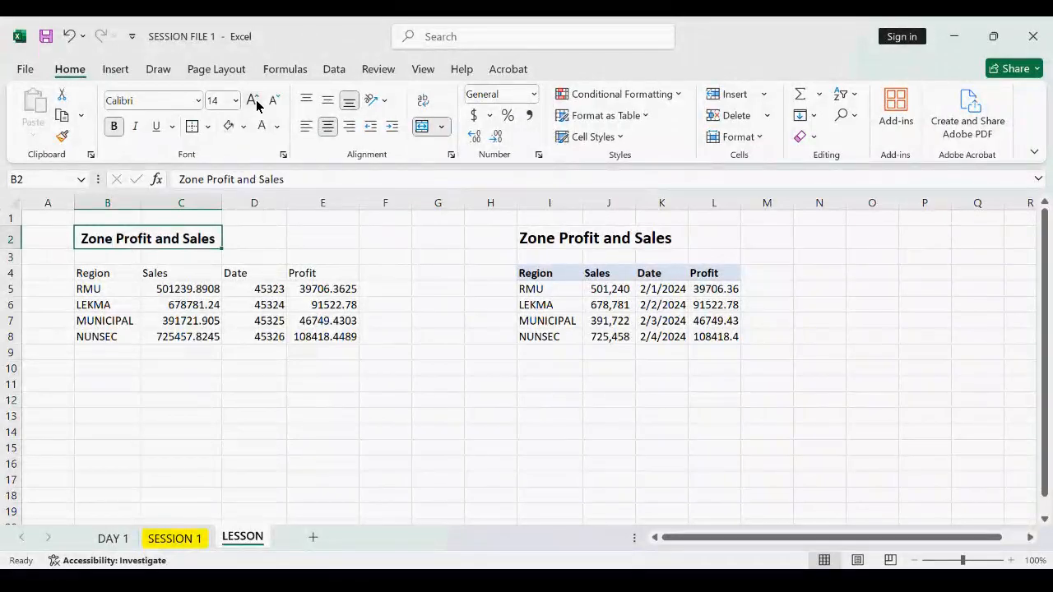
left_click(257, 104)
left_click(249, 423)
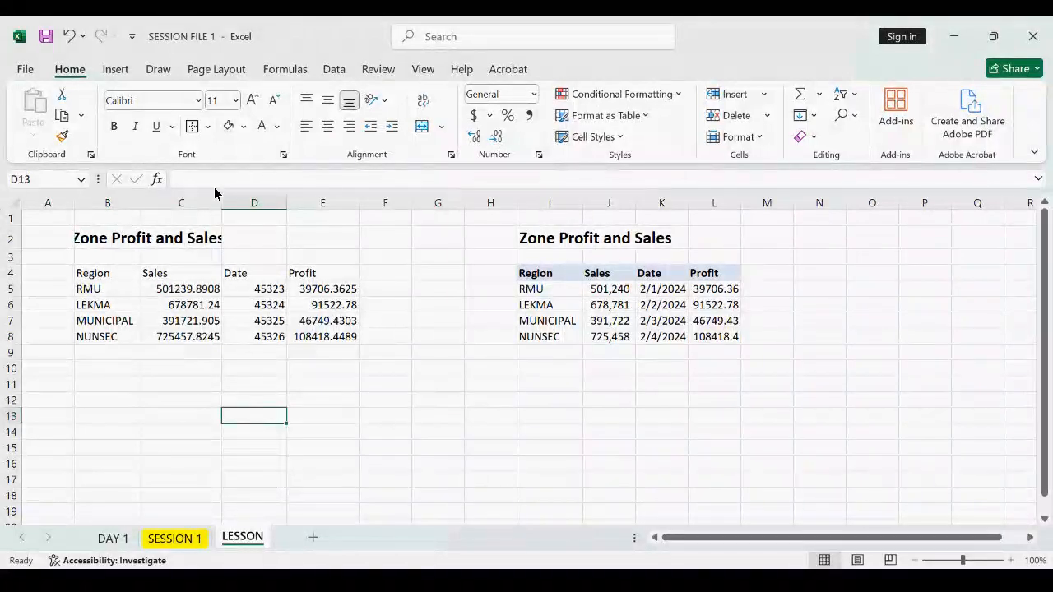
left_click_drag(222, 204, 244, 205)
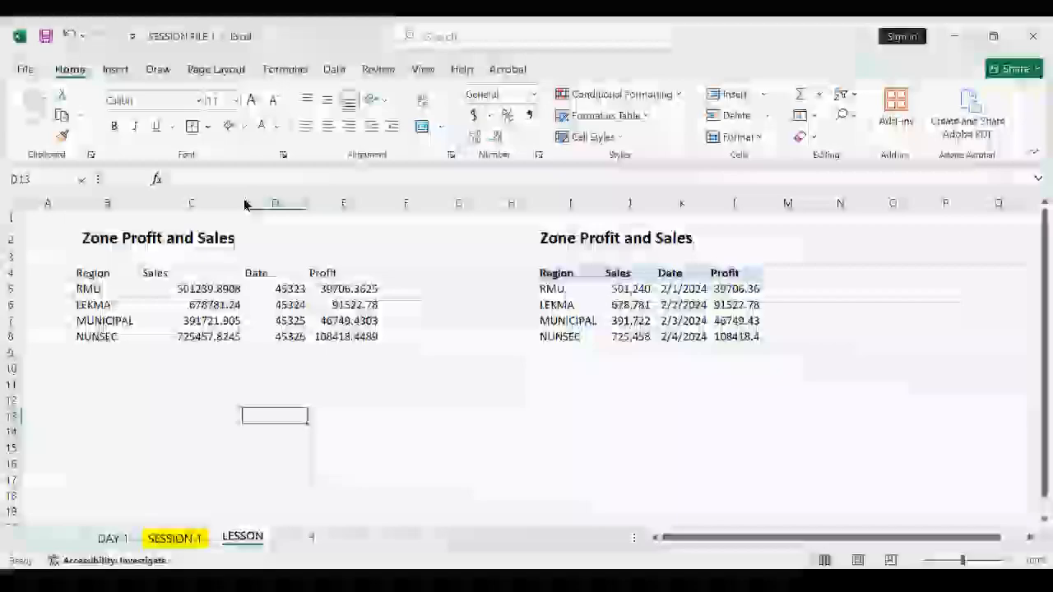
left_click(177, 239)
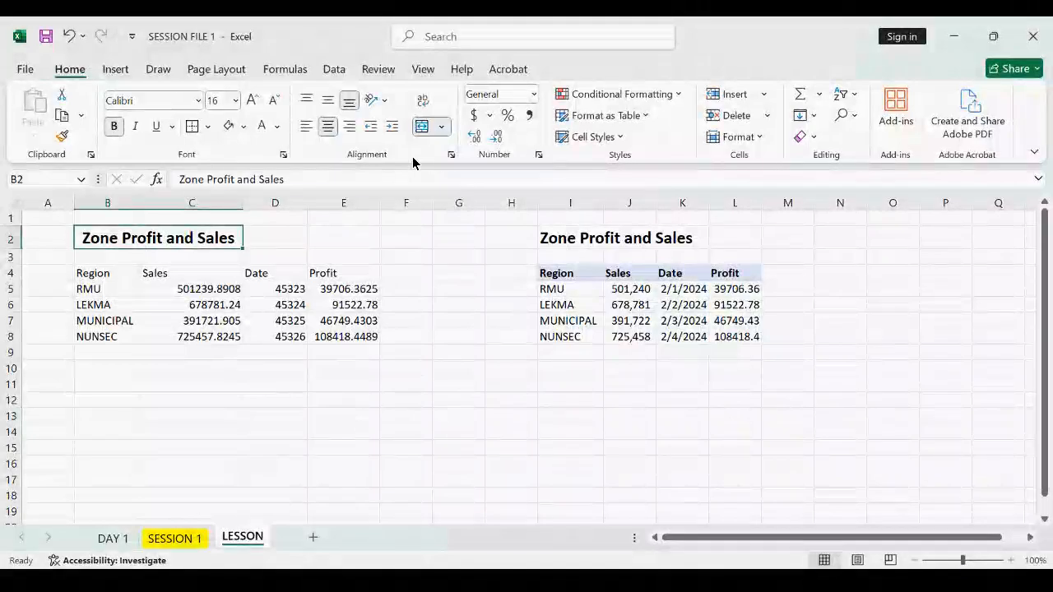
Enter "Excel masterclass" in E2 and "Day 1" in F2
left_click(331, 246)
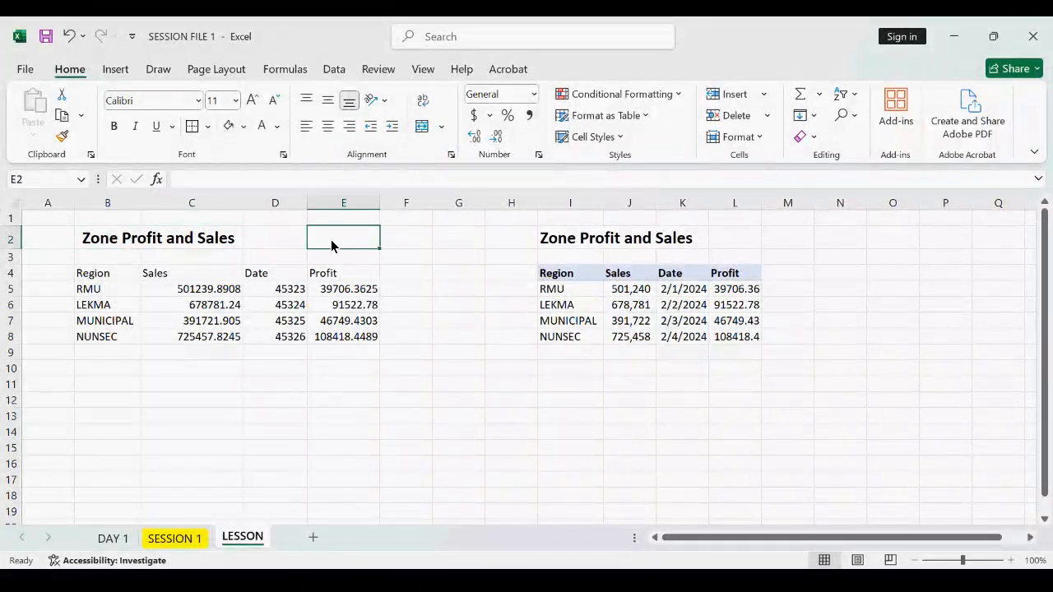
type("eXC")
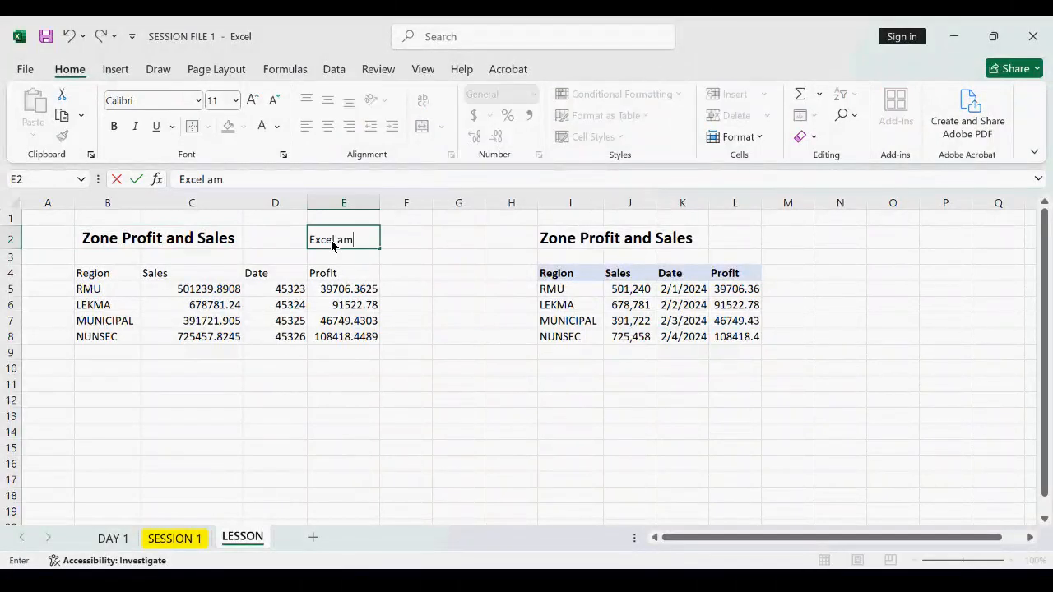
key("BackSpace")
type("masterclass")
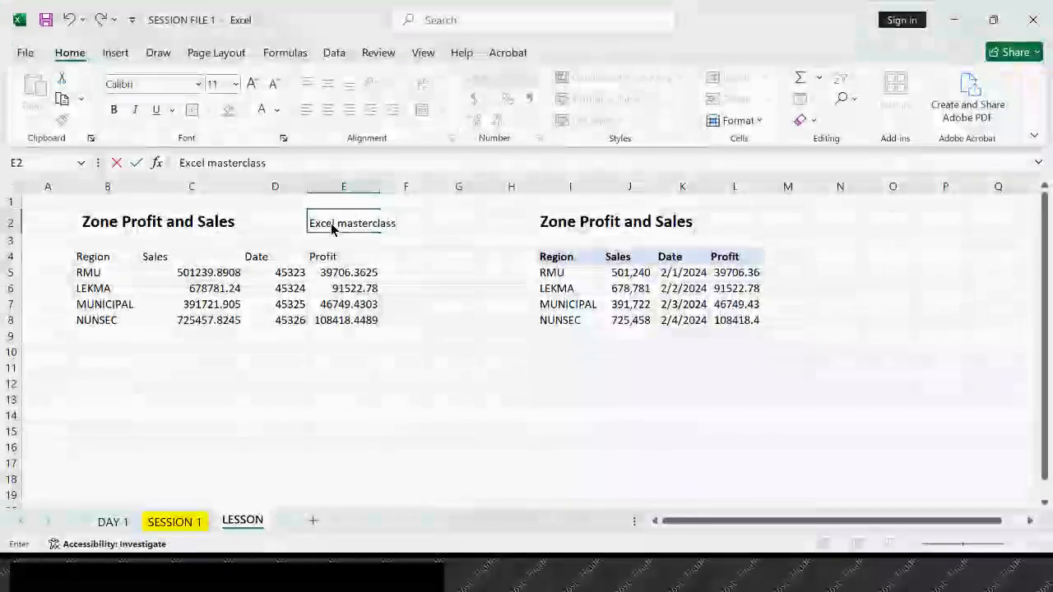
key("Return")
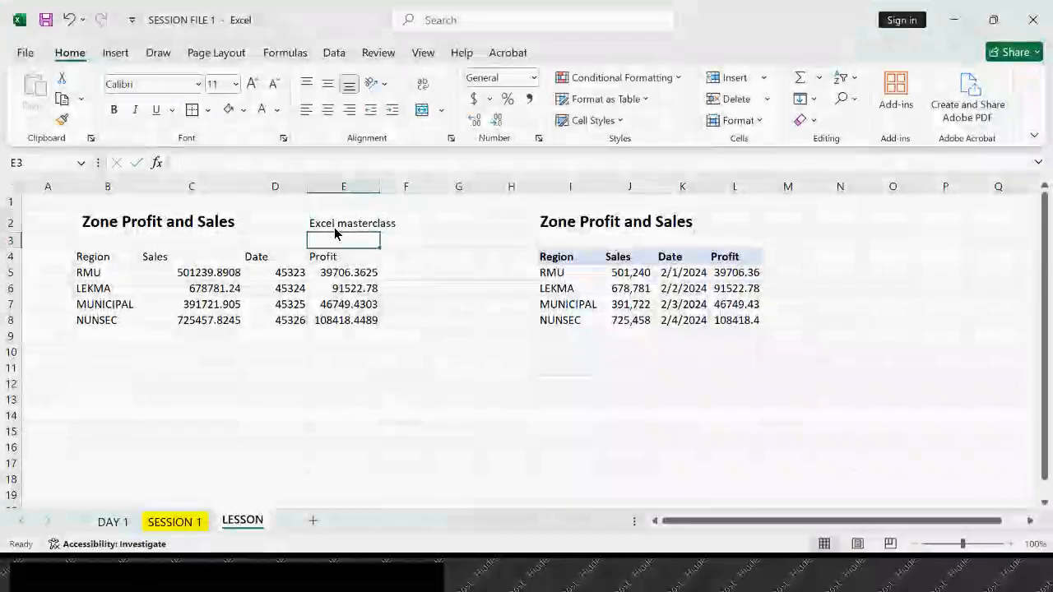
left_click(444, 366)
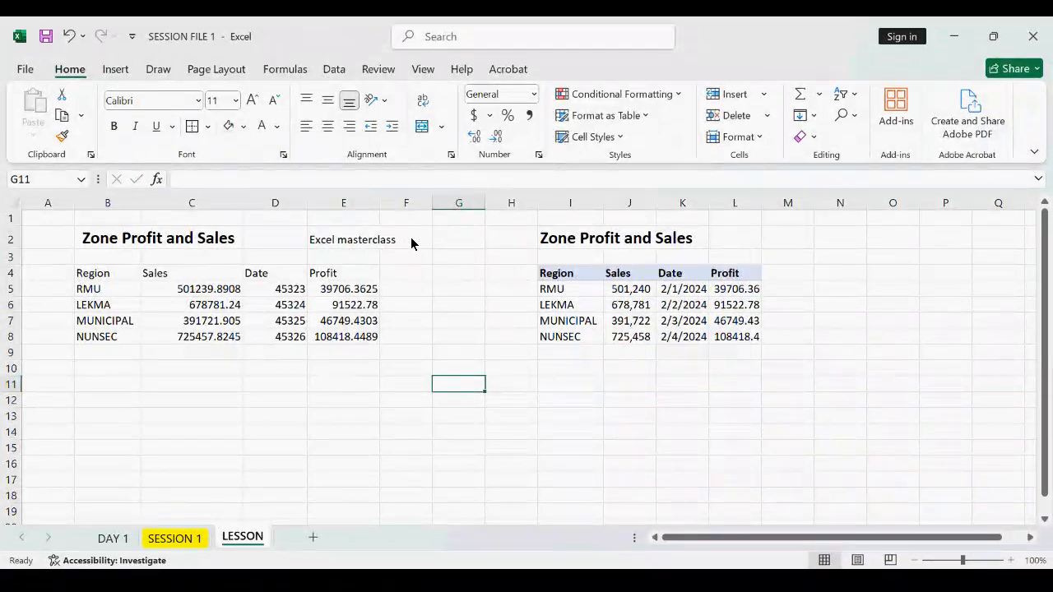
left_click(411, 243)
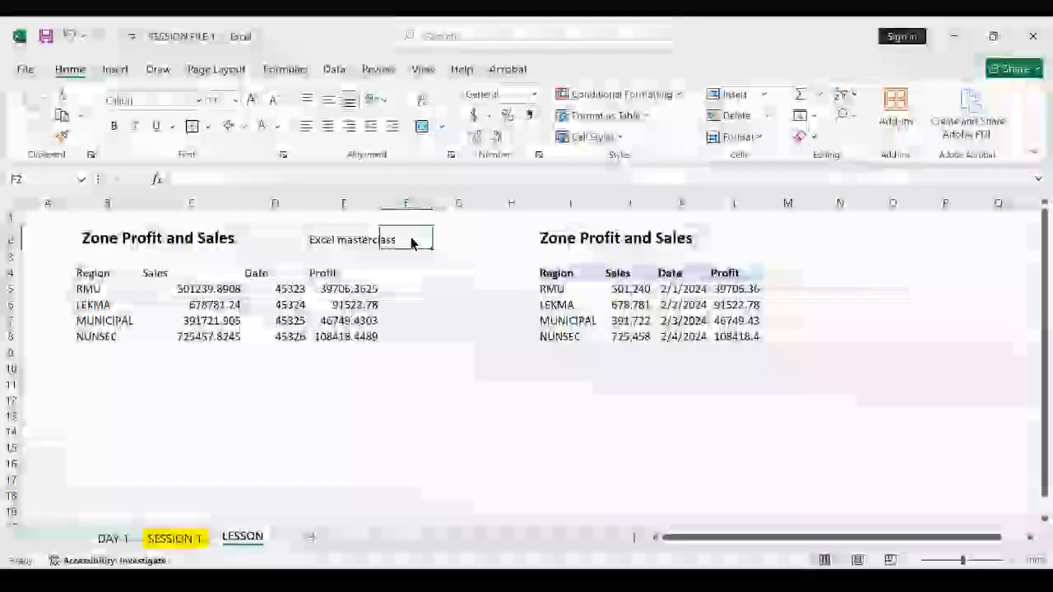
type("Day 1")
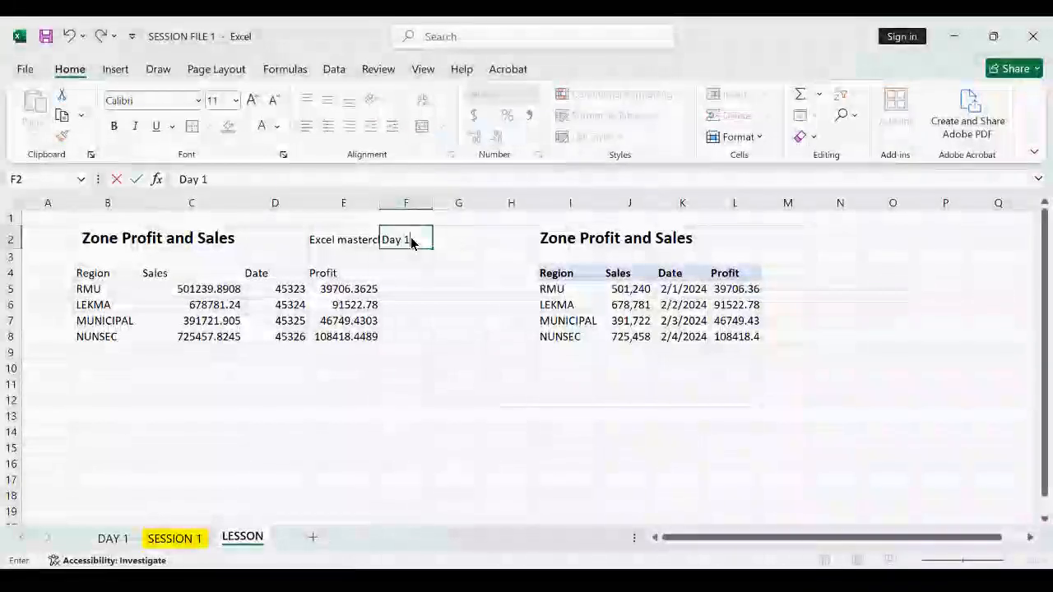
key("Return")
left_click(420, 401)
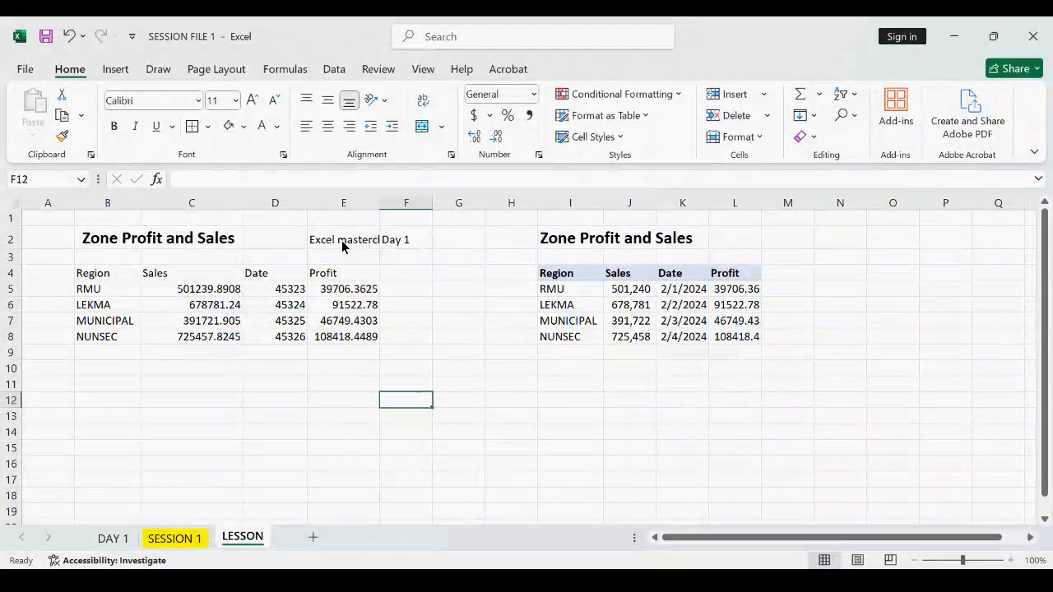
Try fitting the E2 text by widening column E and by merging and centering D2:E2, undoing each attempt
left_click_drag(380, 204, 402, 209)
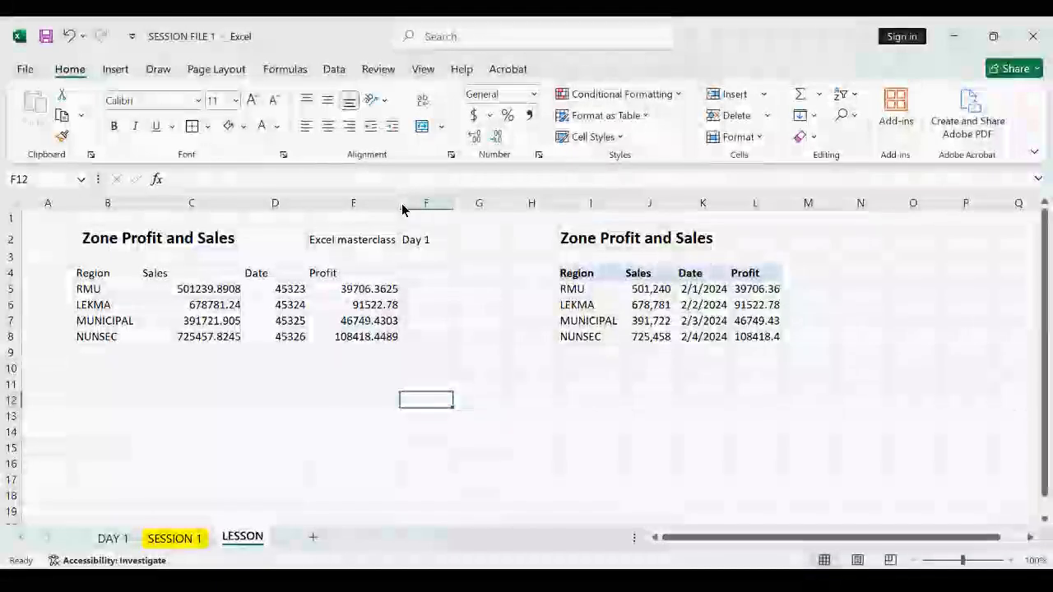
key("ctrl+z")
left_click_drag(359, 244, 298, 242)
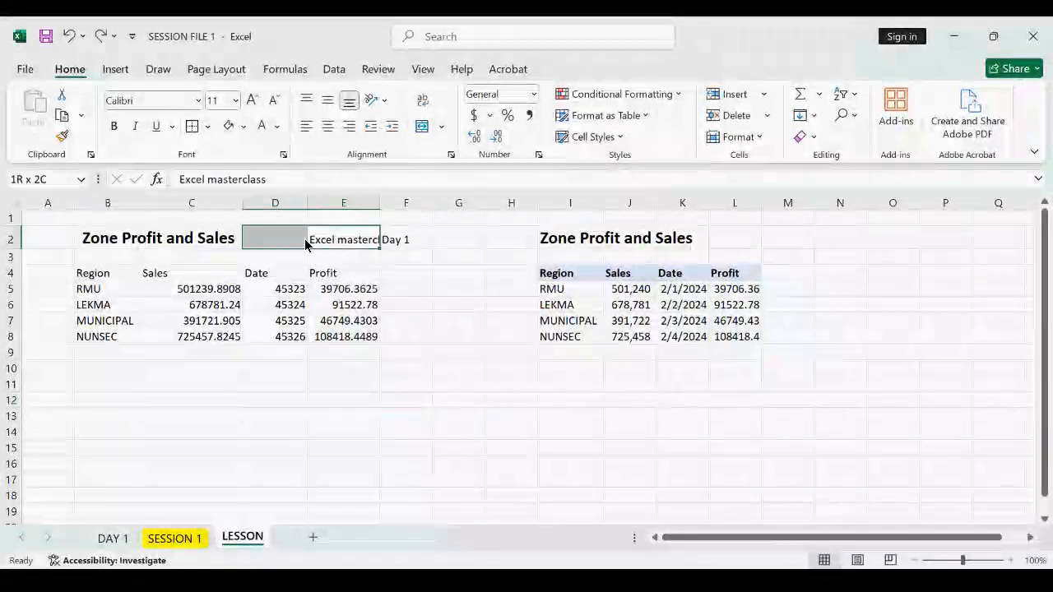
left_click(422, 128)
left_click(430, 388)
key("ctrl+z")
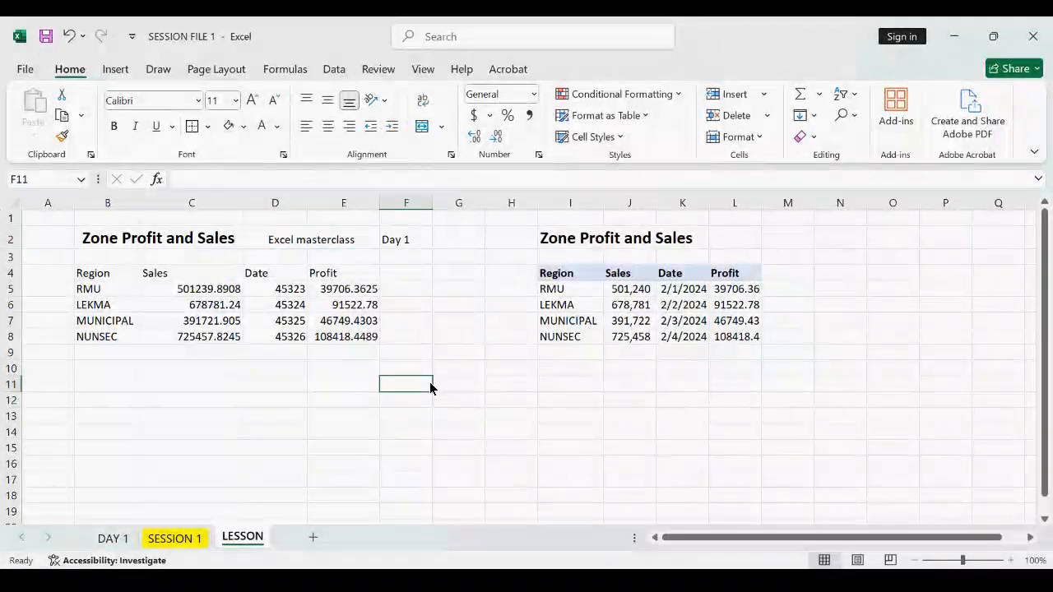
left_click(449, 311)
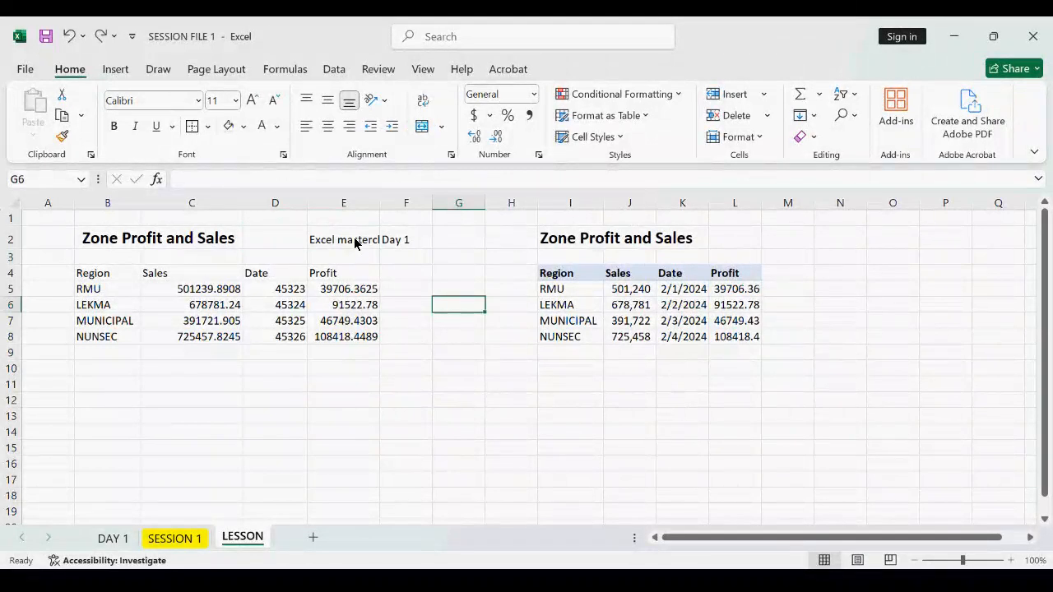
Combine D2:E2 with the plain Merge Cells option and center the text horizontally in the merged cell
left_click_drag(353, 237, 295, 244)
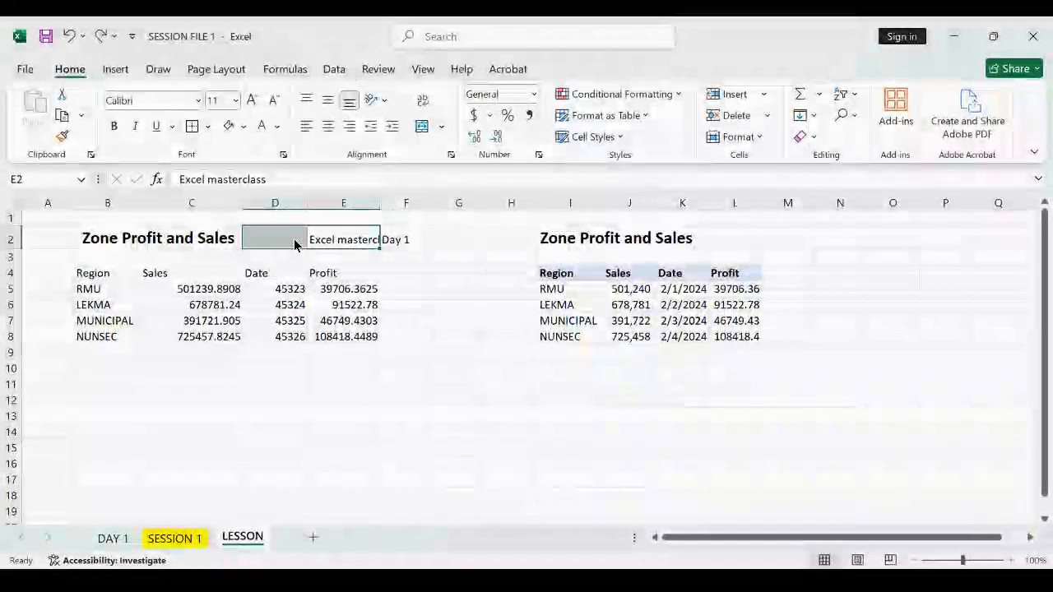
left_click(441, 126)
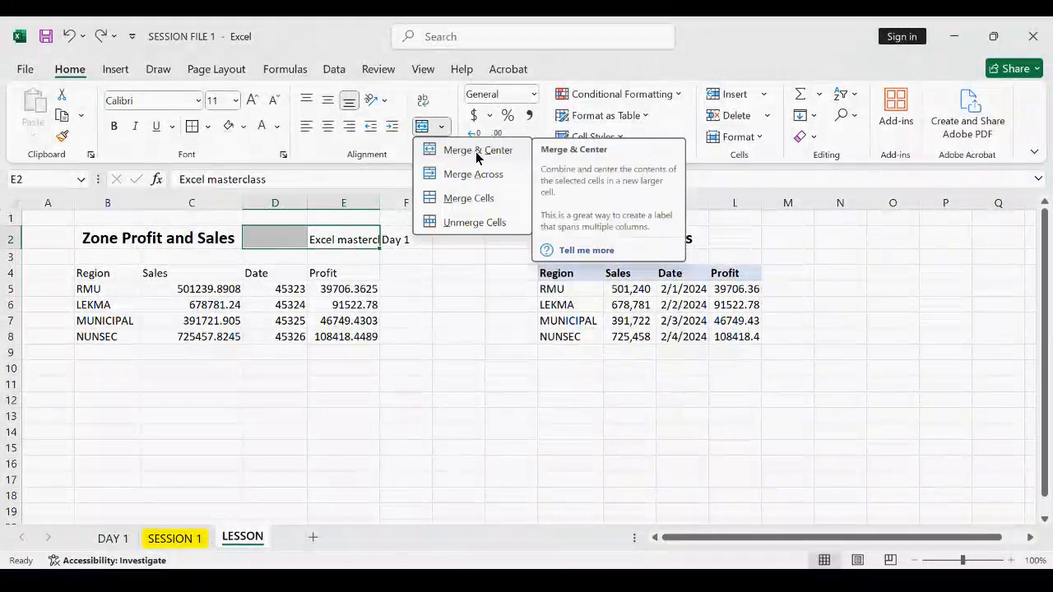
left_click(478, 203)
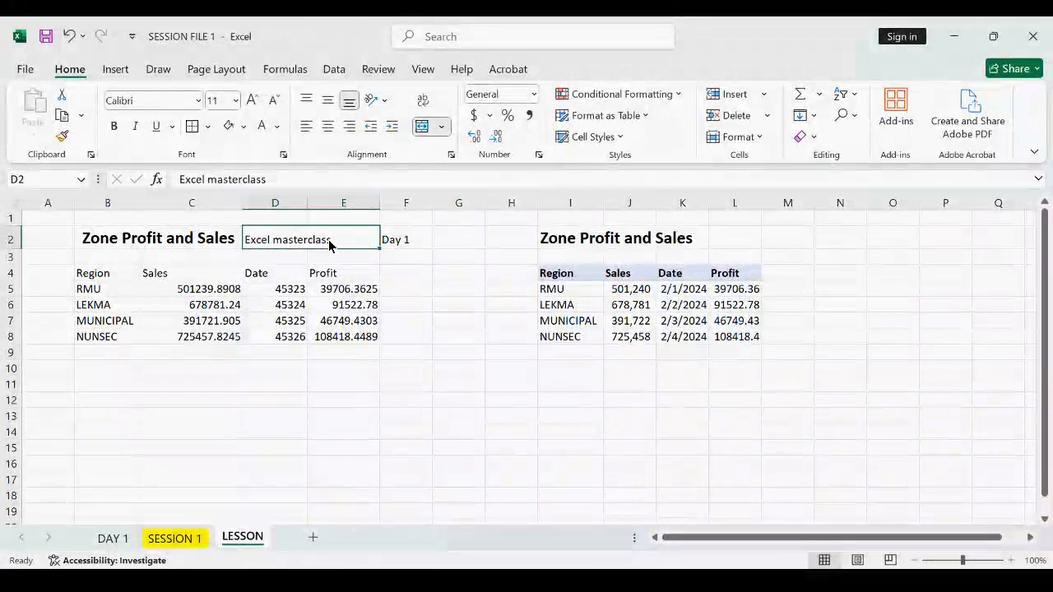
left_click(379, 414)
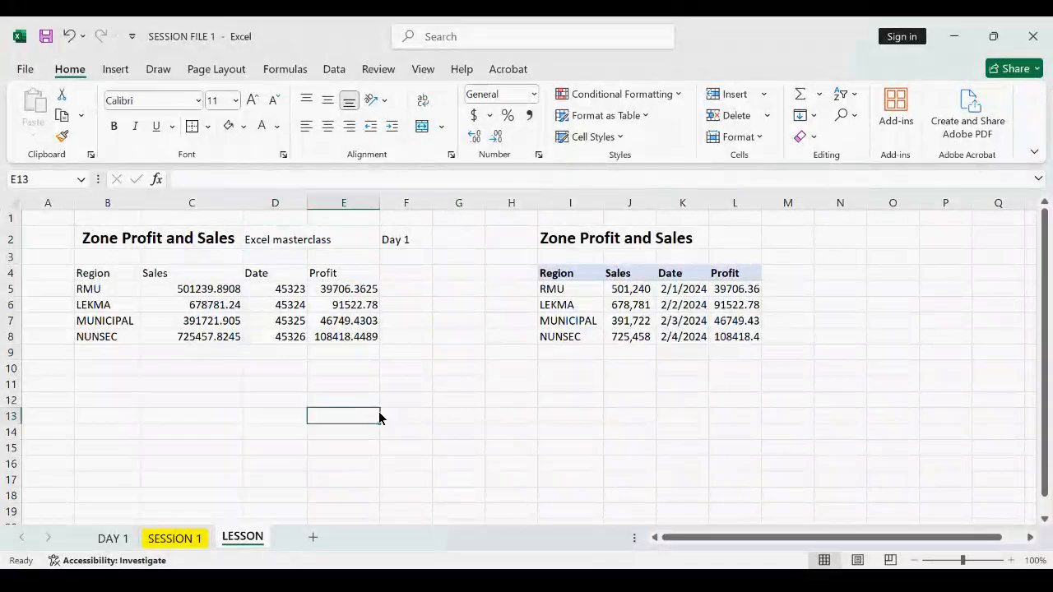
left_click(302, 233)
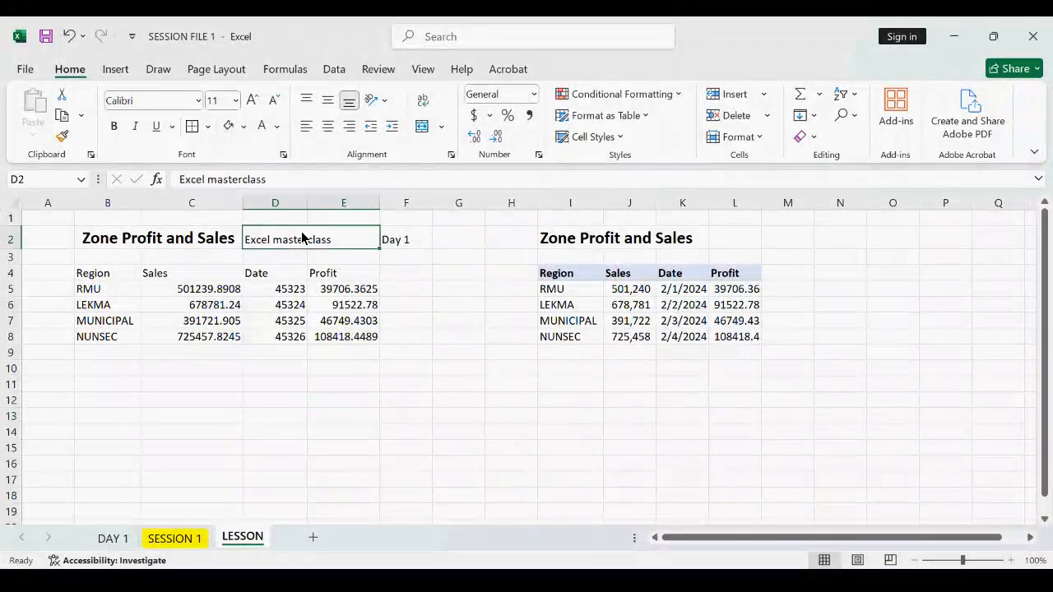
left_click(326, 128)
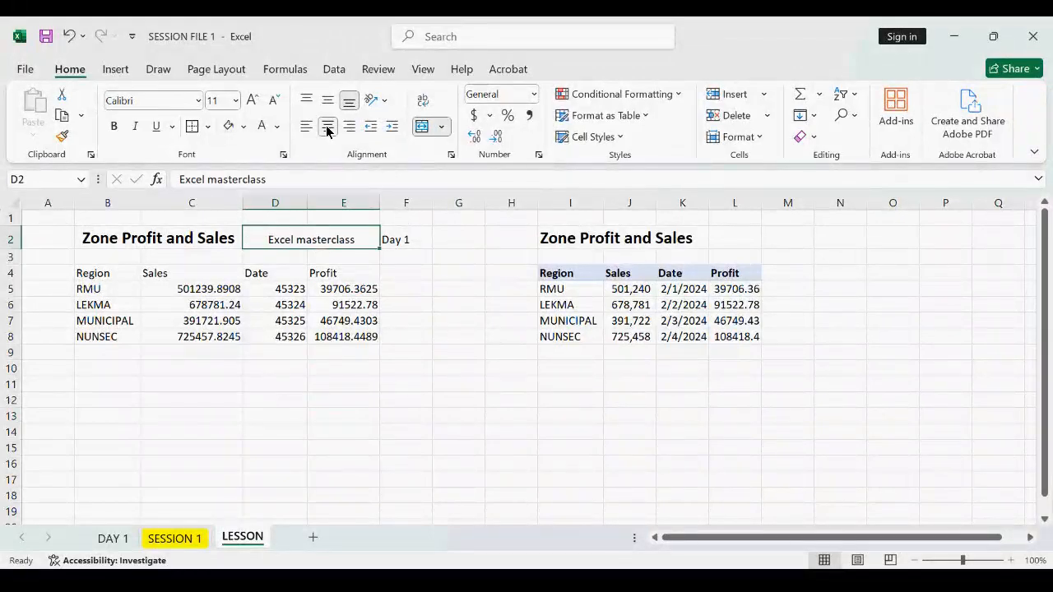
left_click(426, 295)
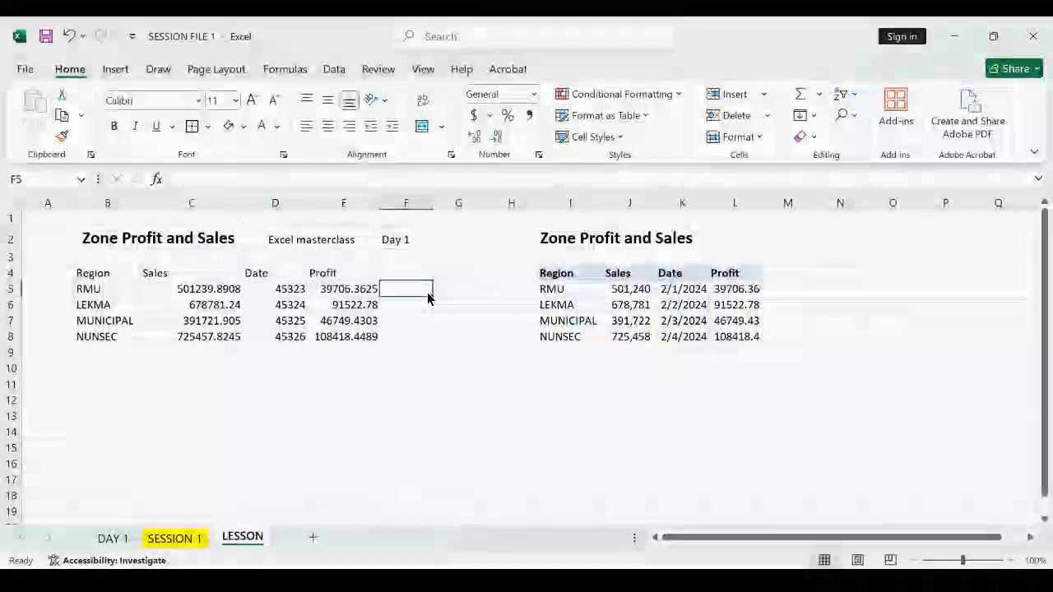
Undo the centering, the merge and the "Day 1" and "Excel masterclass" entries in row 2
key("ctrl+z")
key("ctrl+z")
key("ctrl+z")
key("ctrl+z")
left_click(211, 391)
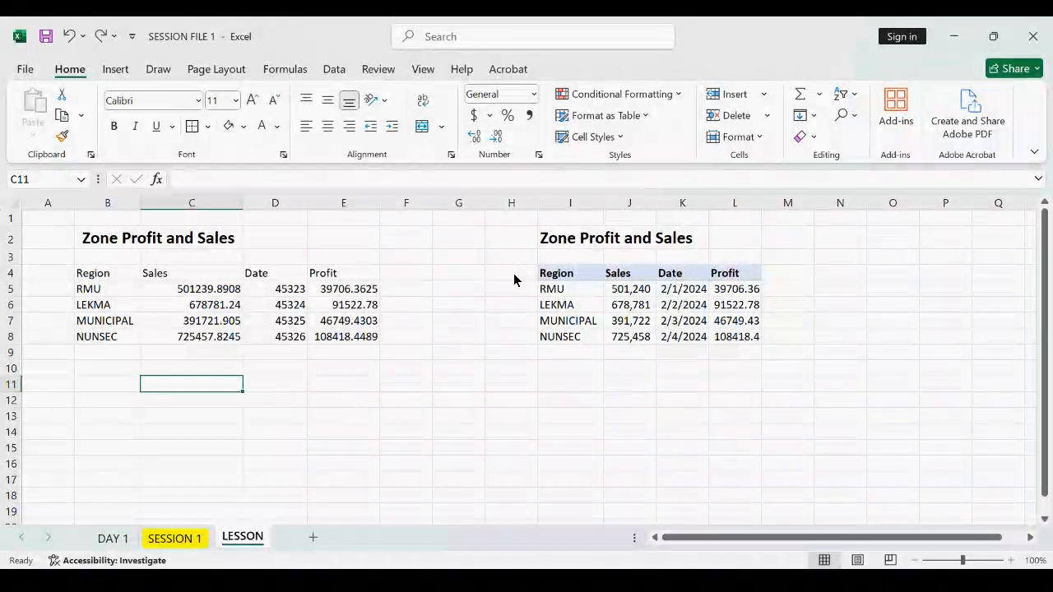
Enter "data" in E2 and "info" in F2
left_click(352, 247)
type("days")
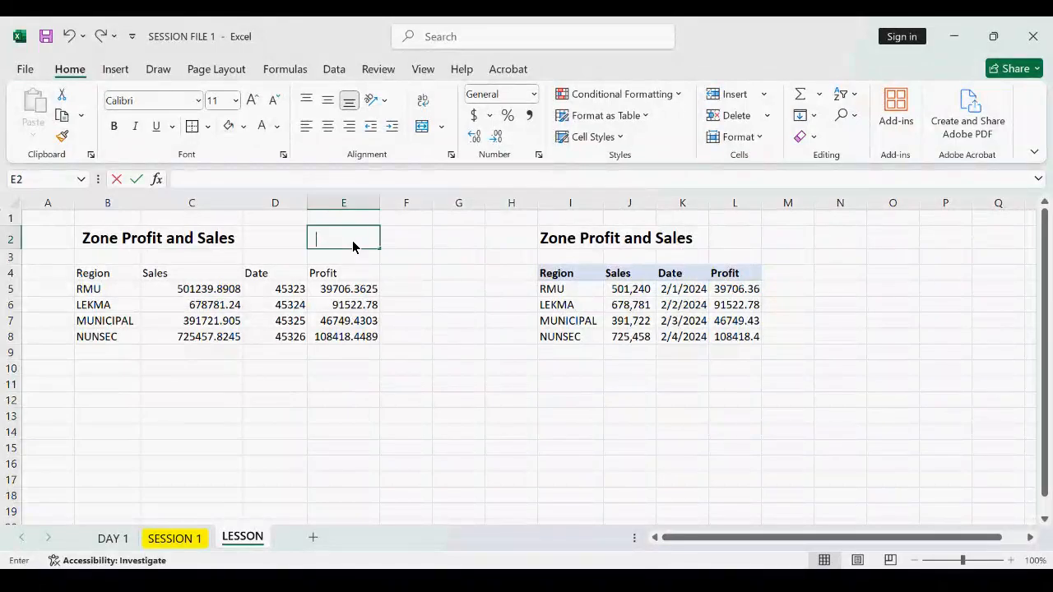
key("BackSpace")
key("BackSpace")
key("BackSpace")
key("BackSpace")
type("data")
key("Tab")
type("infp")
key("BackSpace")
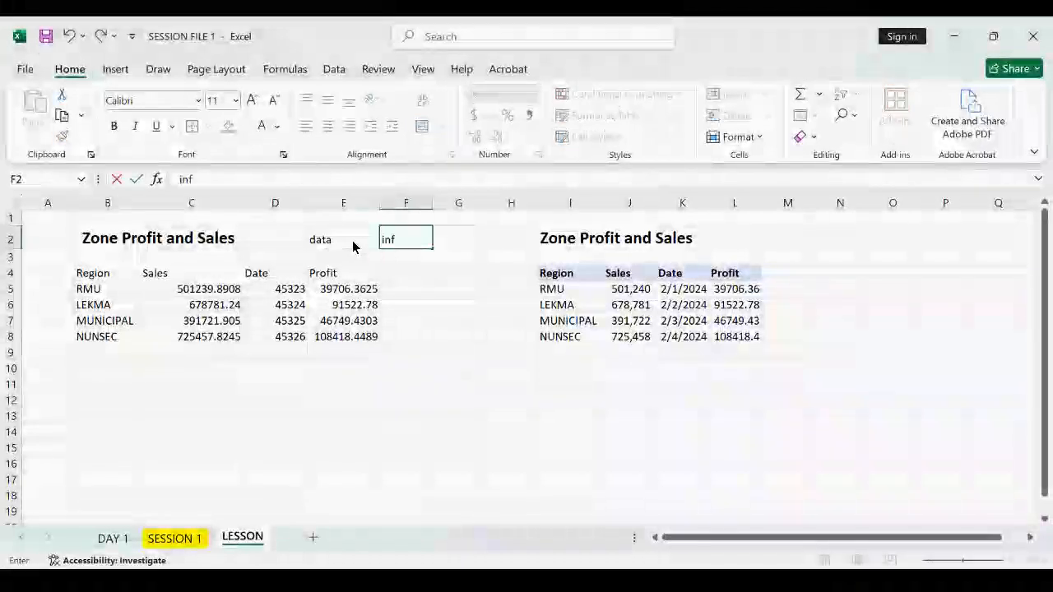
type("o")
key("Return")
double_click(353, 242)
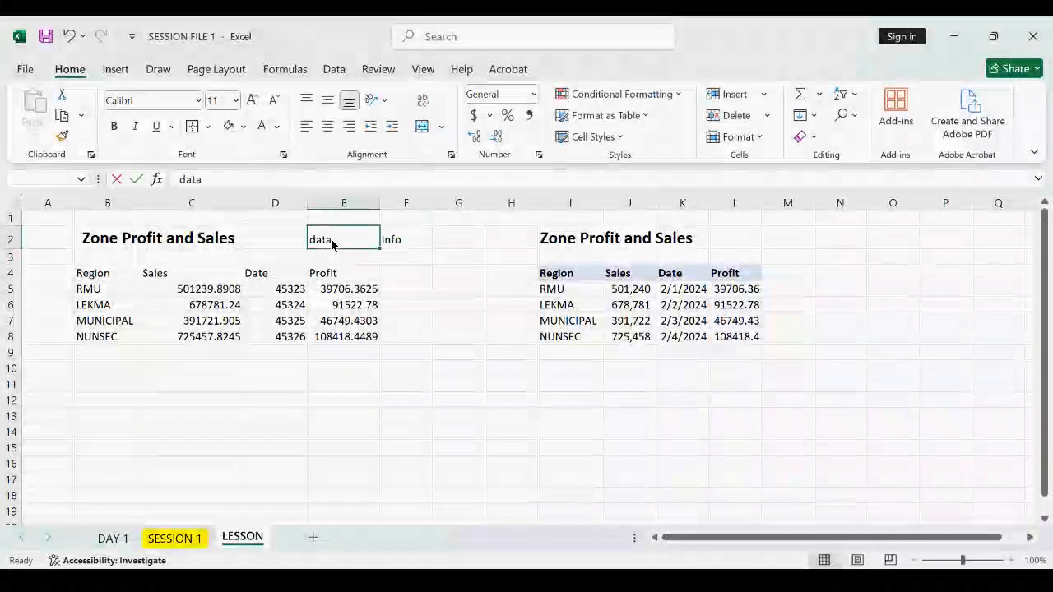
Try merging and centering E2:F2 while both cells hold text, accepting the loss of the second value, and undo the merge
left_click_drag(406, 261, 391, 239)
left_click(412, 303)
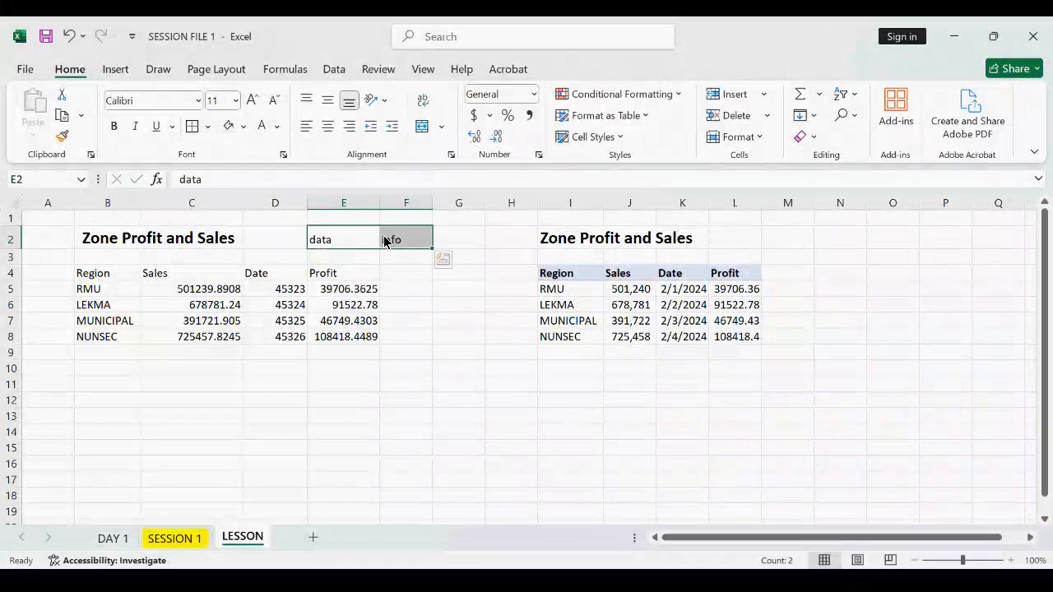
left_click(421, 126)
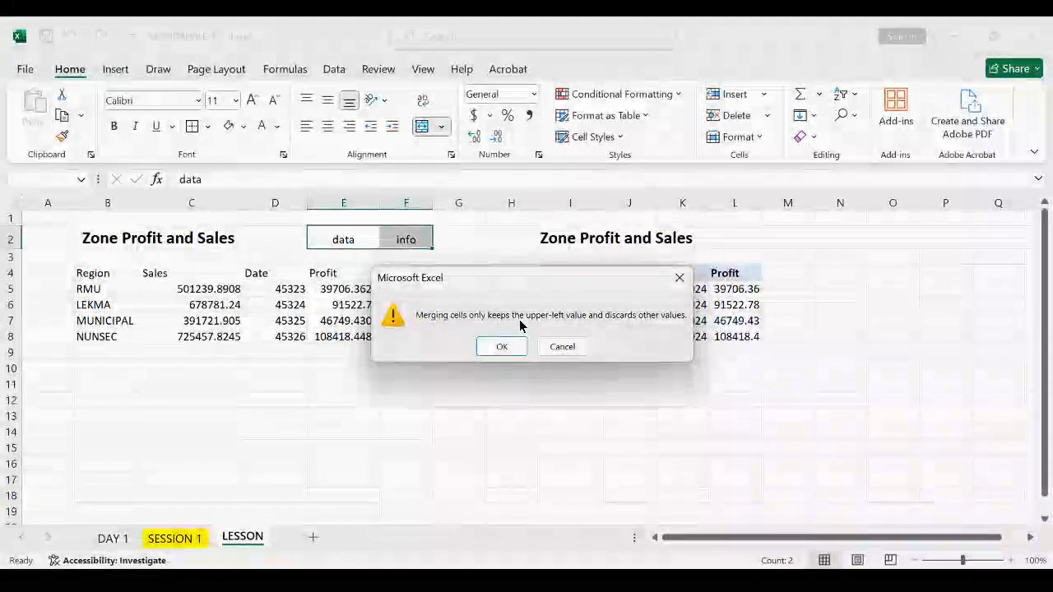
left_click(504, 346)
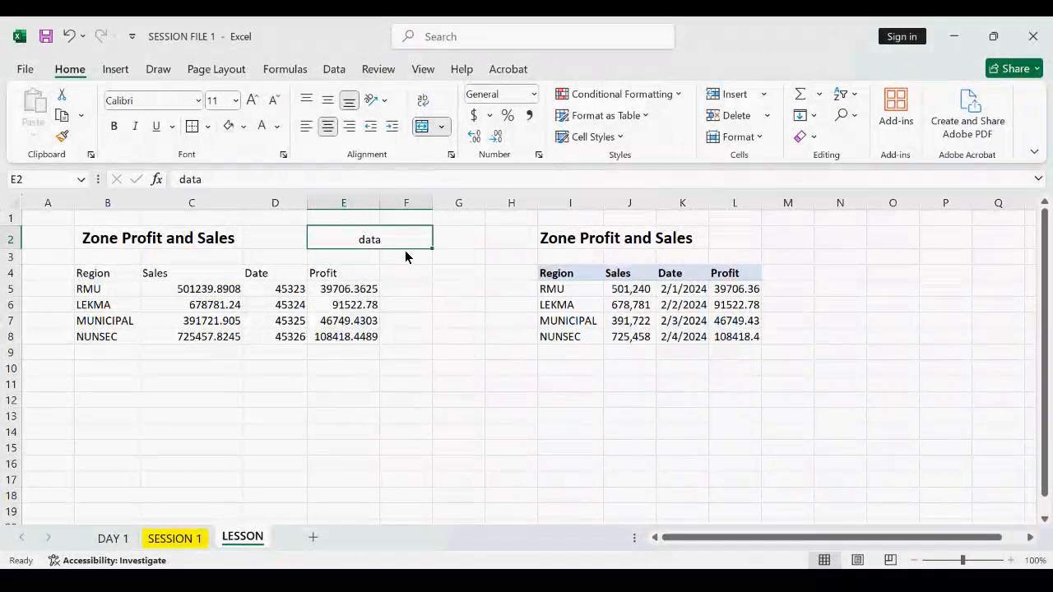
key("ctrl+z")
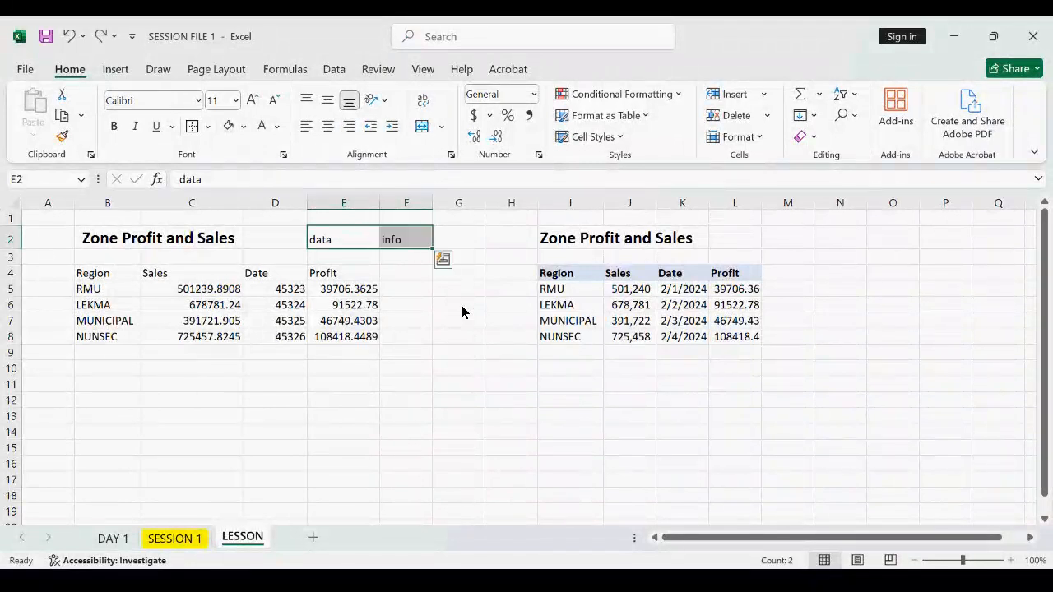
left_click(453, 325)
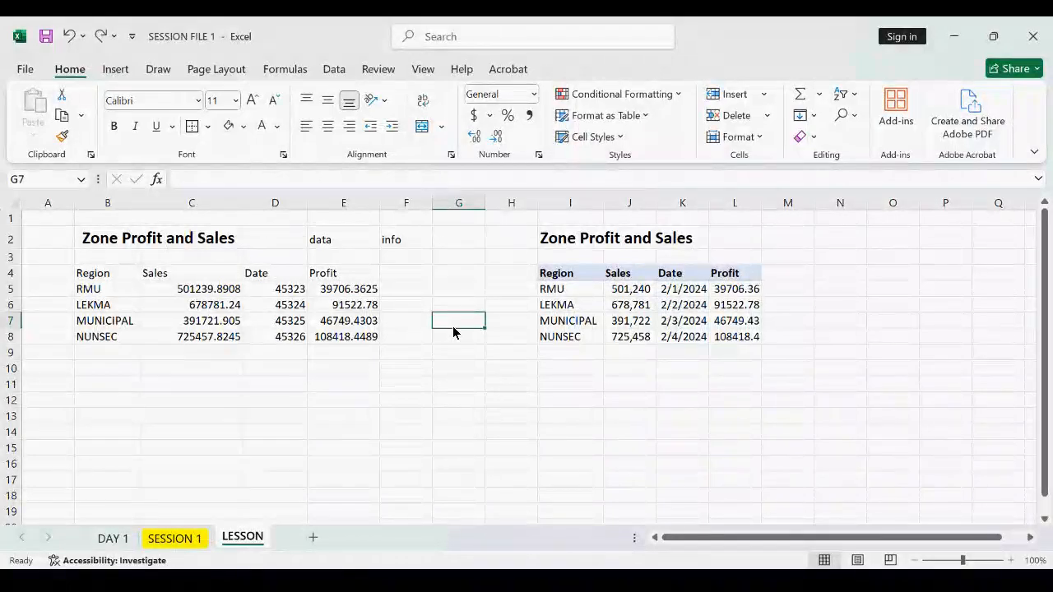
Clear the "data" and "info" entries from E2 and F2
left_click(344, 242)
key("Delete")
left_click(398, 241)
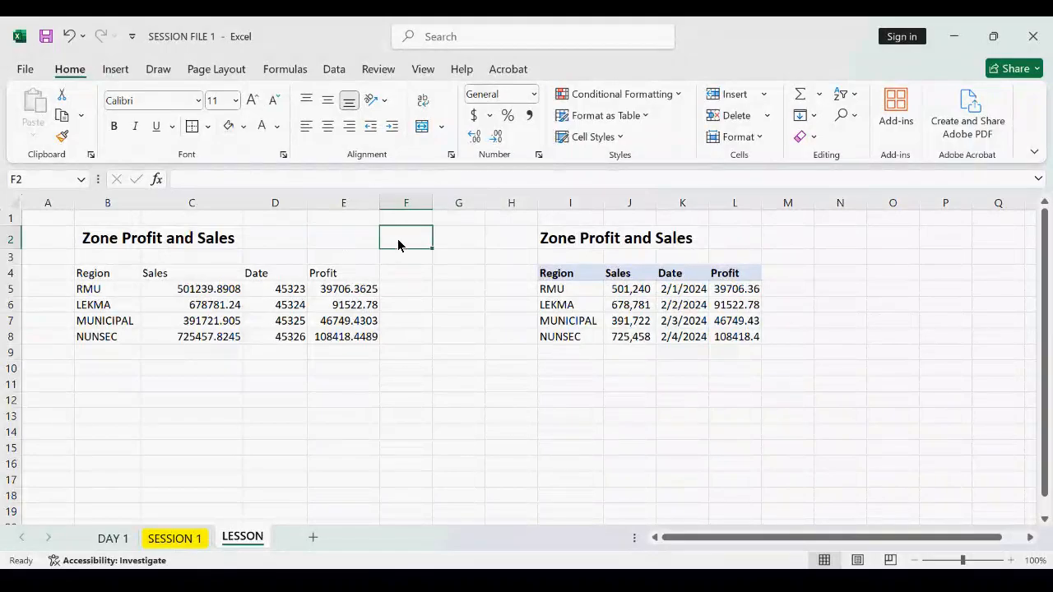
left_click(412, 277)
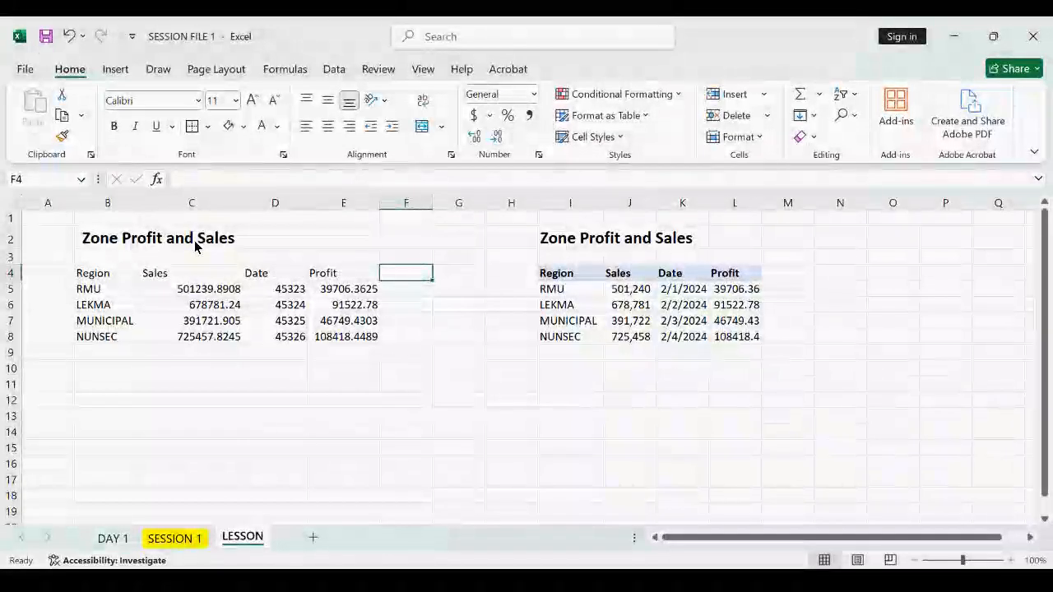
left_click(272, 242)
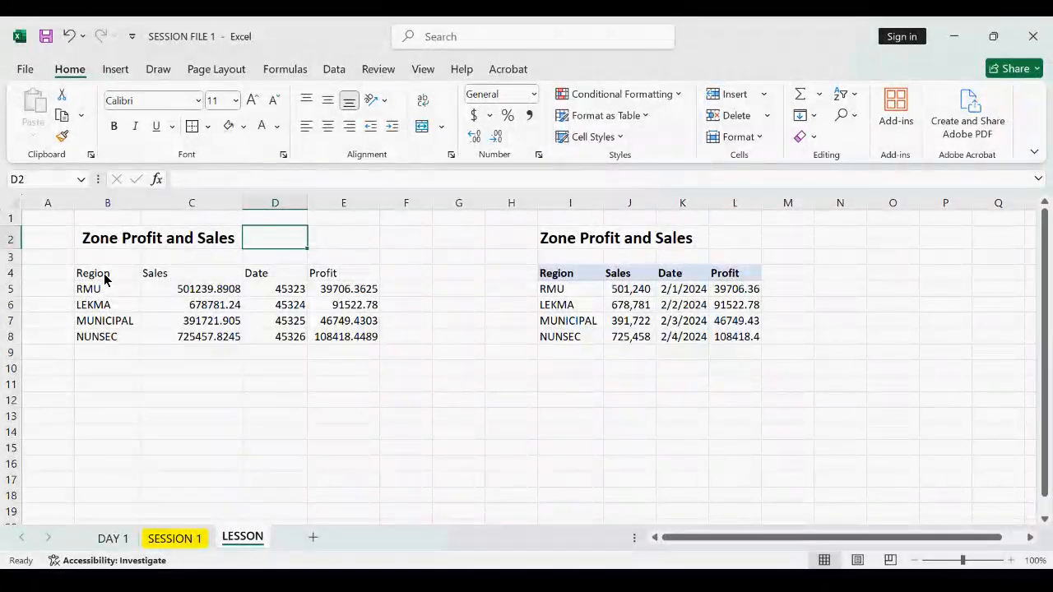
Make the column headers in B4:E4 bold
left_click_drag(100, 278, 334, 282)
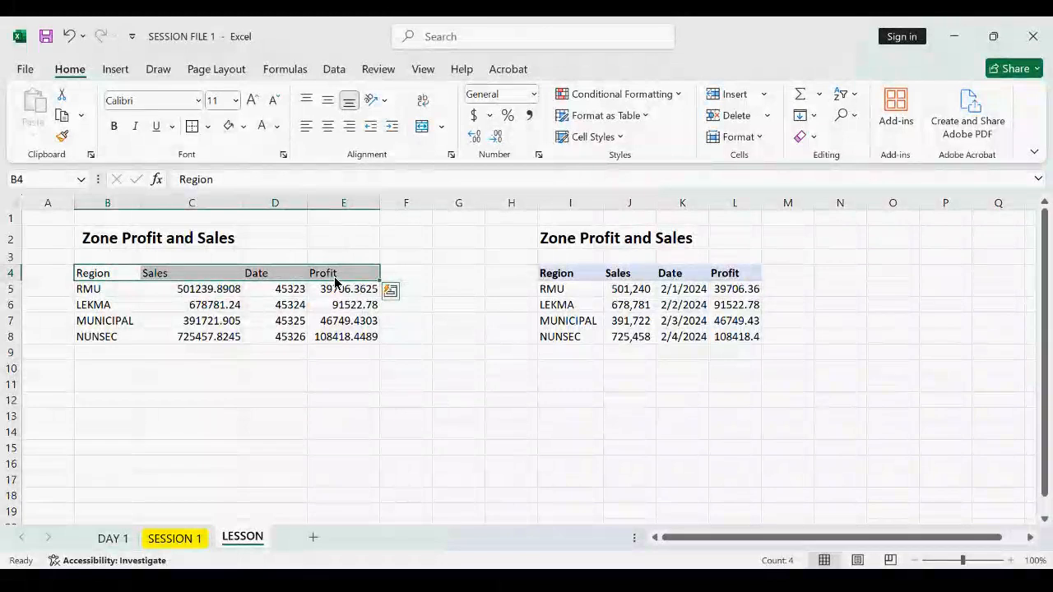
key("ctrl+b")
key("ctrl+z")
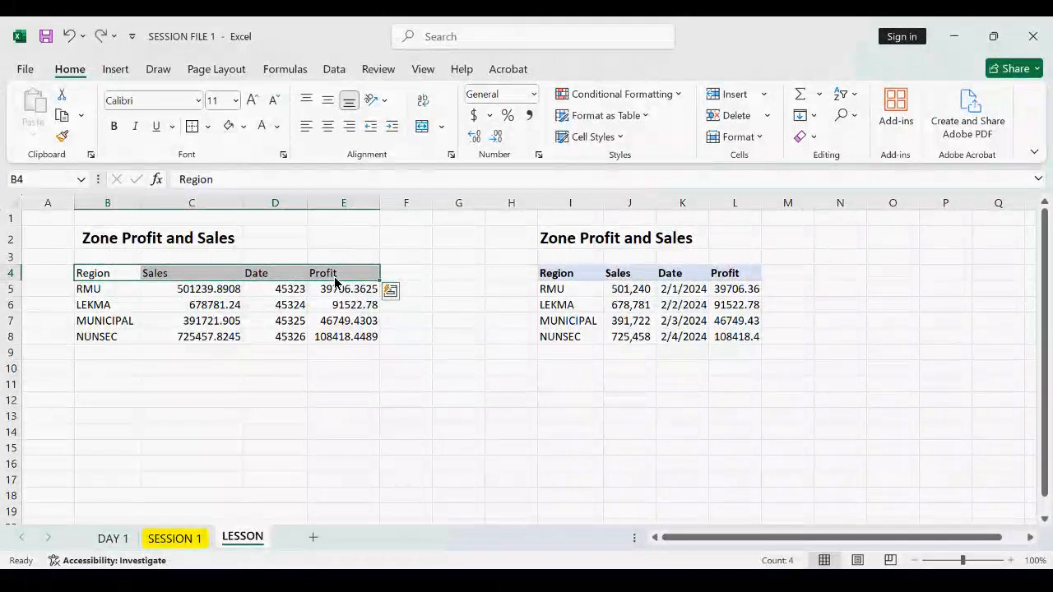
left_click(114, 130)
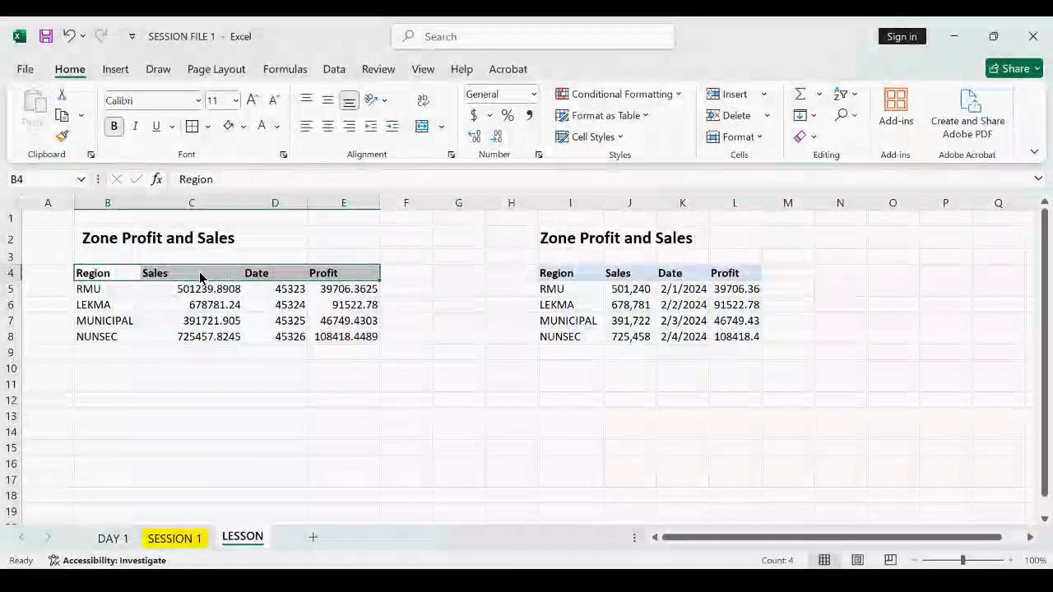
left_click(204, 384)
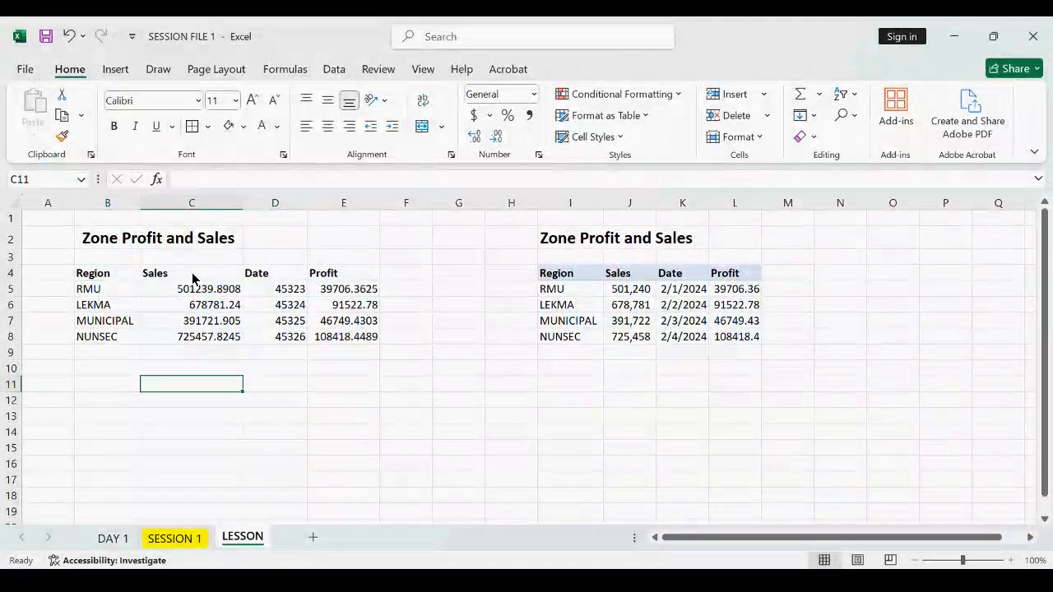
Undo and redo the header bolding several times to compare both looks, leaving the headers bold
key("ctrl+z")
key("ctrl+y")
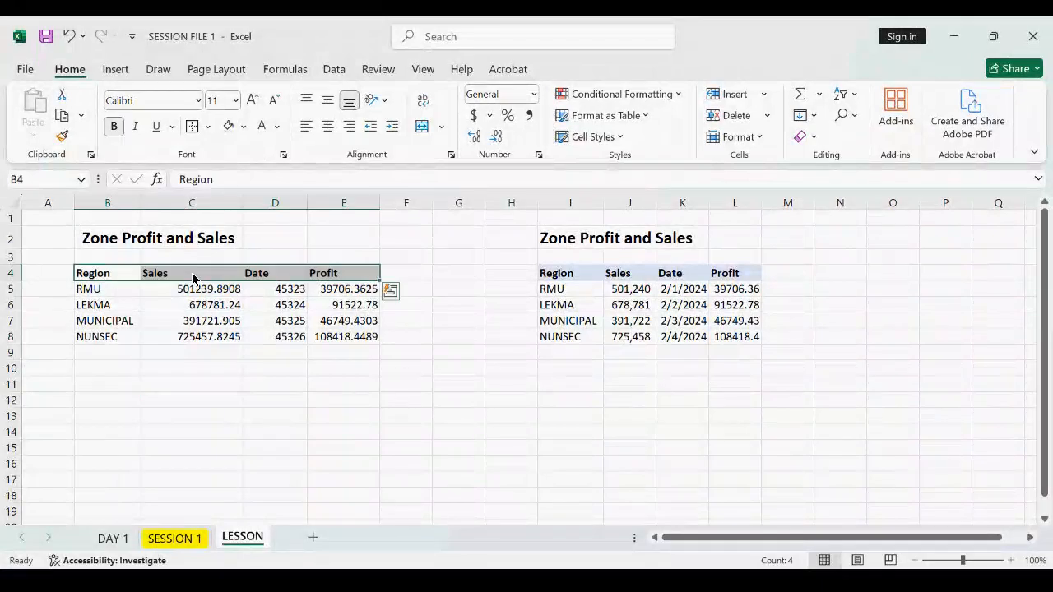
key("ctrl+z")
left_click(191, 385)
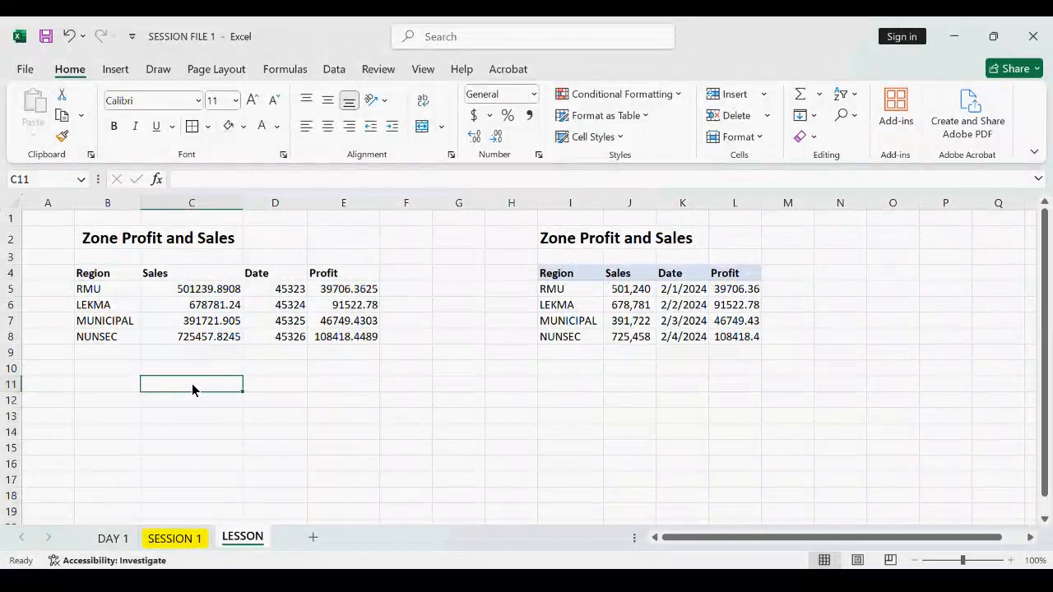
key("ctrl+z")
left_click(193, 385)
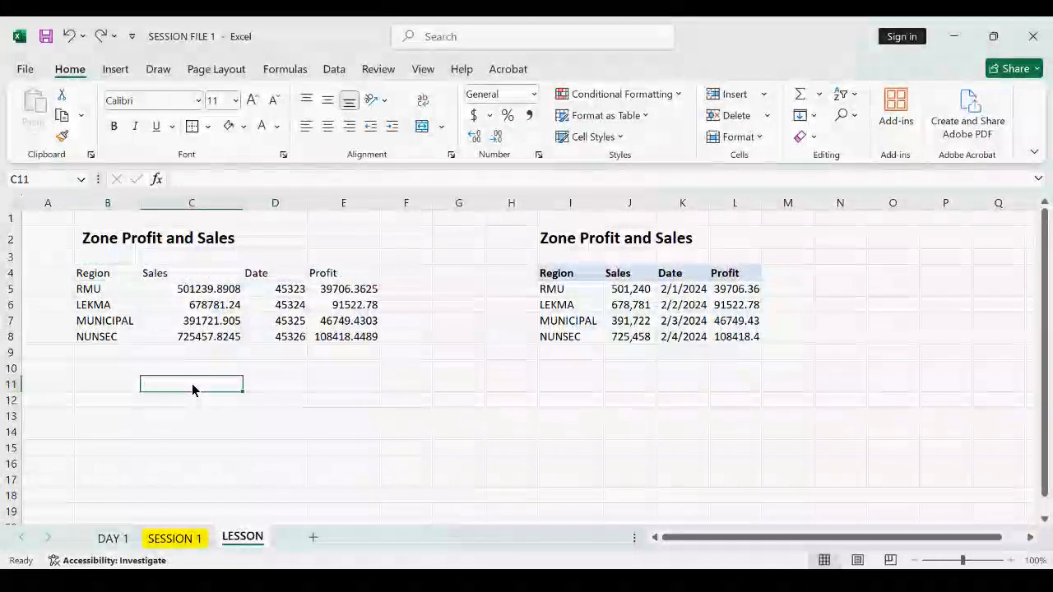
key("ctrl+y")
key("ctrl+z")
left_click(190, 385)
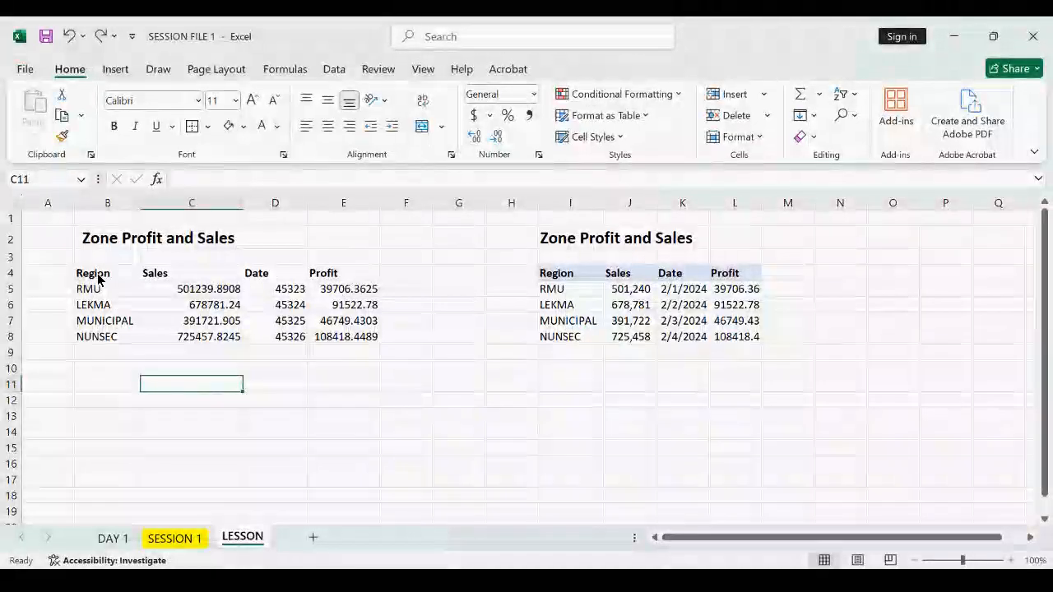
Fill the header cells B4:E4 with the gold theme color
left_click_drag(95, 279, 335, 284)
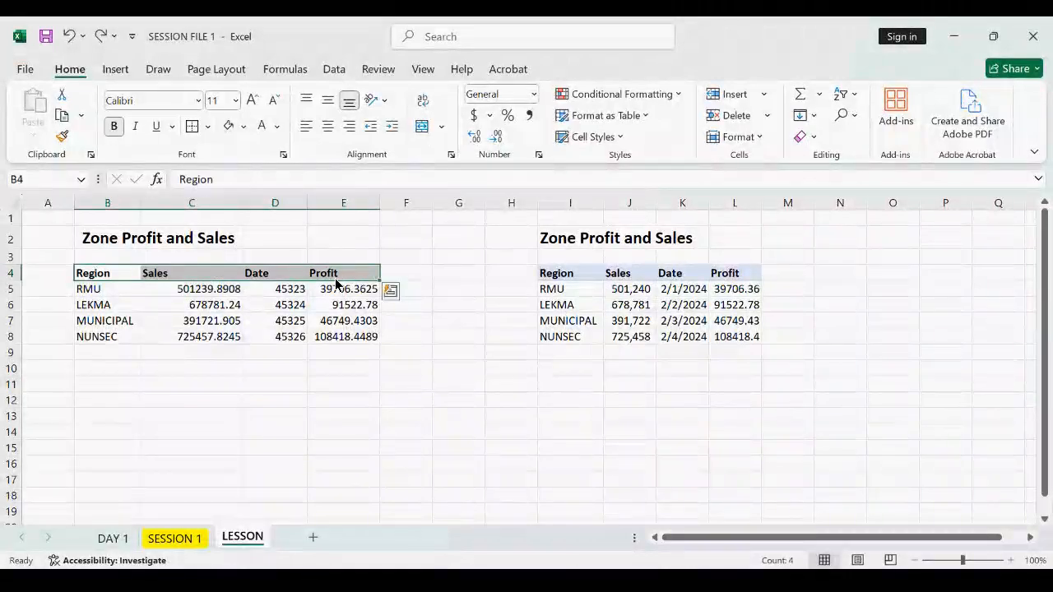
left_click(242, 126)
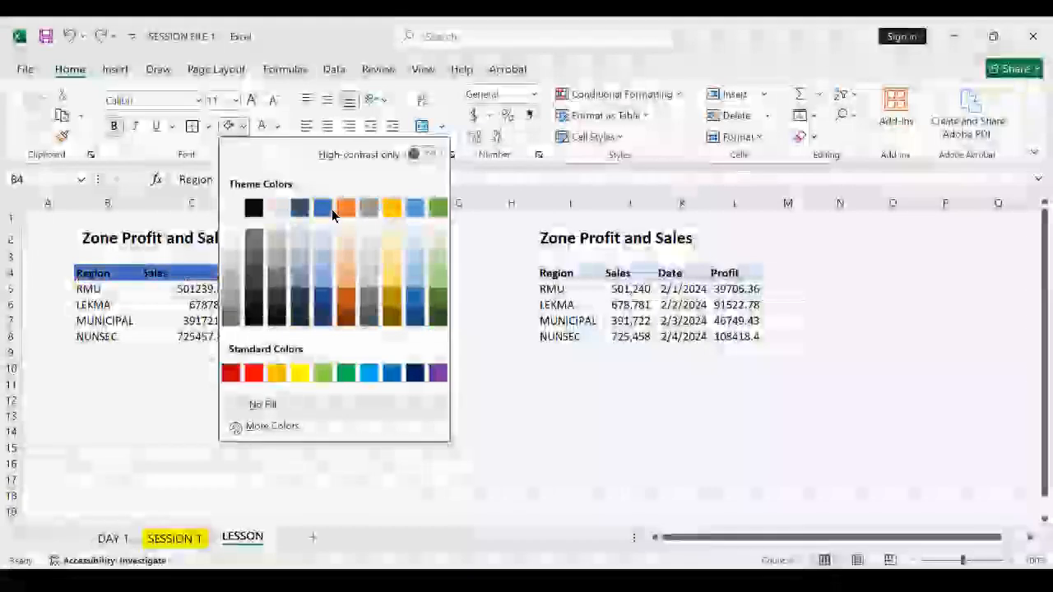
left_click(392, 210)
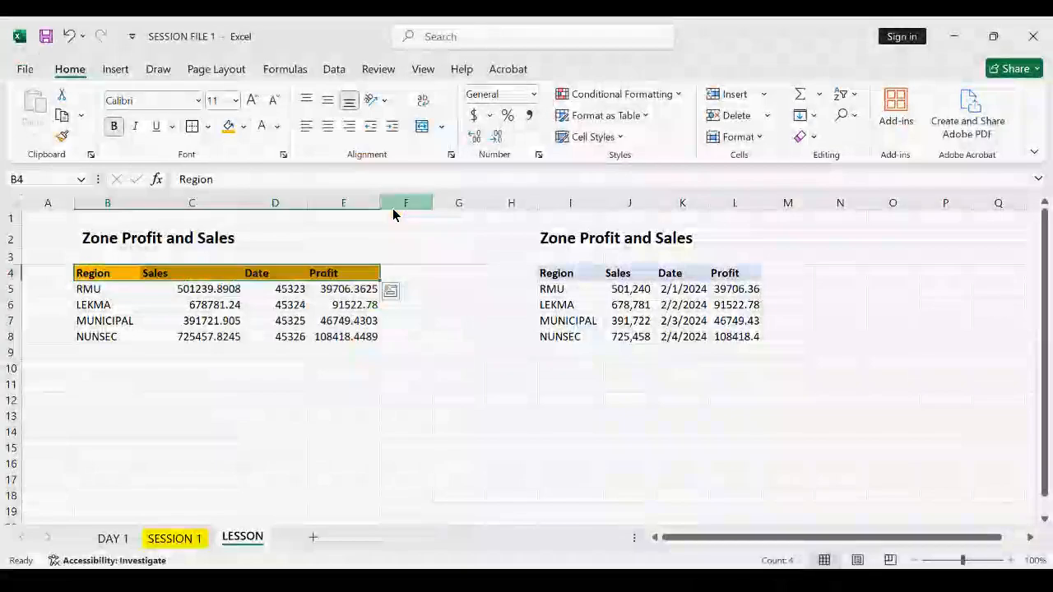
left_click(441, 385)
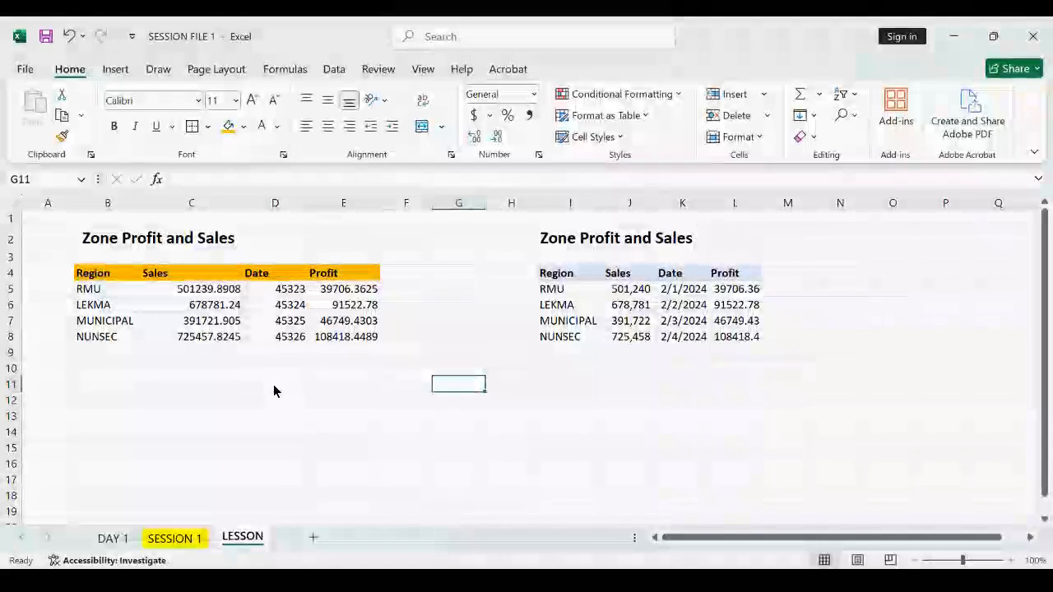
Decrease the decimals of the RMU sales figure in C5 until no decimal places are shown
left_click(197, 295)
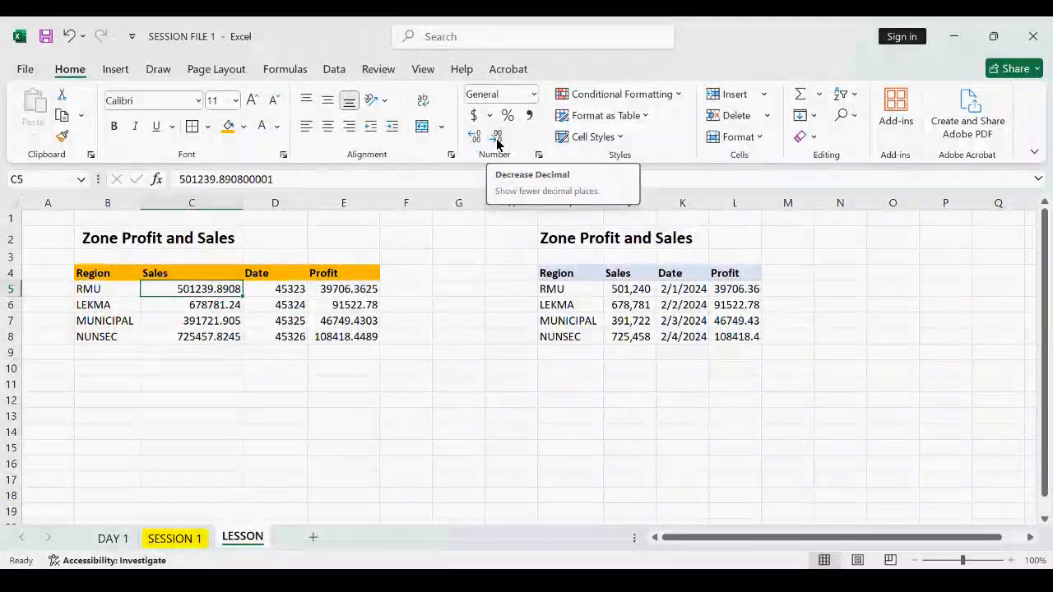
left_click(497, 138)
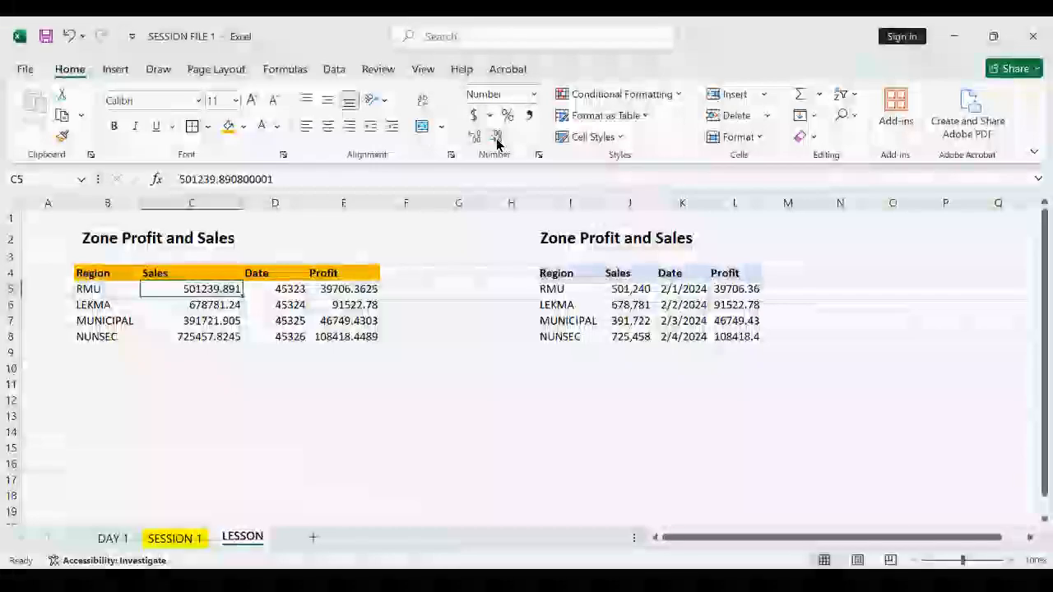
left_click(497, 139)
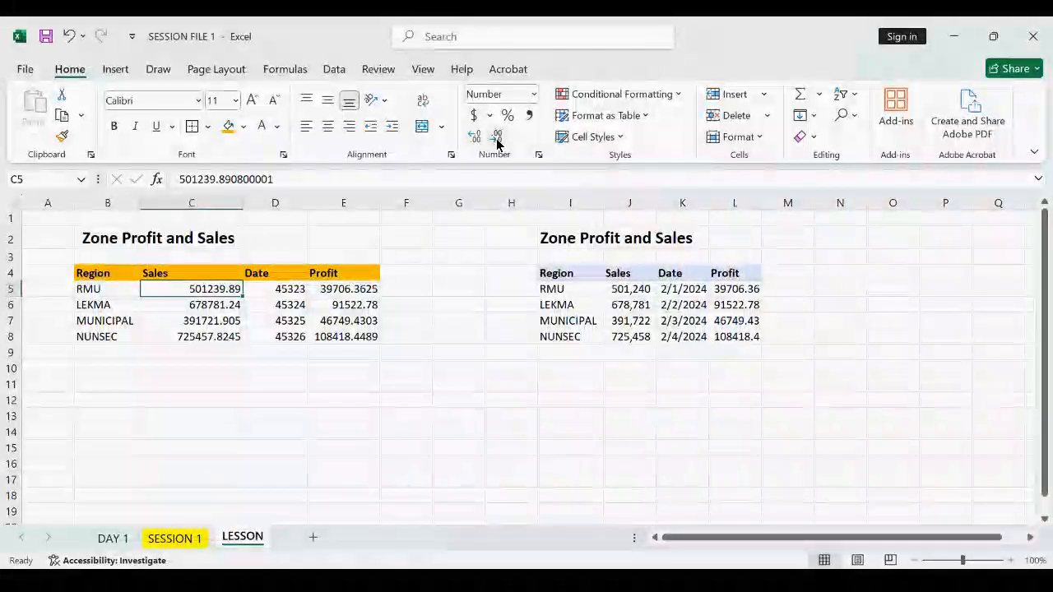
left_click(497, 138)
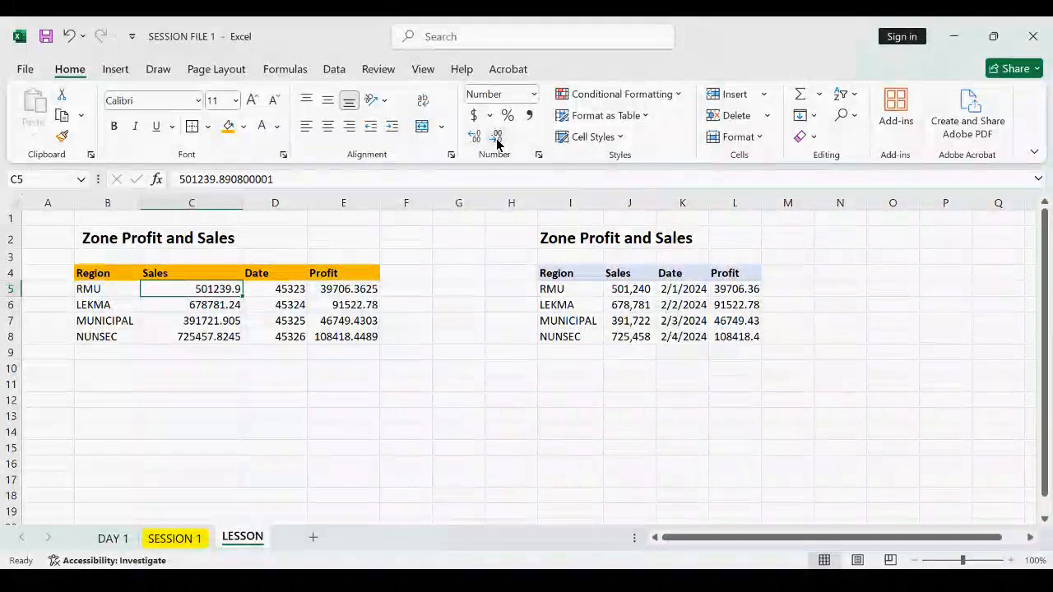
left_click(497, 138)
left_click(457, 289)
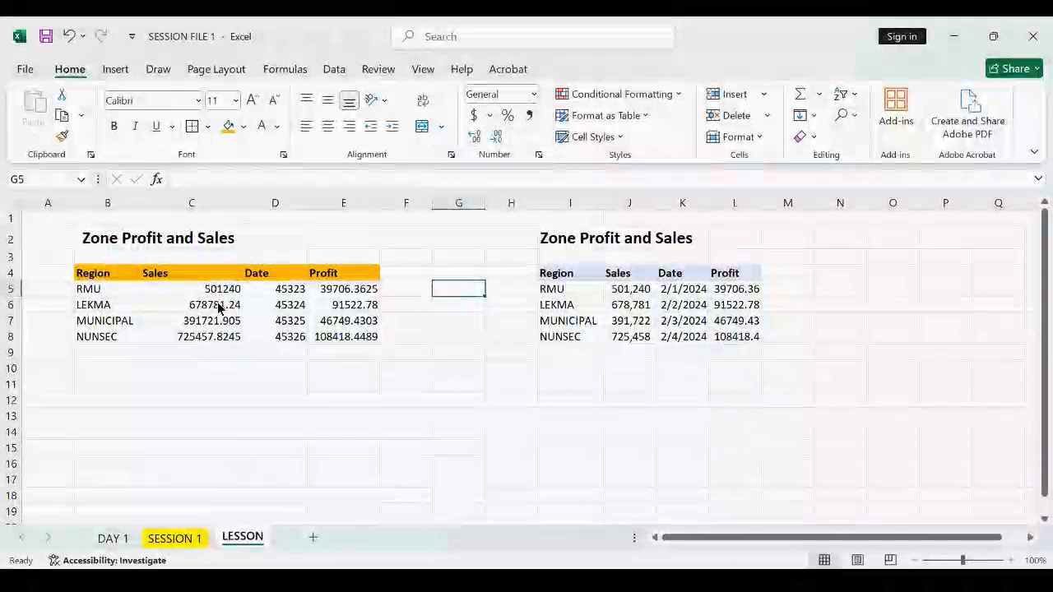
Decrease the decimals of the sales figures in C6, C7 and C8 one cell at a time until none are shown
left_click(219, 307)
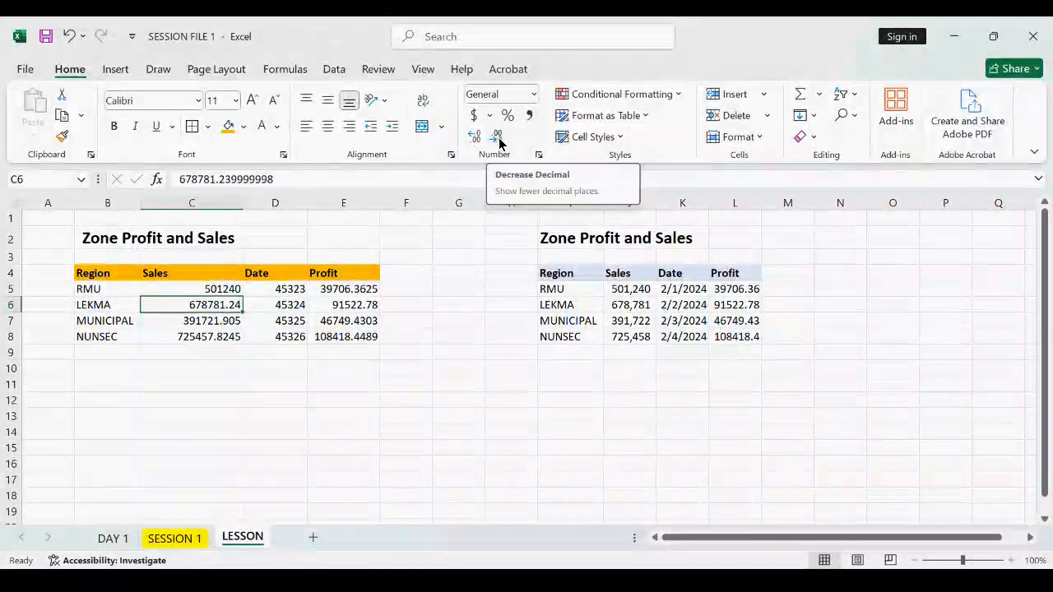
left_click(499, 142)
left_click(500, 141)
left_click(221, 326)
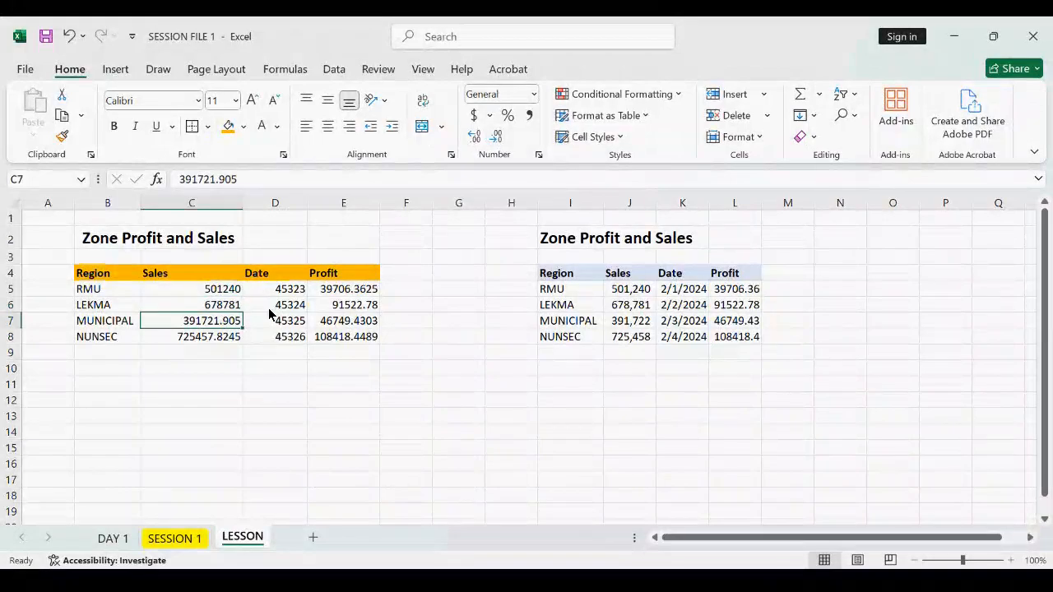
left_click(499, 140)
left_click(500, 140)
left_click(499, 140)
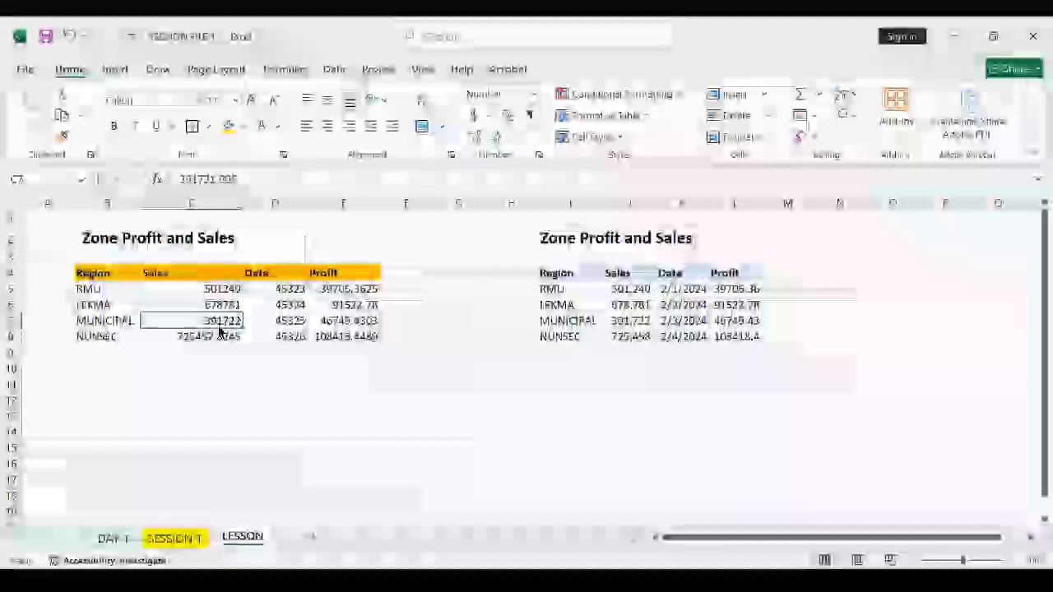
left_click(209, 334)
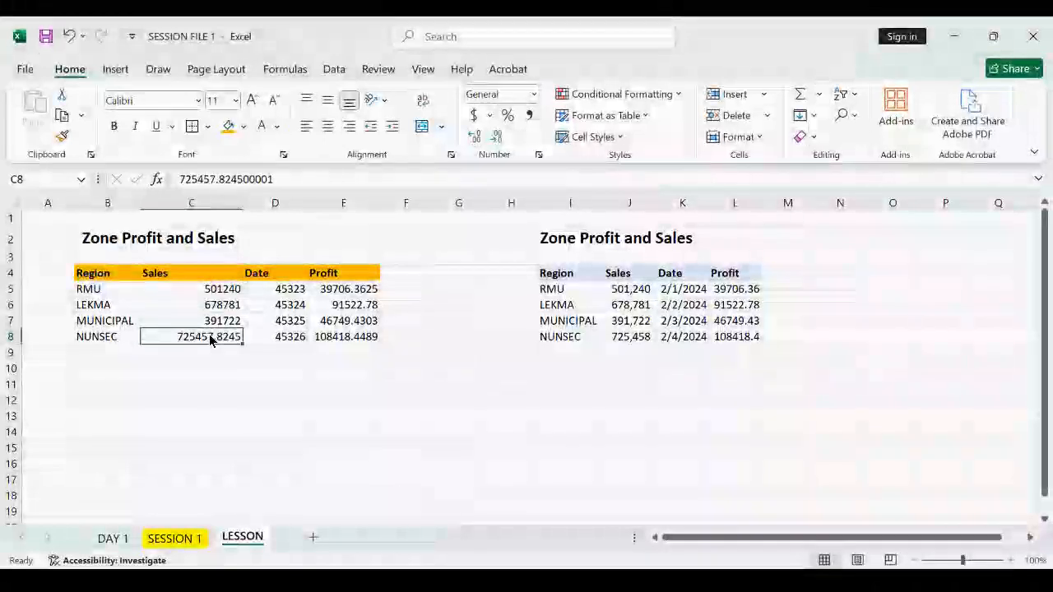
left_click(498, 140)
left_click(497, 140)
left_click(498, 140)
left_click(498, 140)
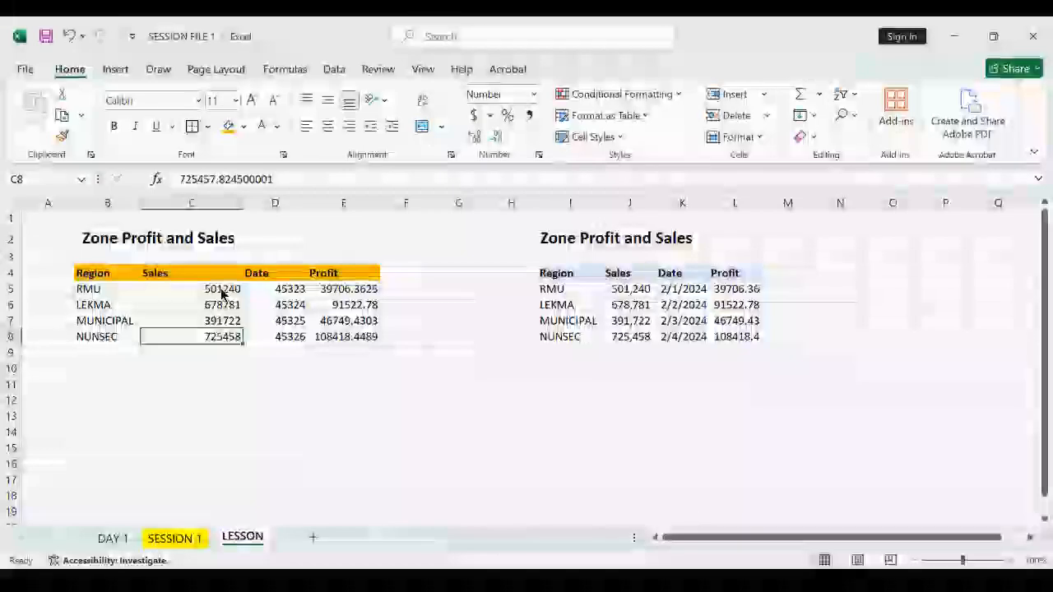
Undo the decimal reductions in C6:C8 and bring C5 back to zero decimal places
key("ctrl+z")
key("ctrl+z")
key("ctrl+z")
key("ctrl+z")
key("ctrl+z")
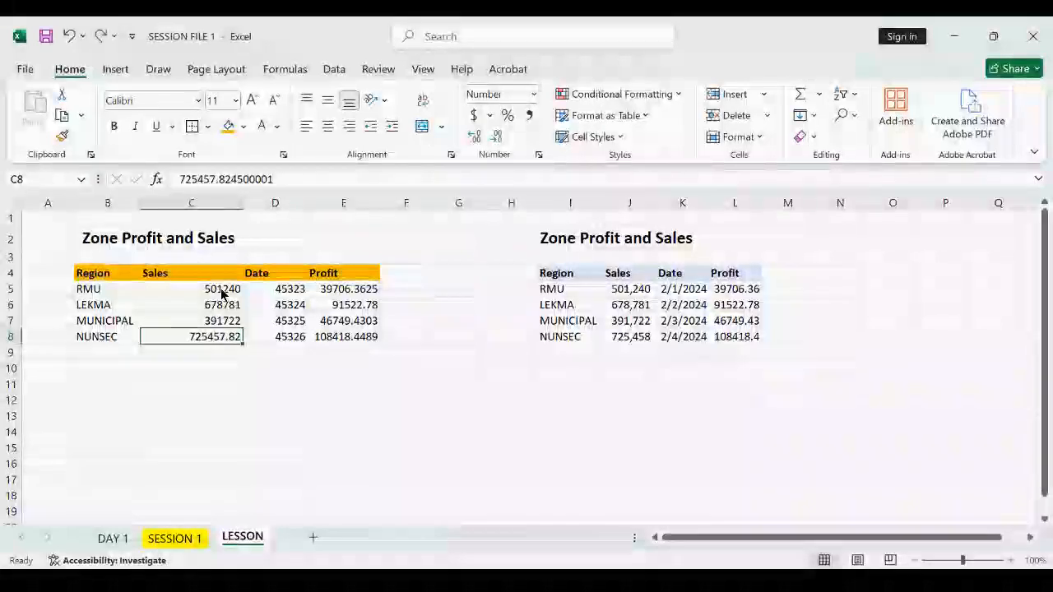
key("ctrl+z")
key("ctrl+z")
key("ctrl+z")
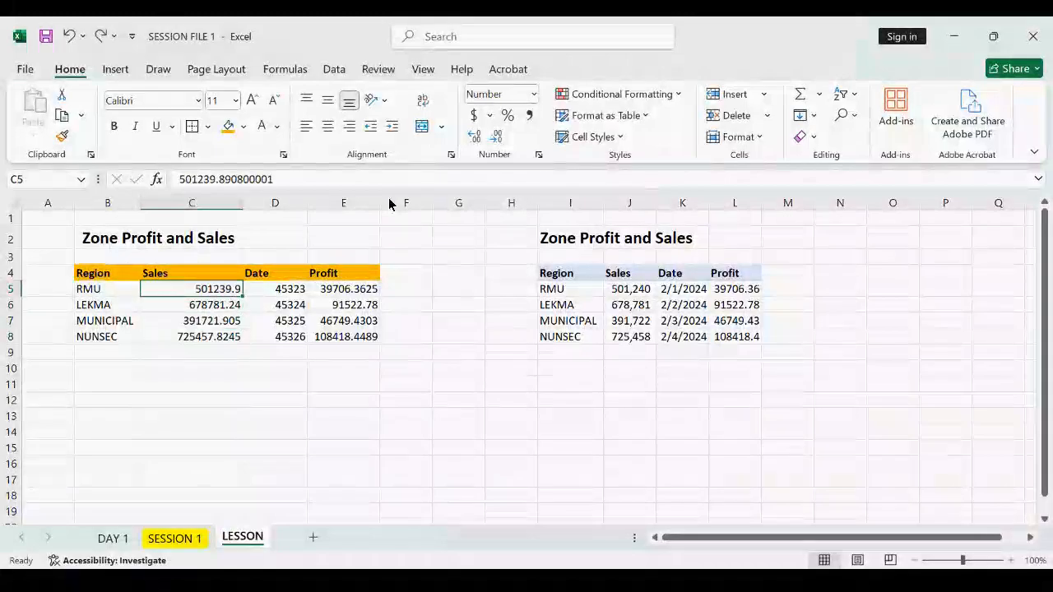
left_click(496, 136)
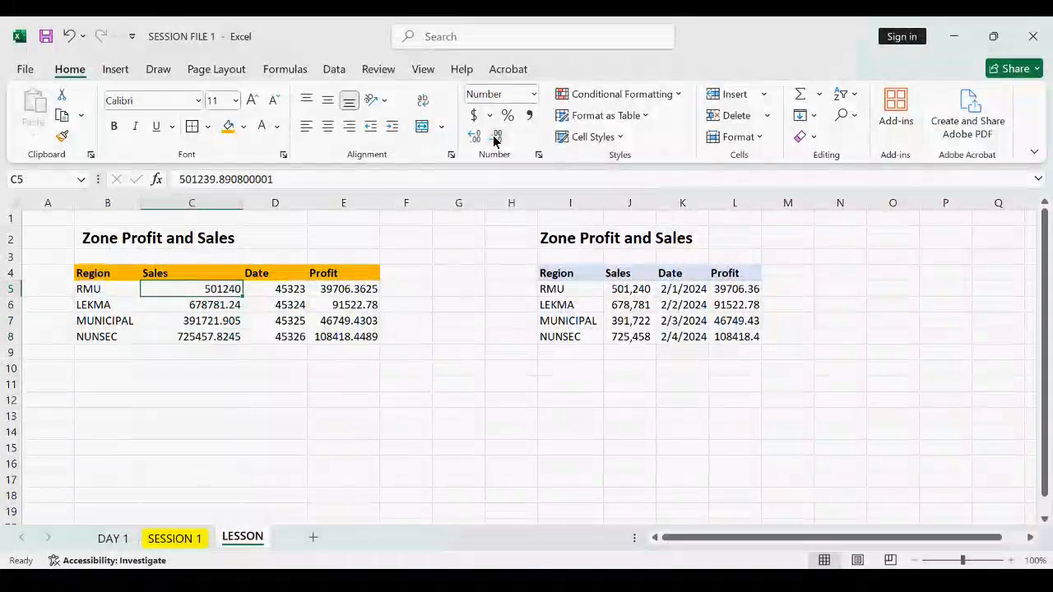
Copy the number format of C5 to C6:C8 with Format Painter, and undo it
left_click(61, 137)
left_click_drag(206, 302, 209, 337)
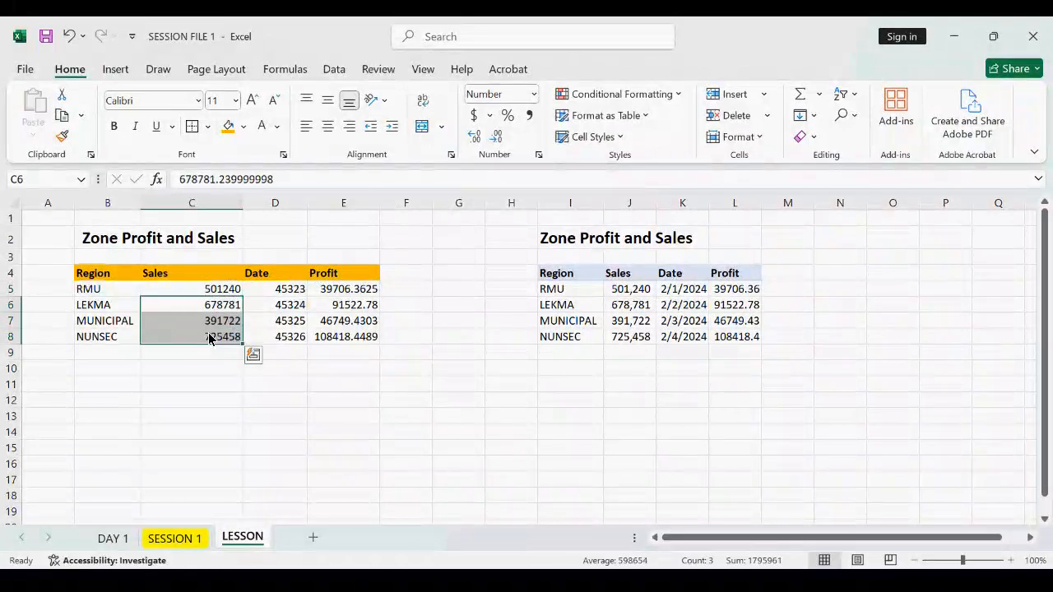
key("ctrl+z")
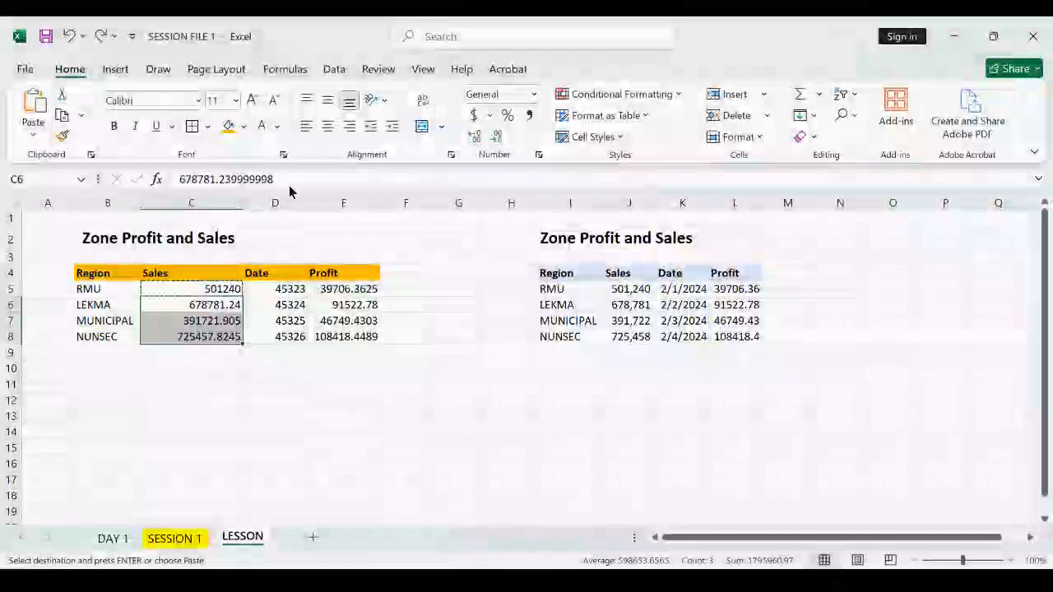
Examine the sales figures in C5:C8, comparing the displayed decimals with the stored values
key("Escape")
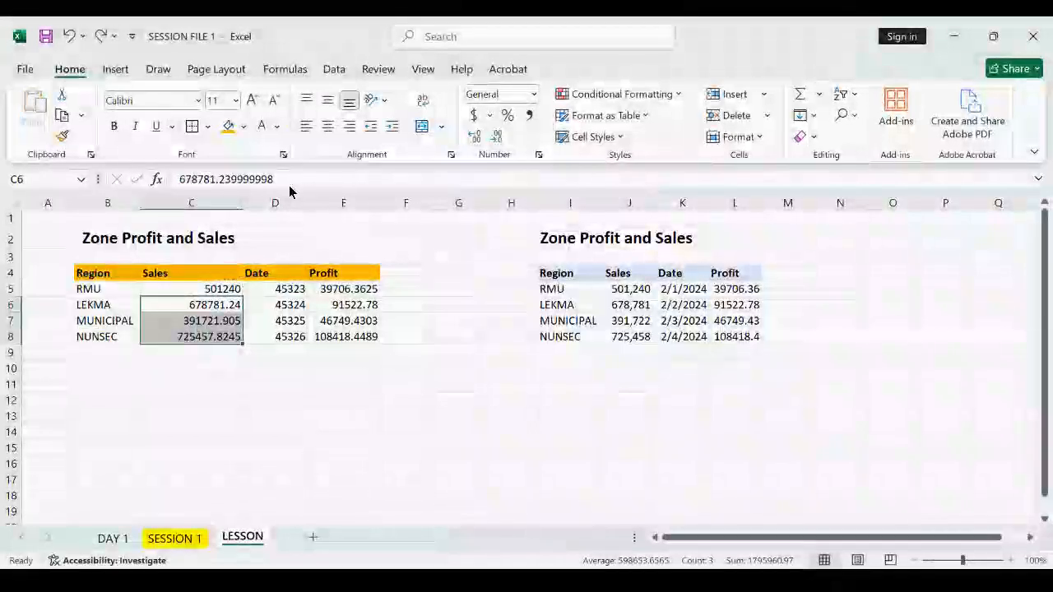
left_click(255, 422)
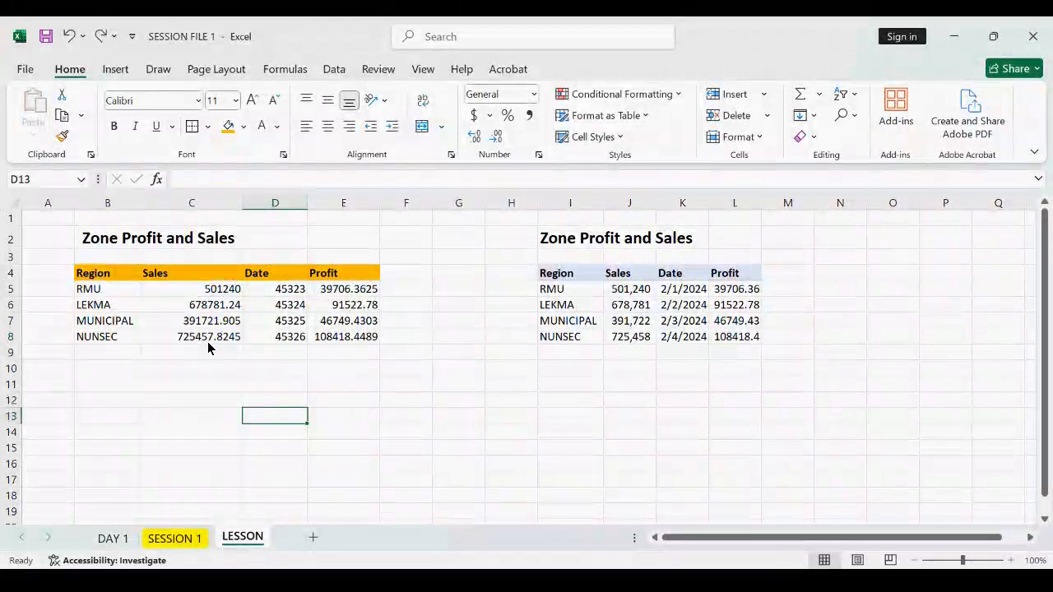
left_click(220, 297)
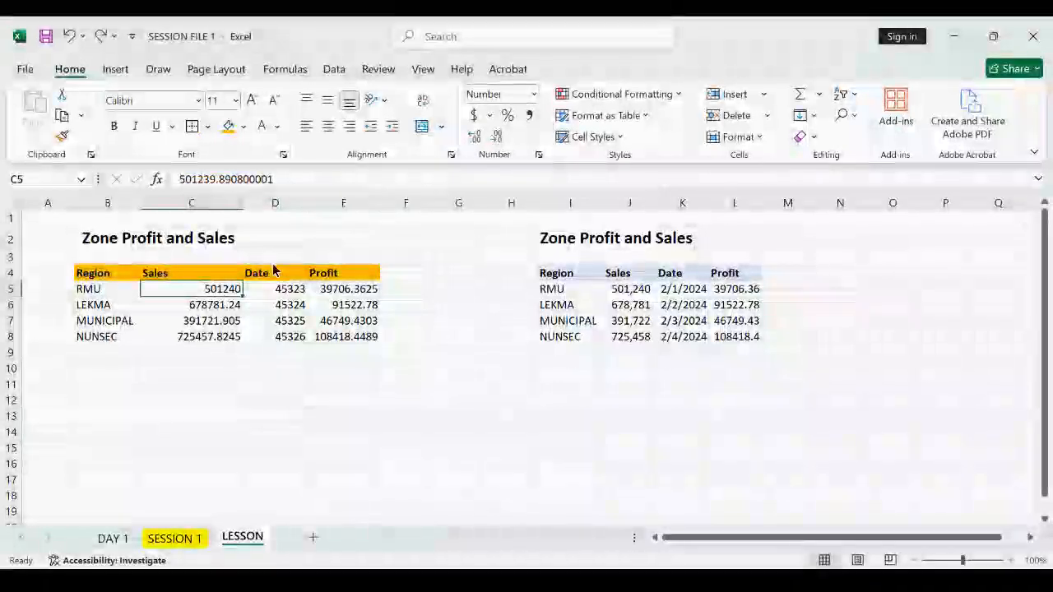
left_click(216, 306)
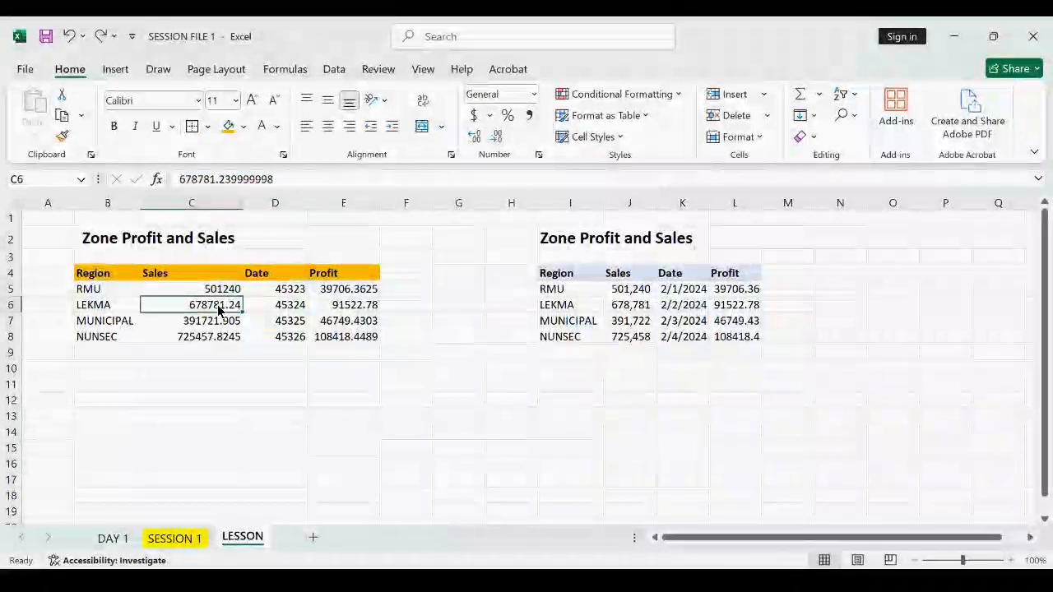
left_click(223, 336)
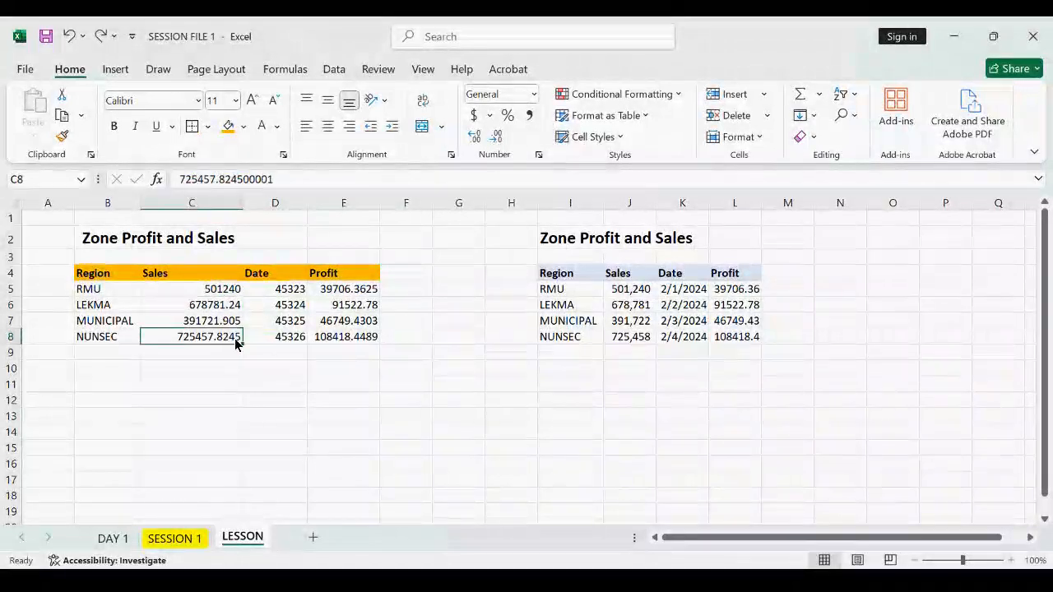
left_click(225, 371)
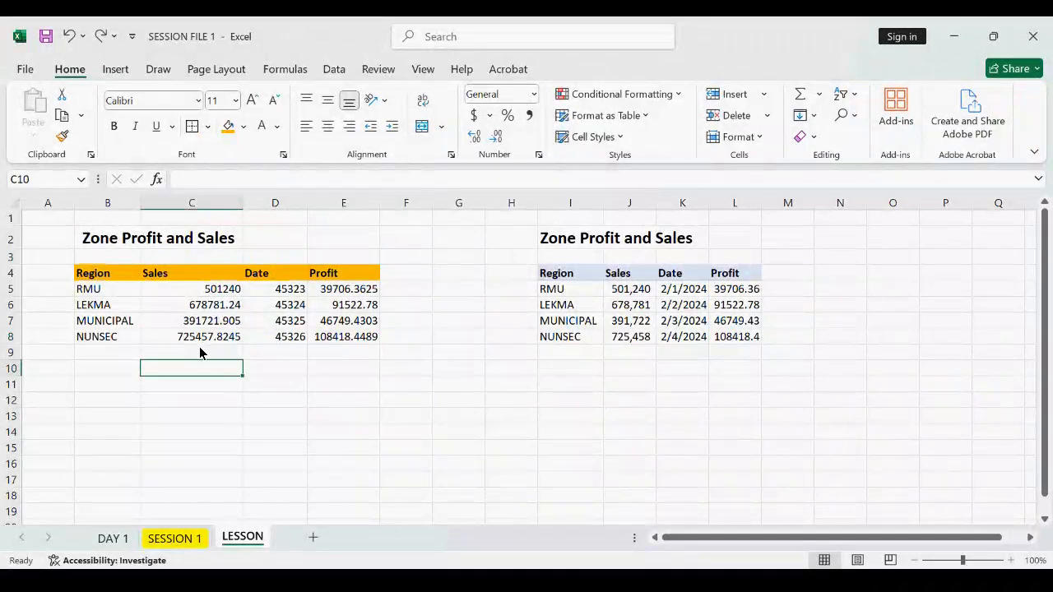
double_click(207, 305)
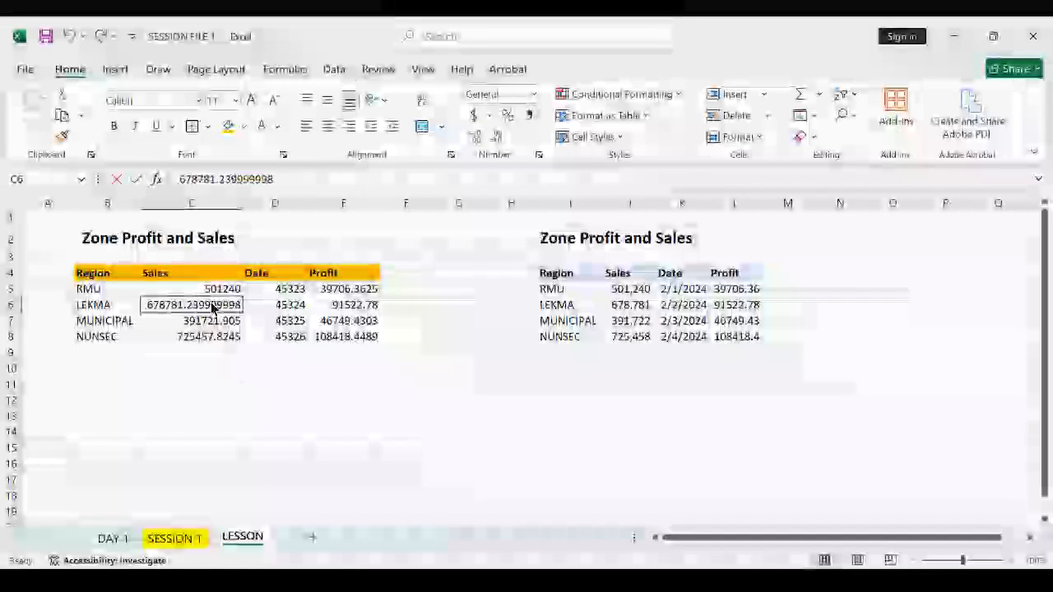
left_click(206, 371)
left_click_drag(205, 306, 204, 342)
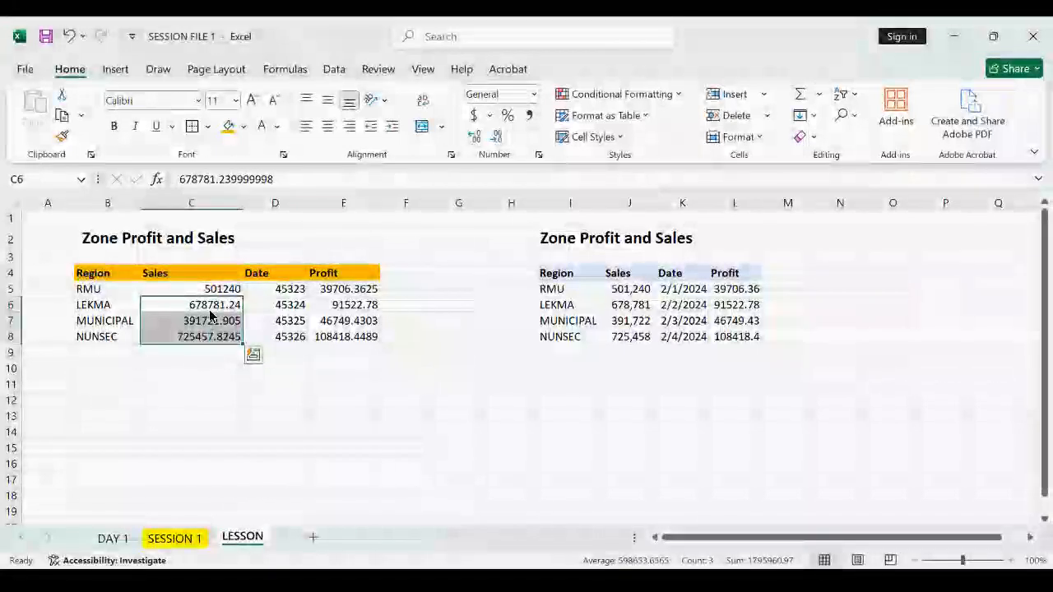
left_click(206, 352)
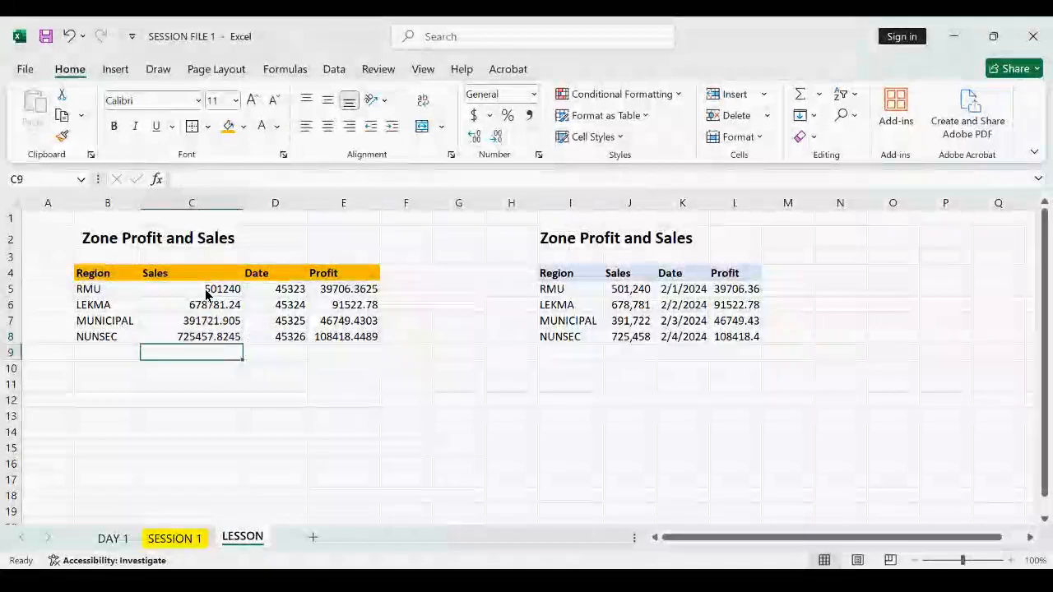
Copy the zero-decimal number format of C5 to the sales figures in C6:C8 with Format Painter
left_click(206, 292)
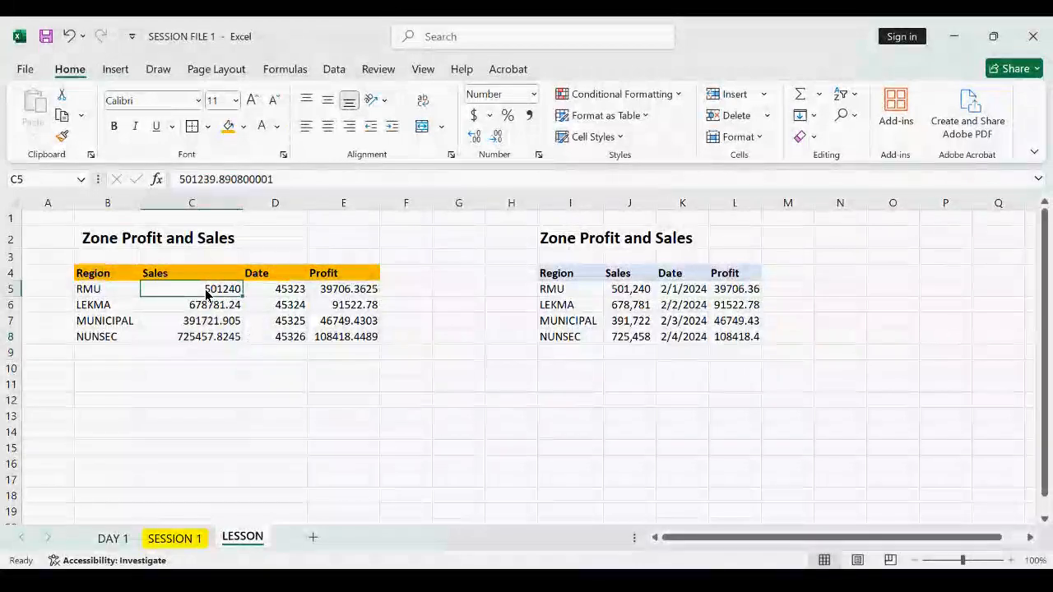
left_click(62, 140)
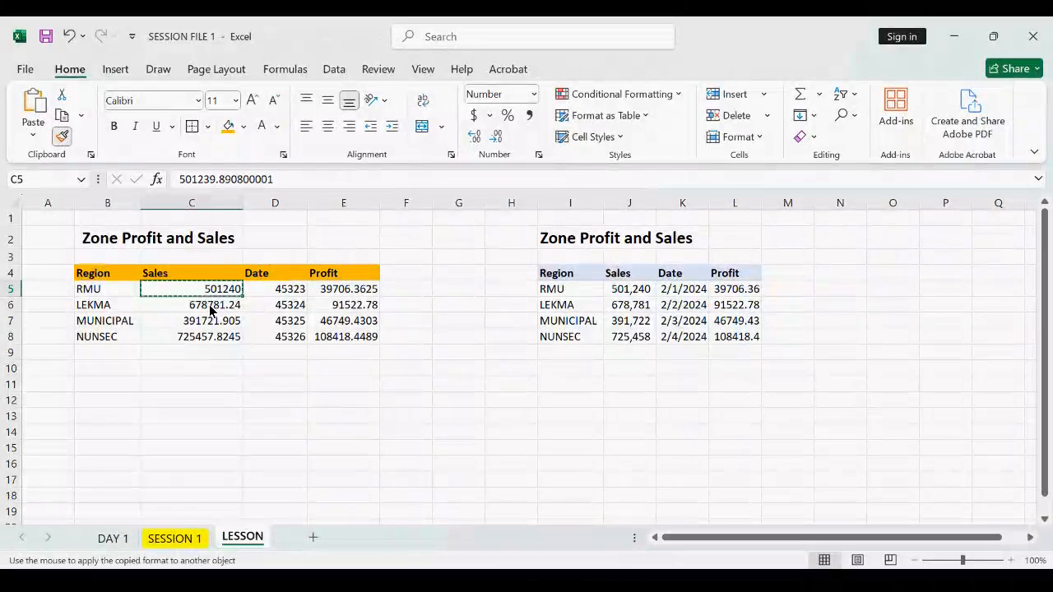
left_click_drag(211, 309, 208, 337)
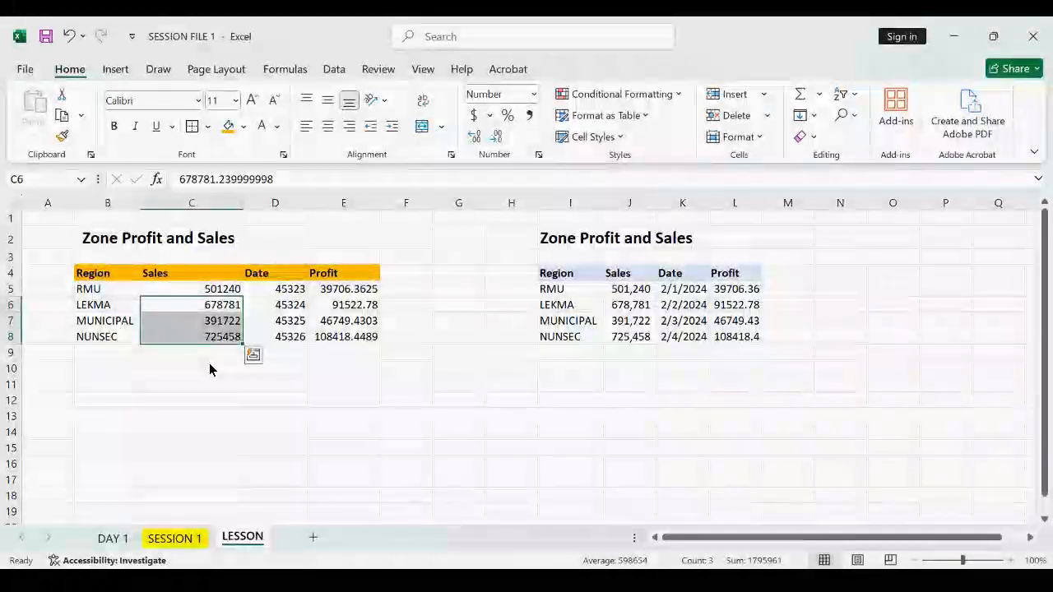
left_click(210, 370)
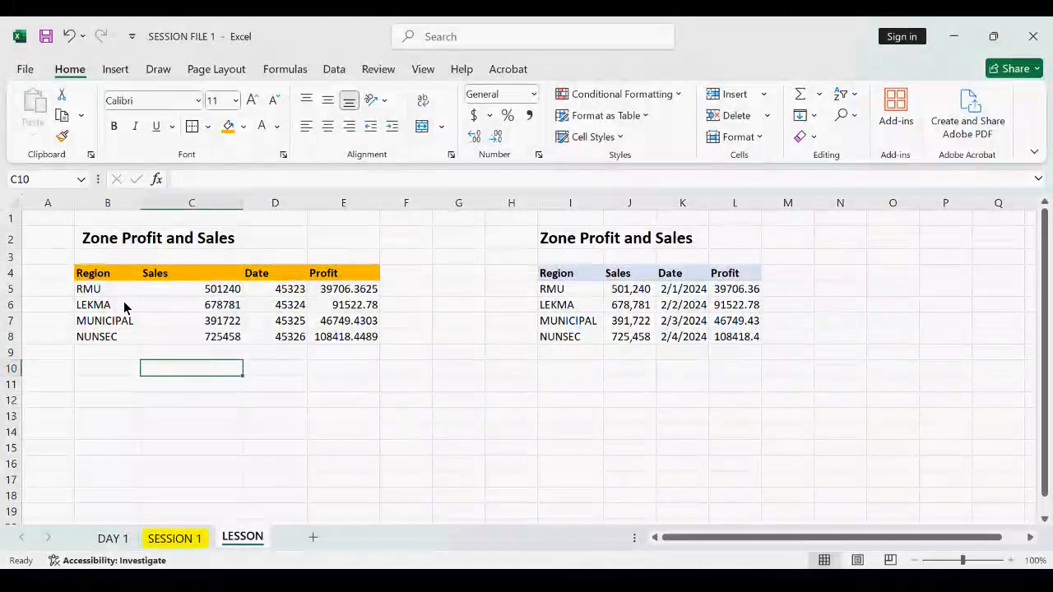
Copy the header formatting of I4:L4 onto the data rows B5:E8 with Format Painter
left_click_drag(107, 294, 362, 342)
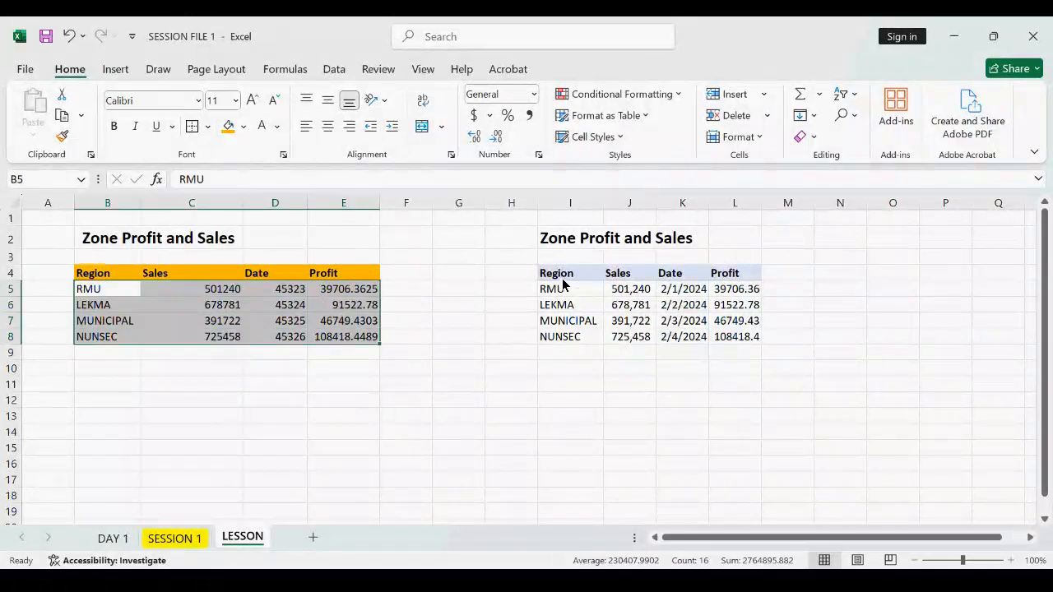
left_click_drag(559, 284, 722, 279)
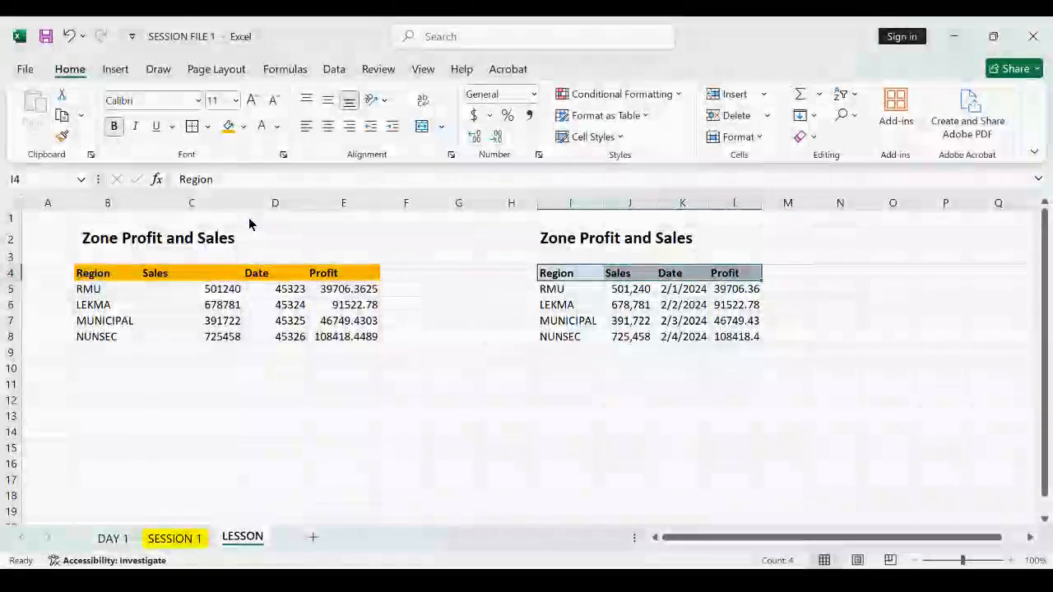
left_click(62, 136)
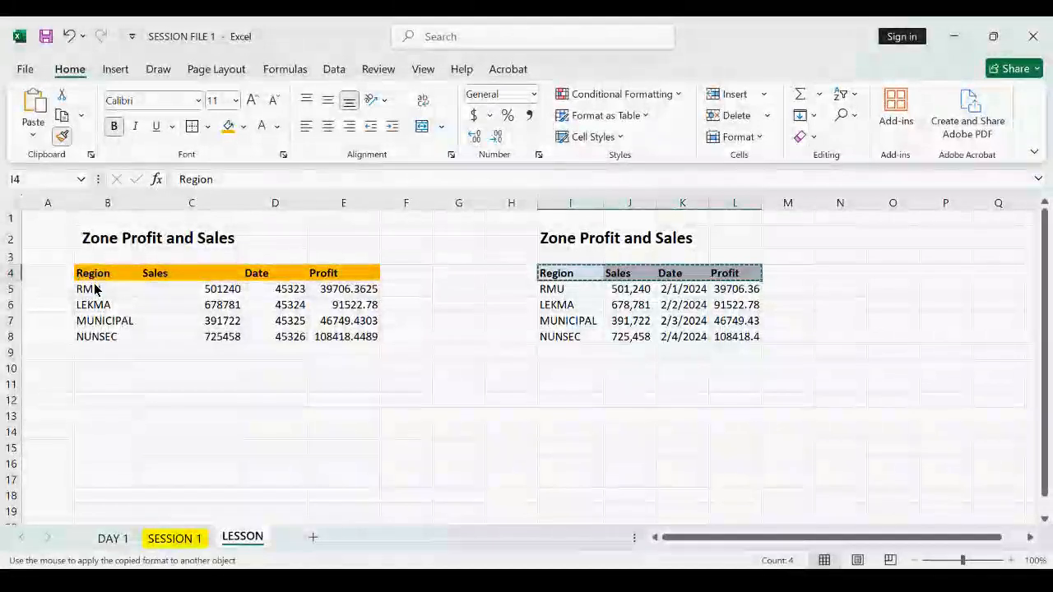
mouse_move(94, 293)
left_mouse_down()
mouse_move(277, 301)
mouse_move(336, 322)
mouse_move(339, 337)
left_mouse_up()
left_click(338, 387)
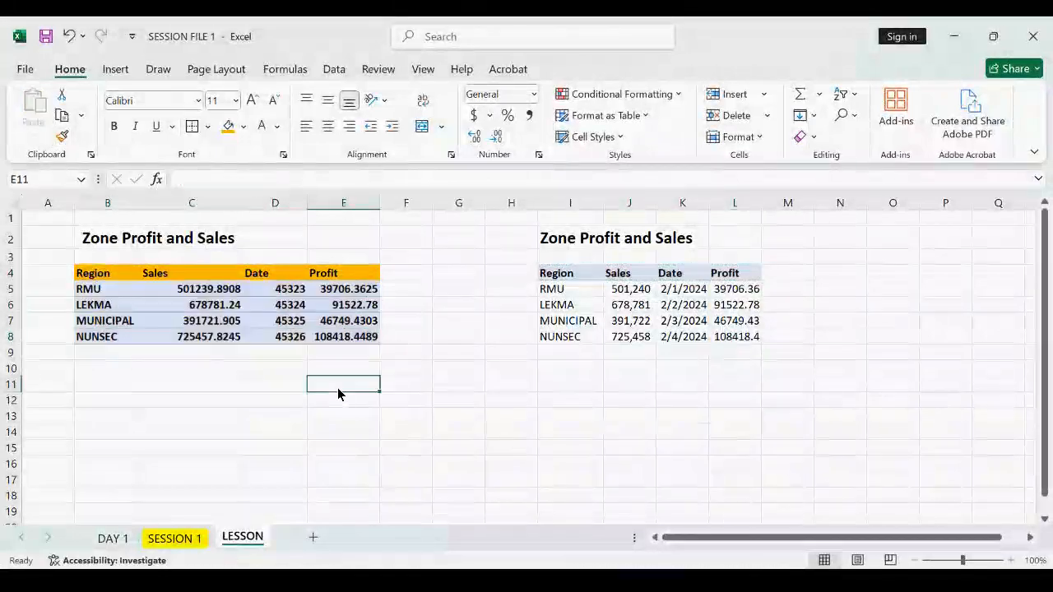
Compare with the sample headers in I4 and J4, and undo the header formatting pasted onto B5:E8
left_click(558, 279)
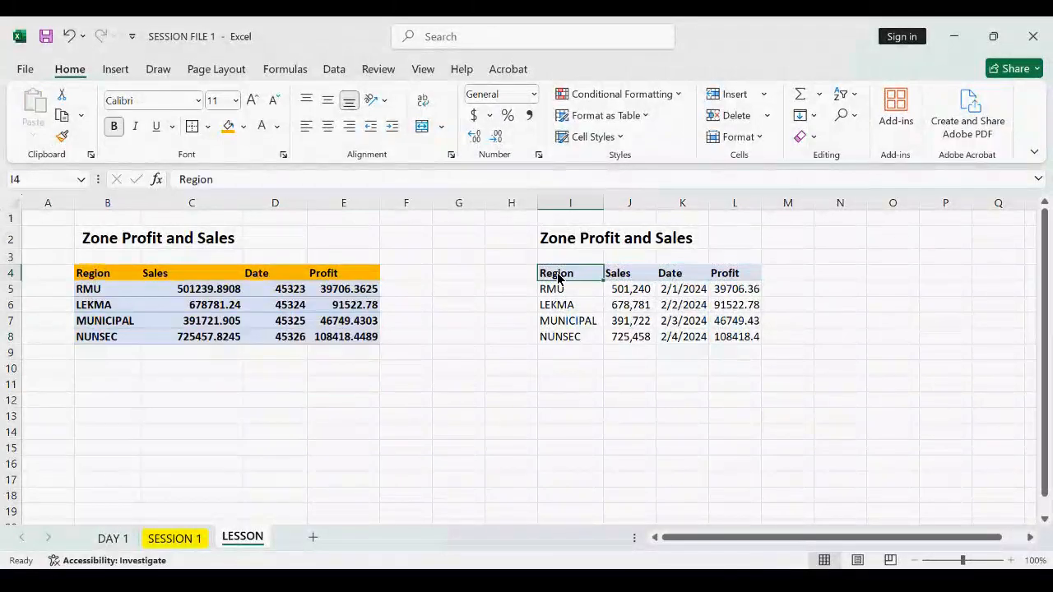
left_click(634, 277)
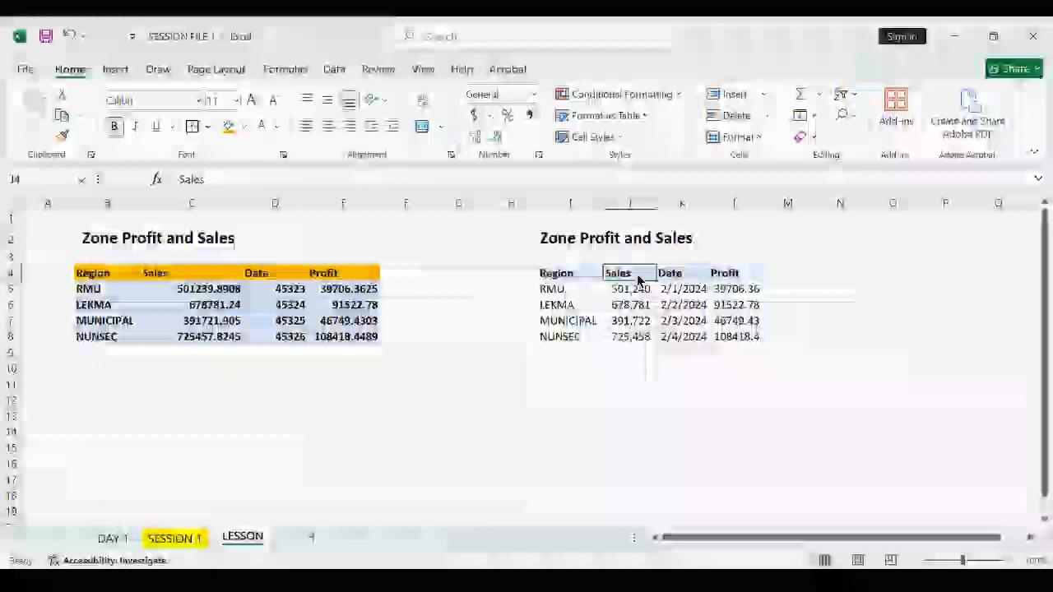
left_click(262, 399)
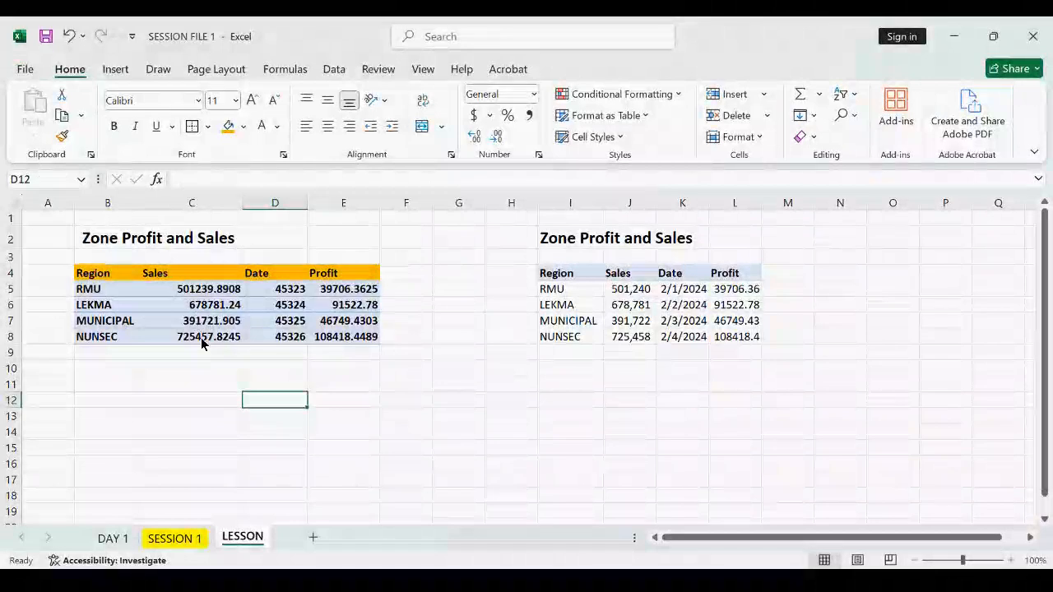
key("ctrl+z")
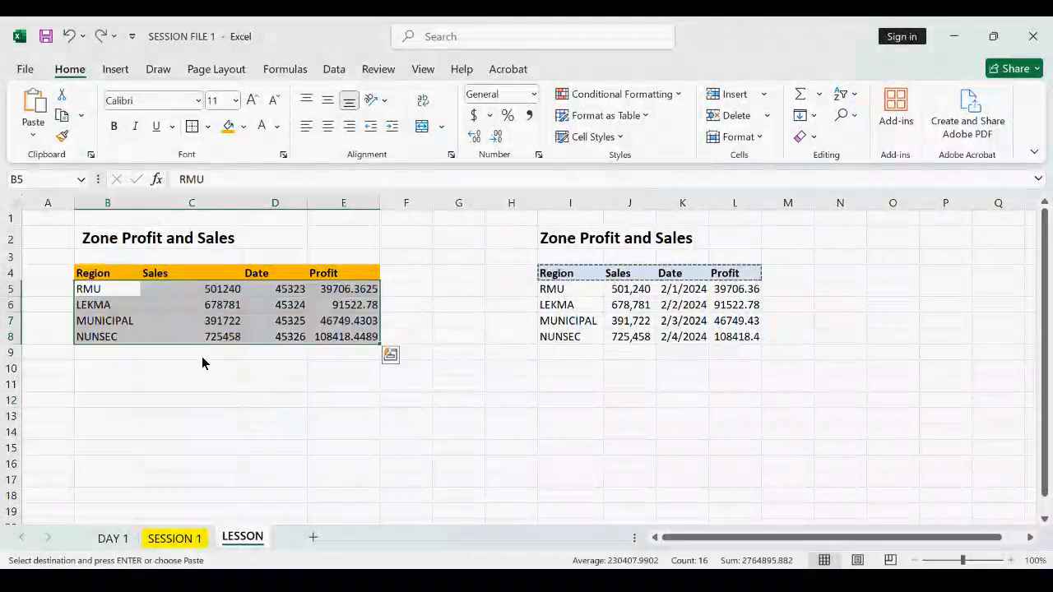
left_click(202, 354)
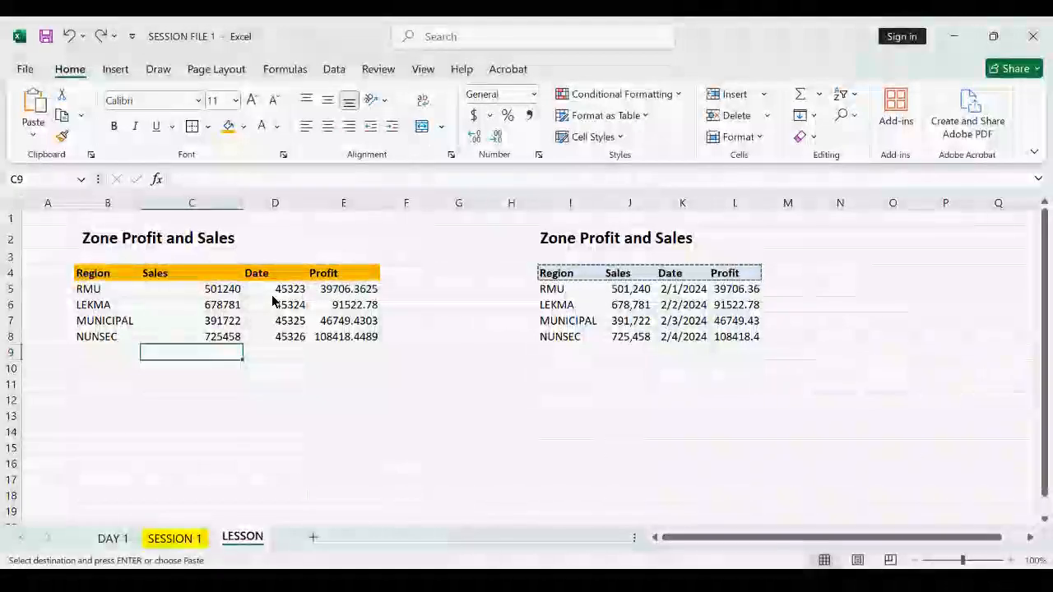
Copy the number format of C5 to the profit figures in E5:E8 with Format Painter
left_click(340, 293)
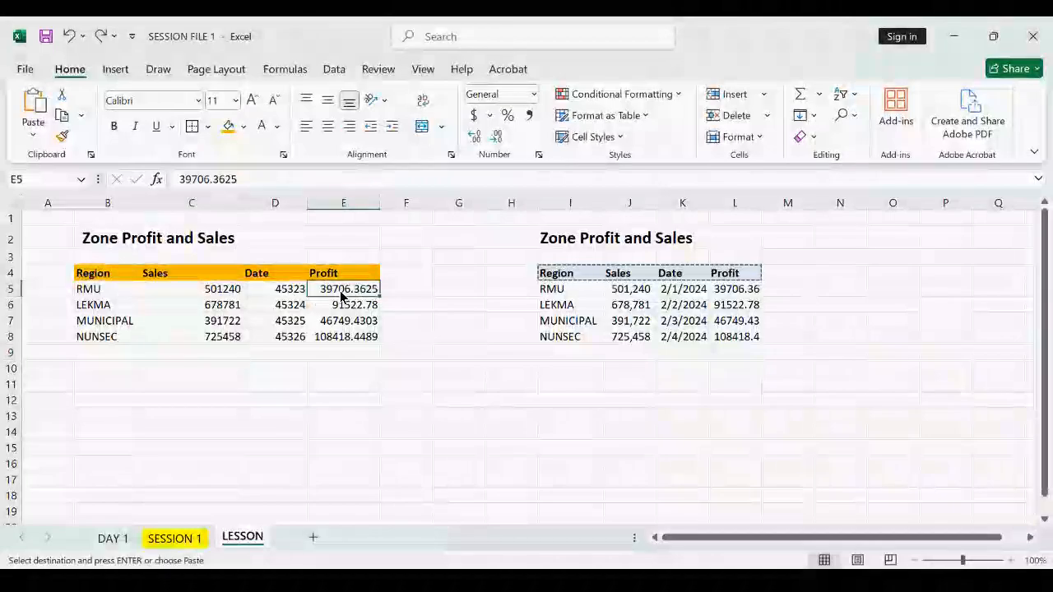
left_click(210, 294)
left_click(62, 136)
left_click_drag(337, 290, 336, 338)
left_click(336, 372)
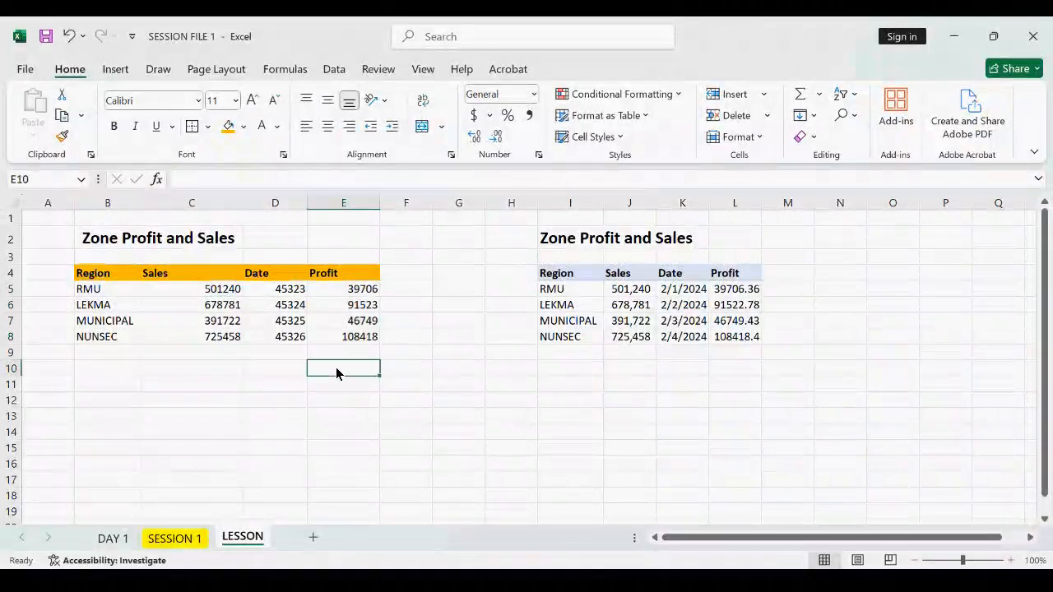
Format the RMU date value in D5 as Short Date
left_click(278, 292)
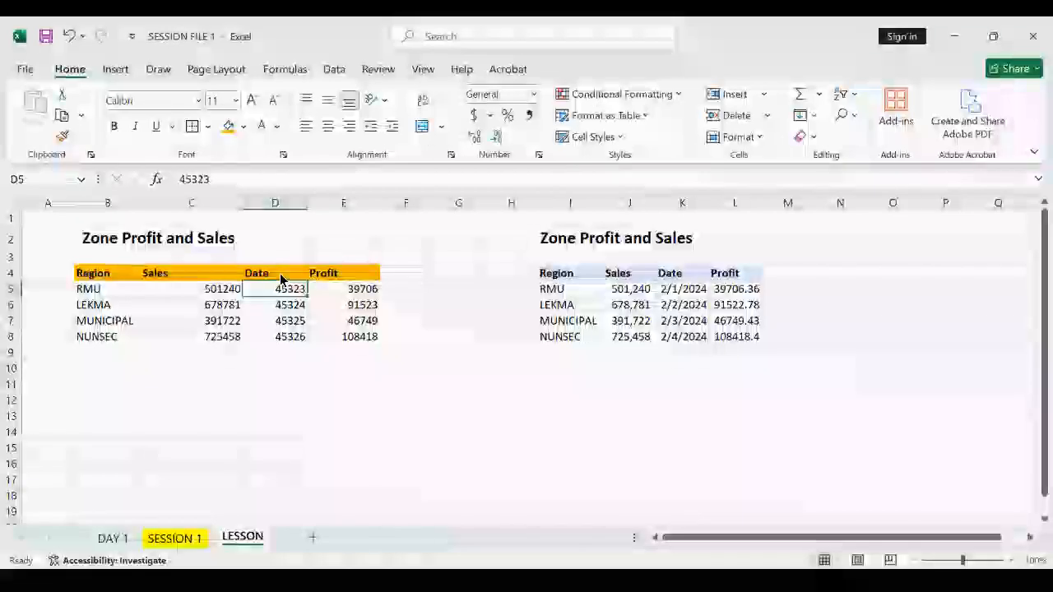
left_click(280, 278)
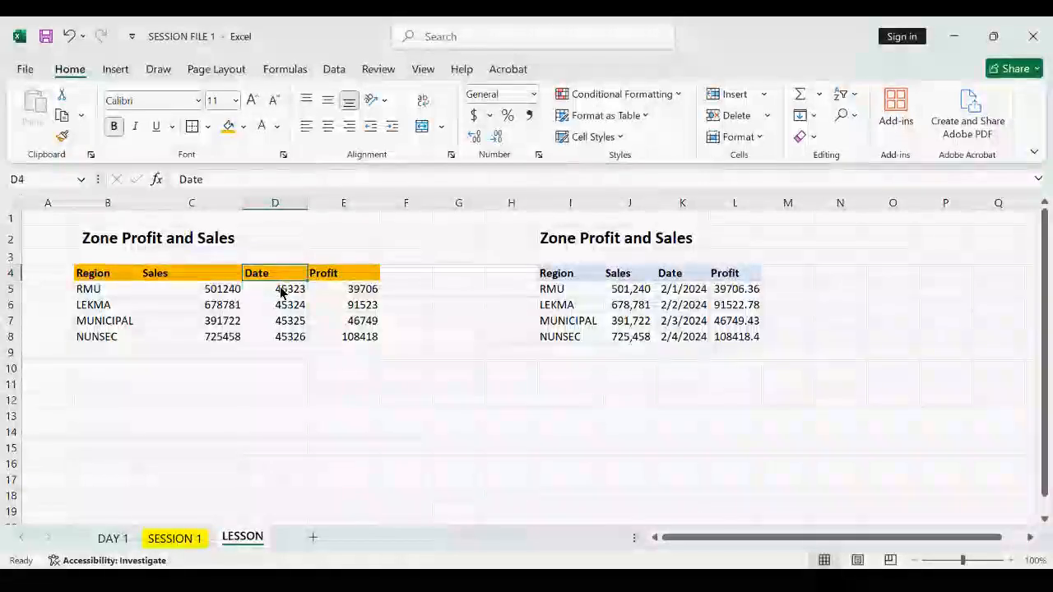
left_click(283, 291)
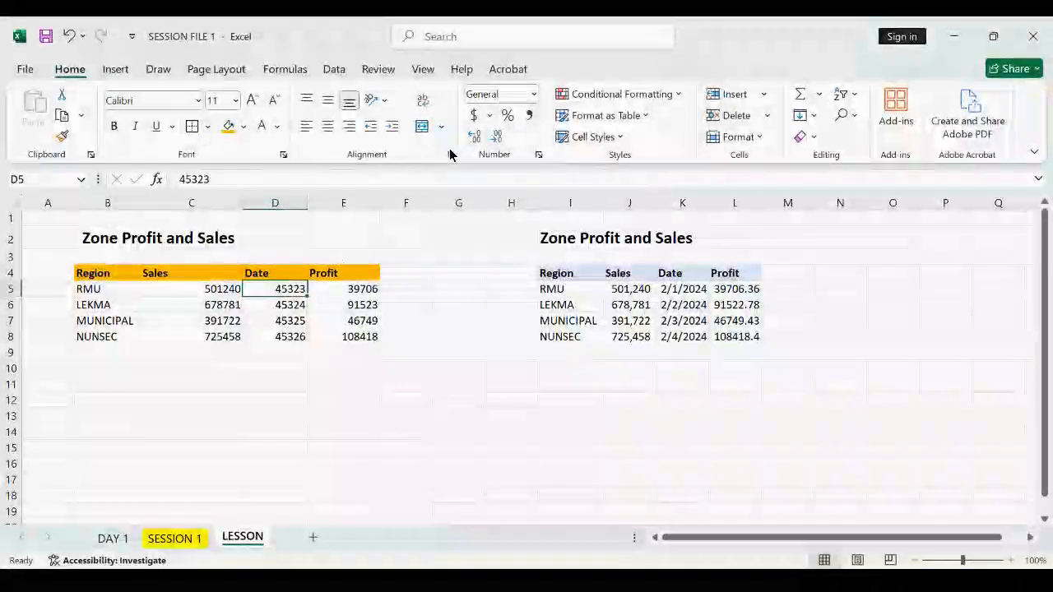
left_click(531, 97)
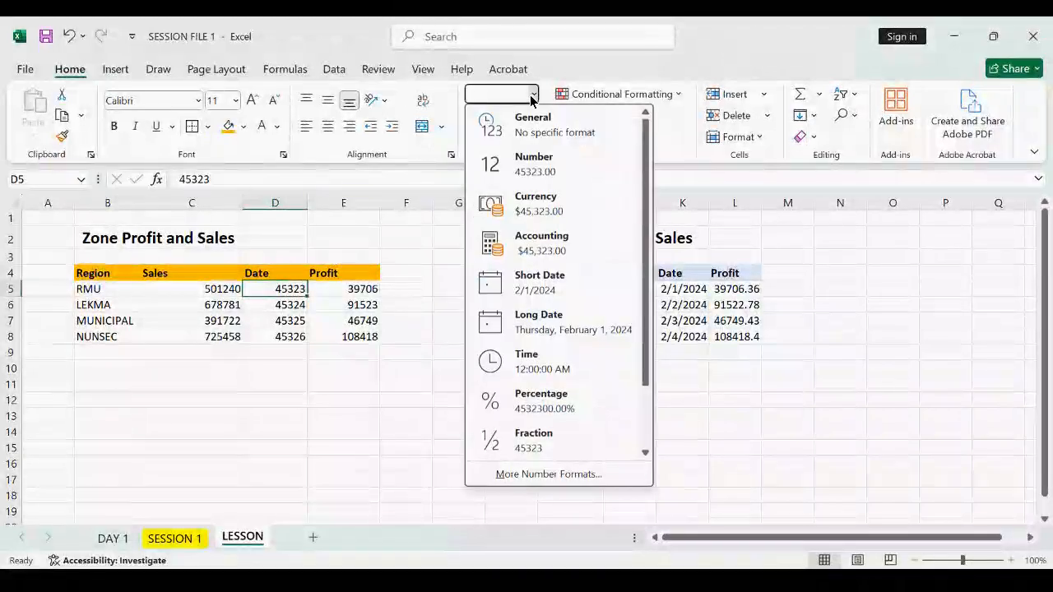
left_click(546, 286)
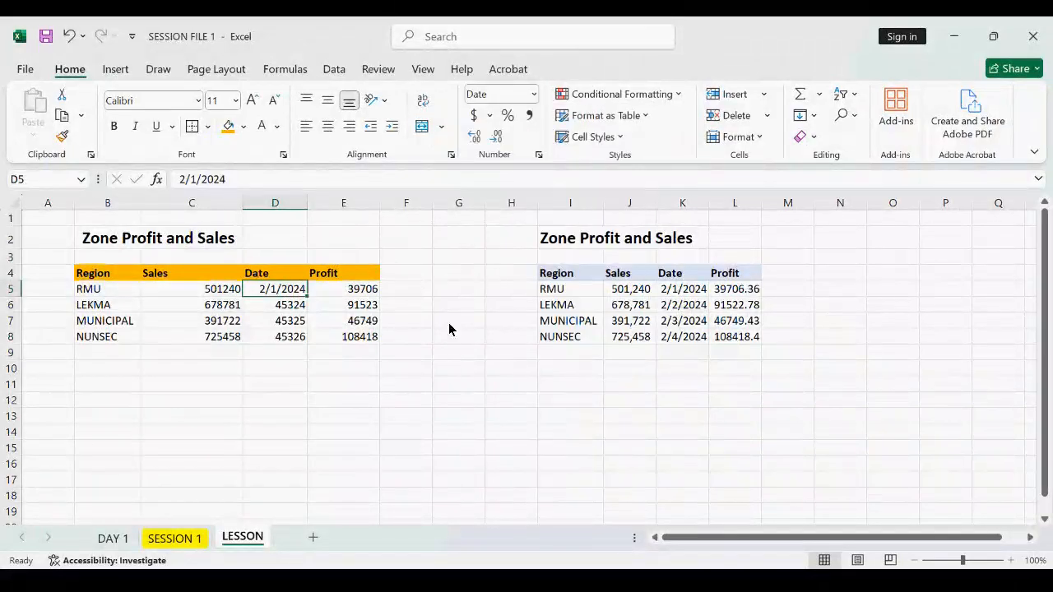
Change the number format of the RMU date in D5 to Long Date
left_click(534, 94)
left_click(535, 324)
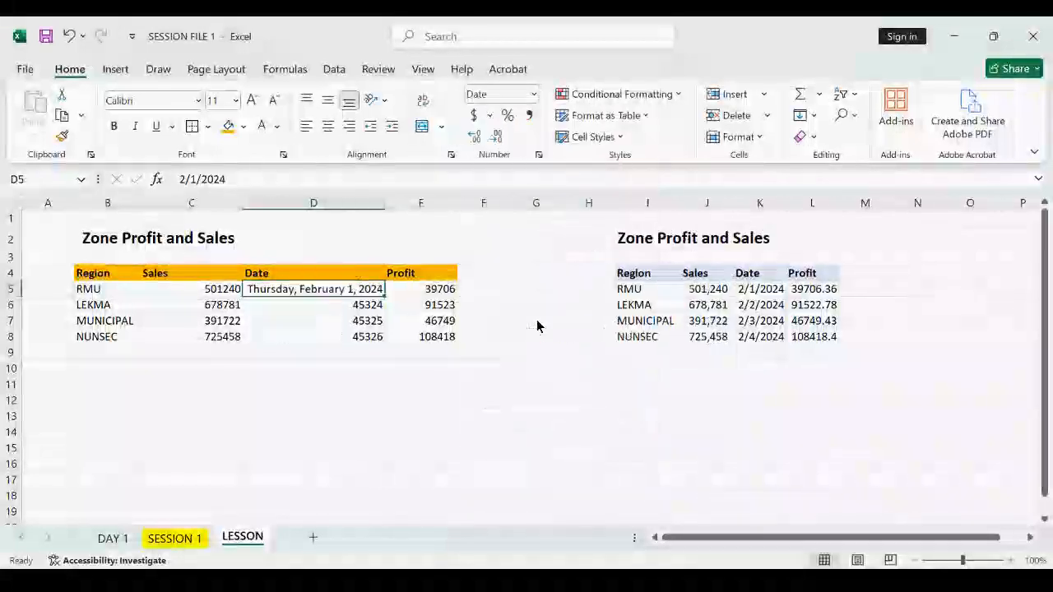
left_click(464, 376)
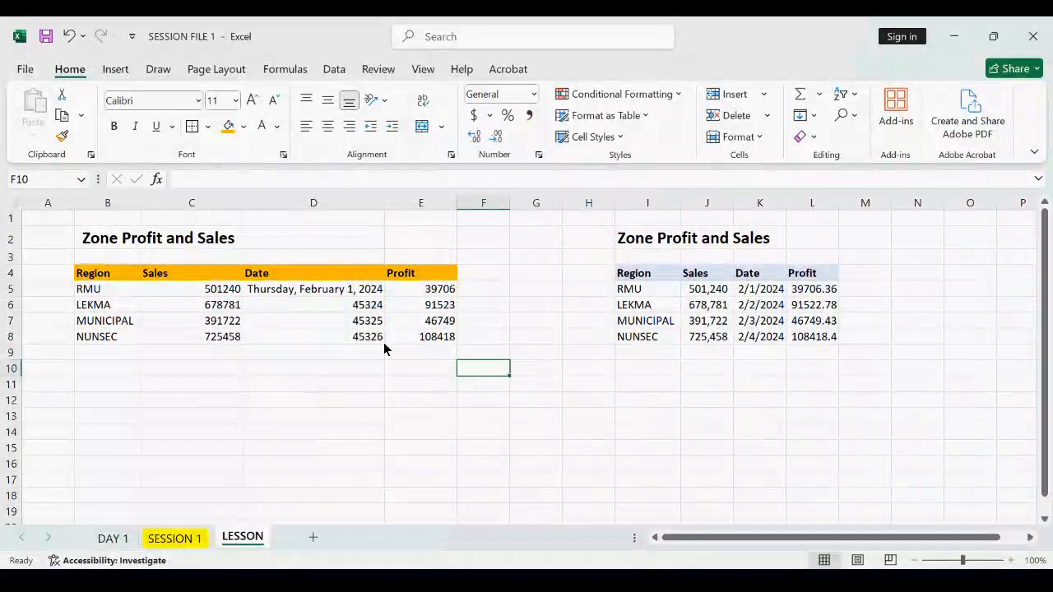
Fill the NUNSEC date value in D8 down the column through D18
left_click(337, 341)
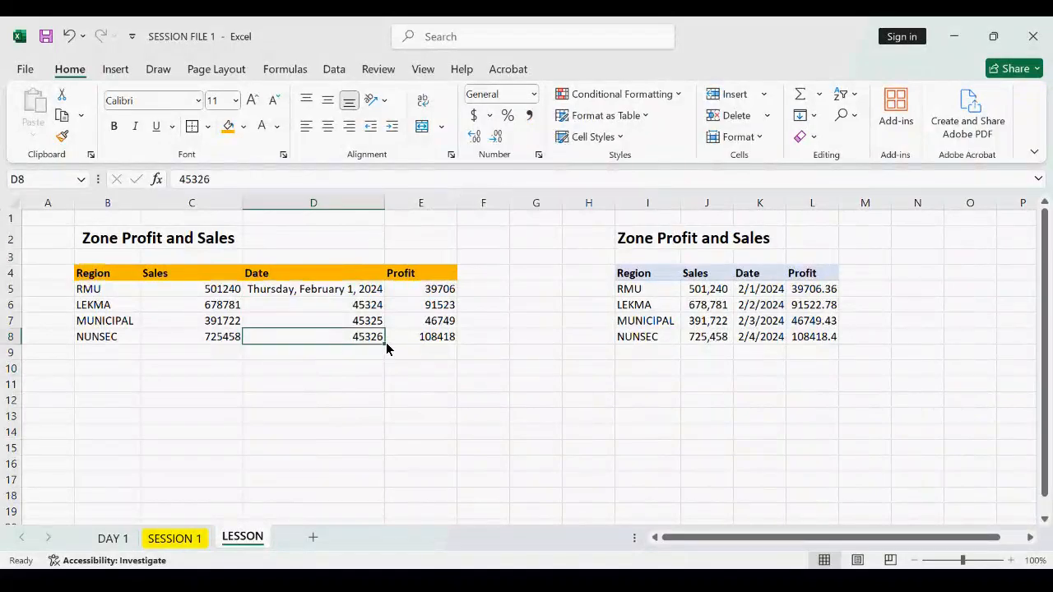
left_click_drag(385, 346, 381, 501)
left_click(469, 449)
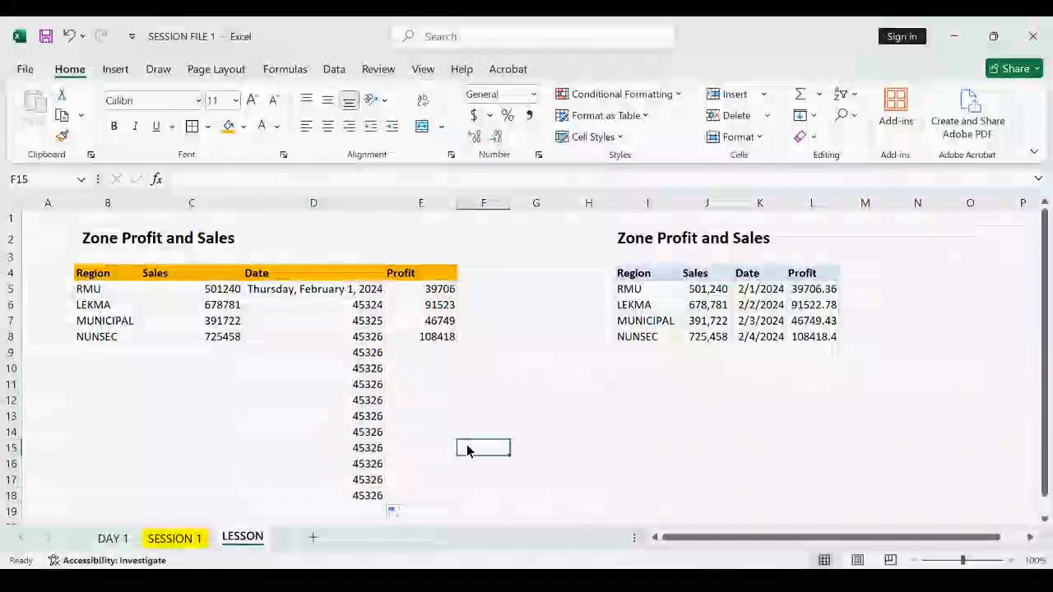
Copy the long date format of D5 to the date values in D6:D18 with Format Painter
left_click(319, 289)
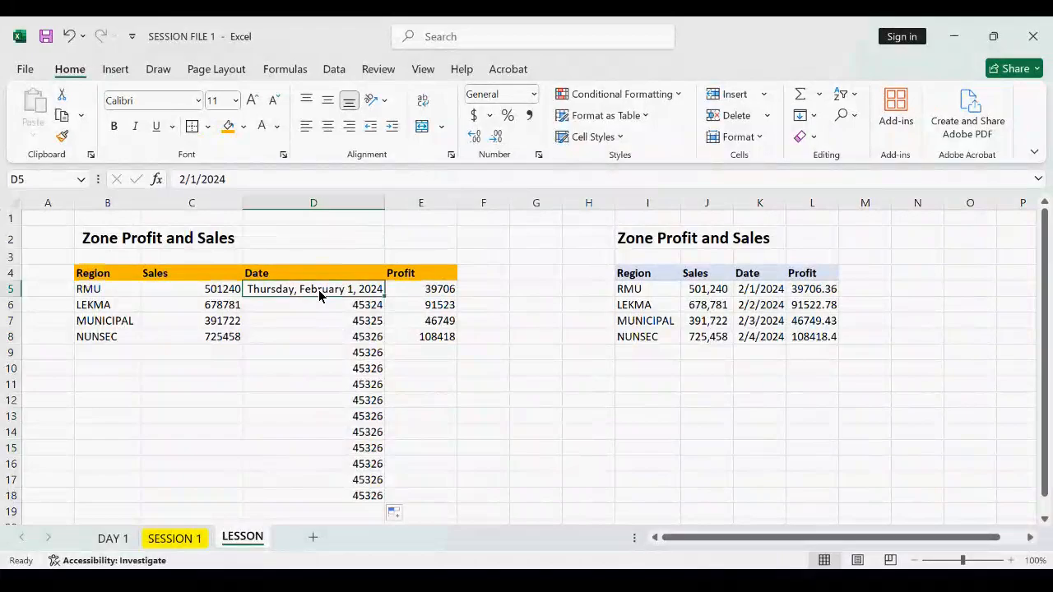
left_click(63, 136)
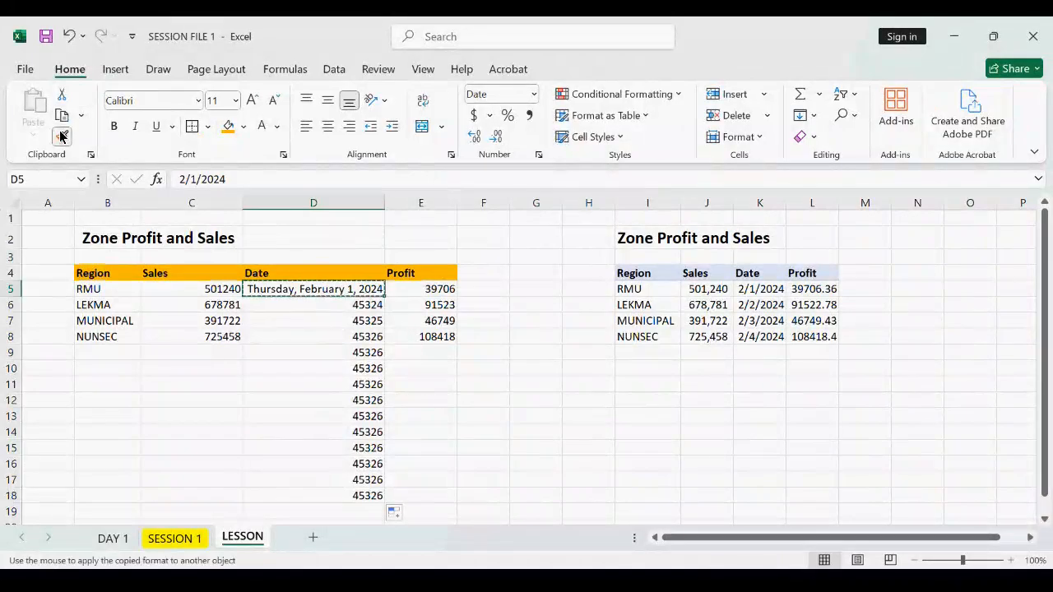
left_click_drag(304, 306, 311, 496)
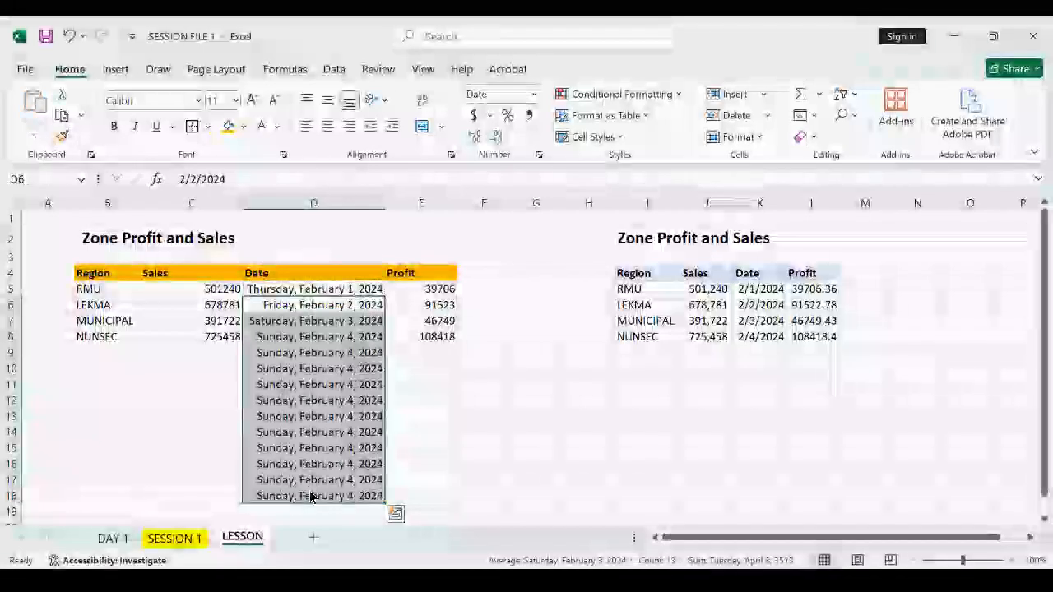
left_click(428, 436)
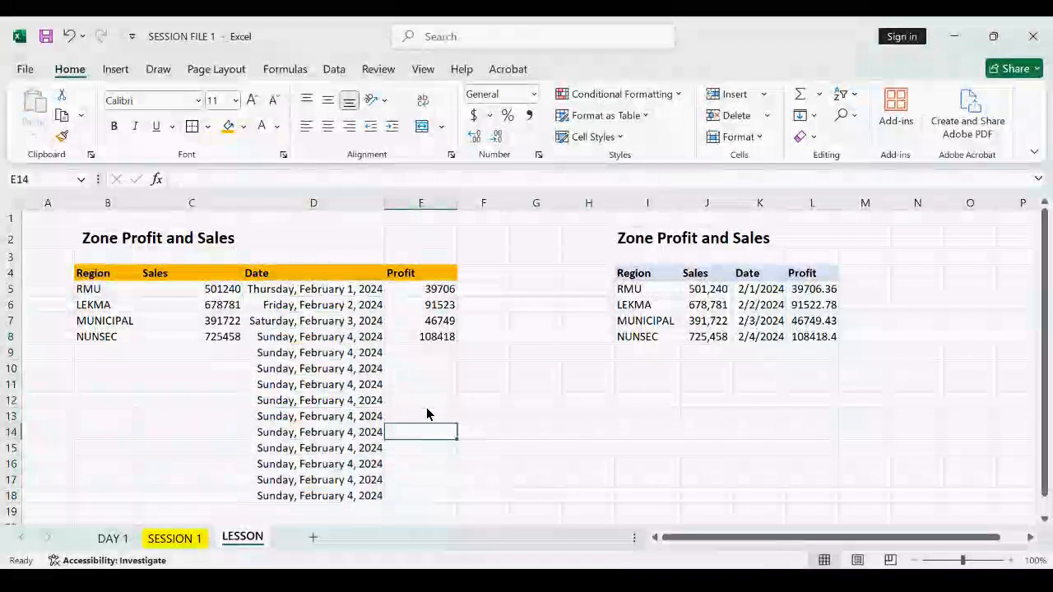
Undo the copied date format and the date fill in D9:D18, keeping the Long Date format in D5
key("ctrl+z")
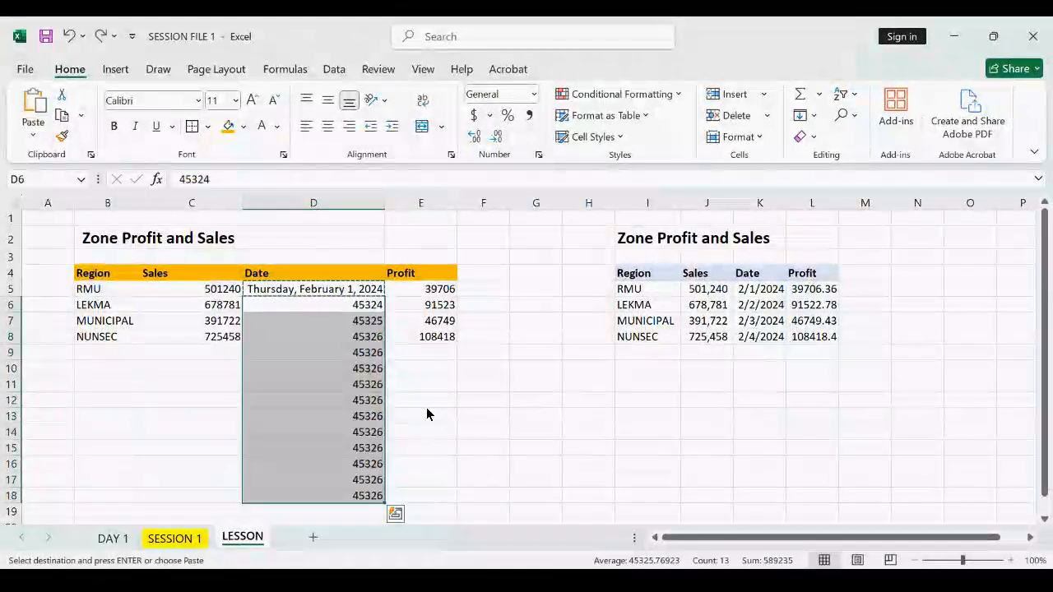
key("ctrl+q")
key("Escape")
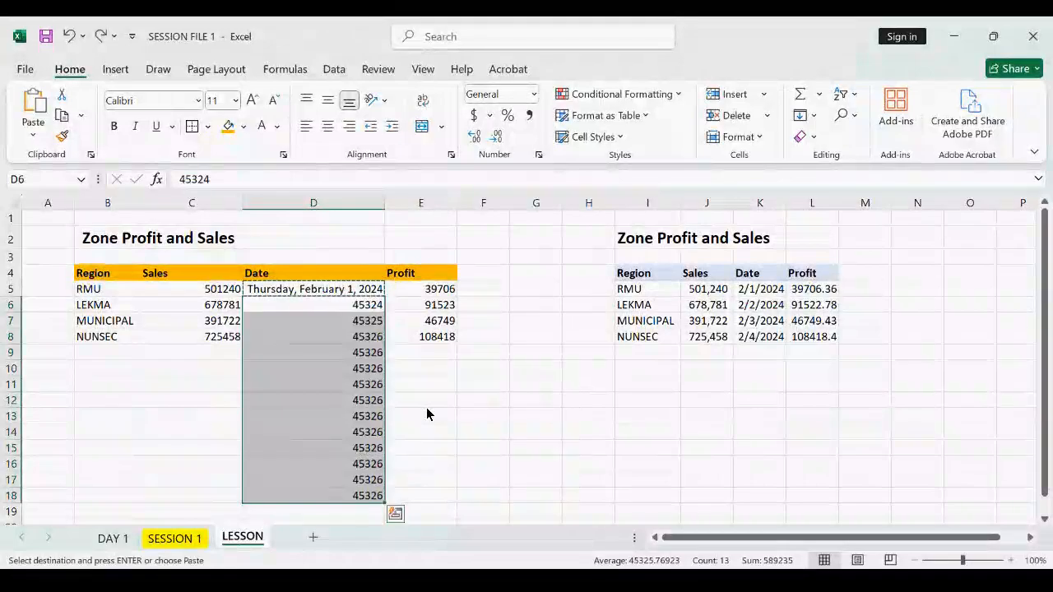
key("Escape")
left_click(318, 237)
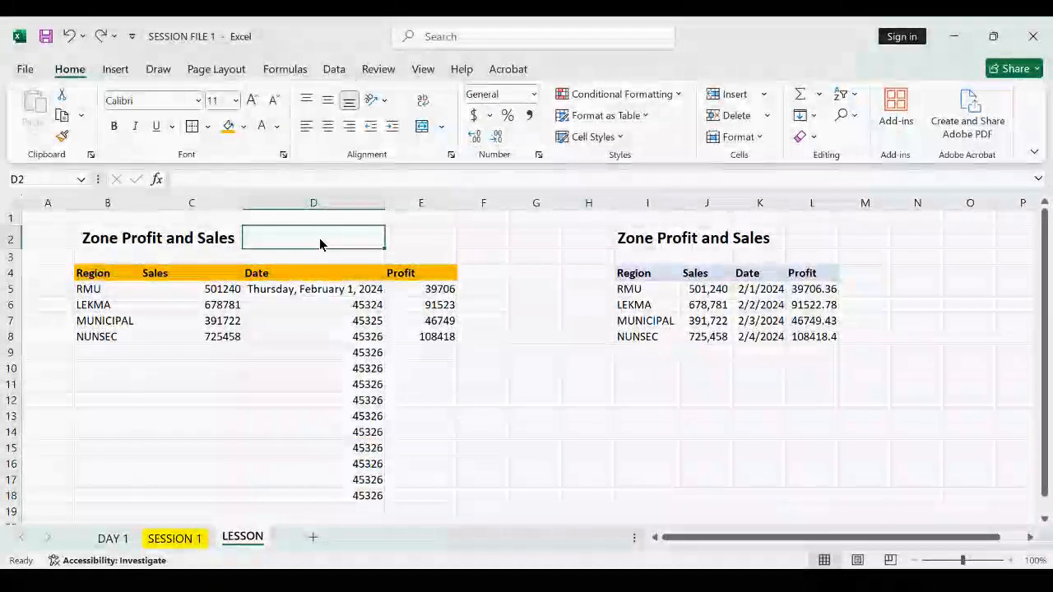
key("ctrl+z")
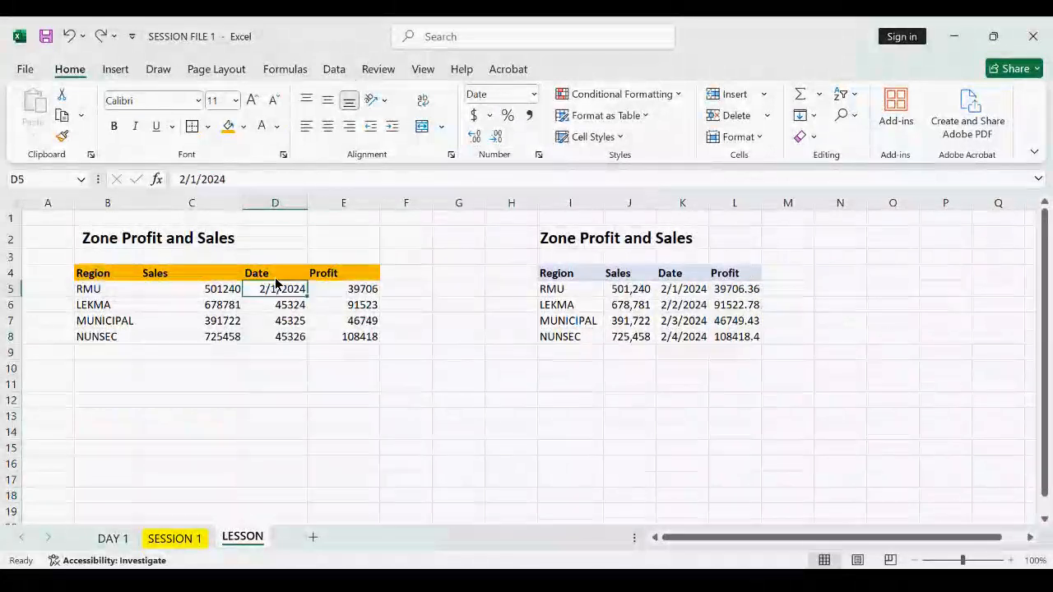
key("ctrl+y")
Copy the long date format of D5 to the remaining regions' dates in D6:D8 with Format Painter
mouse_move(333, 383)
left_mouse_down()
mouse_move(336, 293)
mouse_move(293, 307)
mouse_move(291, 336)
left_mouse_up()
left_click(337, 294)
left_click(64, 137)
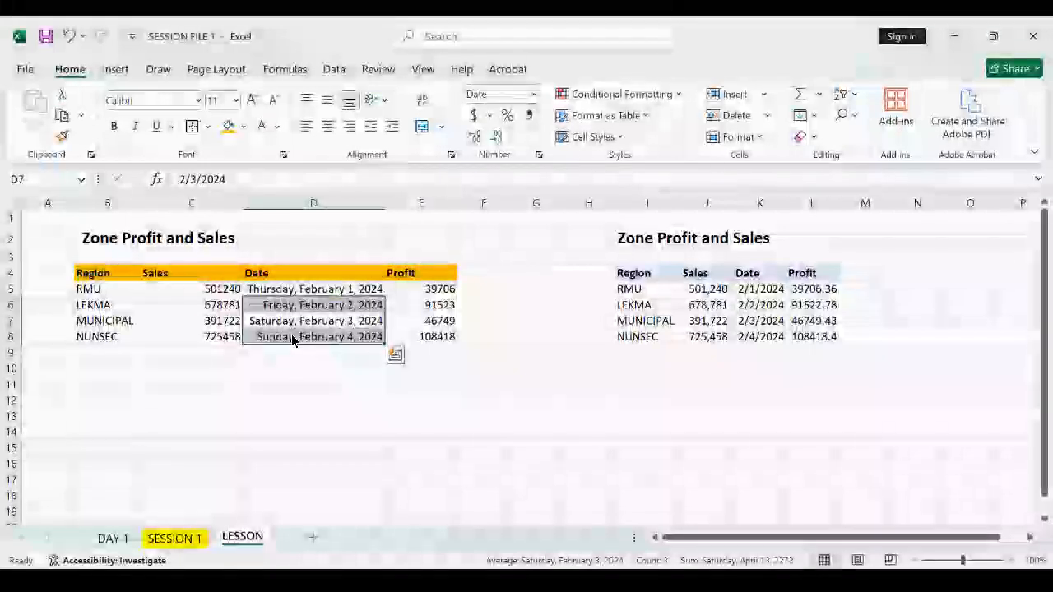
left_click(301, 370)
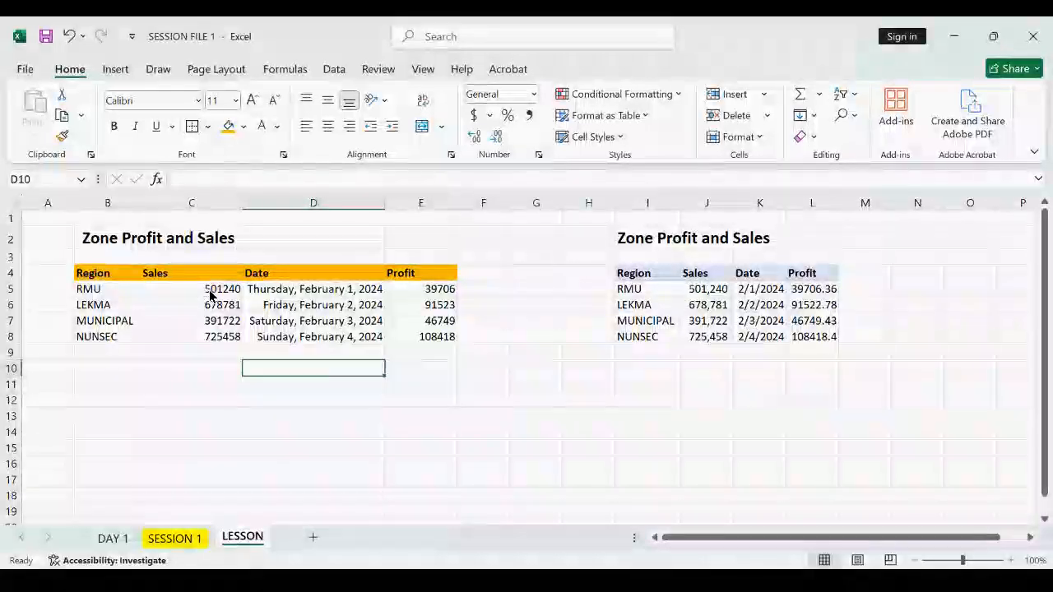
Try the Accounting number format and the Currency format on the RMU sales figure in C5
left_click(210, 294)
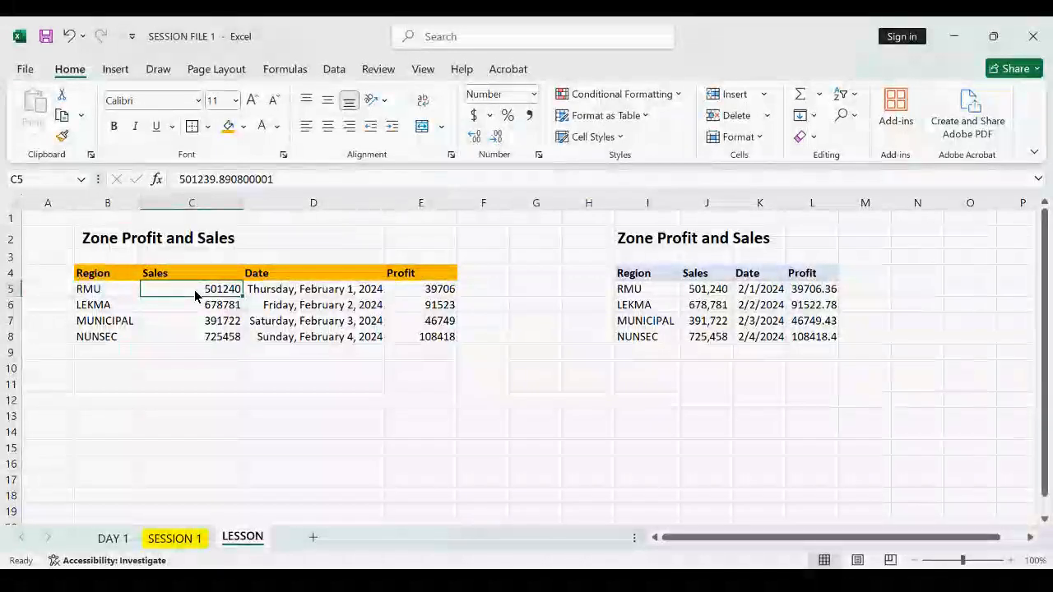
left_click(534, 96)
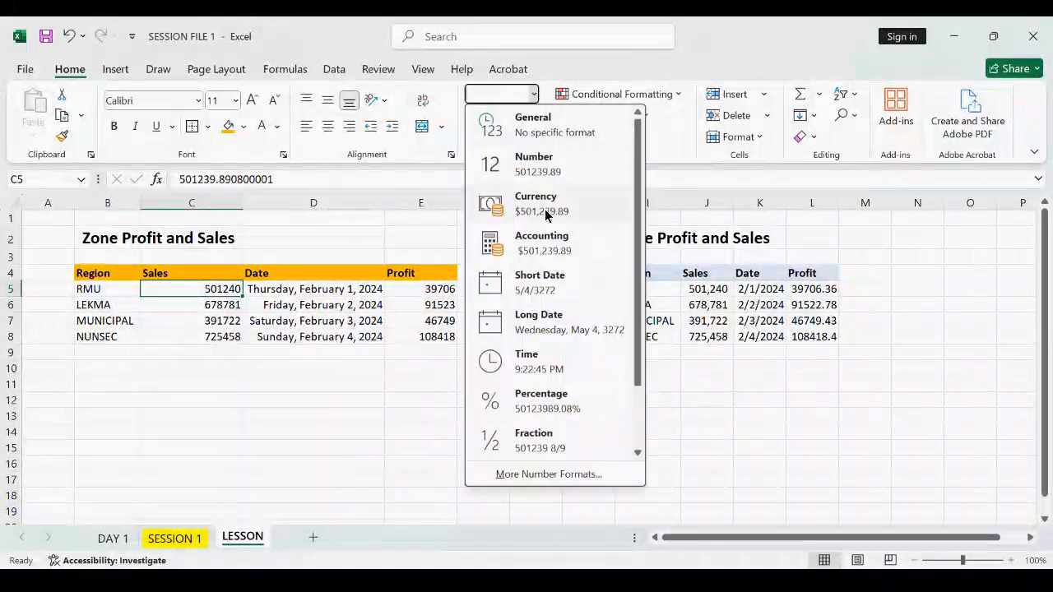
left_click(545, 243)
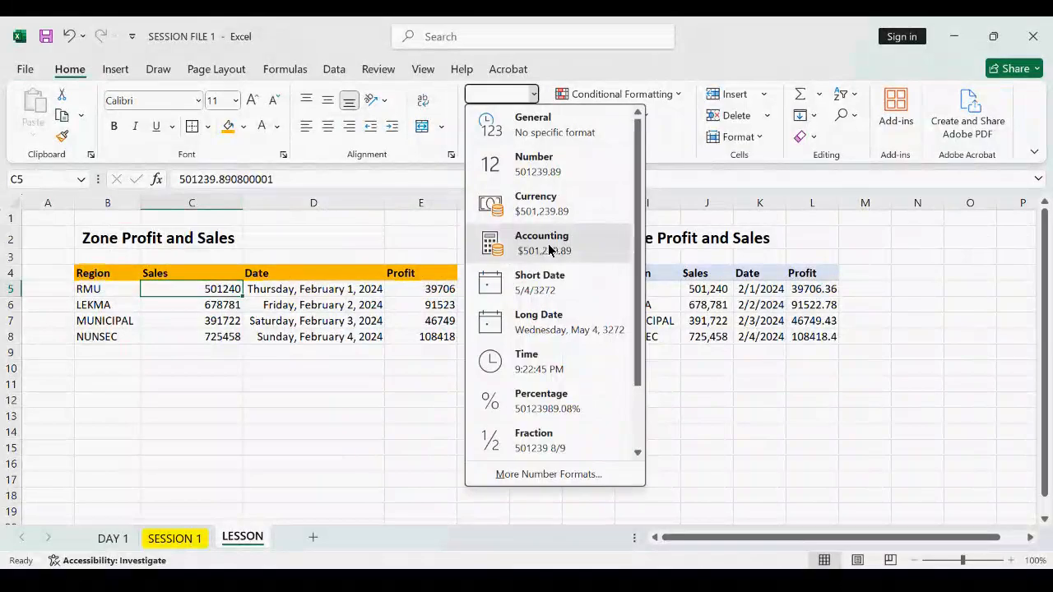
left_click(534, 94)
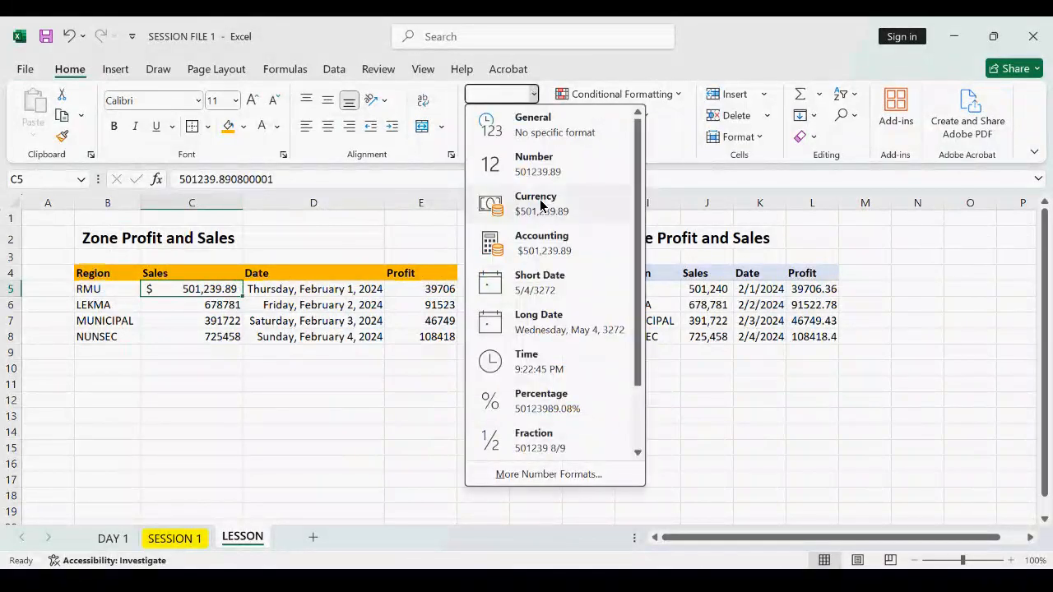
left_click(542, 209)
left_click(533, 94)
left_click(545, 197)
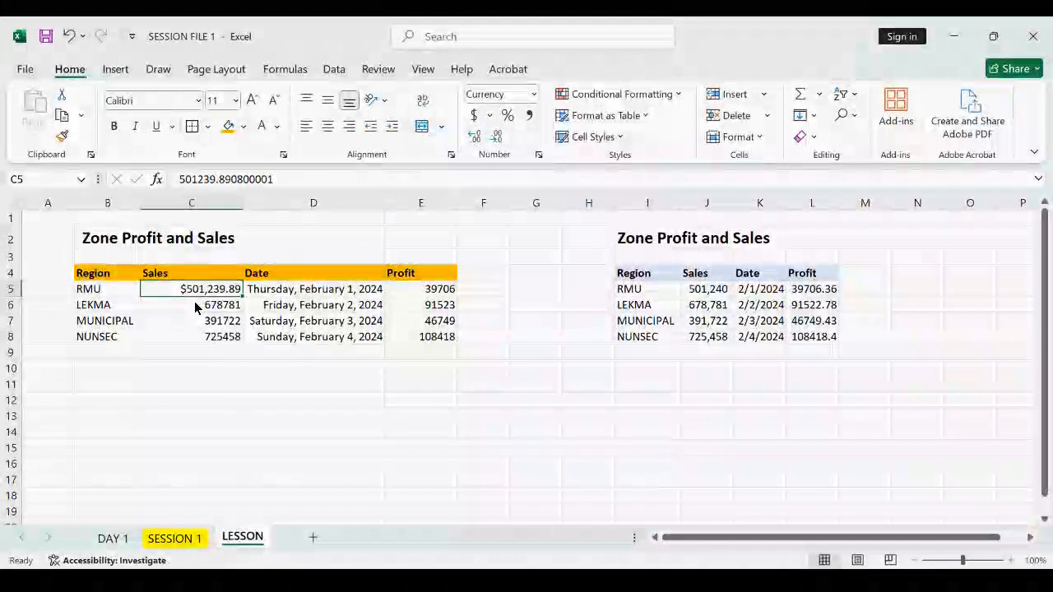
Format the RMU sales figure in C5 as Accounting and copy that format to C6:C8 with Format Painter
left_click(533, 94)
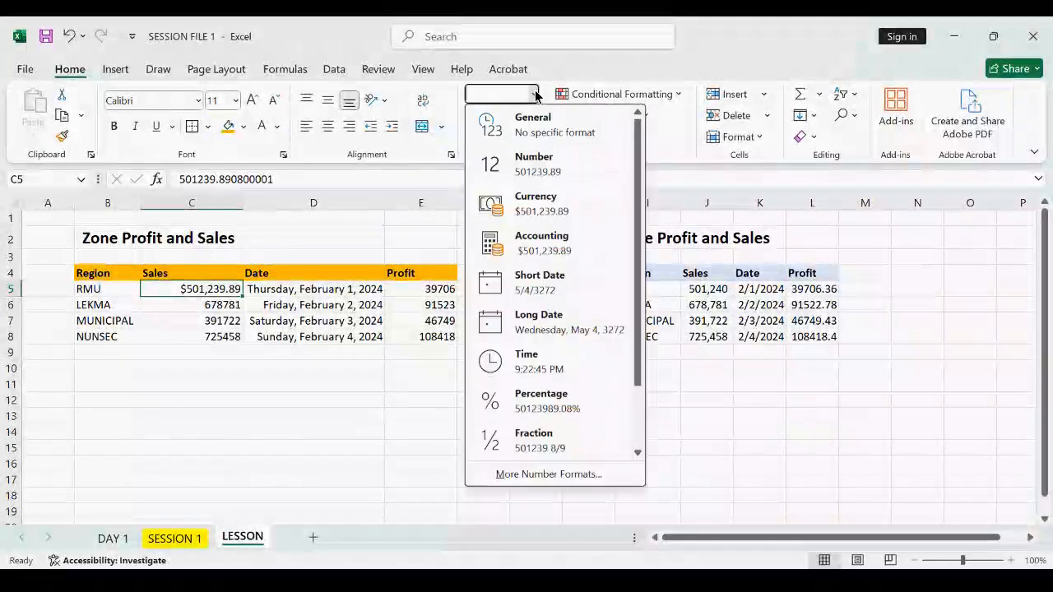
left_click(559, 258)
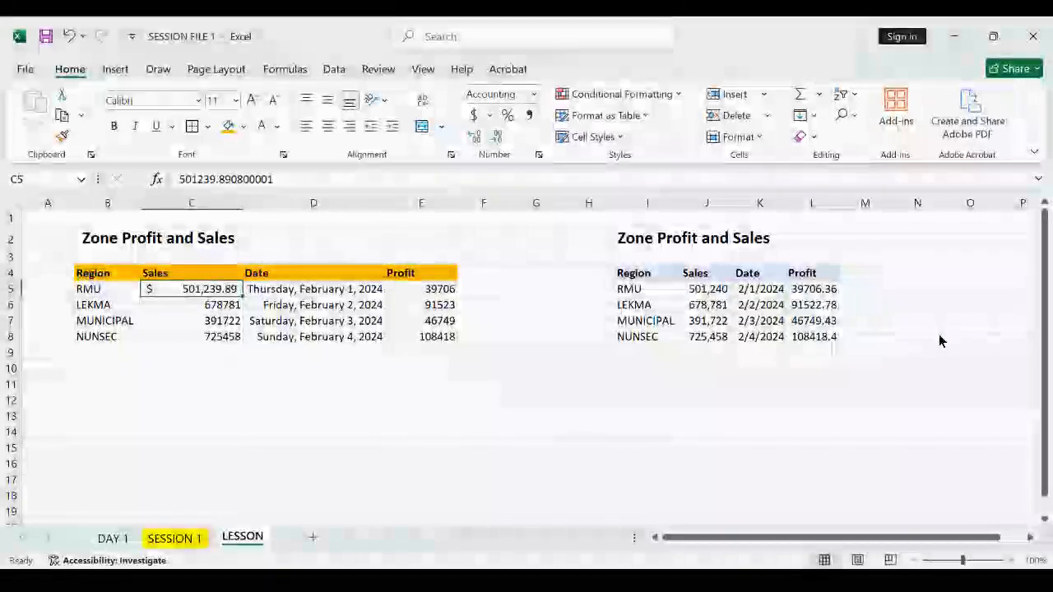
key("alt+Tab")
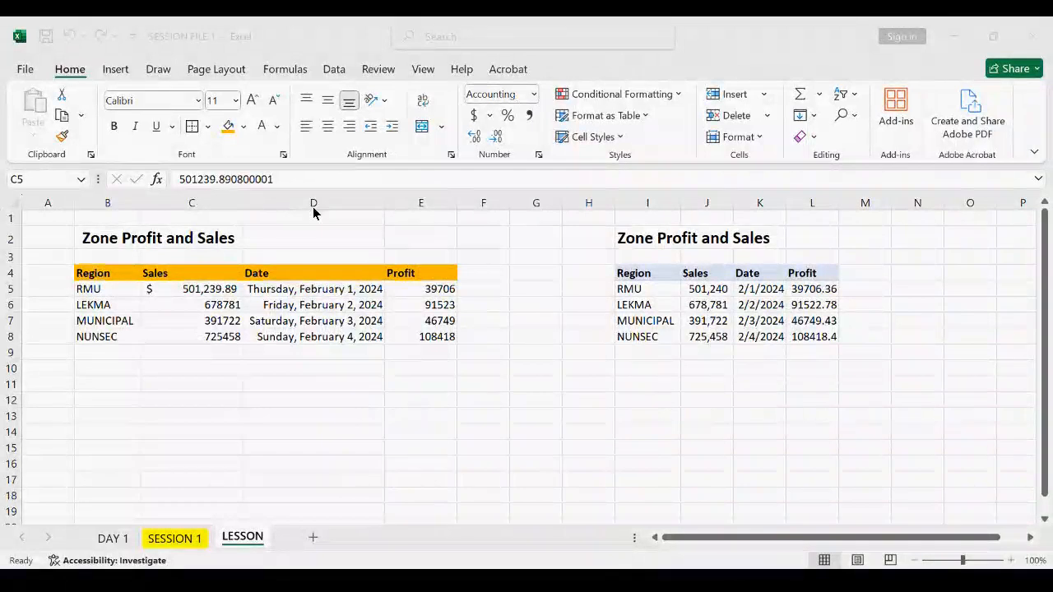
left_click(196, 292)
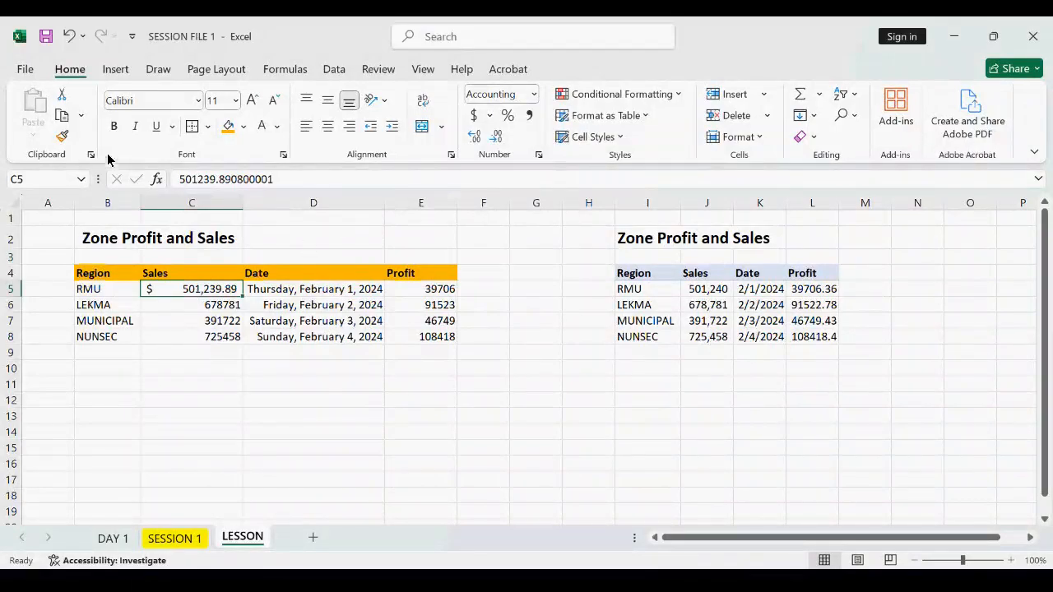
left_click(61, 137)
left_click_drag(202, 306, 196, 333)
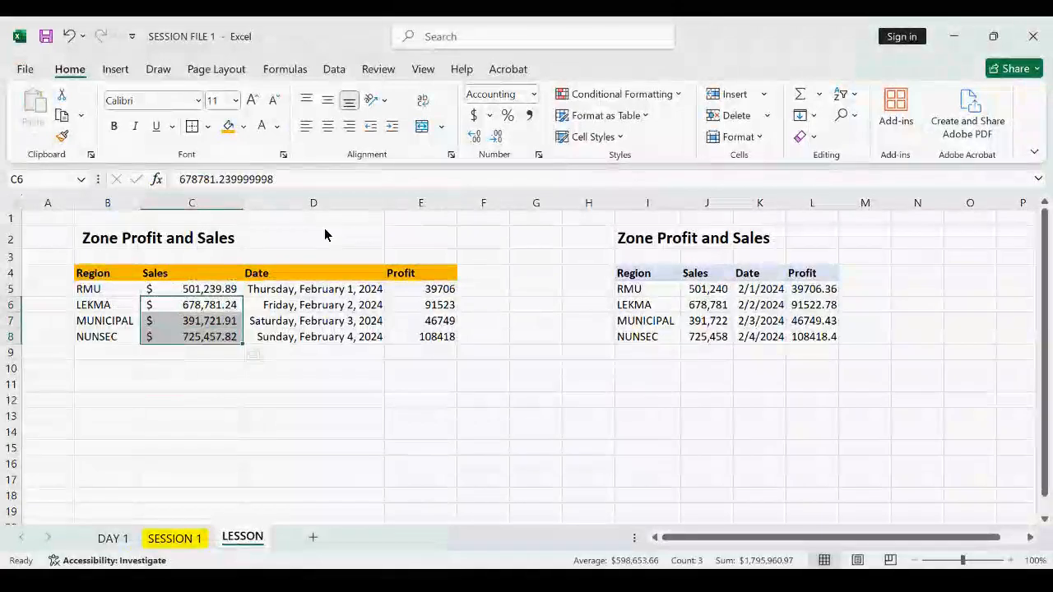
Remove both decimal places from the sales figures in C5:C8
left_click(536, 99)
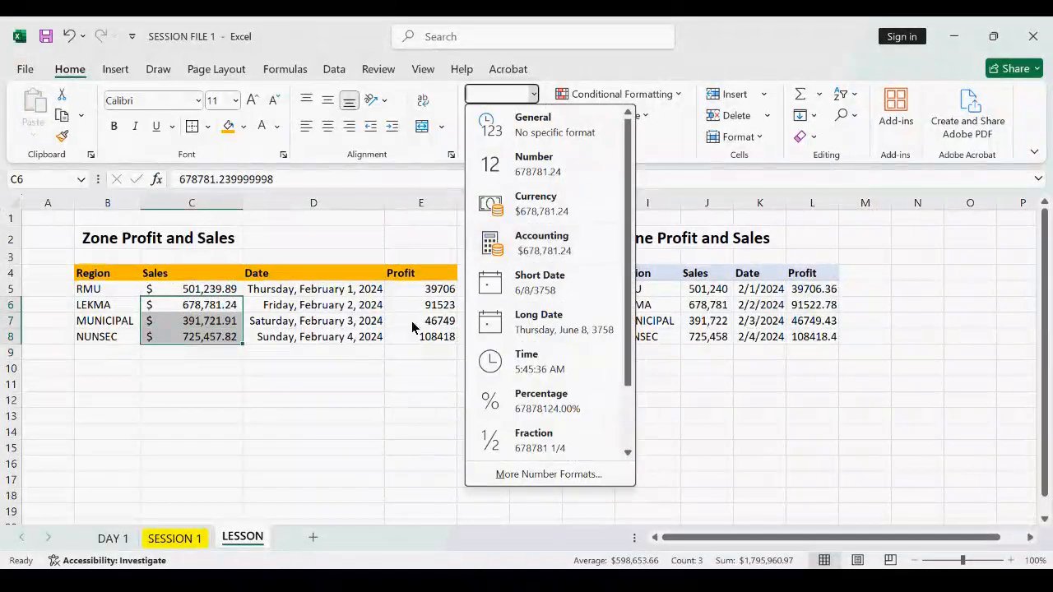
left_click(322, 388)
left_click_drag(196, 289, 195, 337)
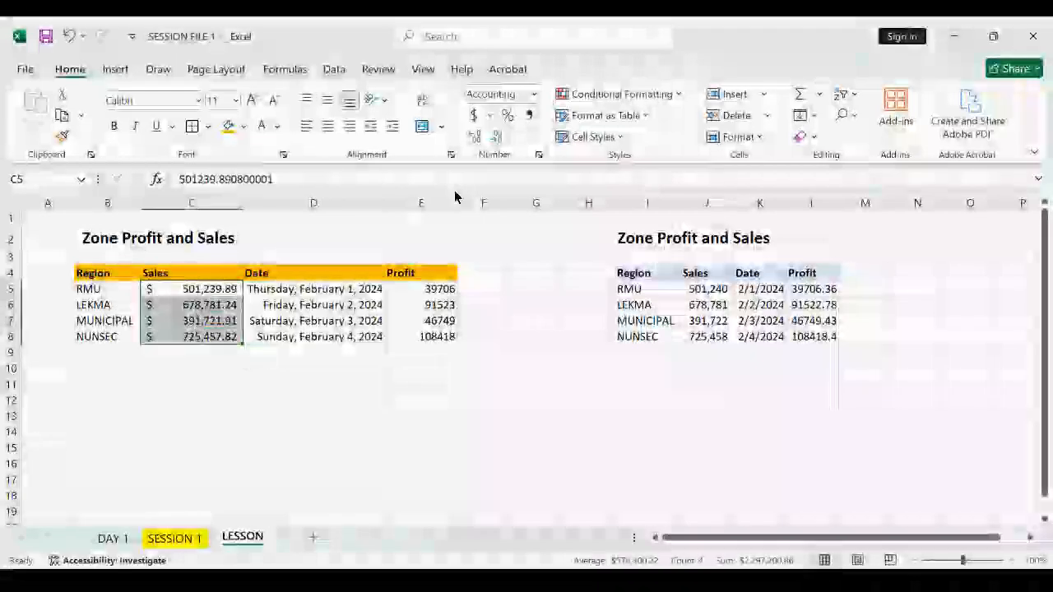
left_click(496, 137)
left_click(496, 136)
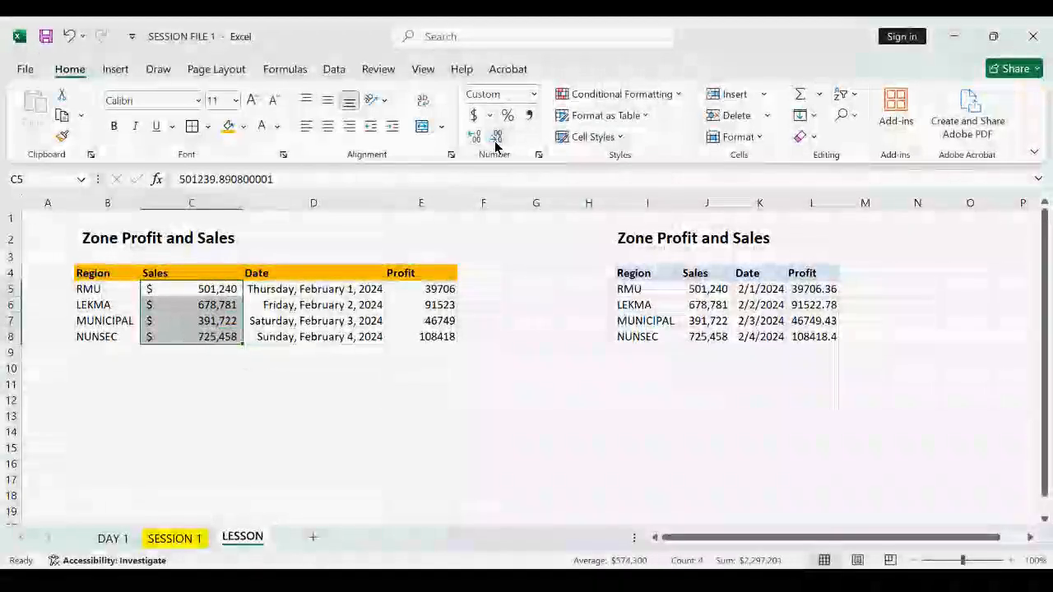
left_click(394, 383)
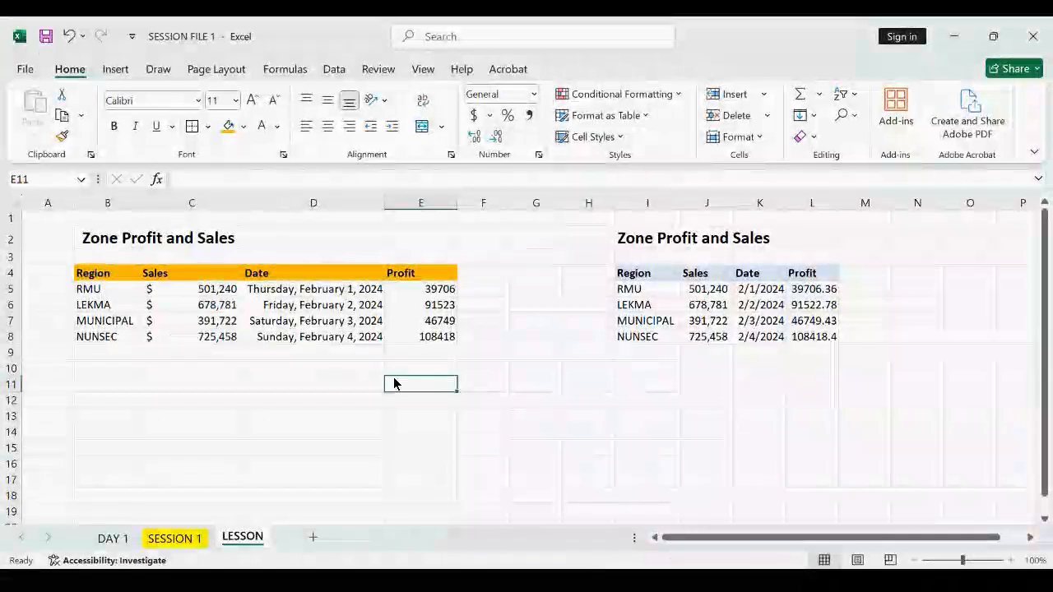
Copy the accounting format of C5 to the profit figures in E5:E8 with Format Painter
left_click(218, 295)
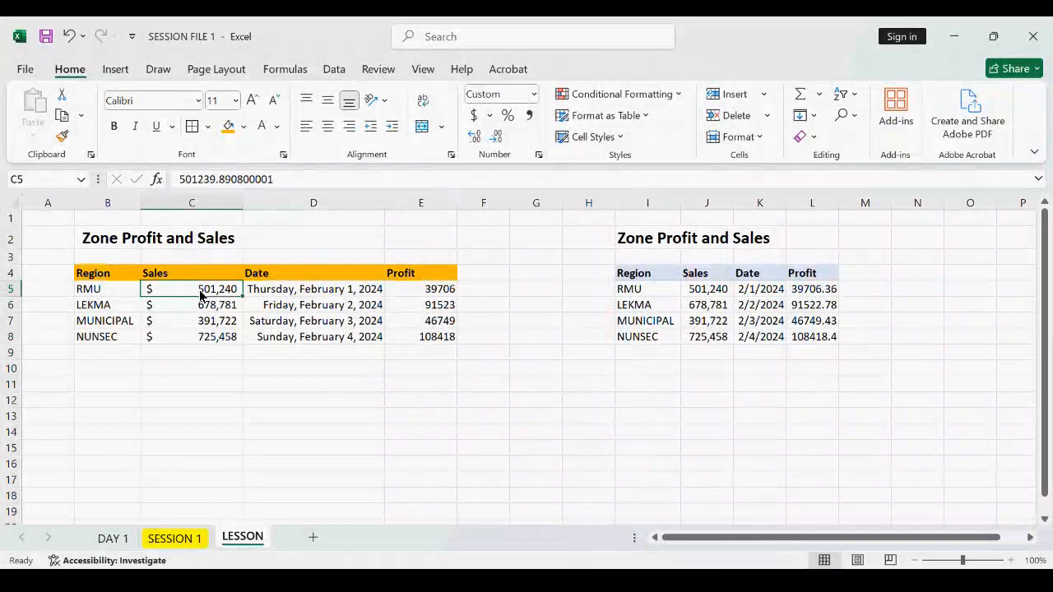
left_click(62, 136)
left_click(410, 296)
mouse_move(411, 296)
left_mouse_down()
mouse_move(431, 337)
mouse_move(416, 340)
left_mouse_up()
left_click(422, 391)
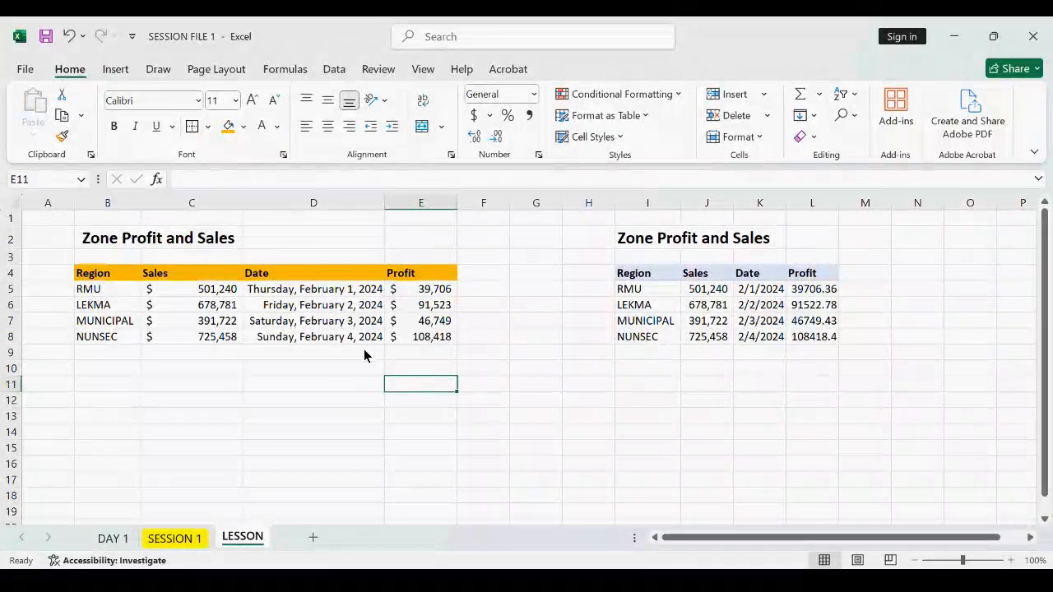
left_click(365, 388)
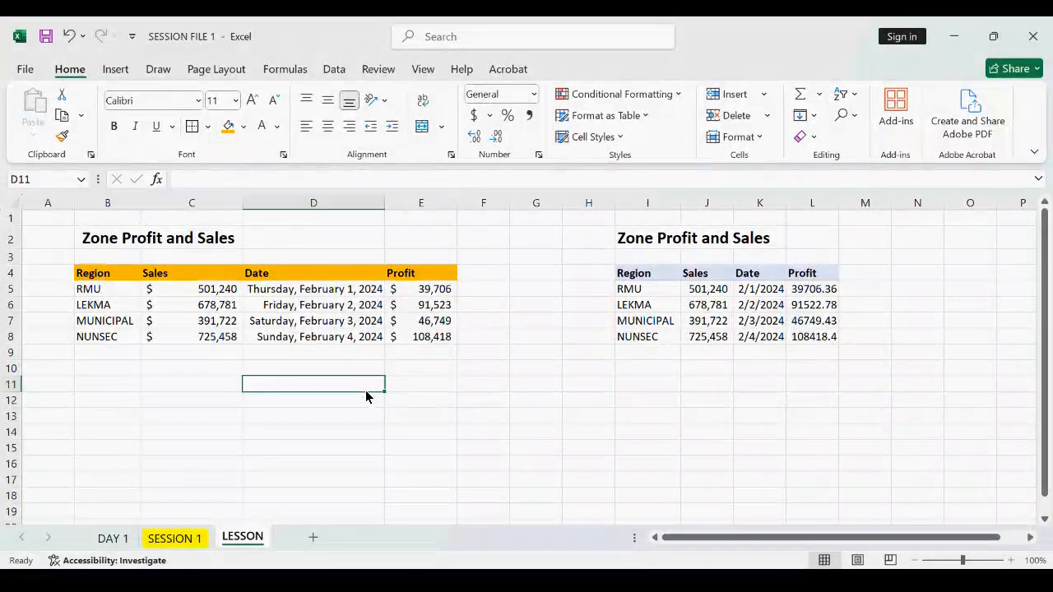
left_click(204, 390)
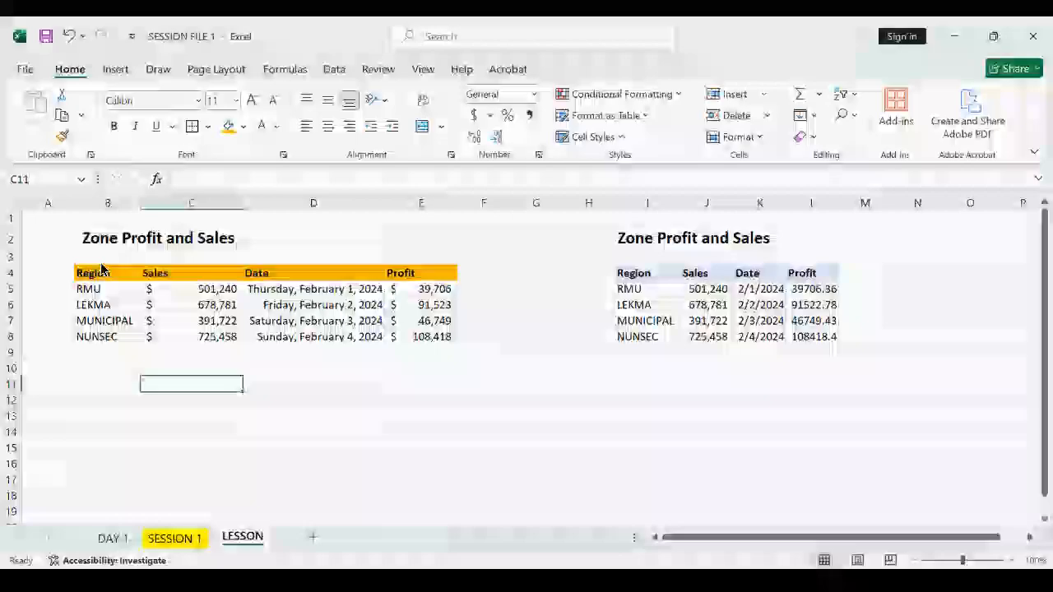
Apply an outside border around the orange-headed table in B4:E8
left_click_drag(91, 280, 425, 341)
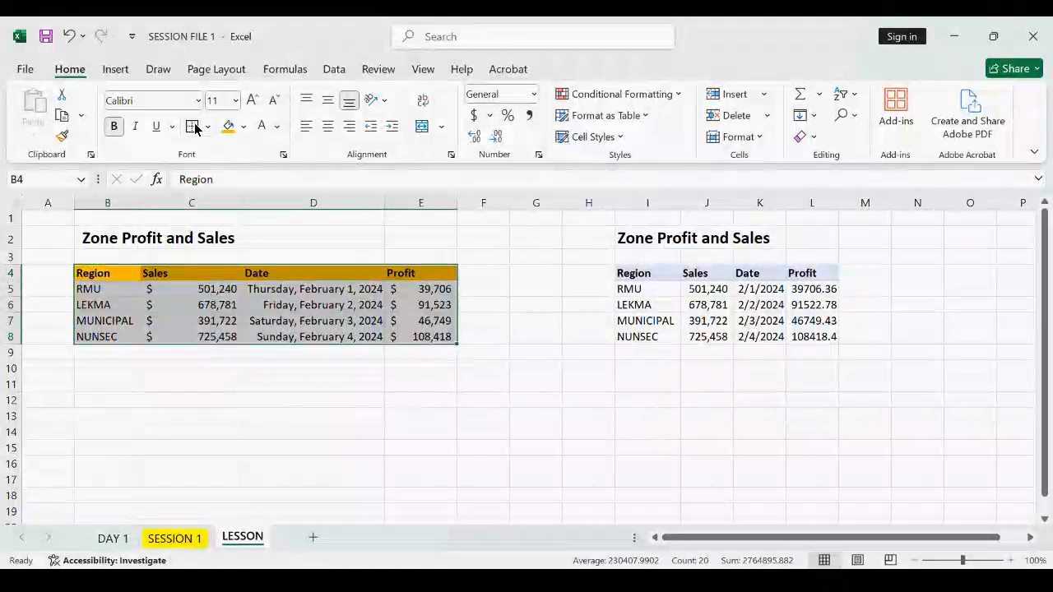
left_click(217, 374)
left_click(338, 442)
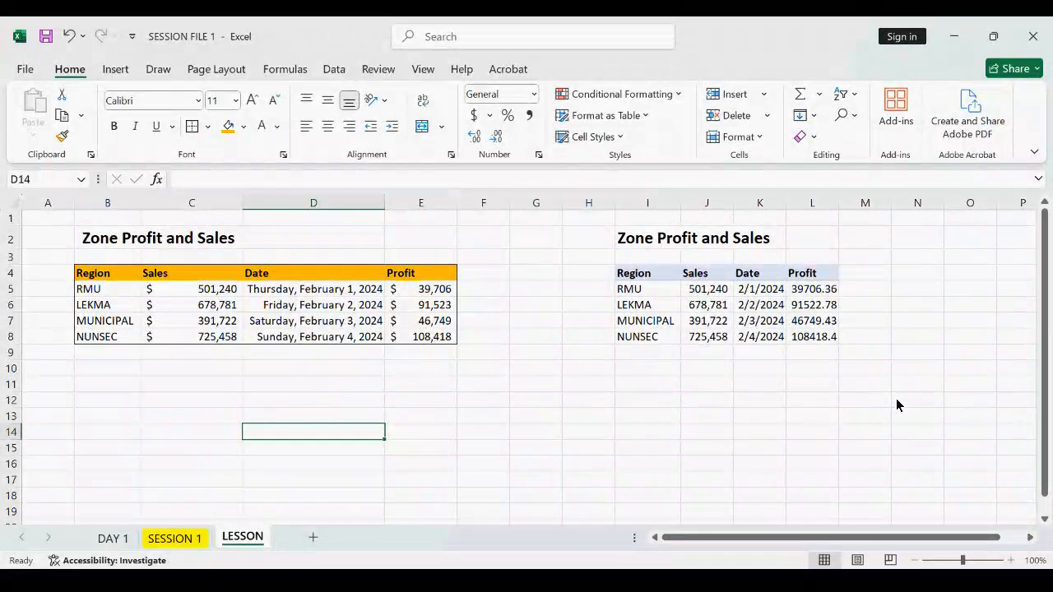
Shade topics 13 to 15 in B18:C20 of the SESSION 1 sheet light gray, and return to the LESSON sheet
left_click(173, 542)
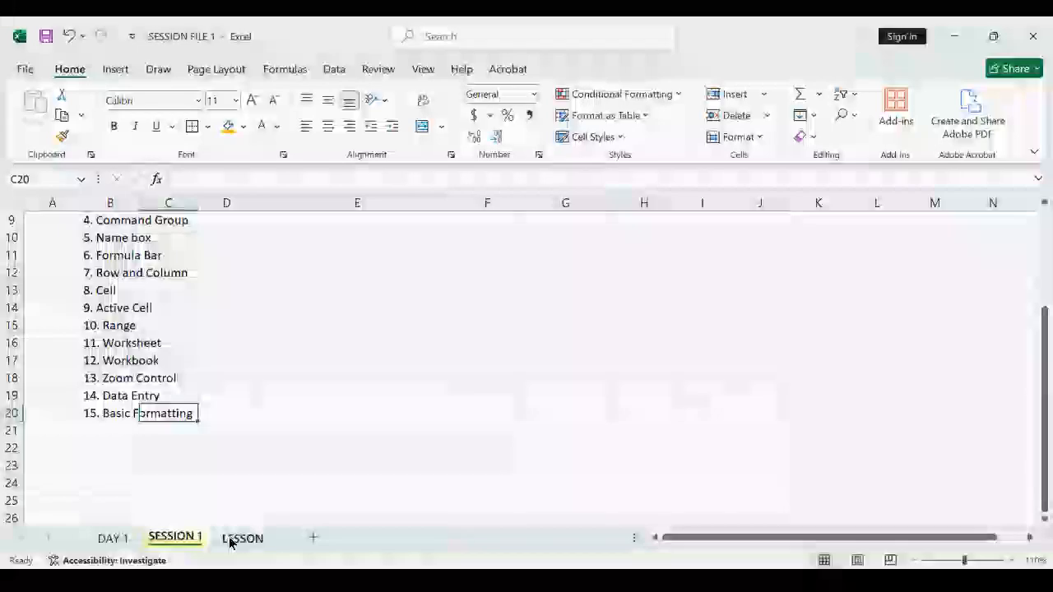
left_click(231, 539)
left_click(175, 538)
left_click(113, 382)
left_click_drag(113, 382, 176, 406)
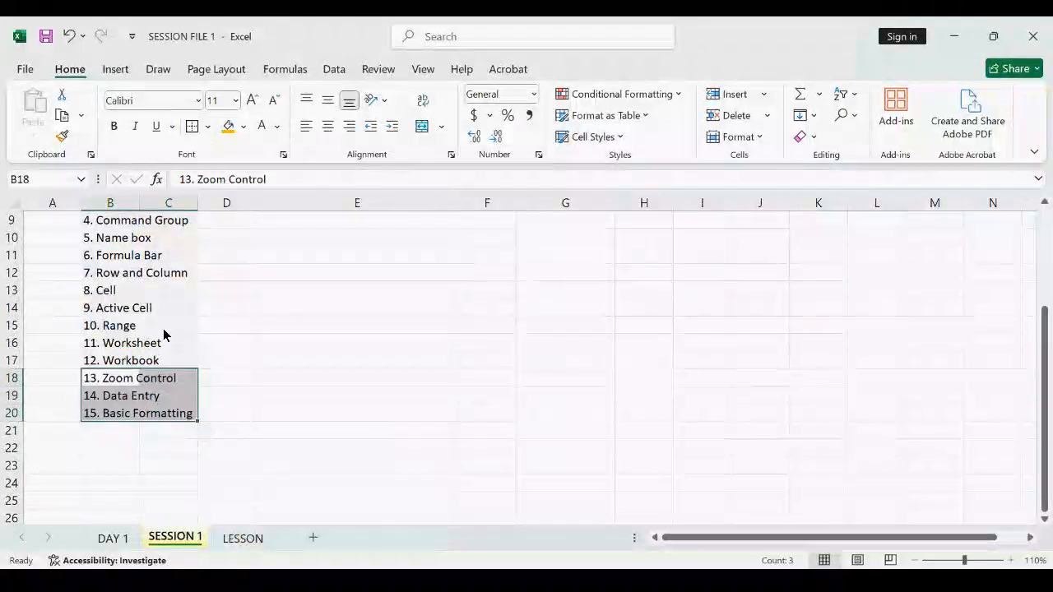
left_click(244, 128)
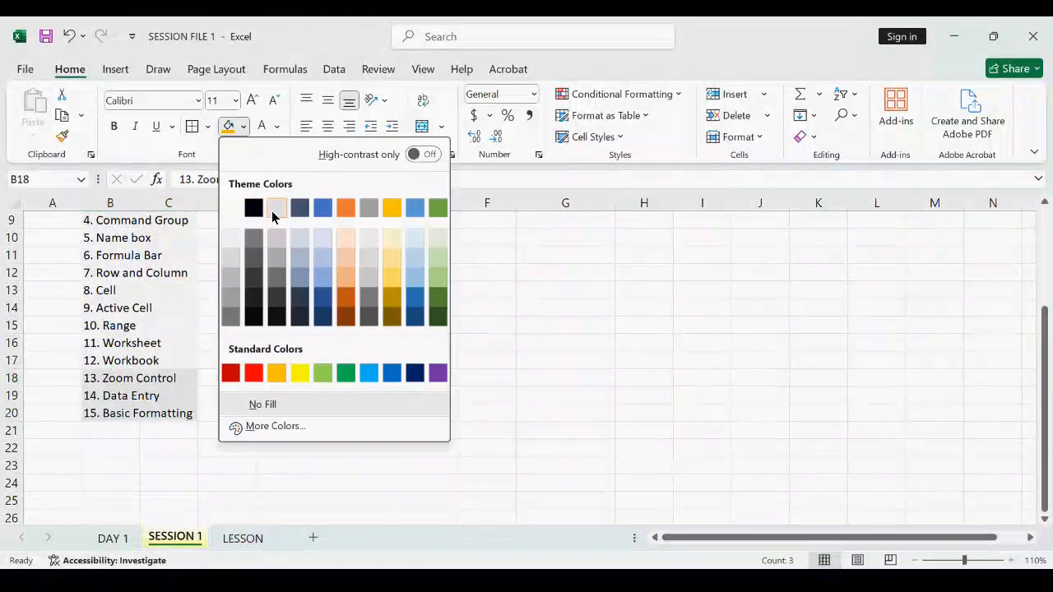
left_click(232, 241)
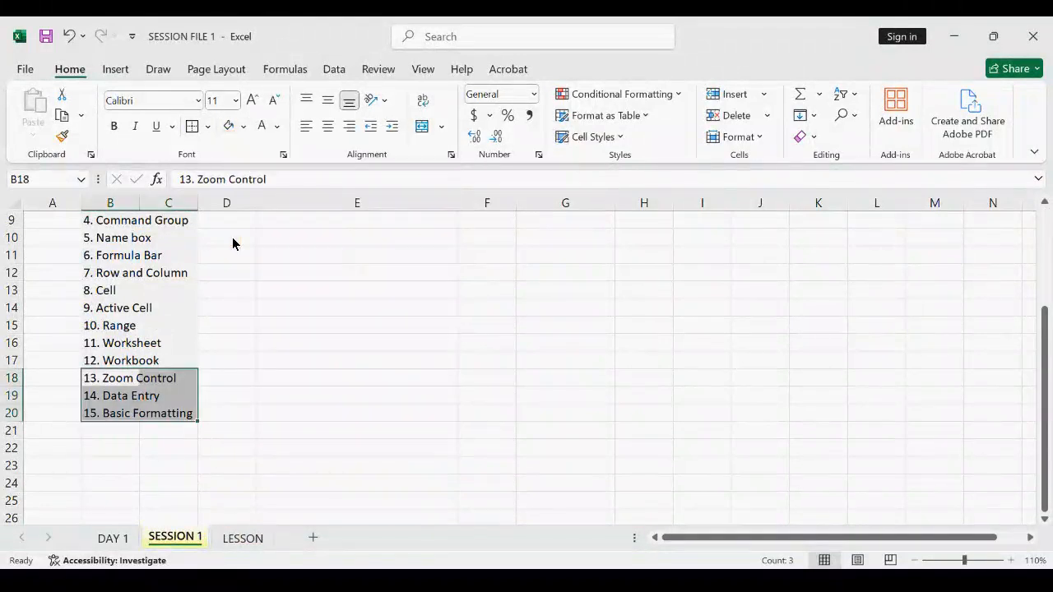
left_click(241, 539)
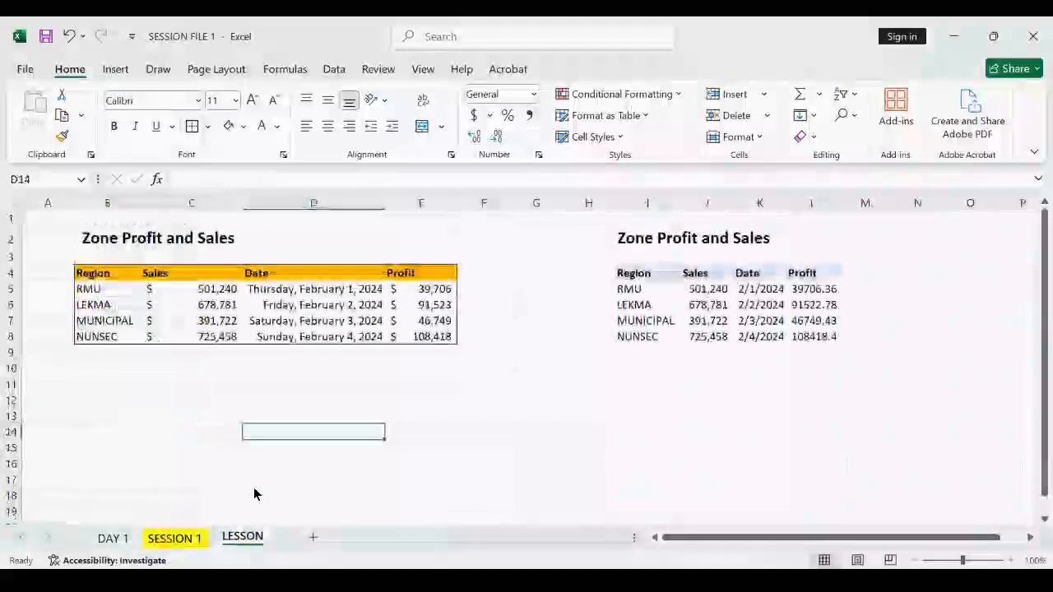
left_click(309, 359)
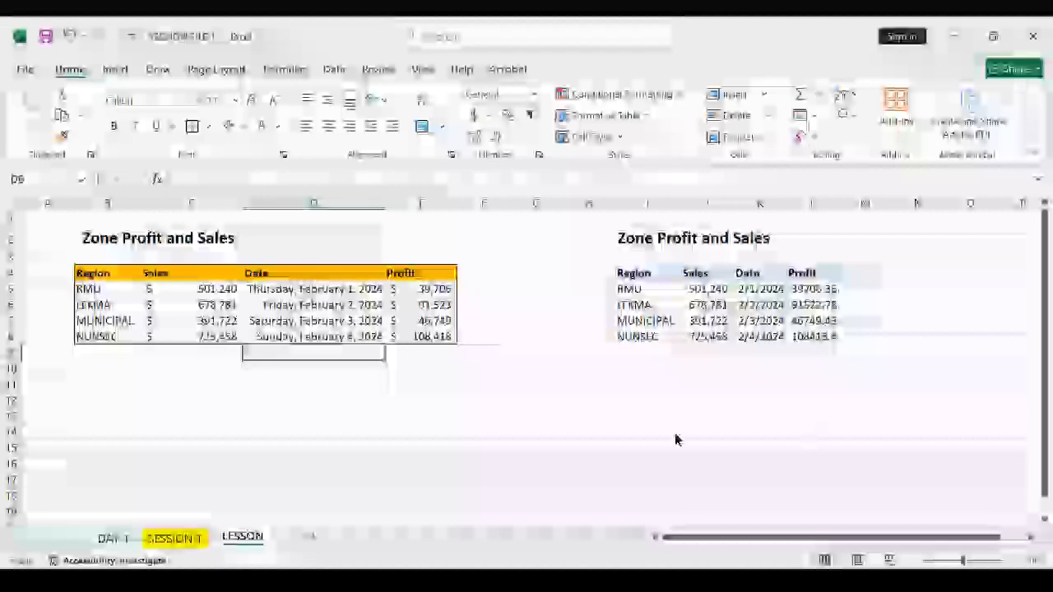
left_click(424, 417)
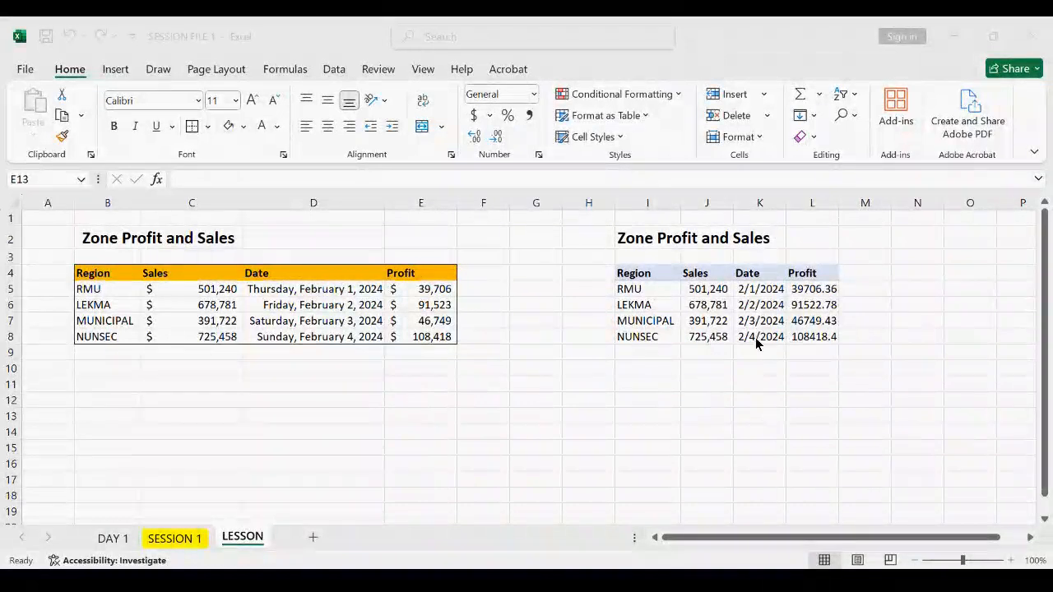
left_click(311, 361)
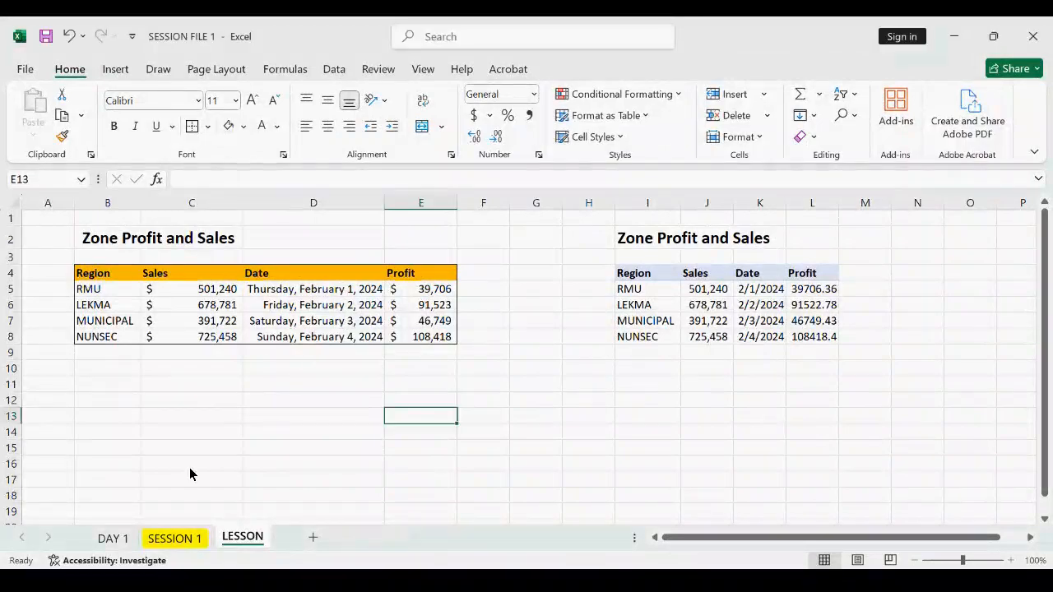
Return to the SESSION 1 sheet and review the Excel Interface topic list from Quick Access Toolbar through Basic Formatting
left_click(176, 539)
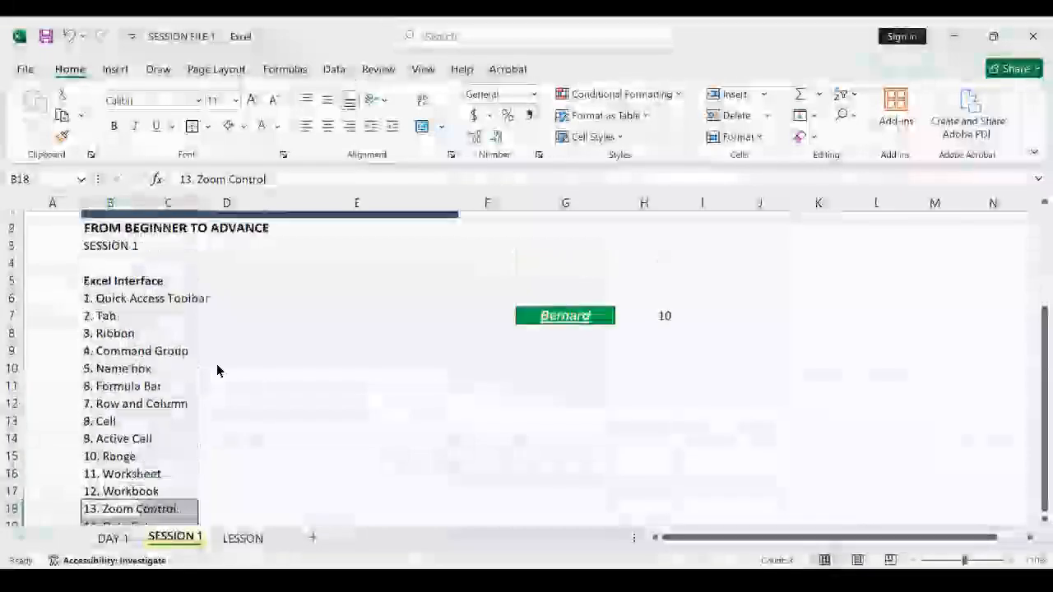
scroll(217, 371, "up", 1)
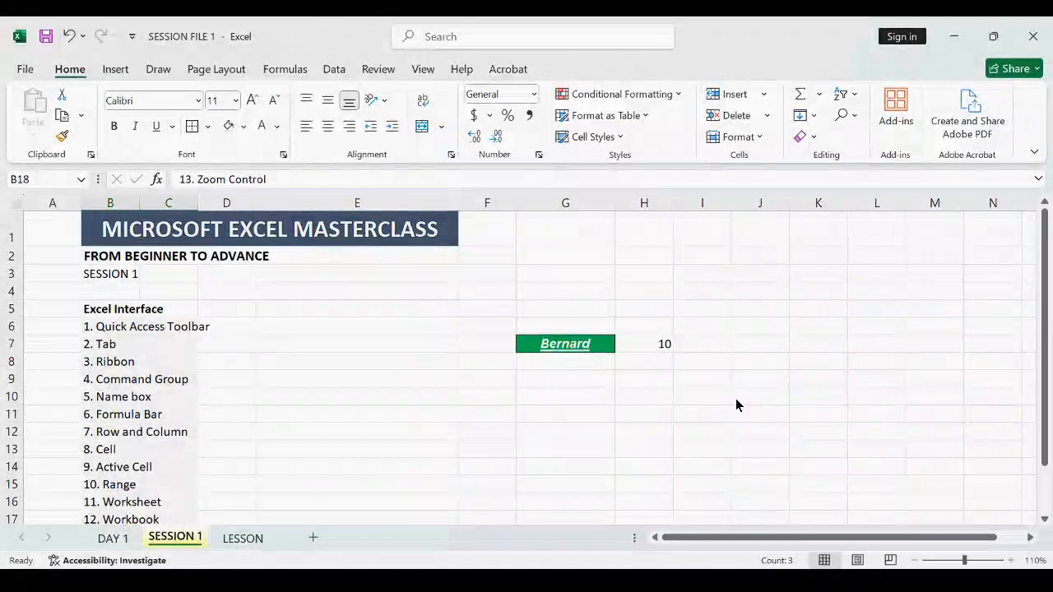
left_click(393, 383)
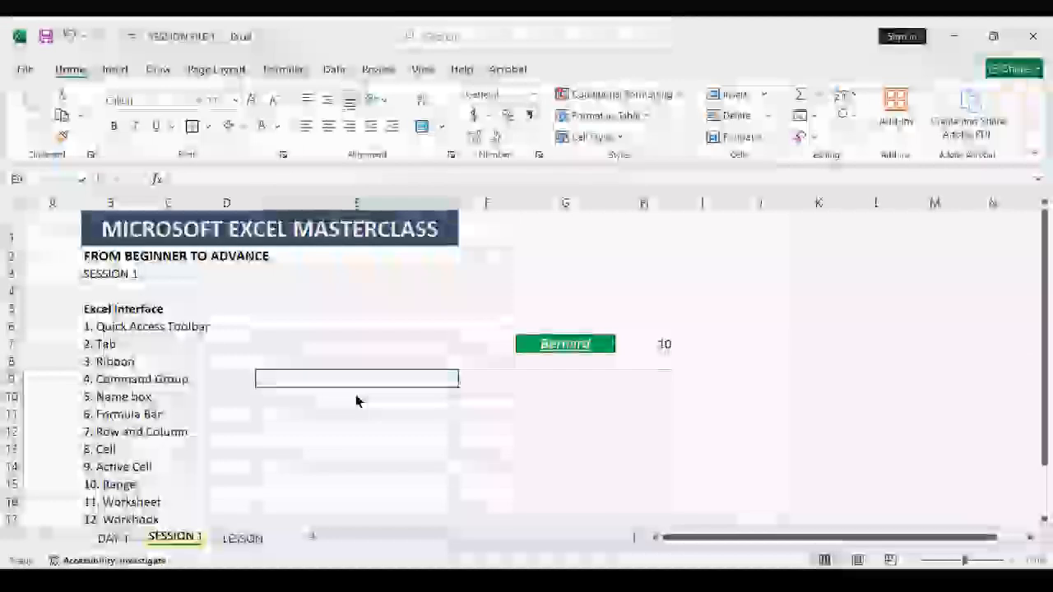
left_click(356, 400)
scroll(305, 406, "down", 2)
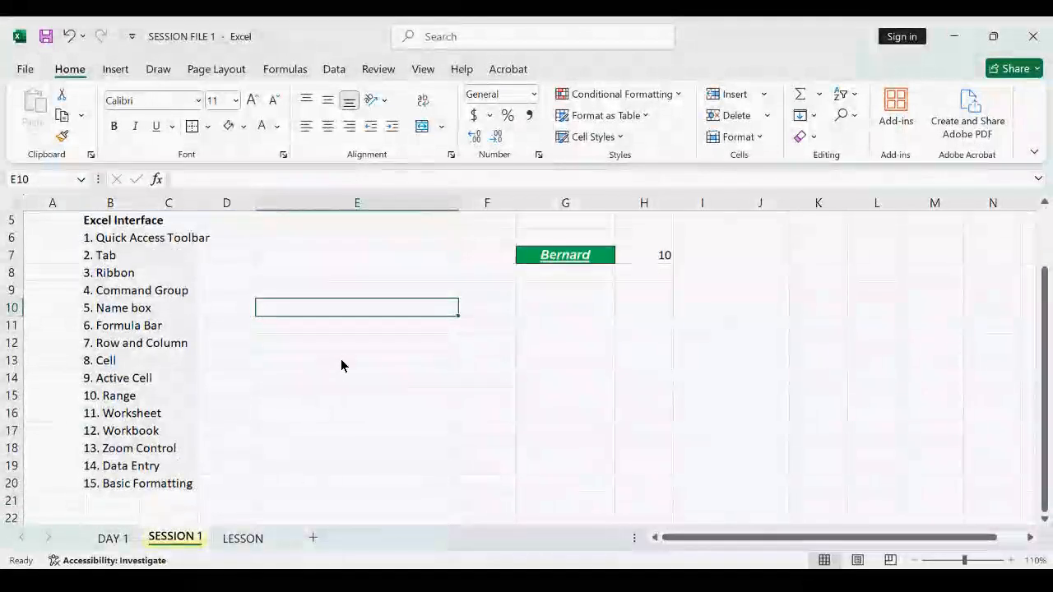
left_click(342, 364)
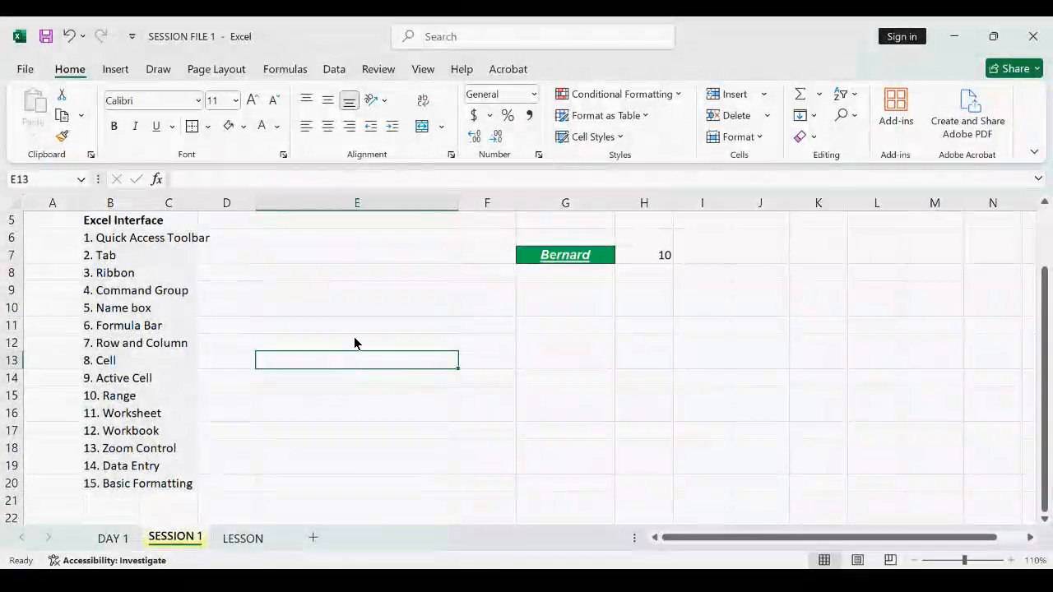